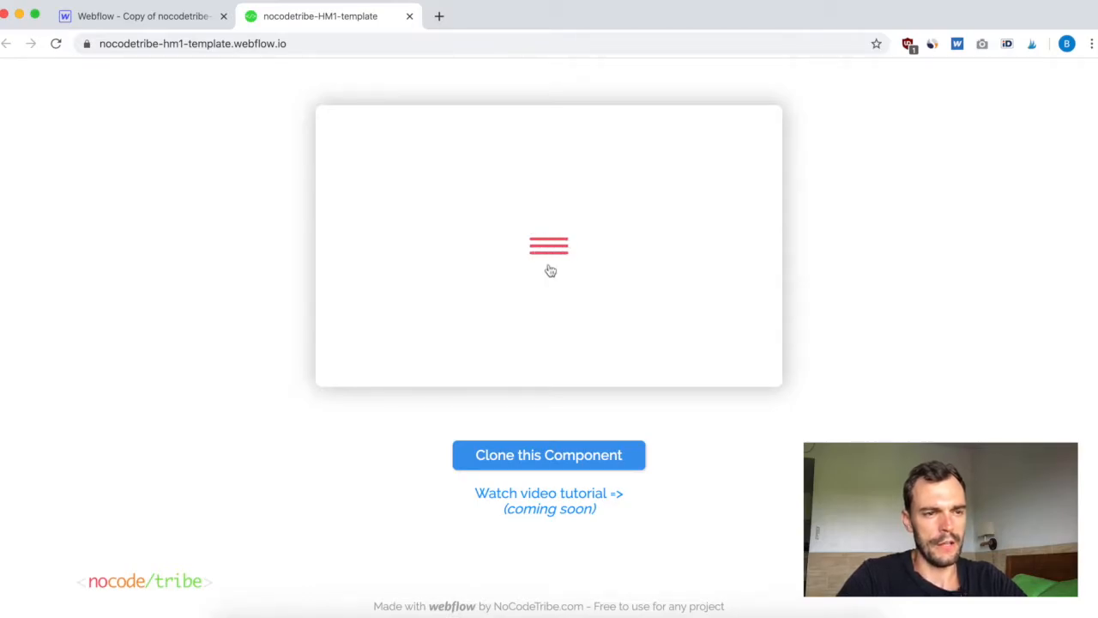
# Step: Preview the hamburger menu on the published page, switch to the Webflow designer, and inspect the TEMPLATE section's hamburger navbar
pyautogui.click(549, 244)
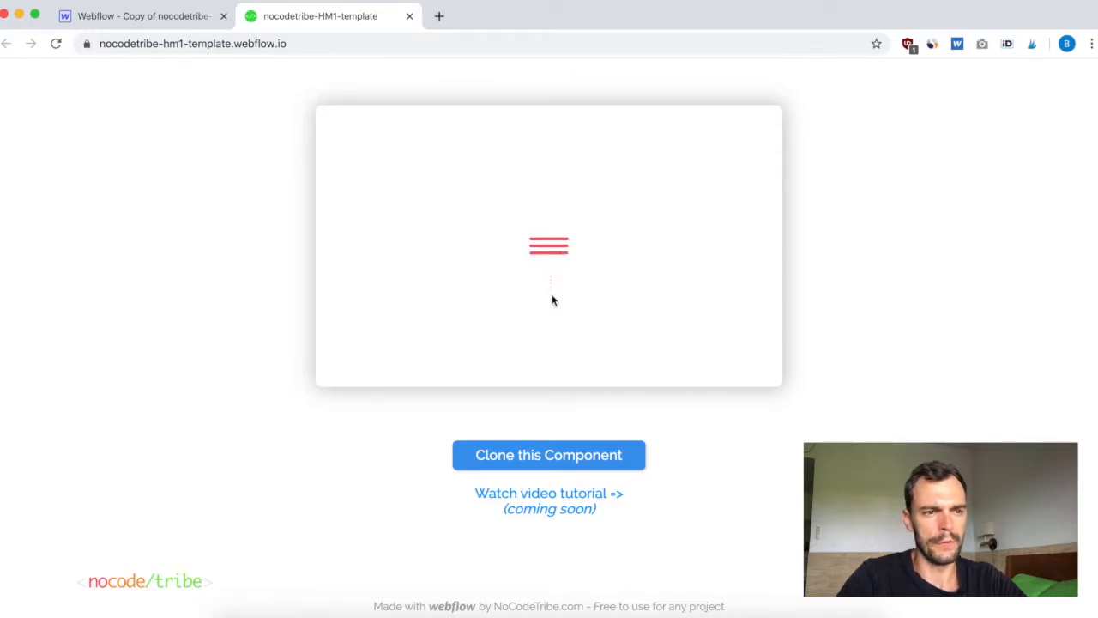
pyautogui.click(151, 17)
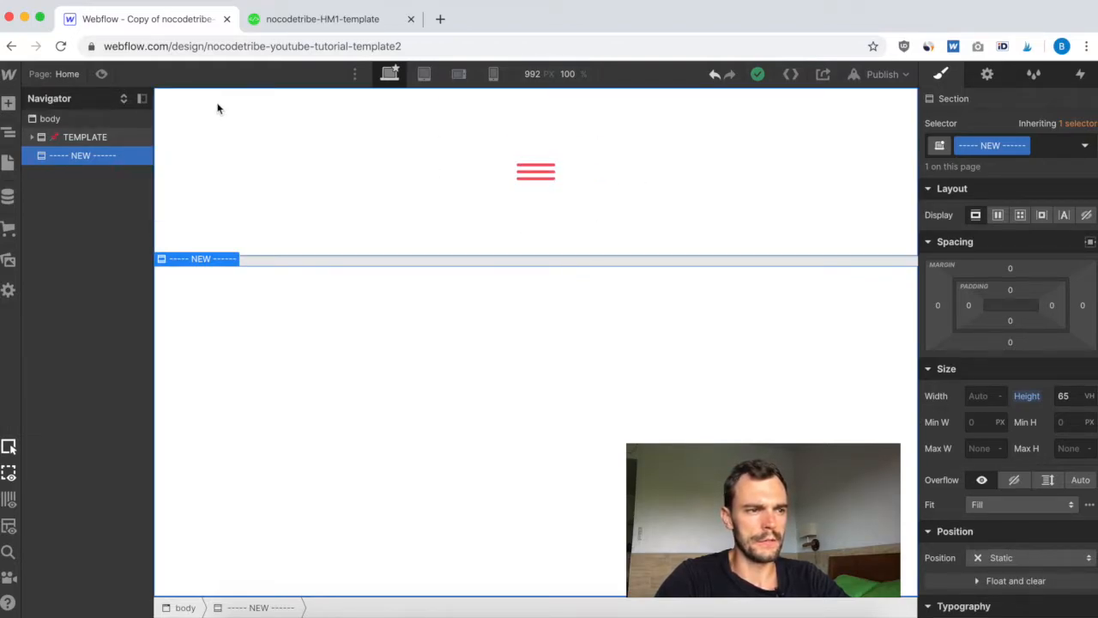
pyautogui.click(90, 138)
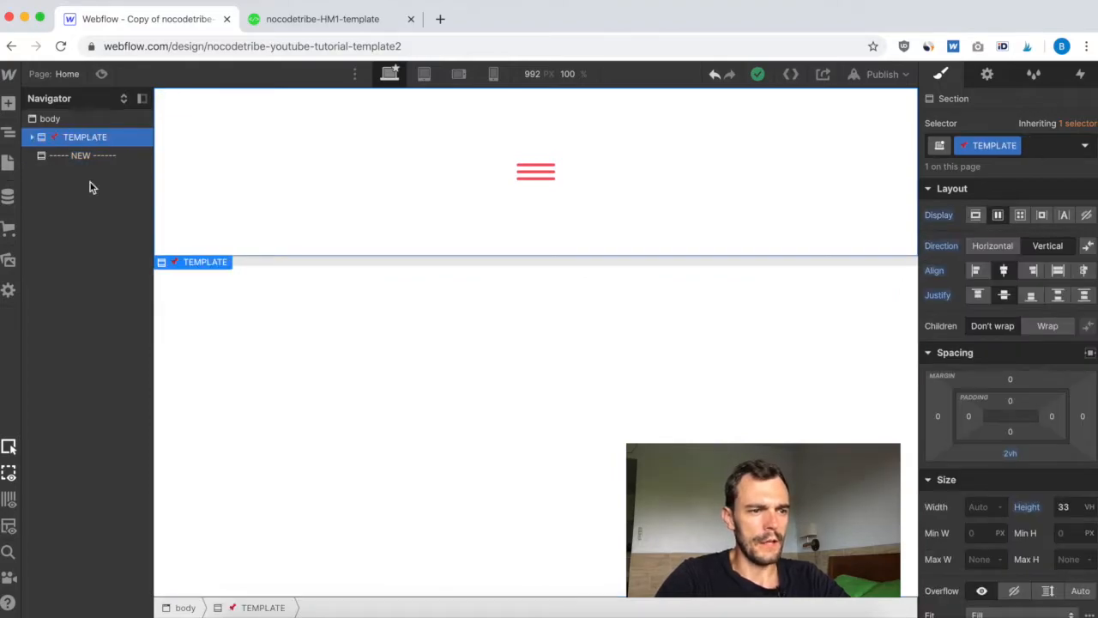
pyautogui.click(333, 352)
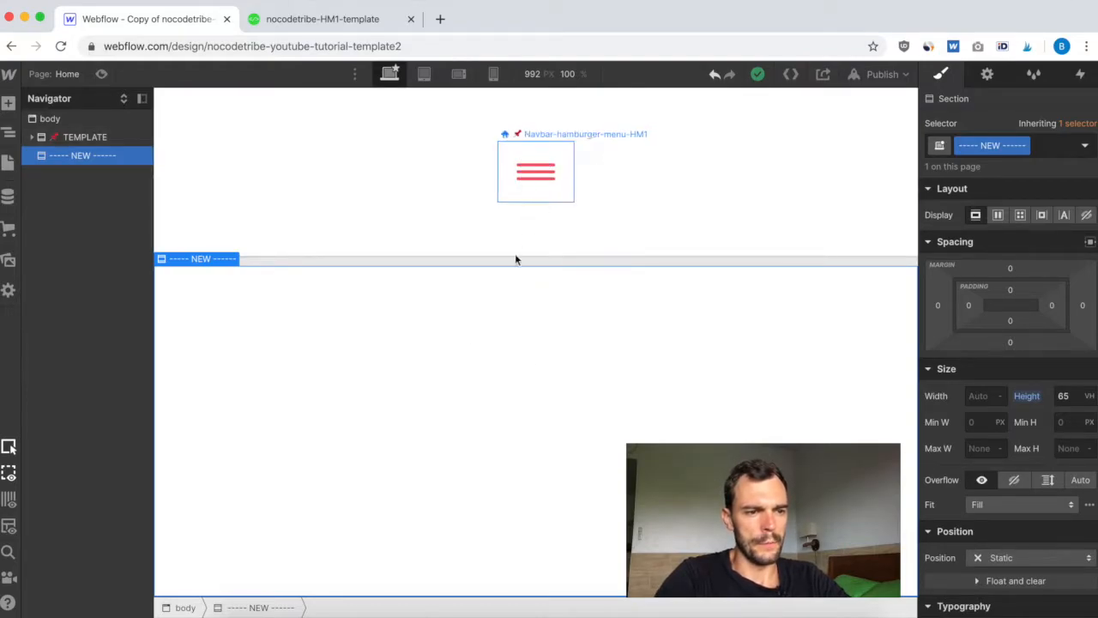
pyautogui.click(434, 187)
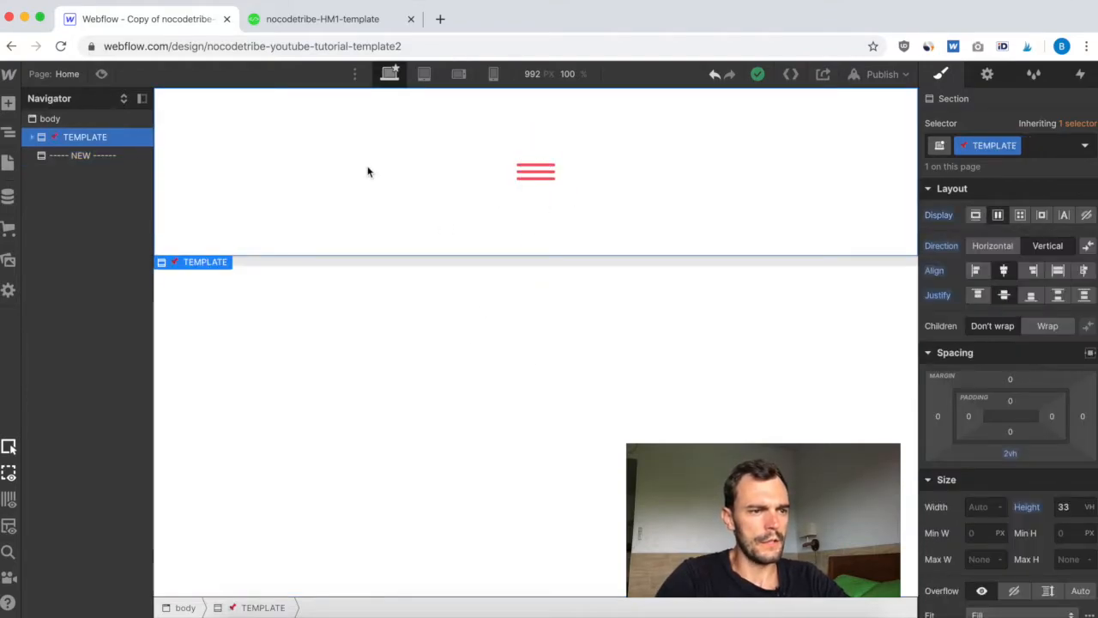
pyautogui.click(33, 138)
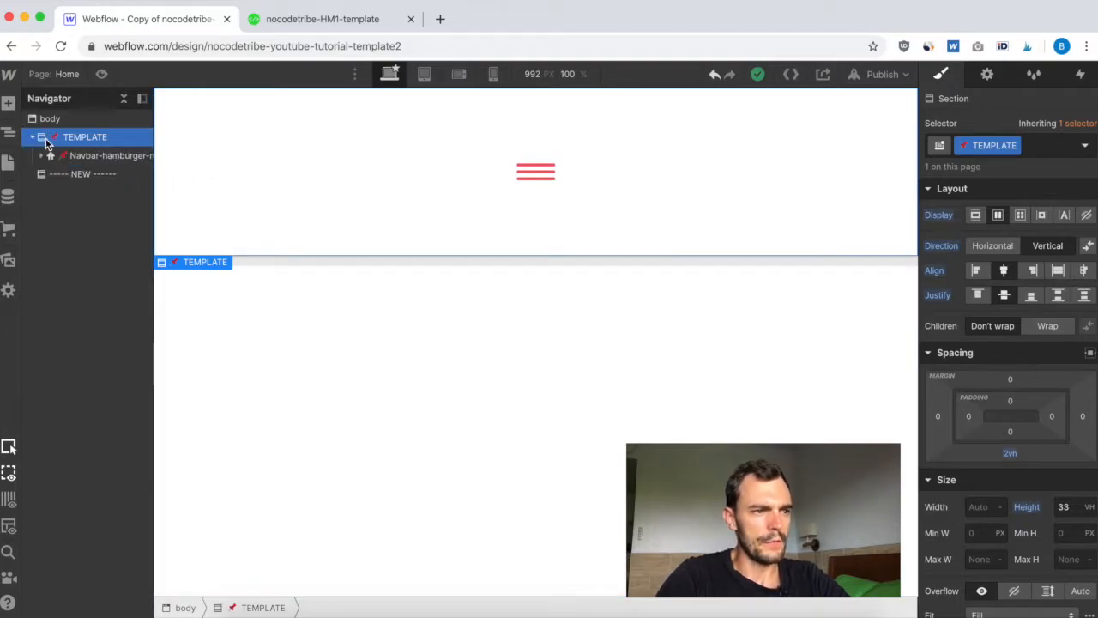
pyautogui.click(87, 156)
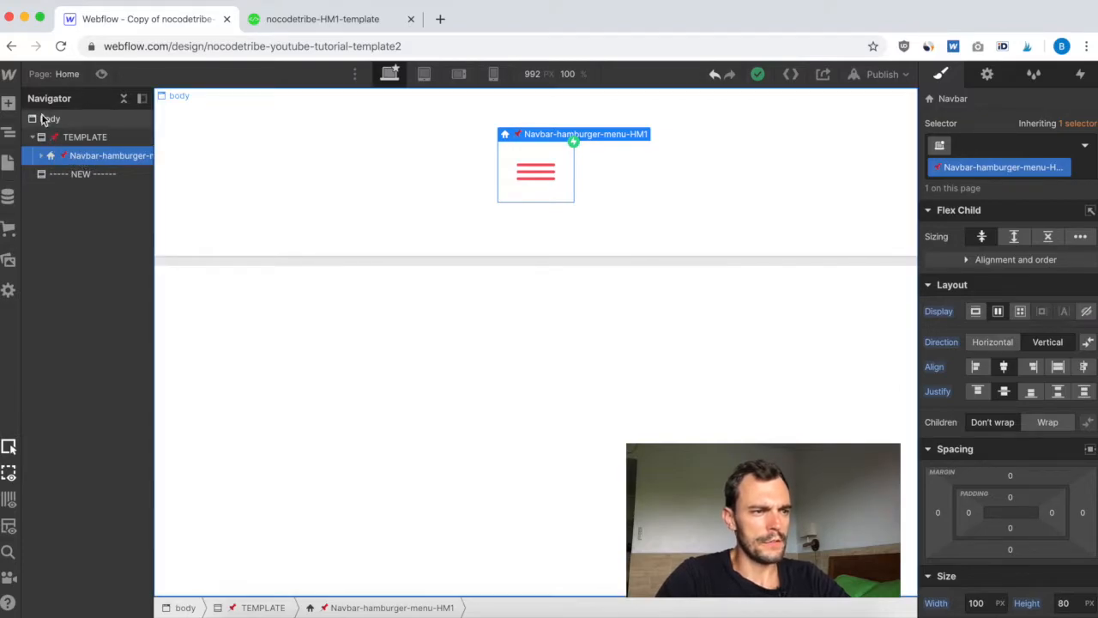
# Step: Add a Navbar component inside the NEW section
pyautogui.click(7, 104)
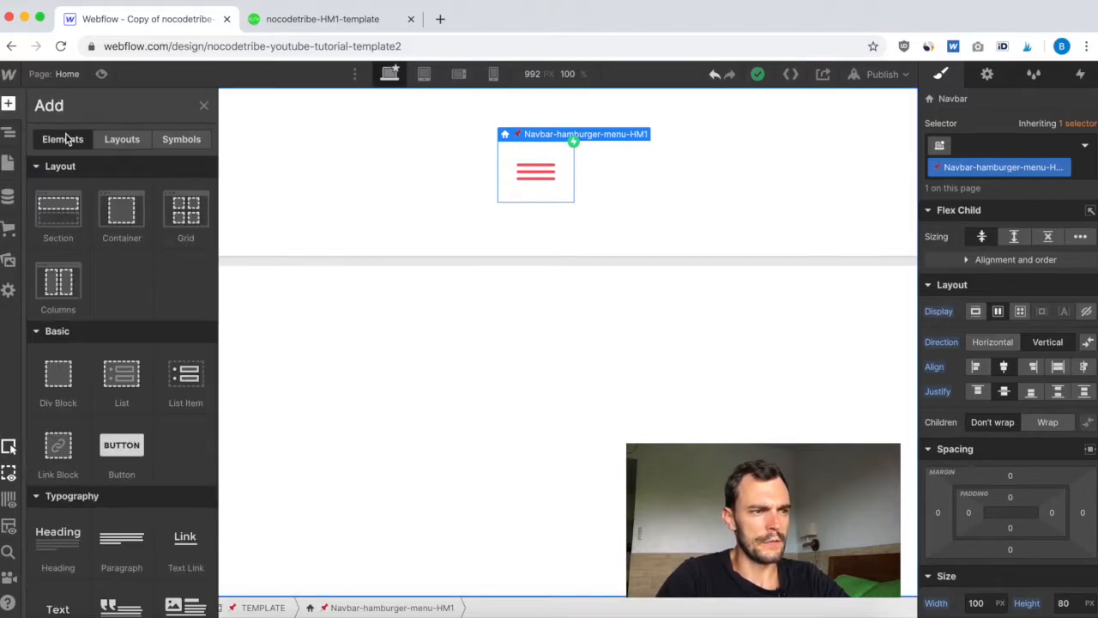
pyautogui.scroll(-10, 98, 339)
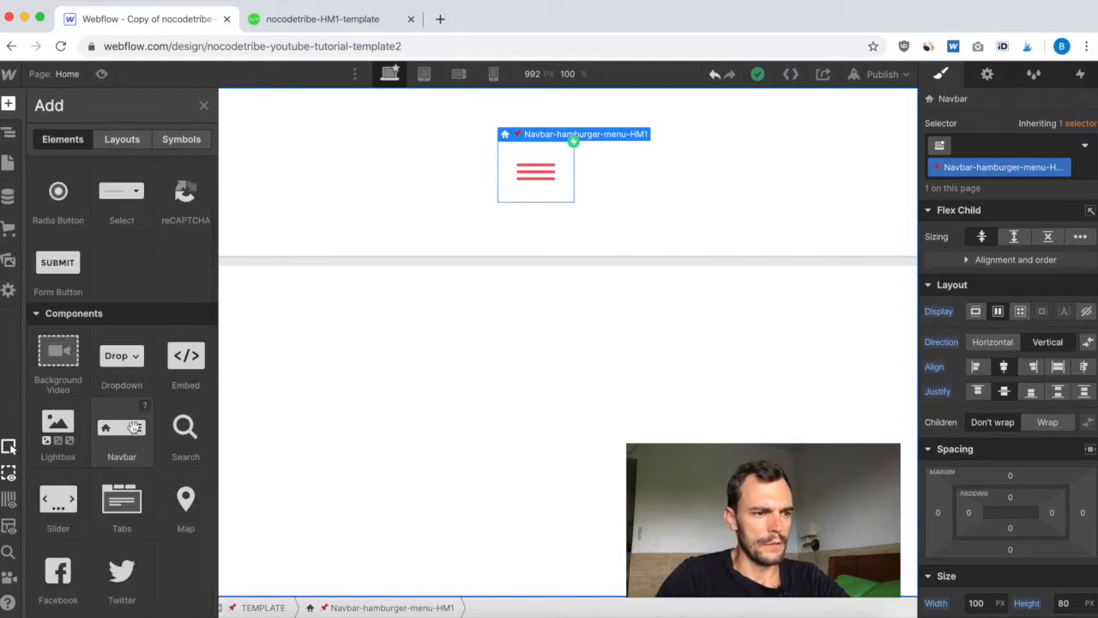
pyautogui.click(345, 332)
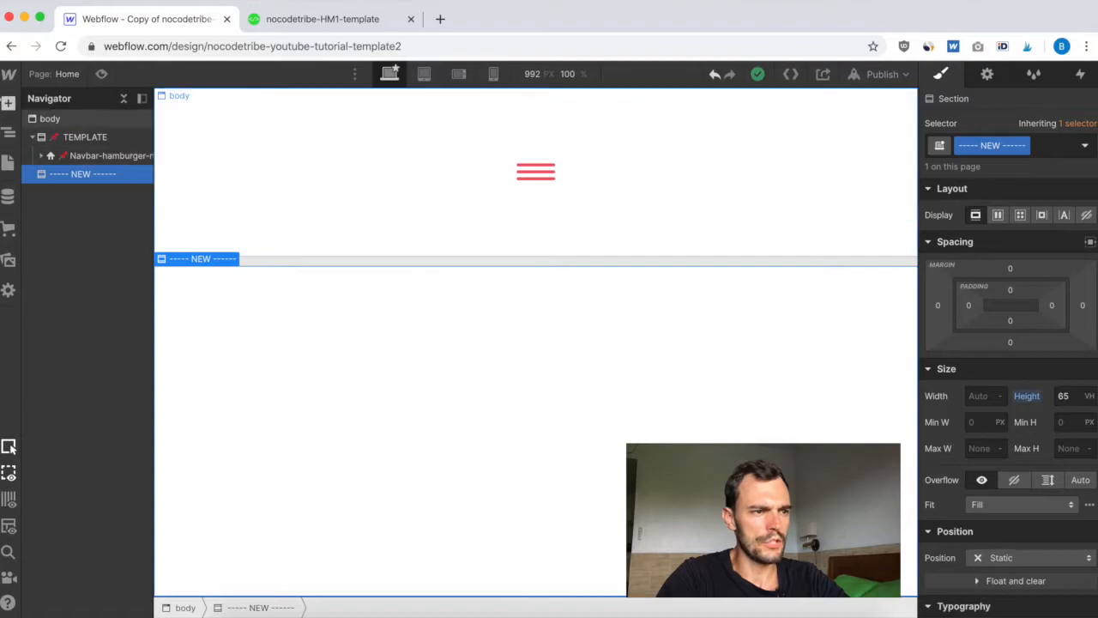
pyautogui.click(7, 103)
pyautogui.scroll(-10, 103, 284)
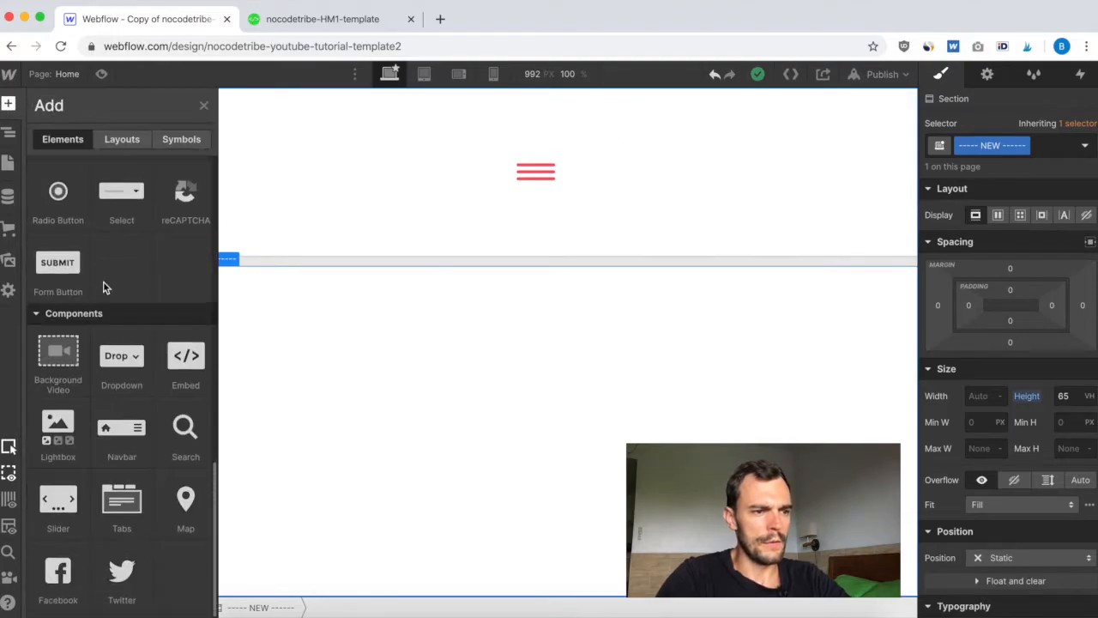
pyautogui.click(122, 435)
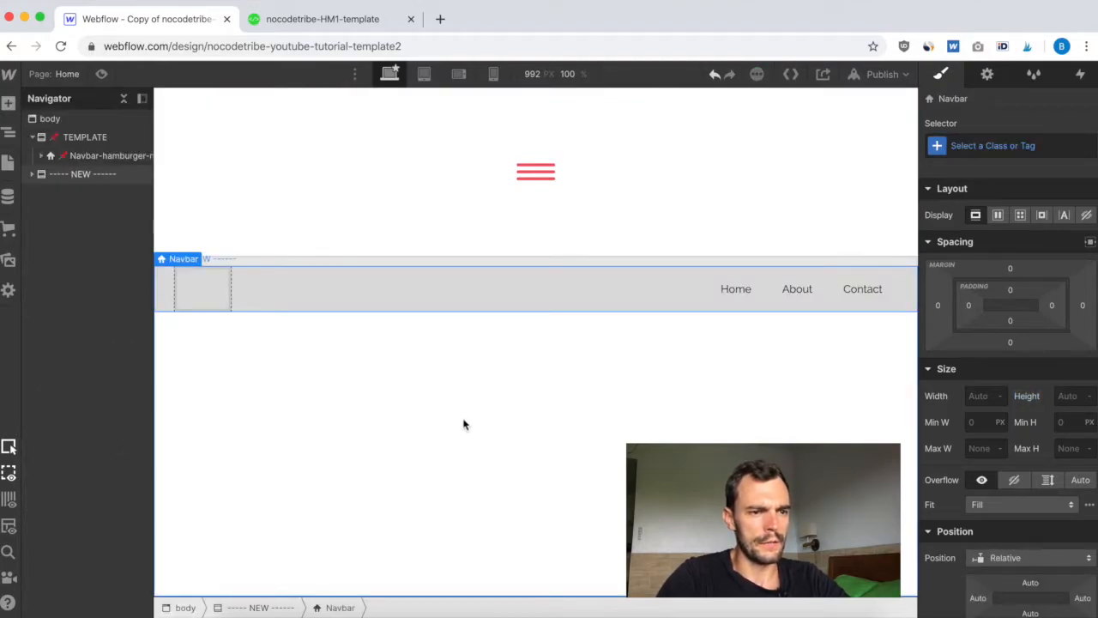
# Step: Create the class "navbar" on the new Navbar element inside the NEW section
pyautogui.click(393, 387)
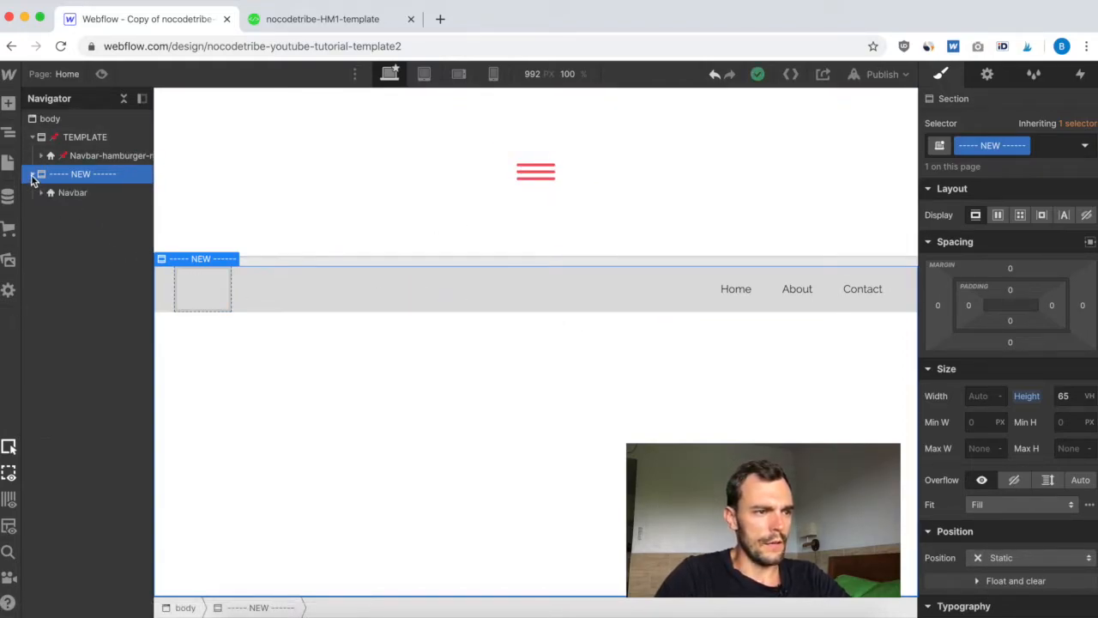
pyautogui.click(40, 195)
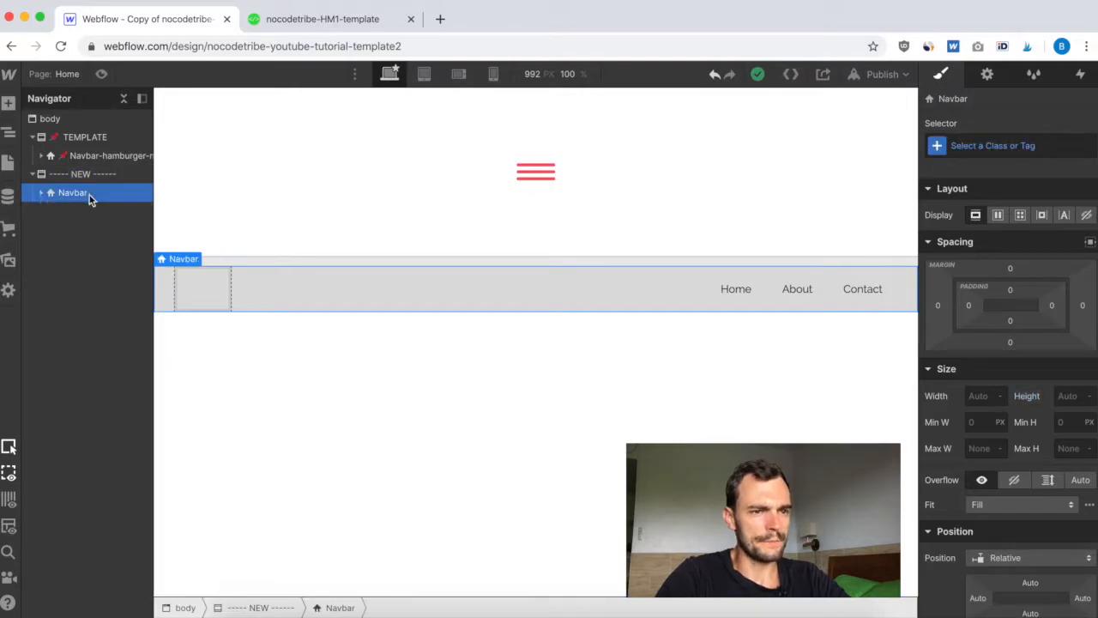
pyautogui.click(979, 147)
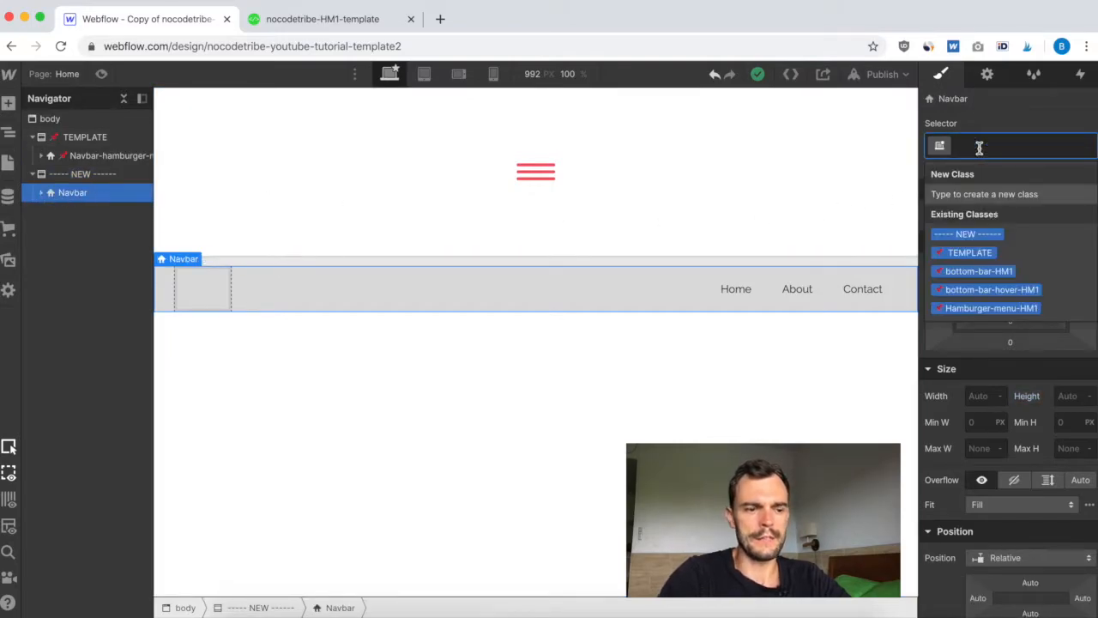
pyautogui.write('navbbqr')
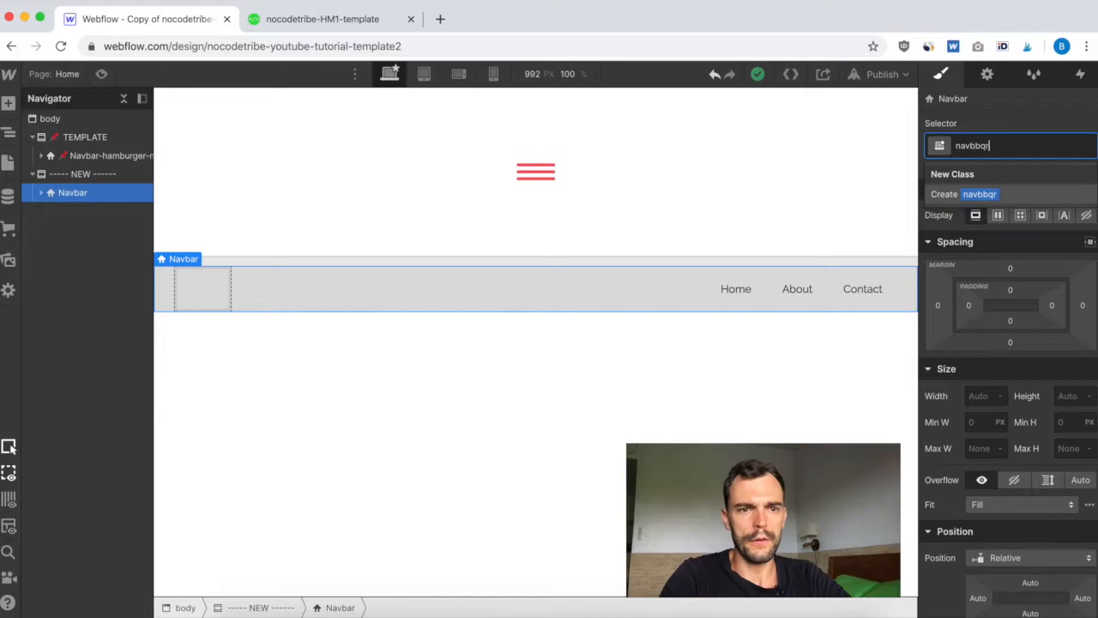
pyautogui.press('BackSpace')
pyautogui.press('BackSpace')
pyautogui.press('BackSpace')
pyautogui.write('ar')
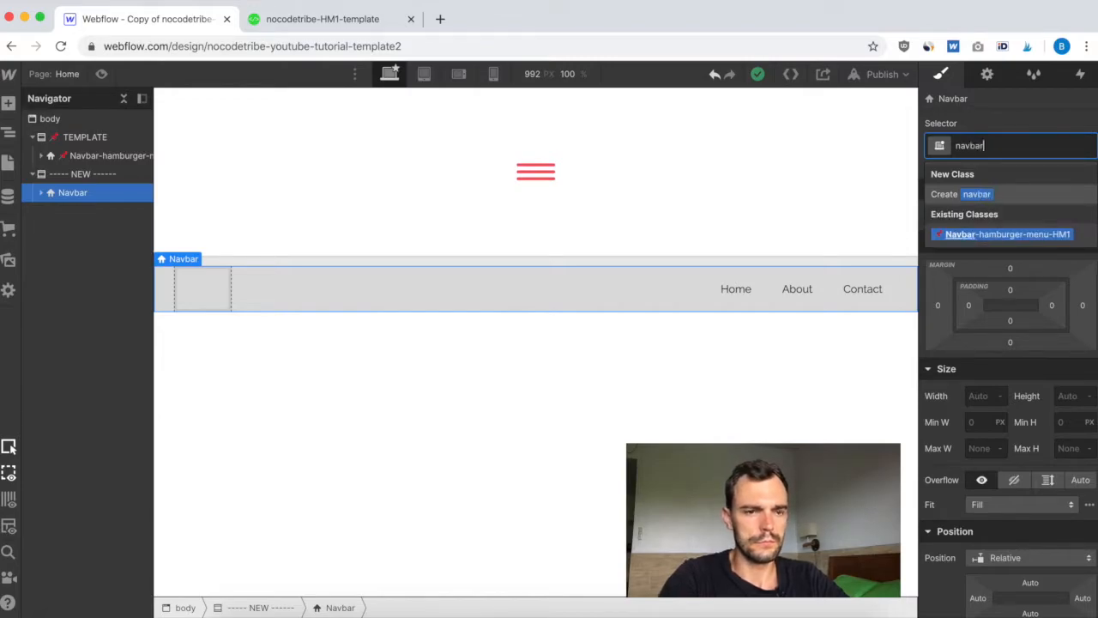
pyautogui.press('Return')
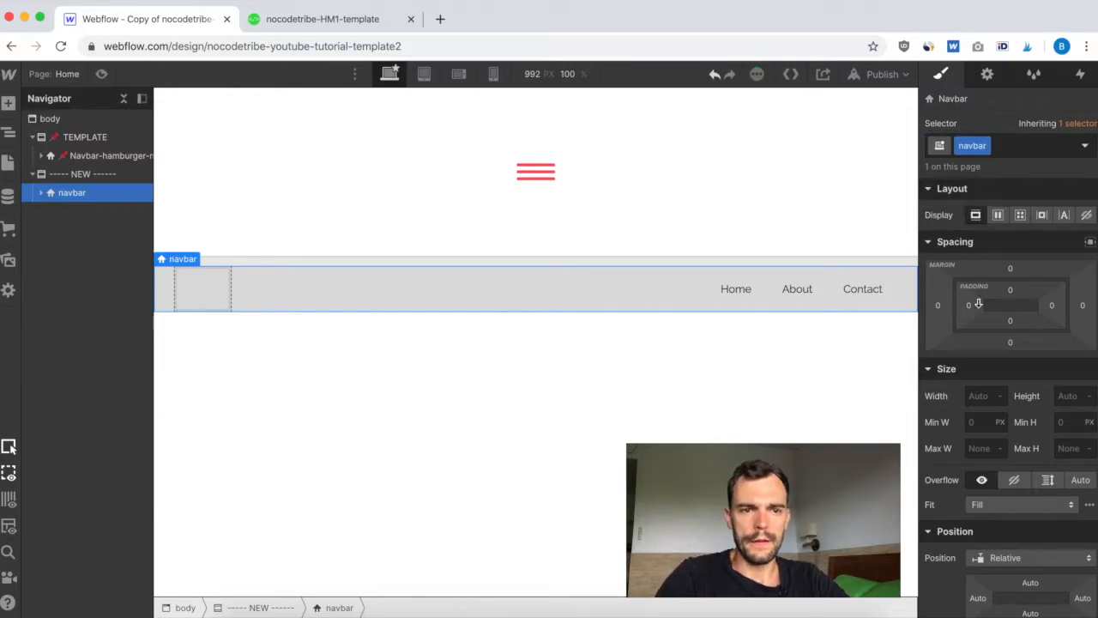
# Step: Set the new navbar to a vertical flex layout with align and justify centered, matching the template navbar
pyautogui.click(86, 157)
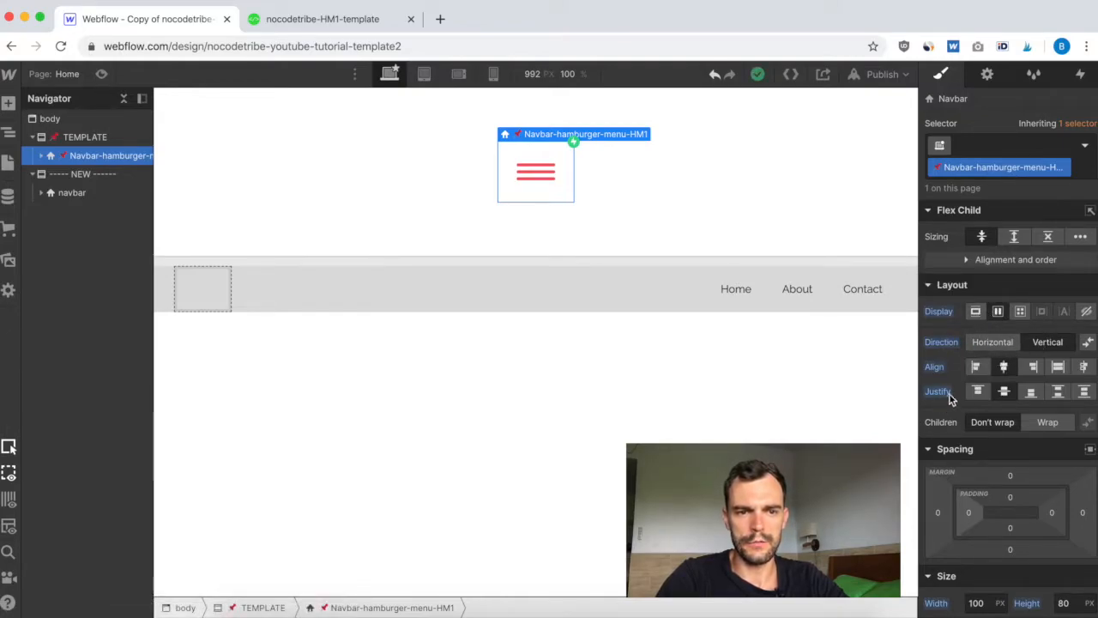
pyautogui.click(72, 194)
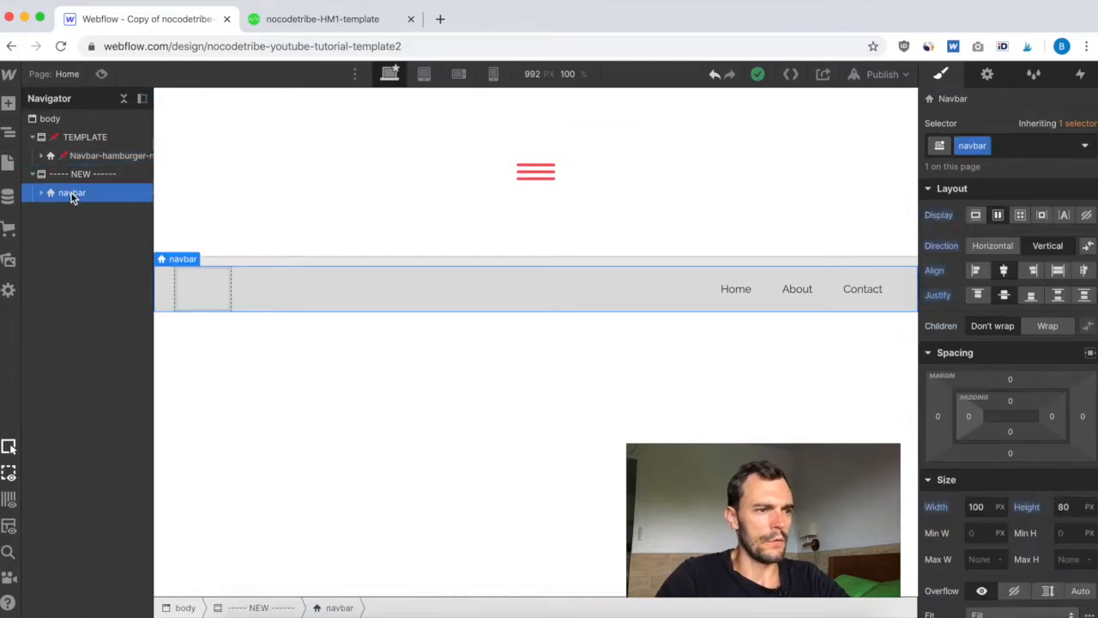
pyautogui.click(997, 217)
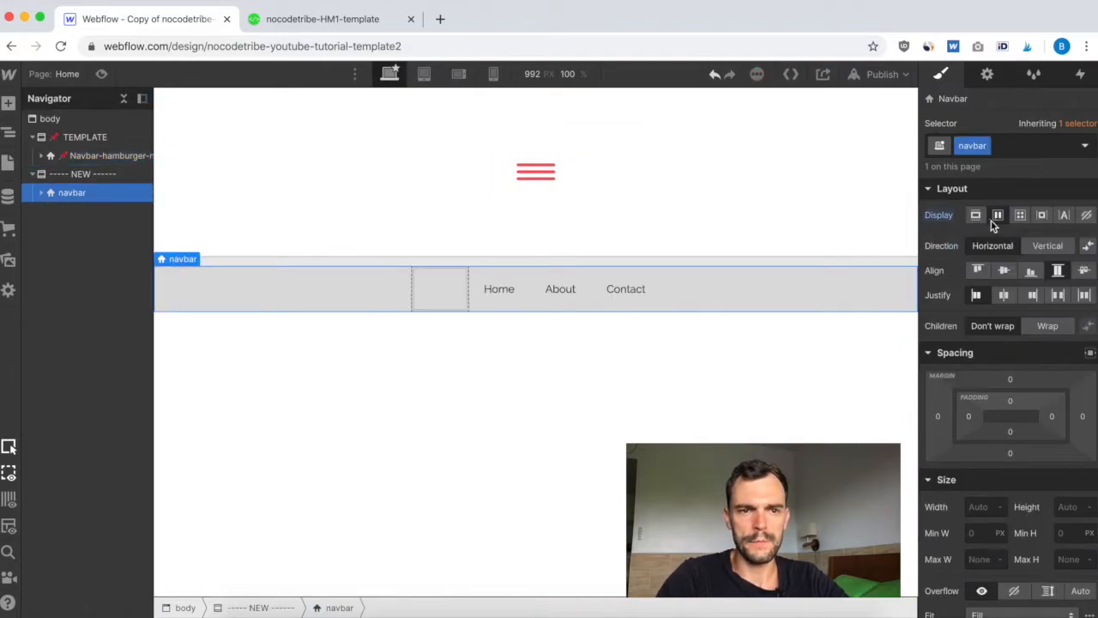
pyautogui.click(1055, 248)
pyautogui.click(1003, 270)
pyautogui.click(1003, 294)
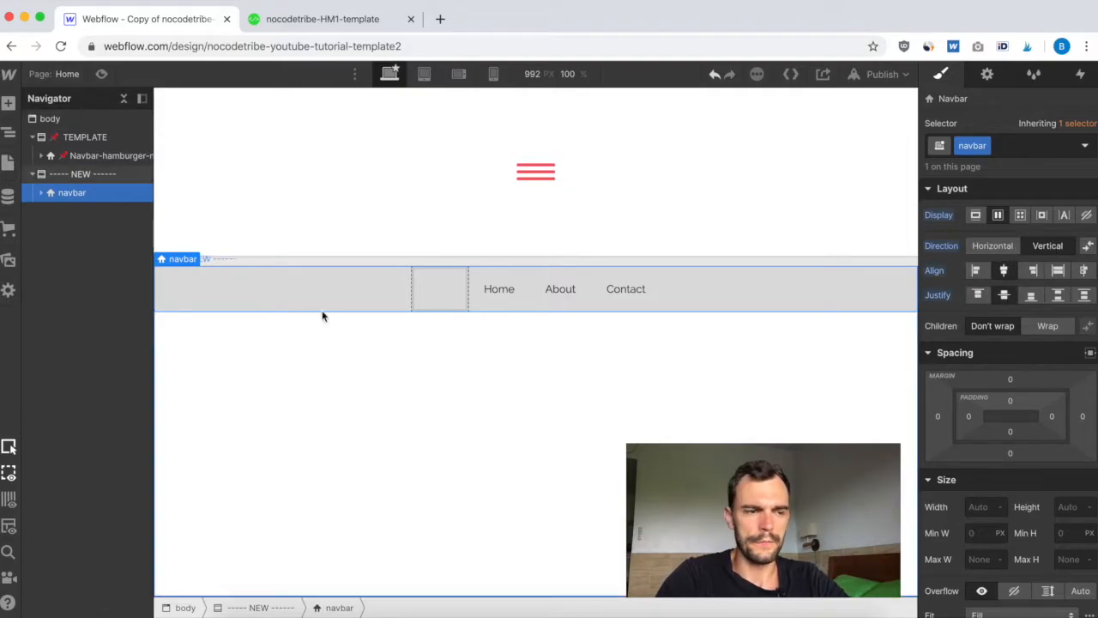
# Step: Set the new navbar's width to 100 px and height to 80 px, matching the template navbar
pyautogui.click(97, 157)
pyautogui.scroll(-4, 981, 403)
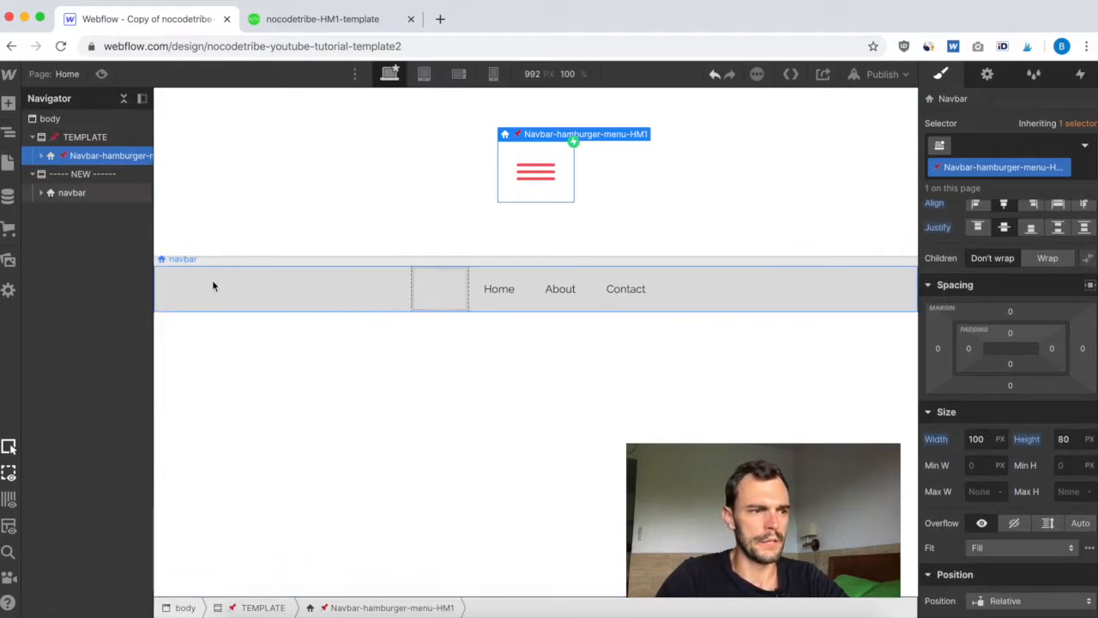
pyautogui.click(388, 288)
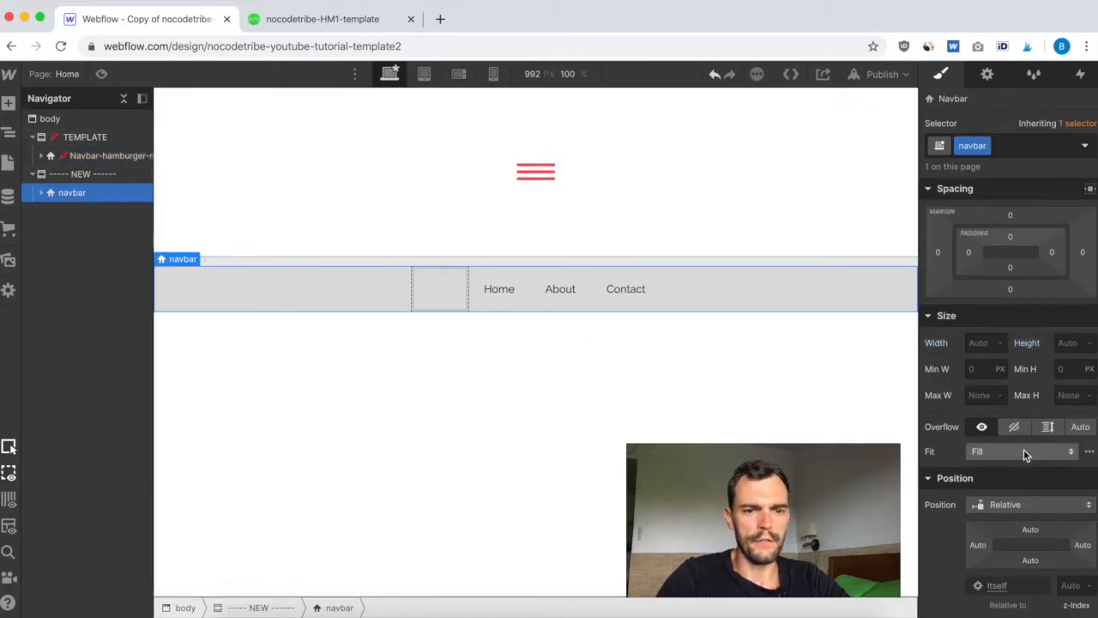
pyautogui.scroll(-1, 1006, 487)
pyautogui.scroll(1, 1004, 487)
pyautogui.click(980, 353)
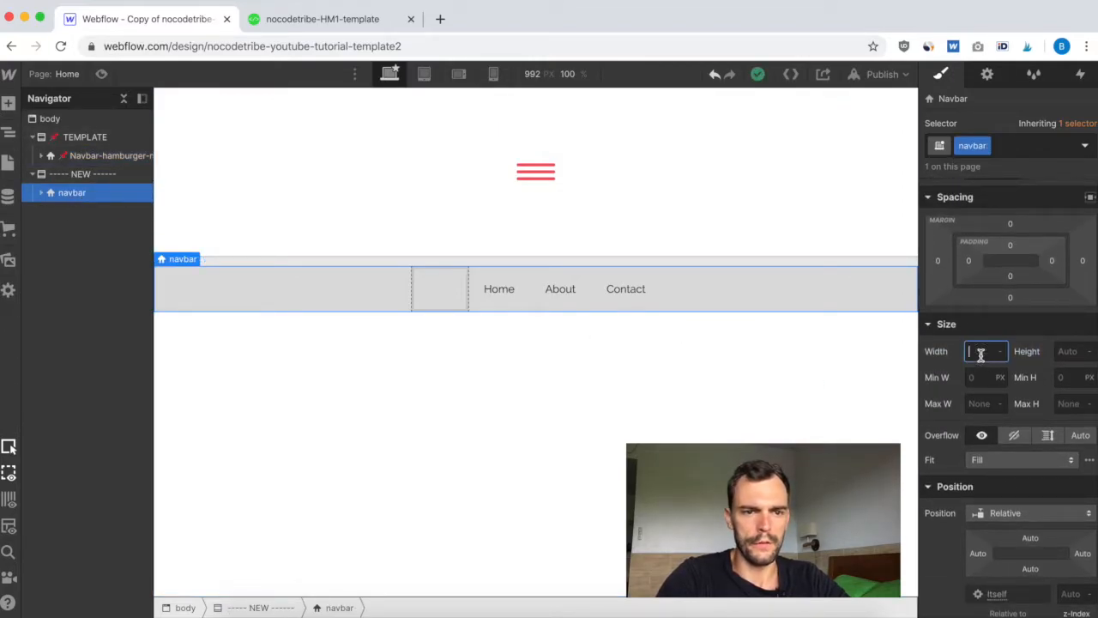
pyautogui.write('100')
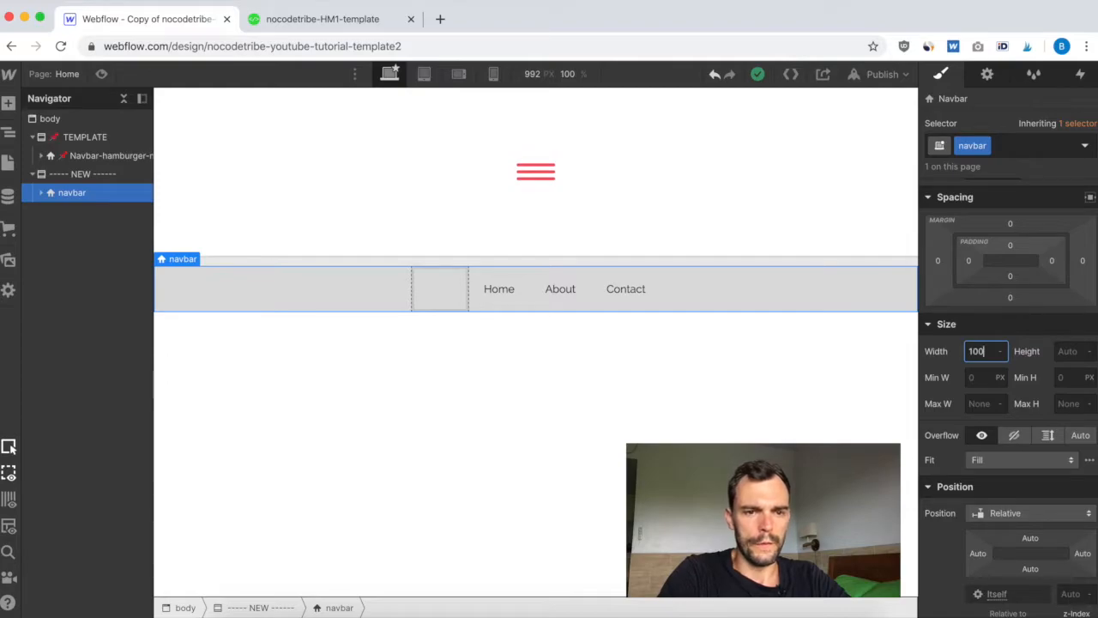
pyautogui.click(1069, 354)
pyautogui.write('80')
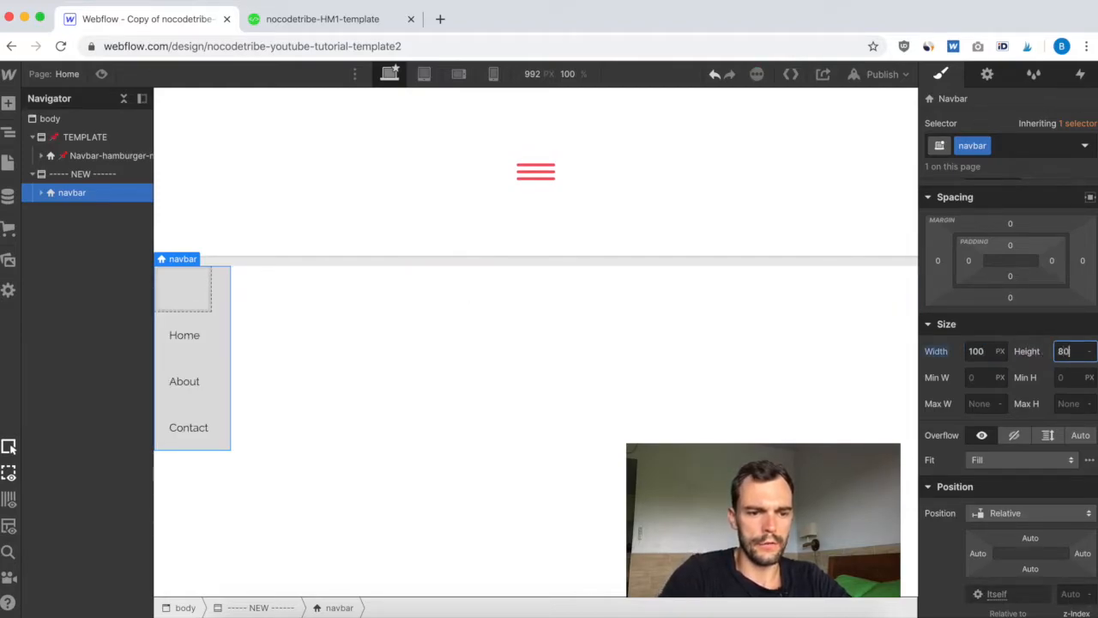
pyautogui.press('Return')
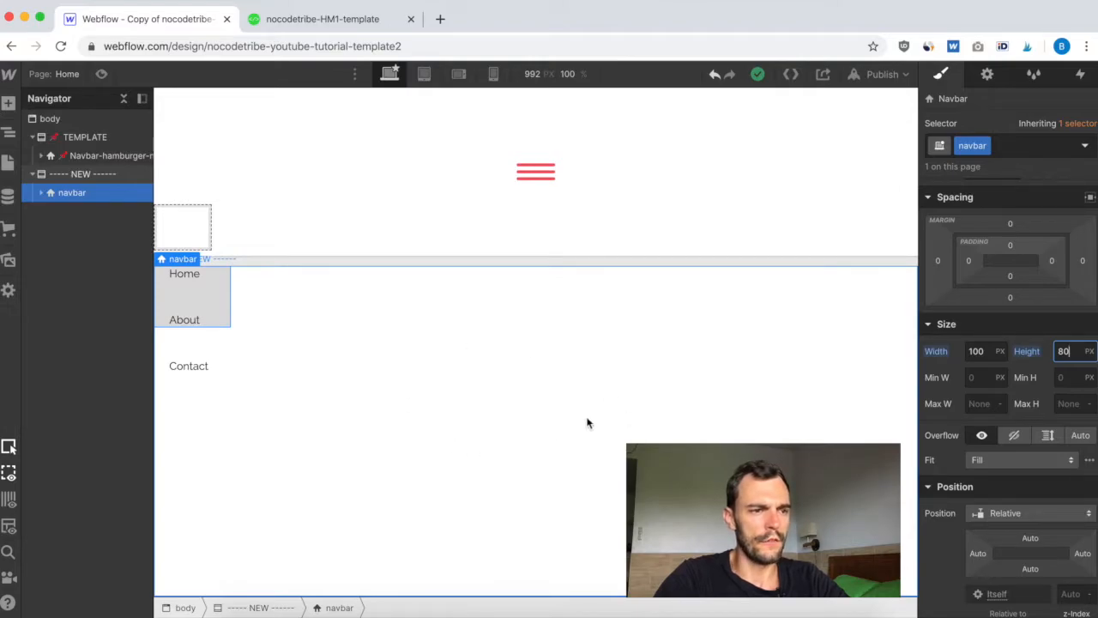
# Step: Set the NEW section to a horizontal flex layout with align and justify centered
pyautogui.click(83, 175)
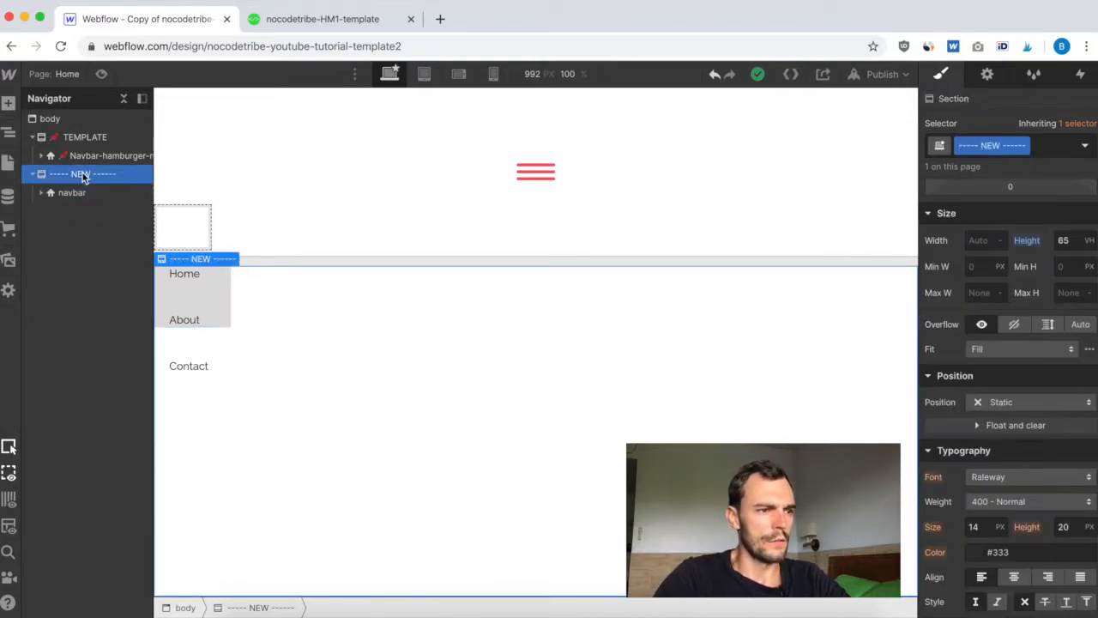
pyautogui.scroll(3, 1009, 346)
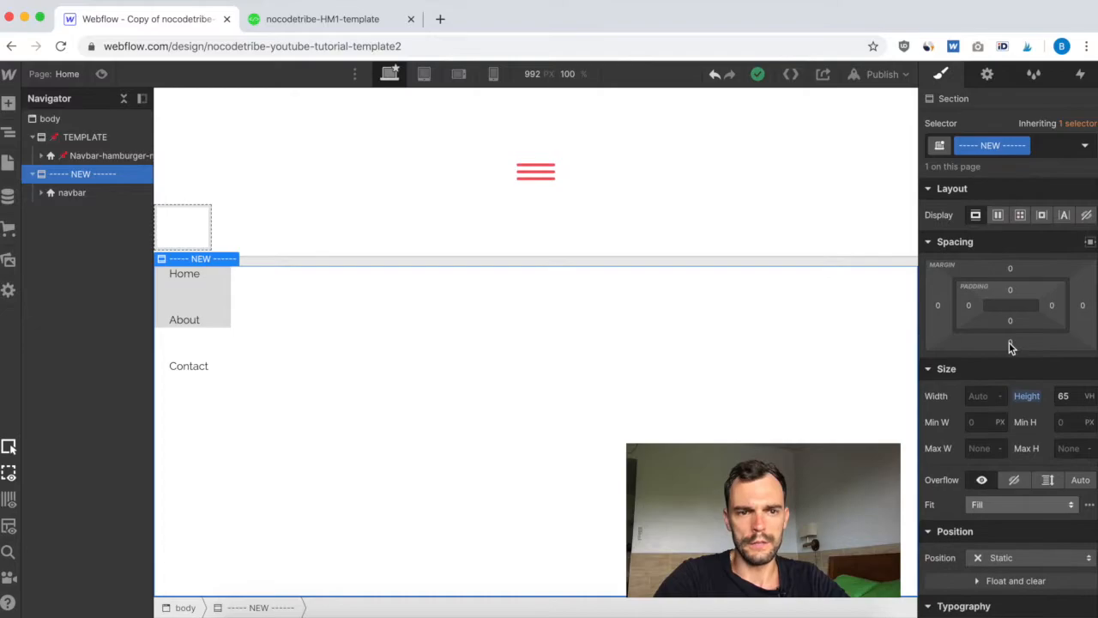
pyautogui.click(998, 216)
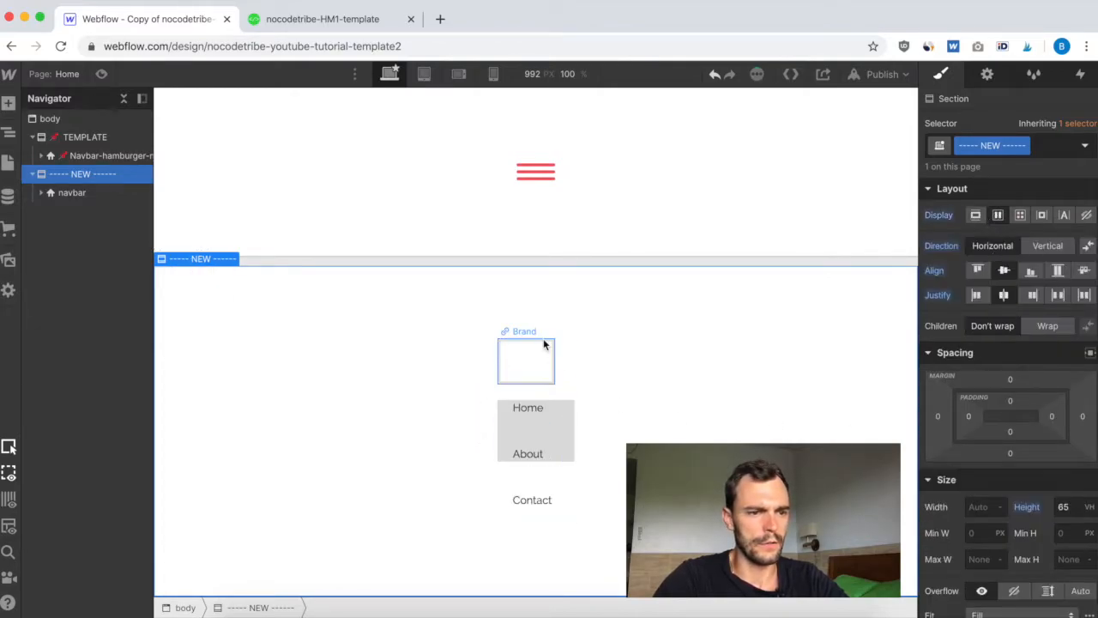
# Step: Examine the new navbar's nested Container, Nav Menu and Menu Button elements and compare them with the template navbar's structure
pyautogui.click(72, 192)
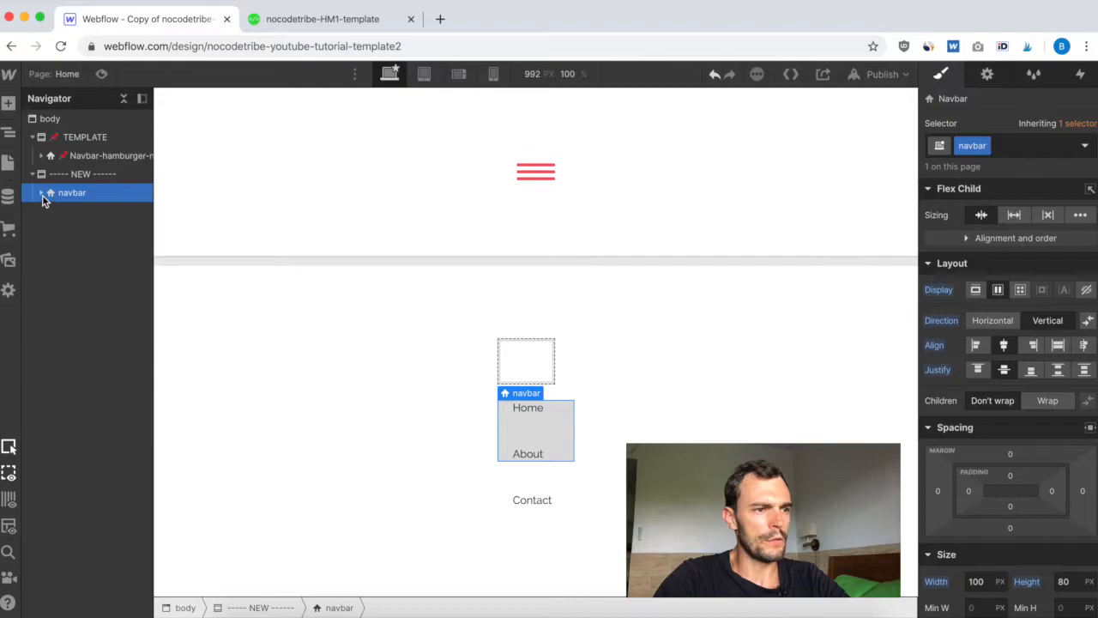
pyautogui.click(83, 213)
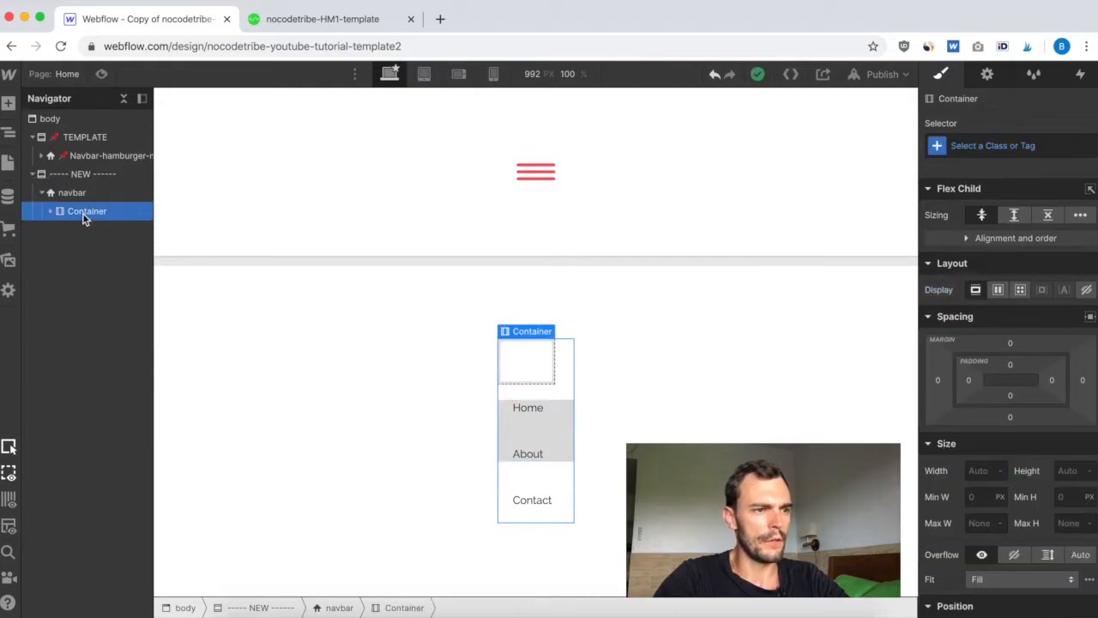
pyautogui.click(52, 211)
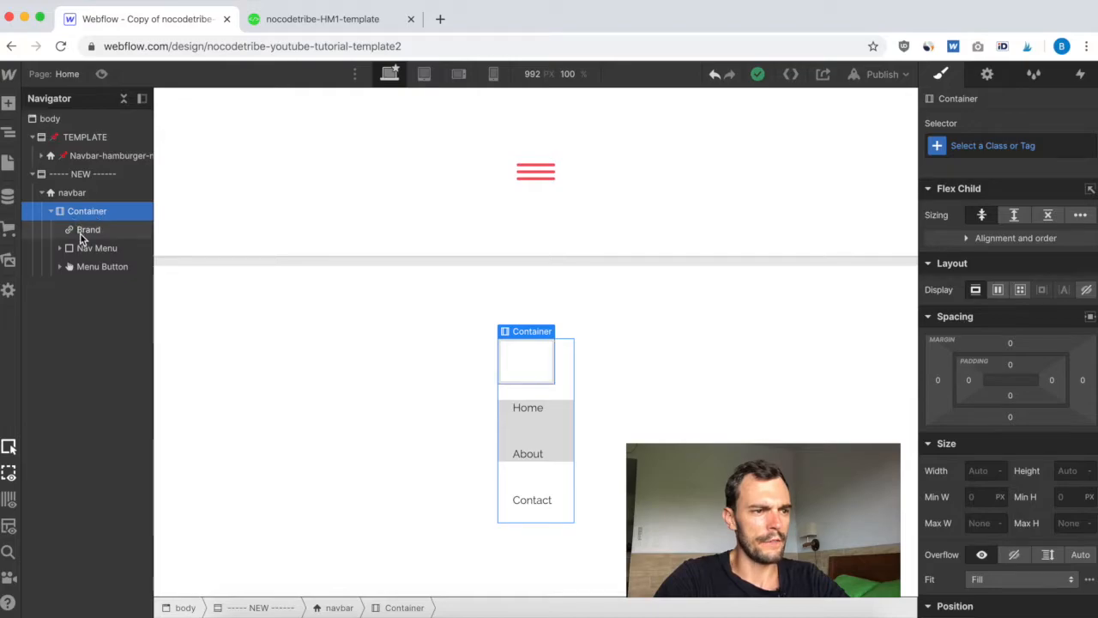
pyautogui.click(91, 250)
pyautogui.click(60, 249)
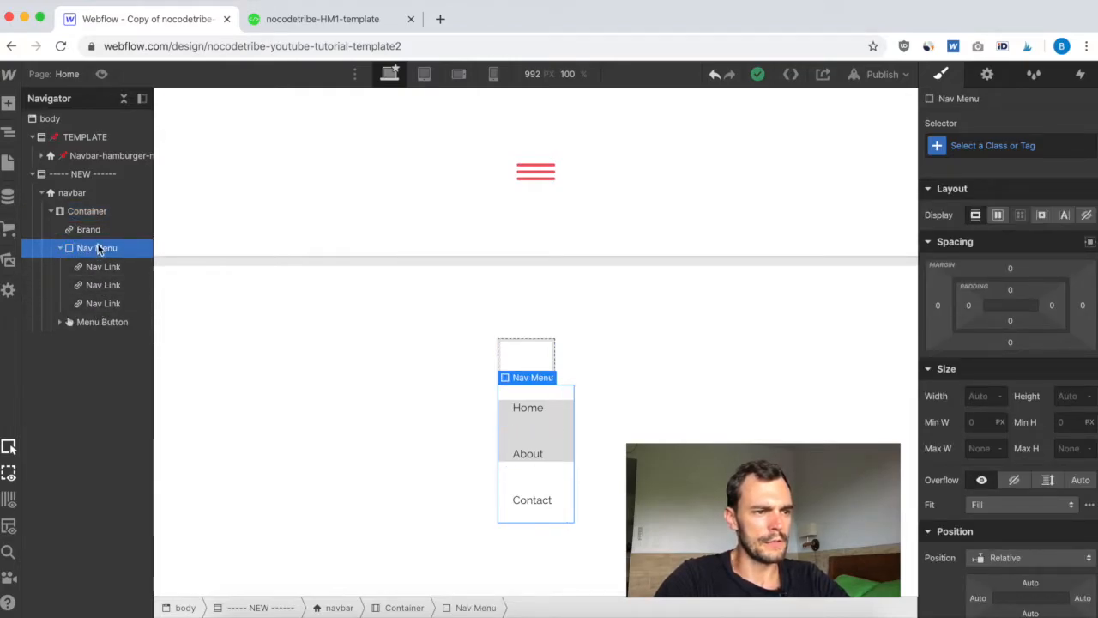
pyautogui.click(90, 324)
pyautogui.click(59, 321)
pyautogui.click(88, 346)
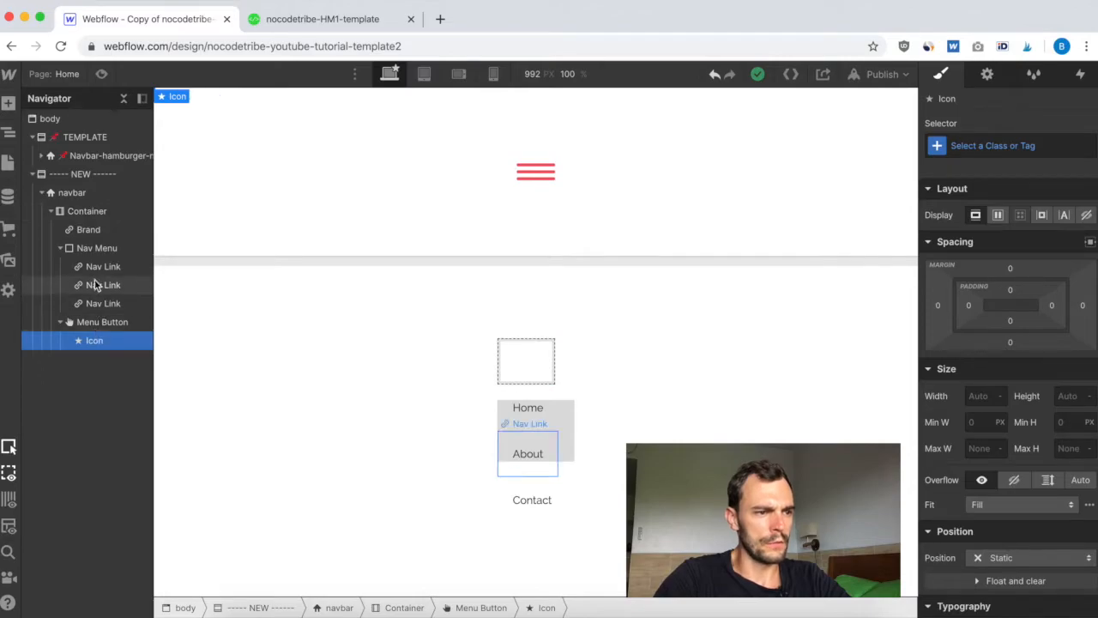
pyautogui.click(50, 156)
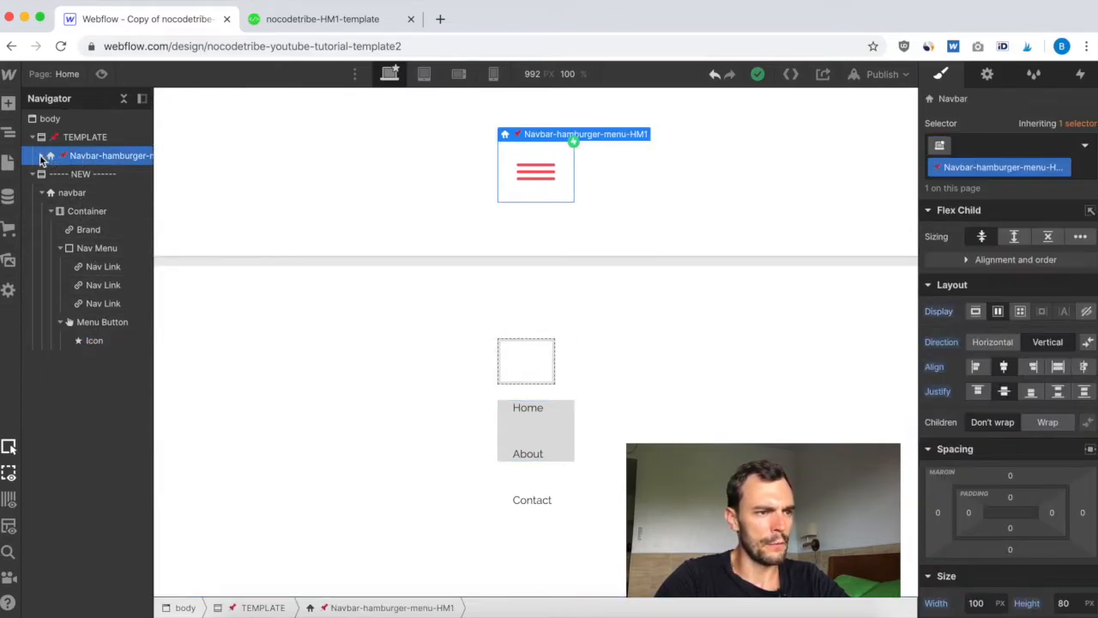
pyautogui.click(41, 156)
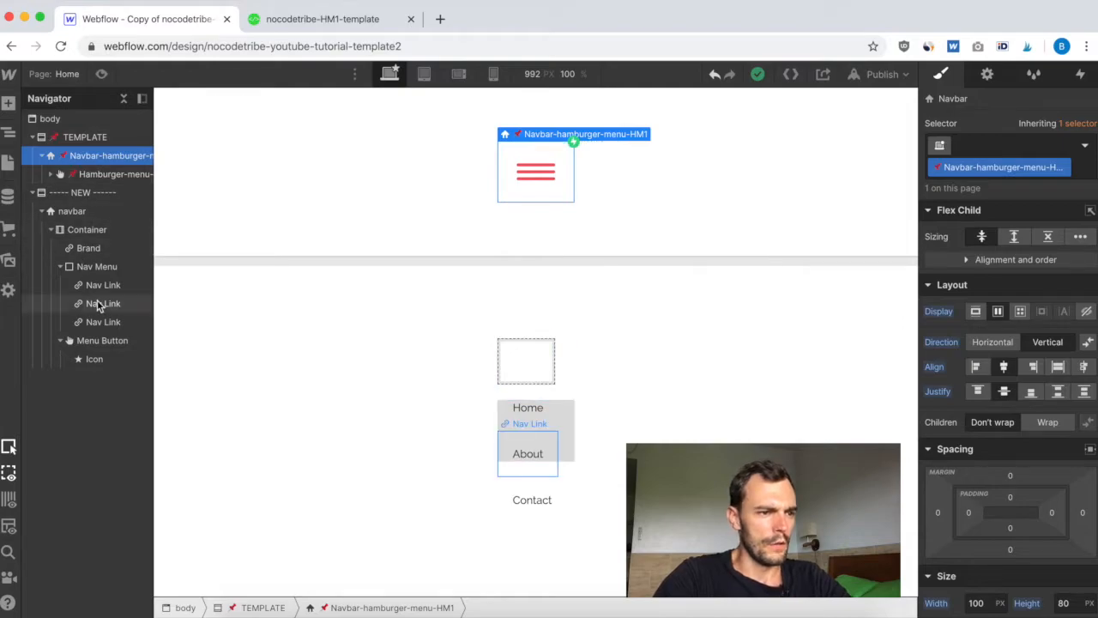
# Step: Move the Menu Button out of the Container directly into the new navbar, and delete the Container with its remaining contents
pyautogui.click(99, 342)
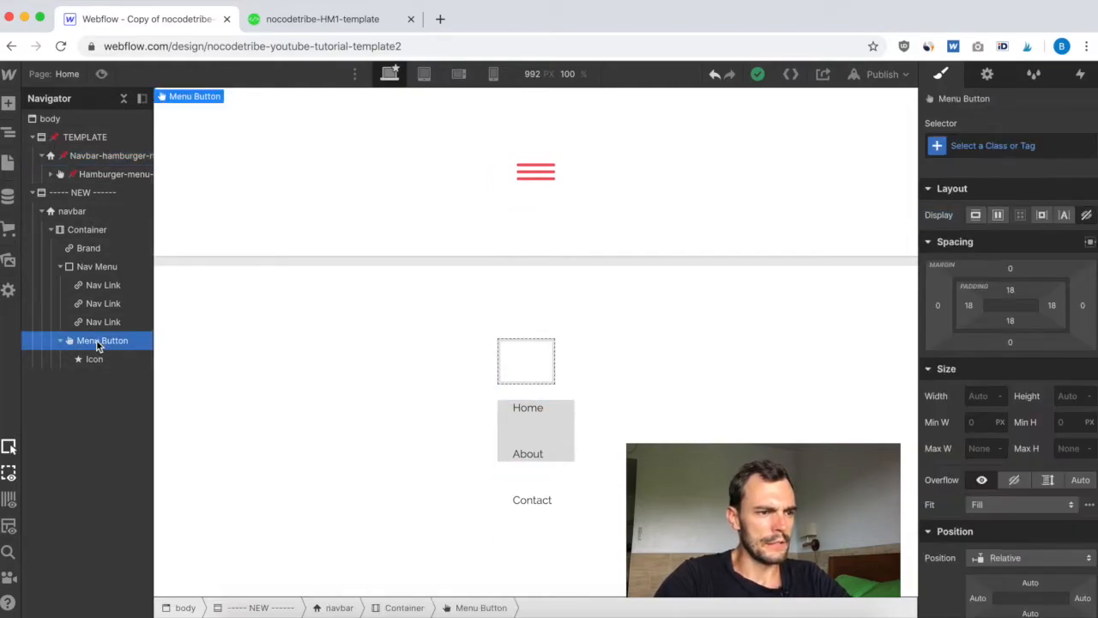
pyautogui.moveTo(82, 342); pyautogui.dragTo(75, 223)
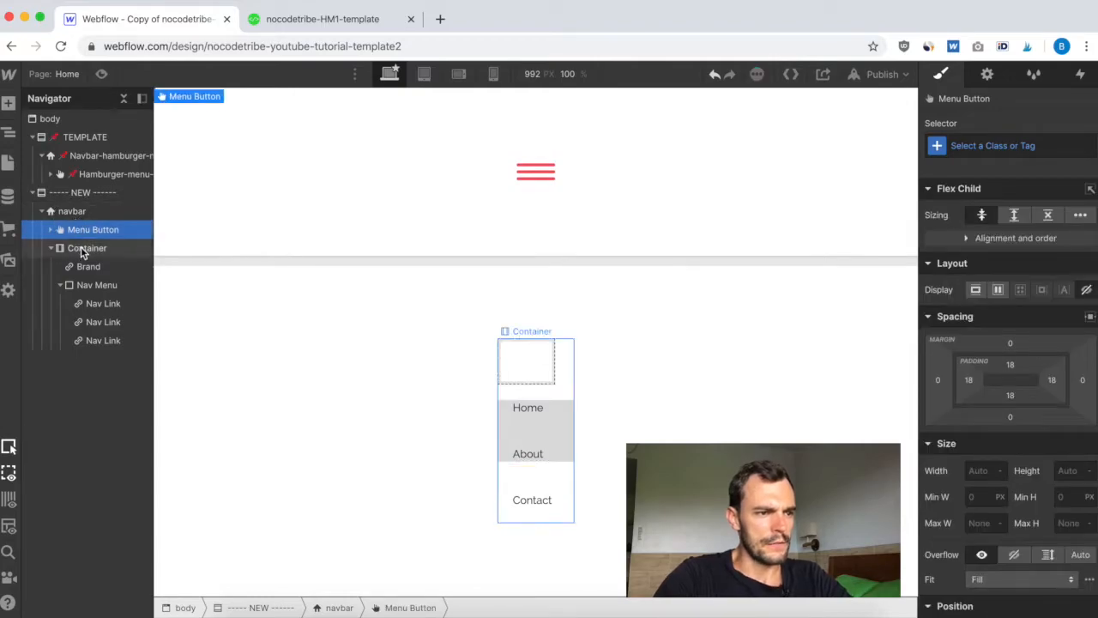
pyautogui.click(81, 247)
pyautogui.press('Delete')
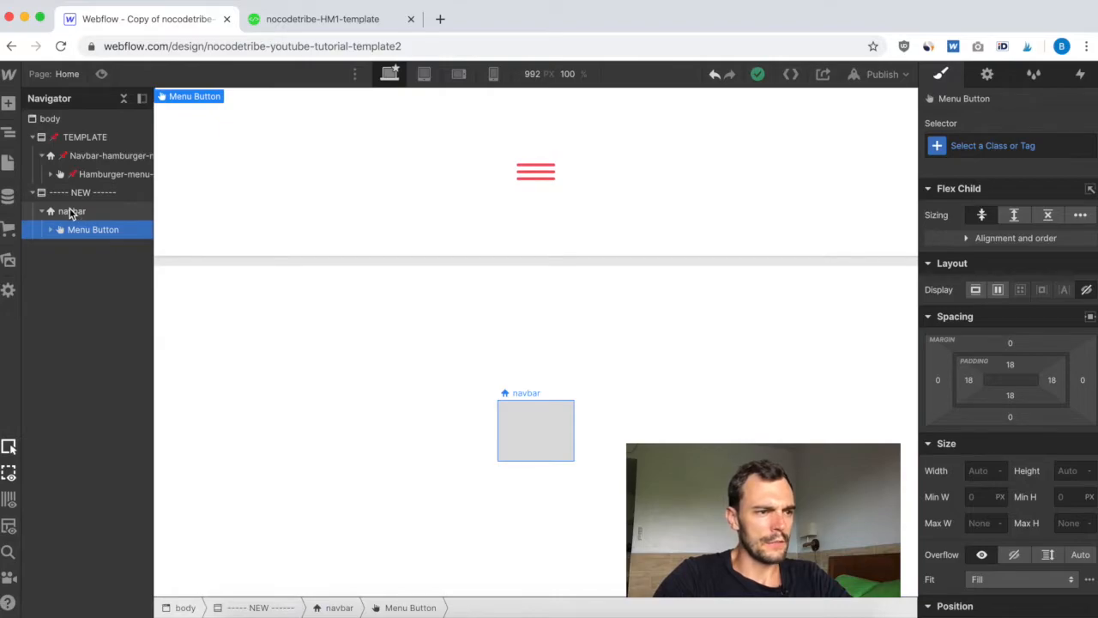
# Step: Set the new navbar's menu icon to always appear, including on desktop
pyautogui.click(72, 212)
pyautogui.click(987, 75)
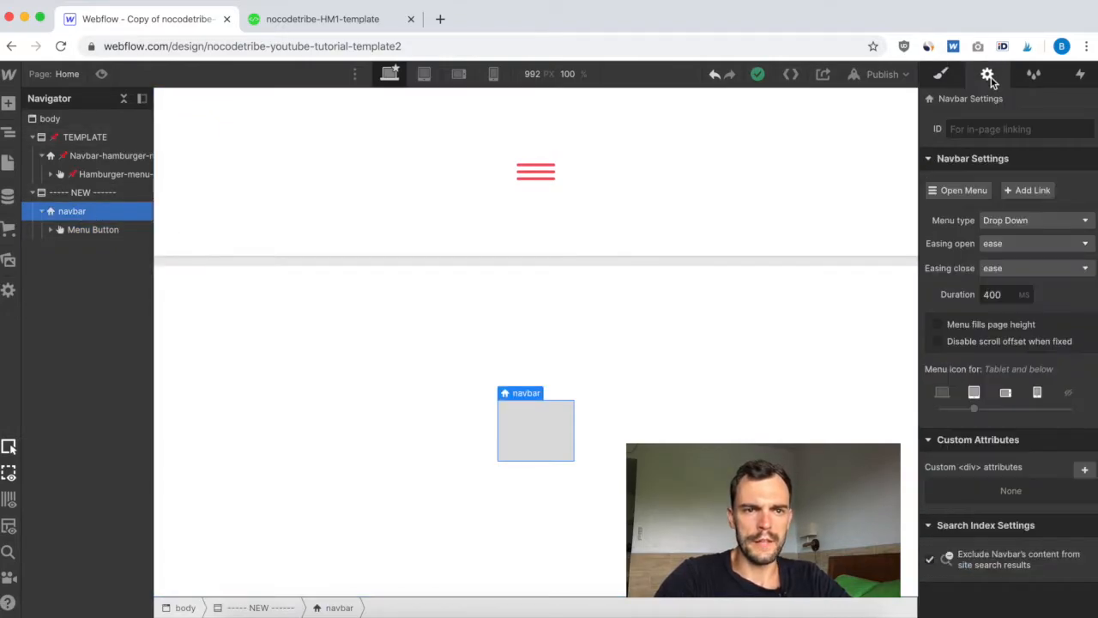
pyautogui.click(942, 394)
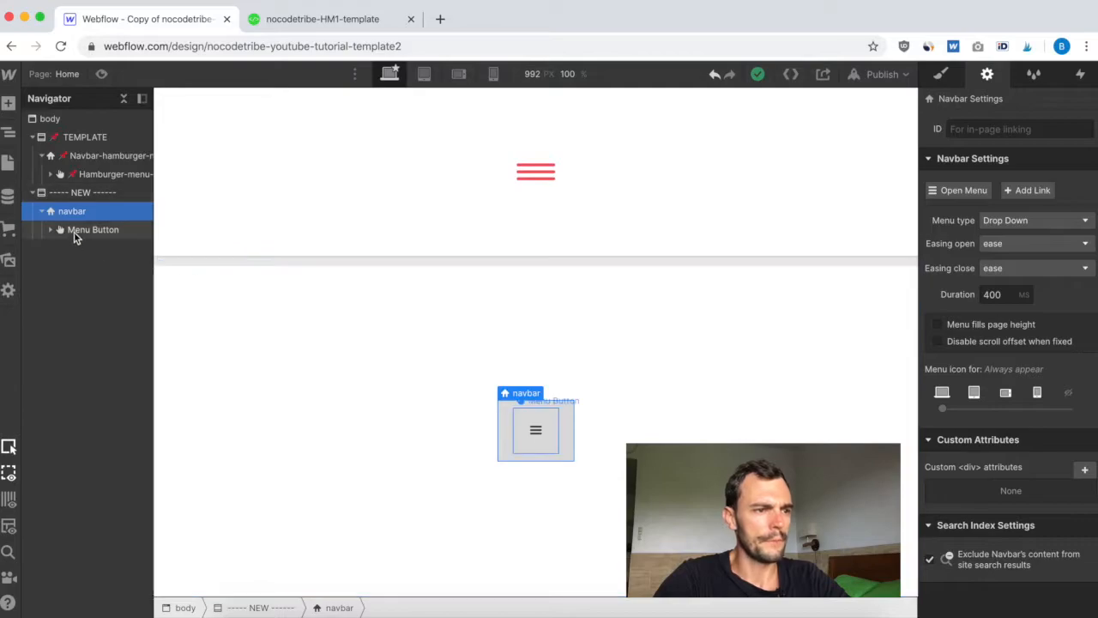
# Step: Check the bar elements inside the template's hamburger menu and delete the default Icon from the new Menu Button
pyautogui.click(51, 175)
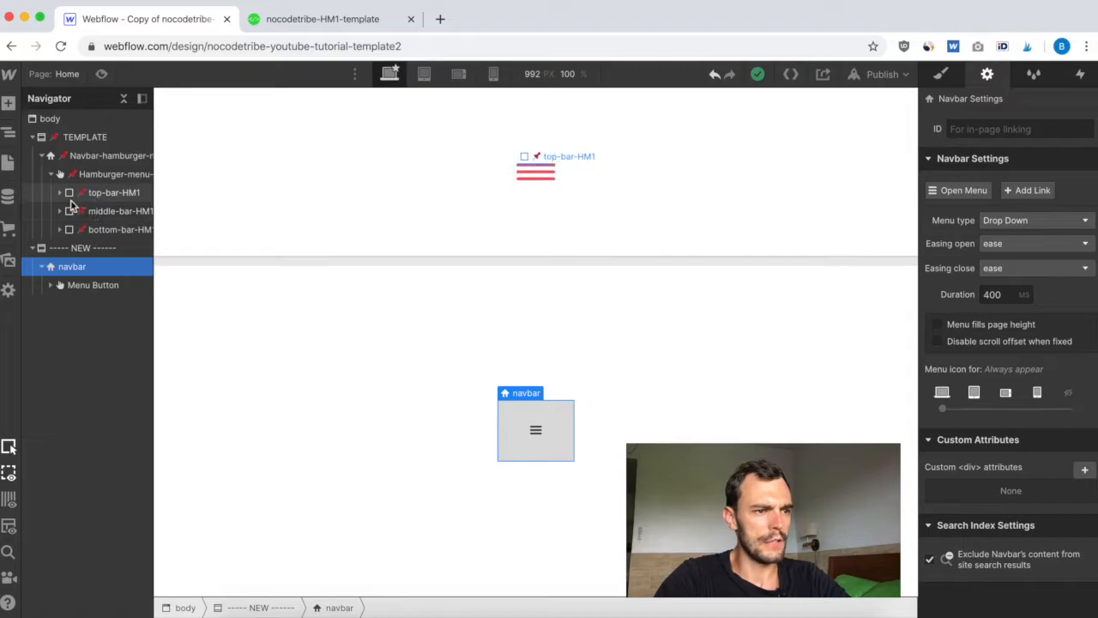
pyautogui.click(60, 193)
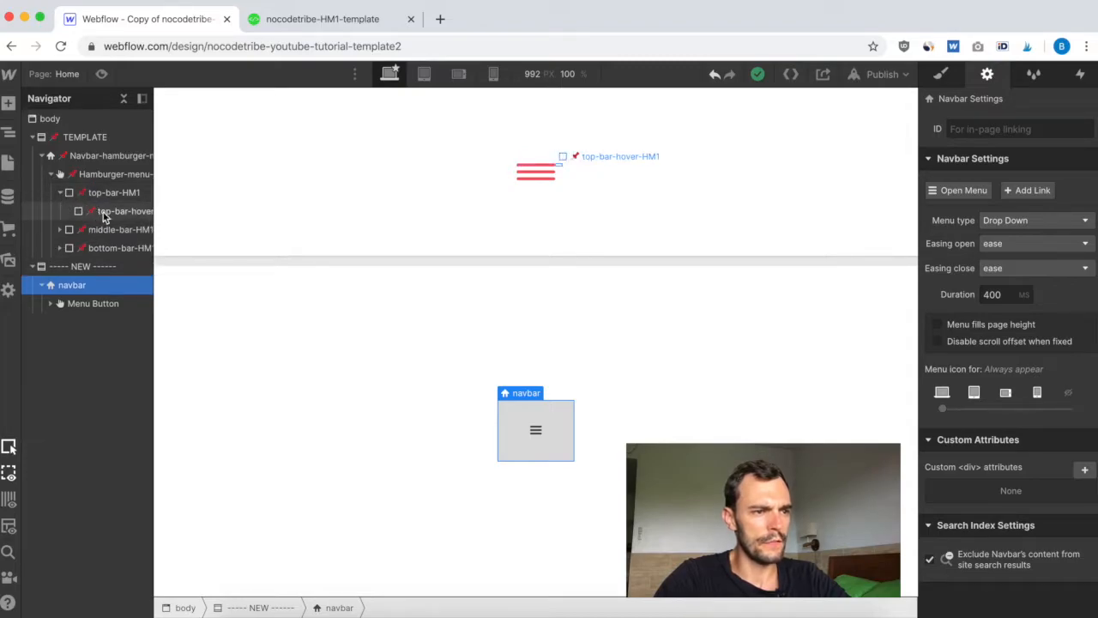
pyautogui.click(107, 218)
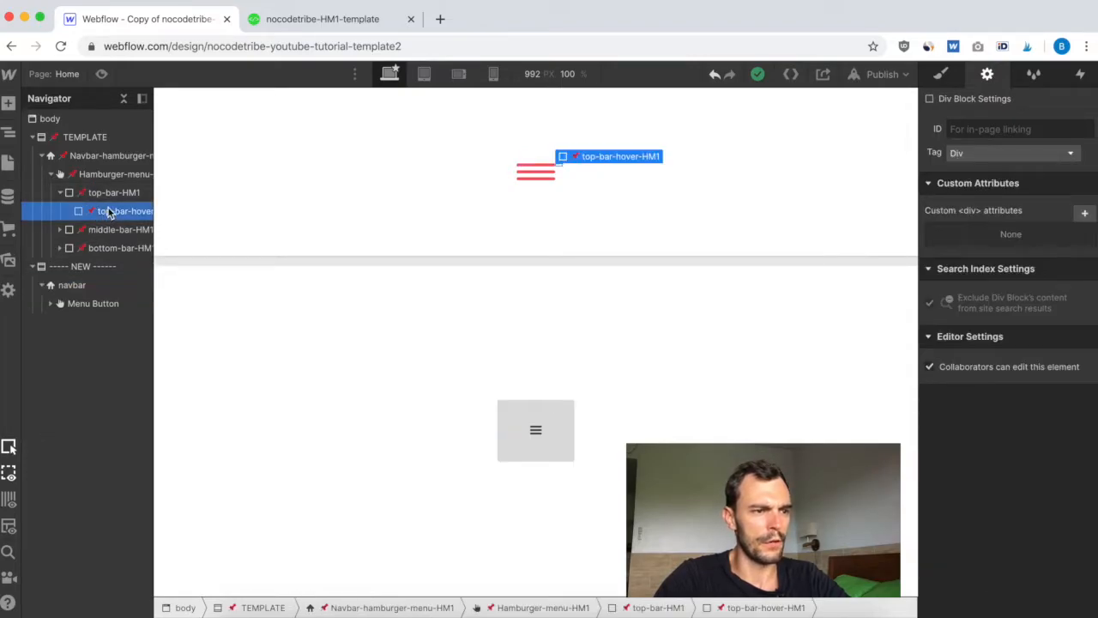
pyautogui.click(76, 304)
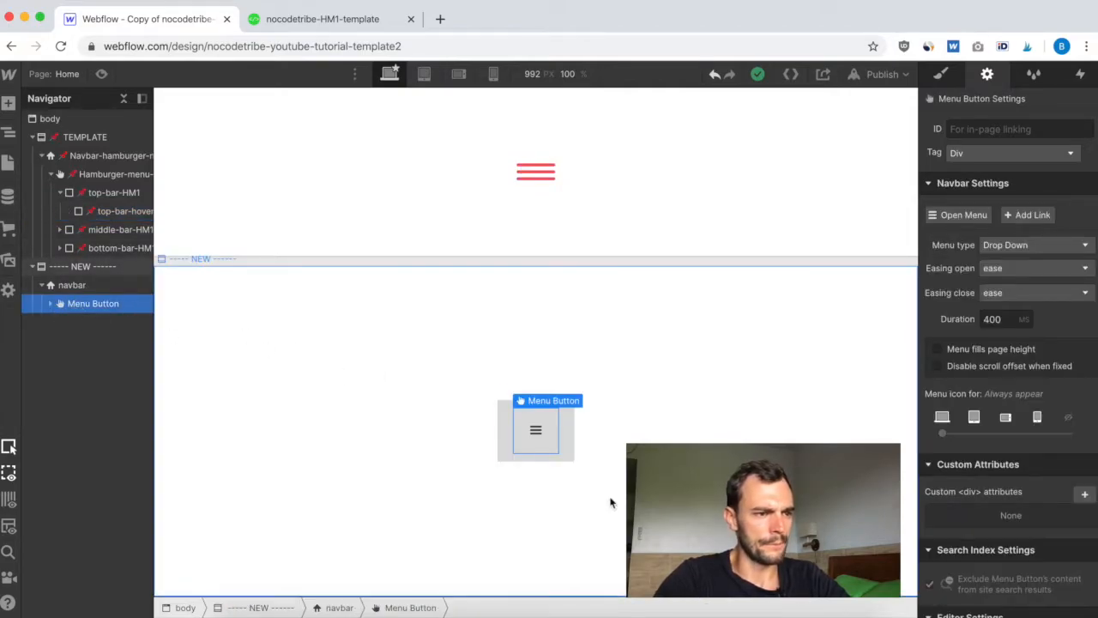
pyautogui.click(49, 305)
pyautogui.click(80, 321)
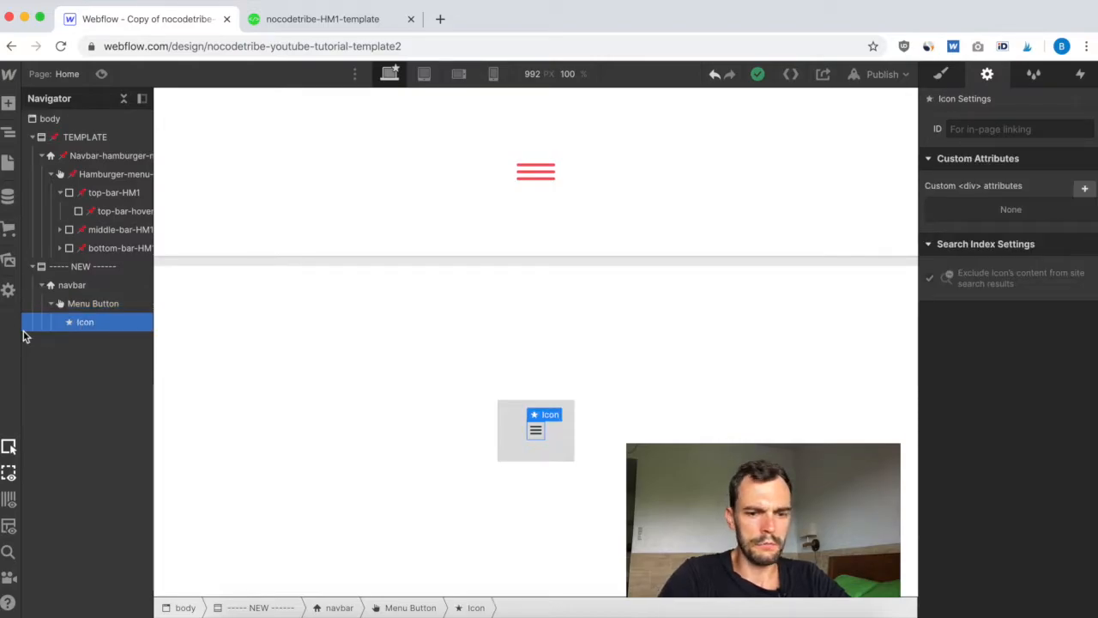
pyautogui.press('Delete')
# Step: Add a Div Block inside the new Menu Button and duplicate it to get three Div Blocks
pyautogui.click(81, 306)
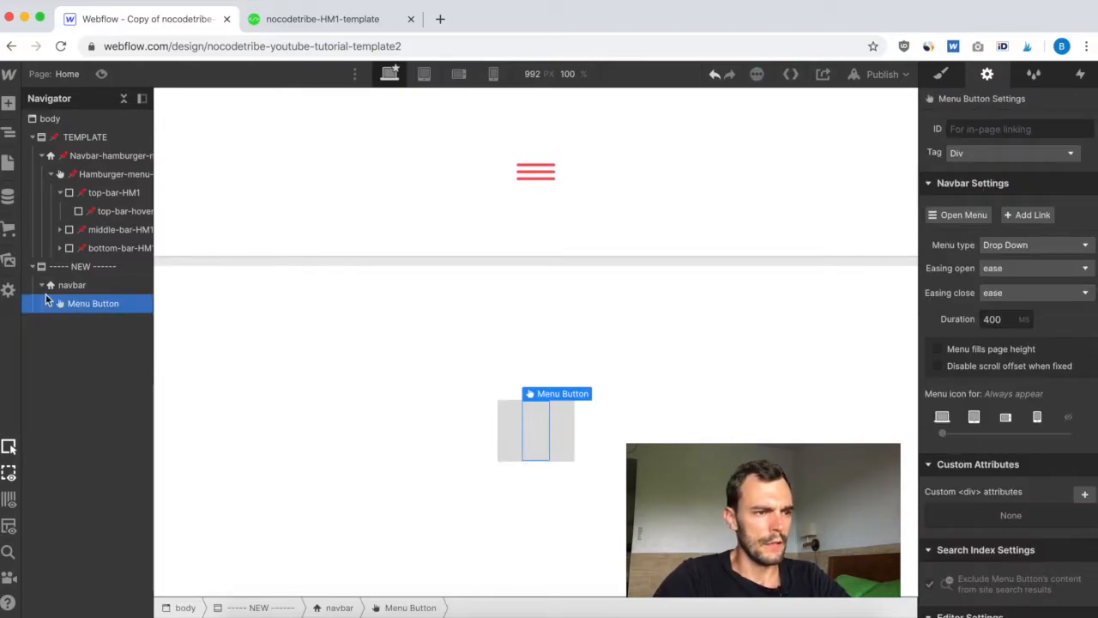
pyautogui.click(8, 103)
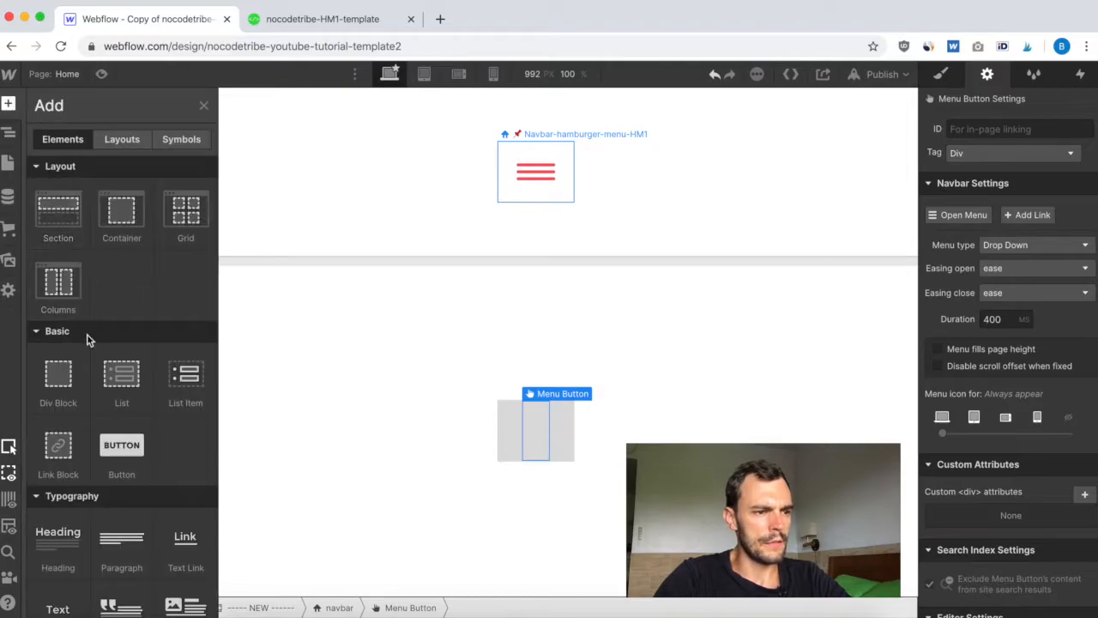
pyautogui.click(57, 382)
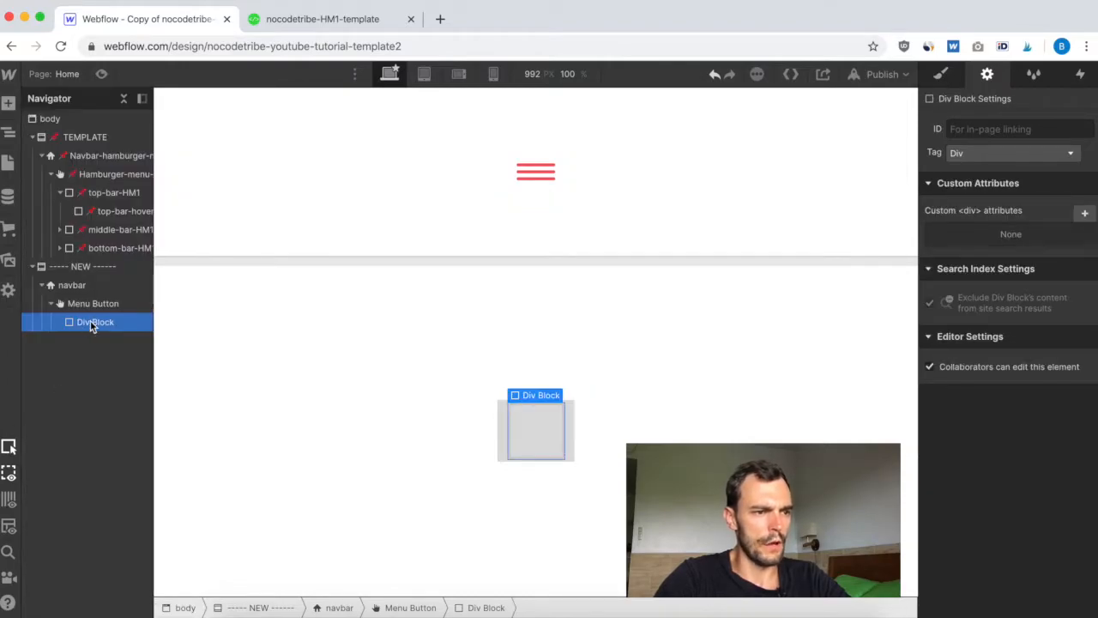
pyautogui.press('super+v')
pyautogui.press('super+v')
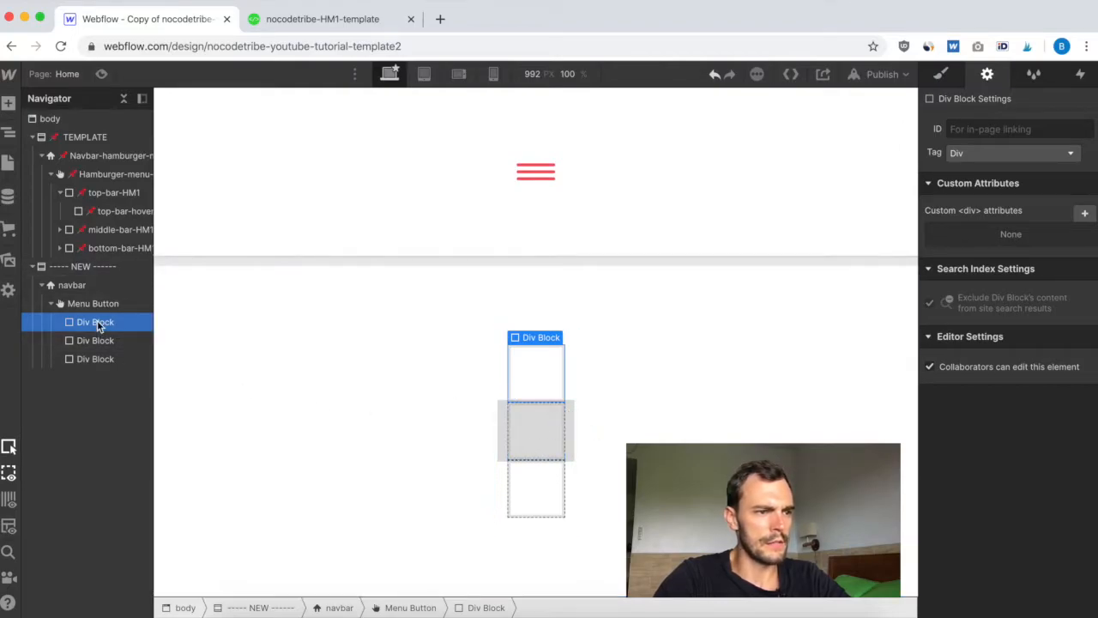
# Step: Set the new navbar's background color to transparent
pyautogui.click(78, 286)
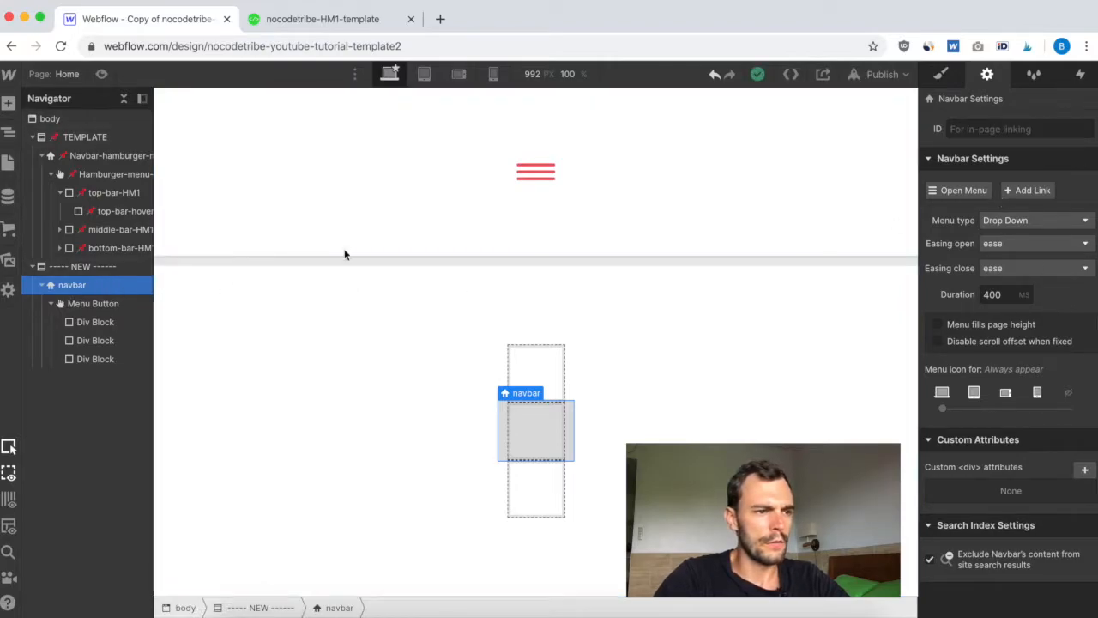
pyautogui.click(943, 76)
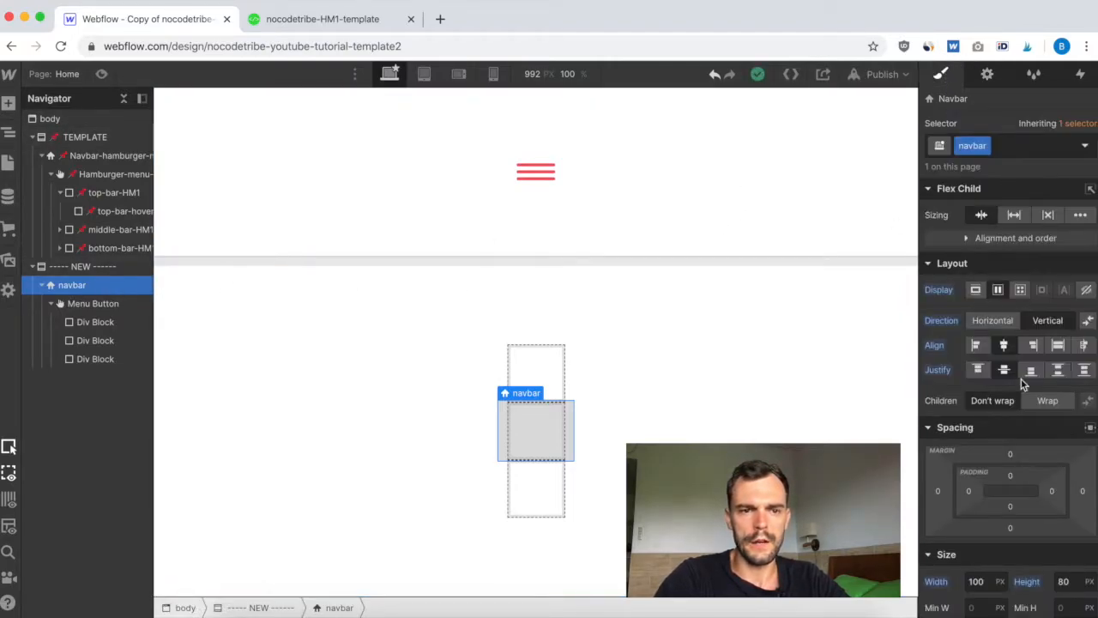
pyautogui.scroll(-15, 1021, 379)
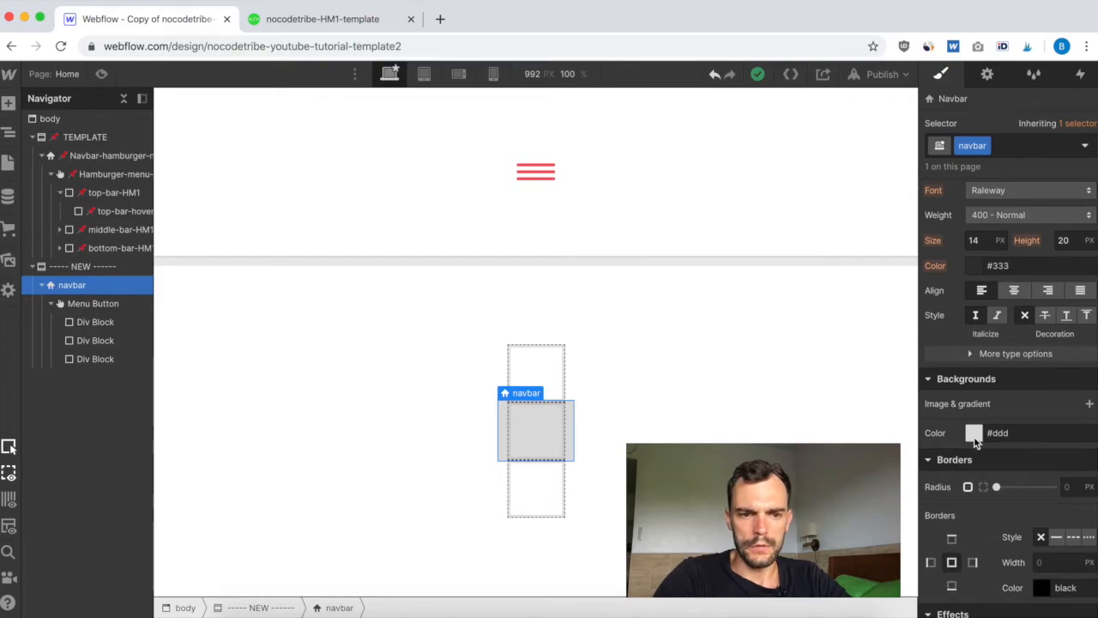
pyautogui.click(974, 434)
pyautogui.click(934, 405)
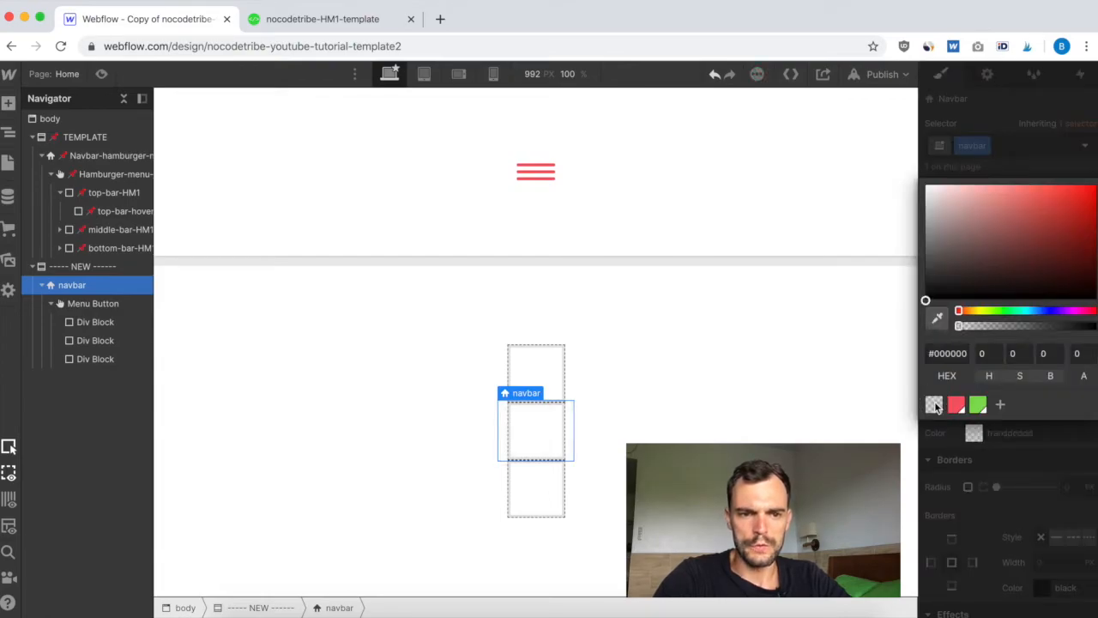
pyautogui.click(985, 450)
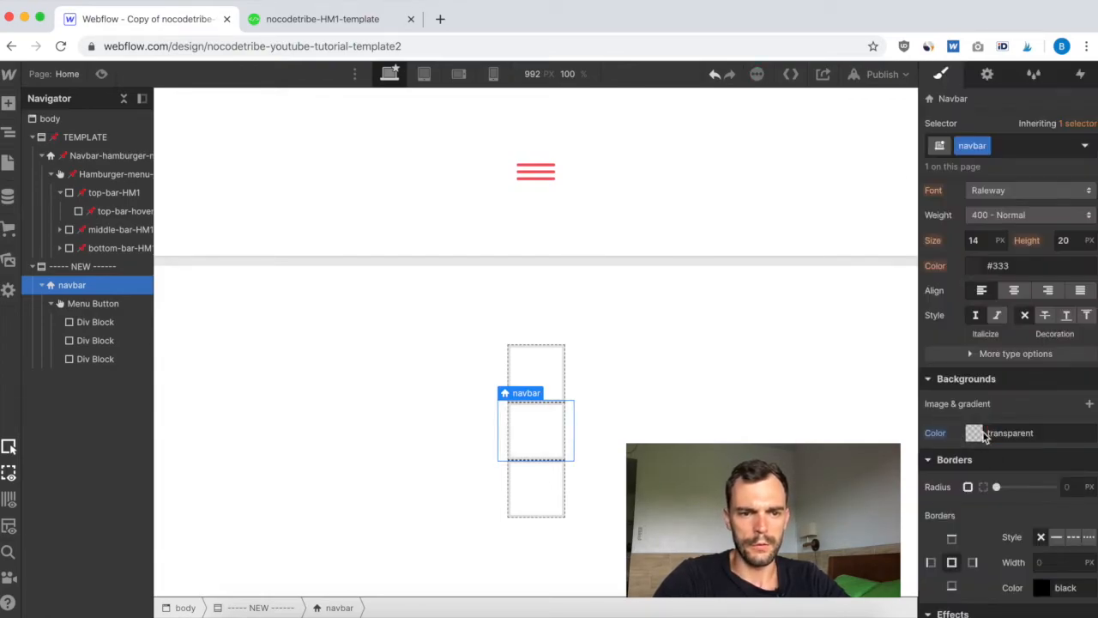
# Step: Set the first Div Block's top and bottom margins to 5 px, matching the template's top-bar-HM1
pyautogui.click(90, 323)
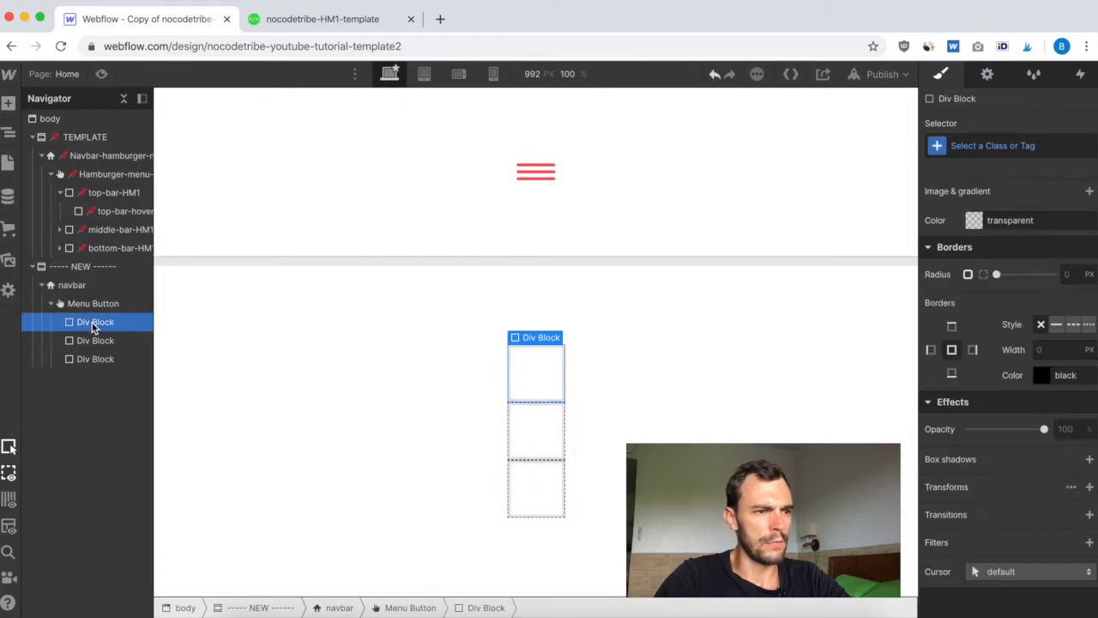
pyautogui.click(60, 193)
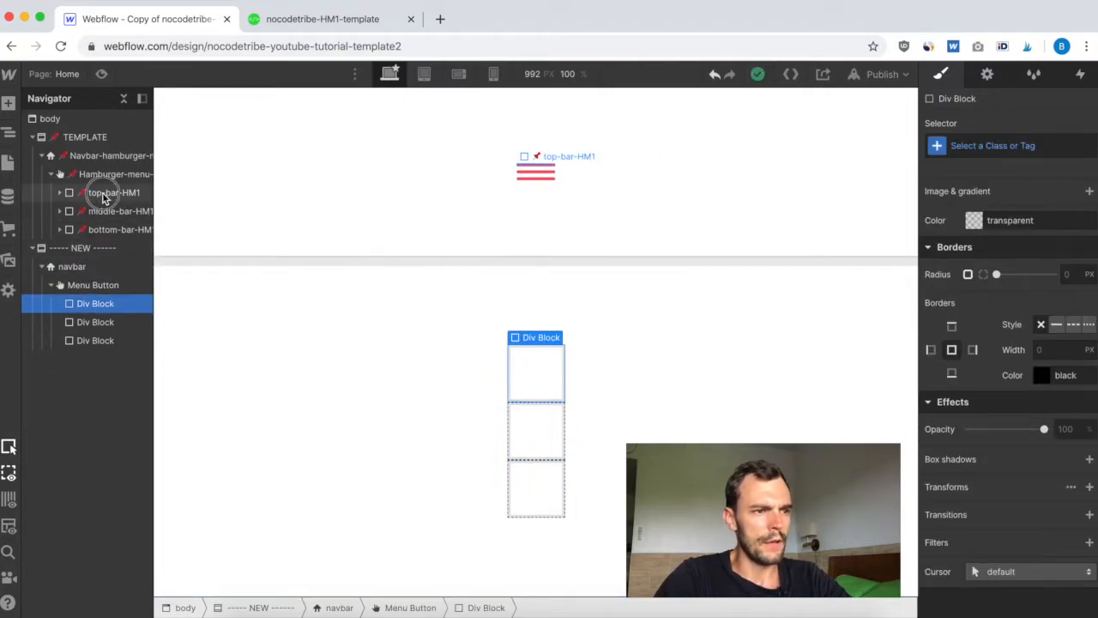
pyautogui.click(110, 196)
pyautogui.scroll(10, 1000, 287)
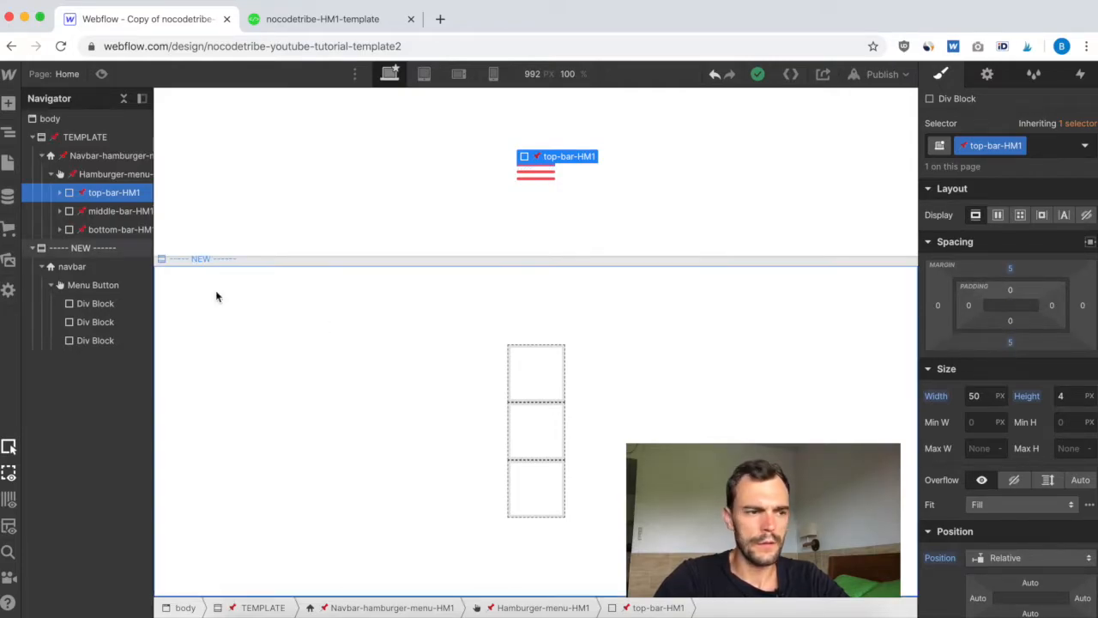
pyautogui.click(96, 305)
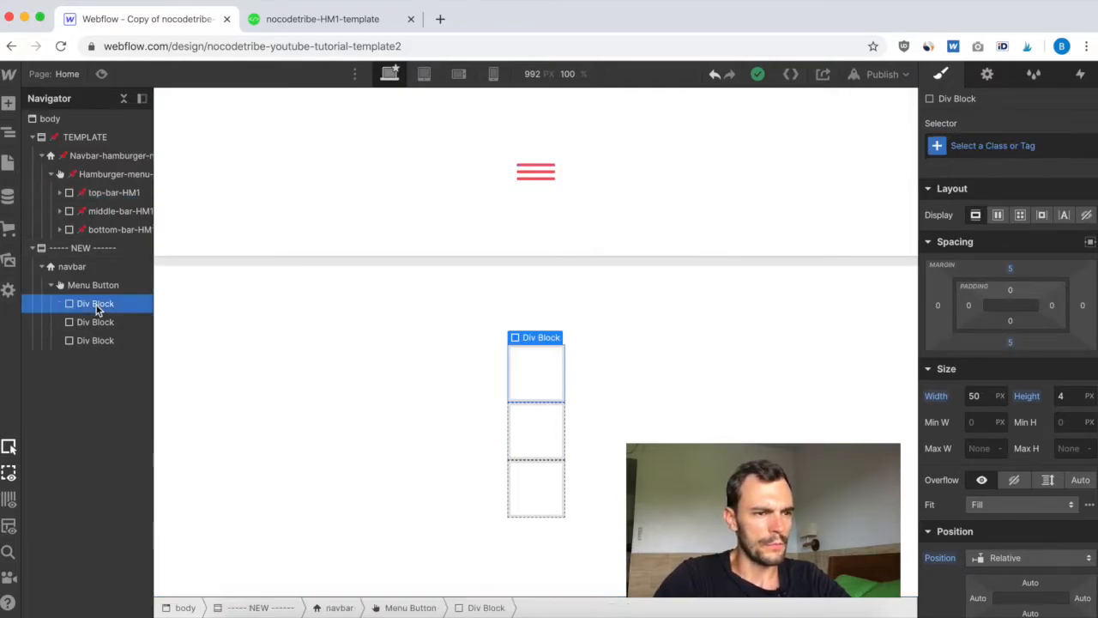
pyautogui.click(1010, 272)
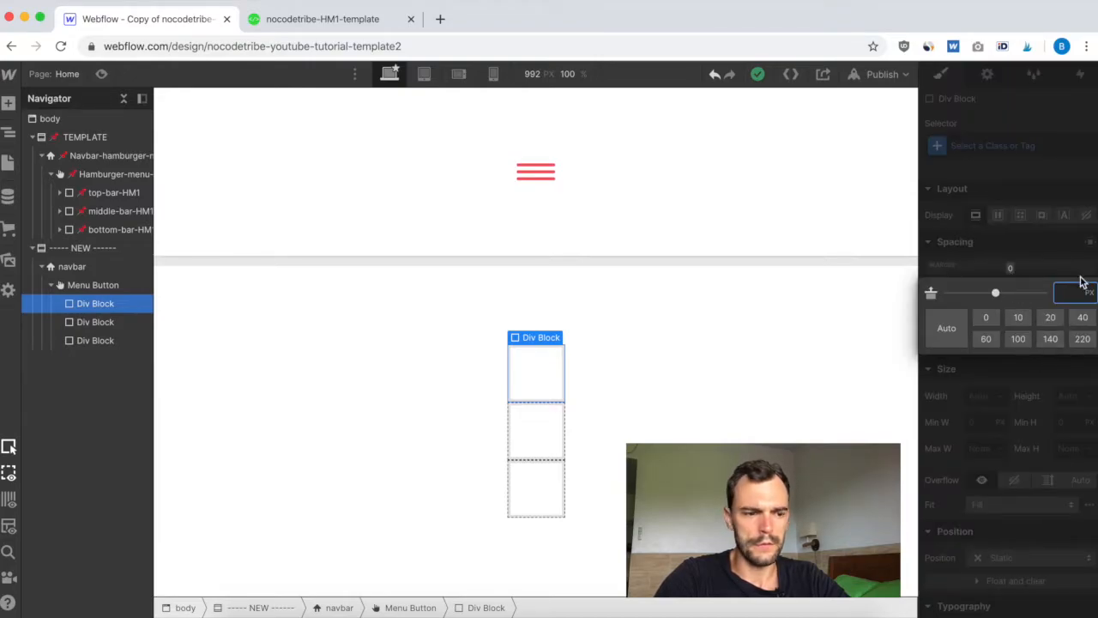
pyautogui.write('5')
pyautogui.press('Return')
pyautogui.click(1012, 270)
pyautogui.click(1032, 265)
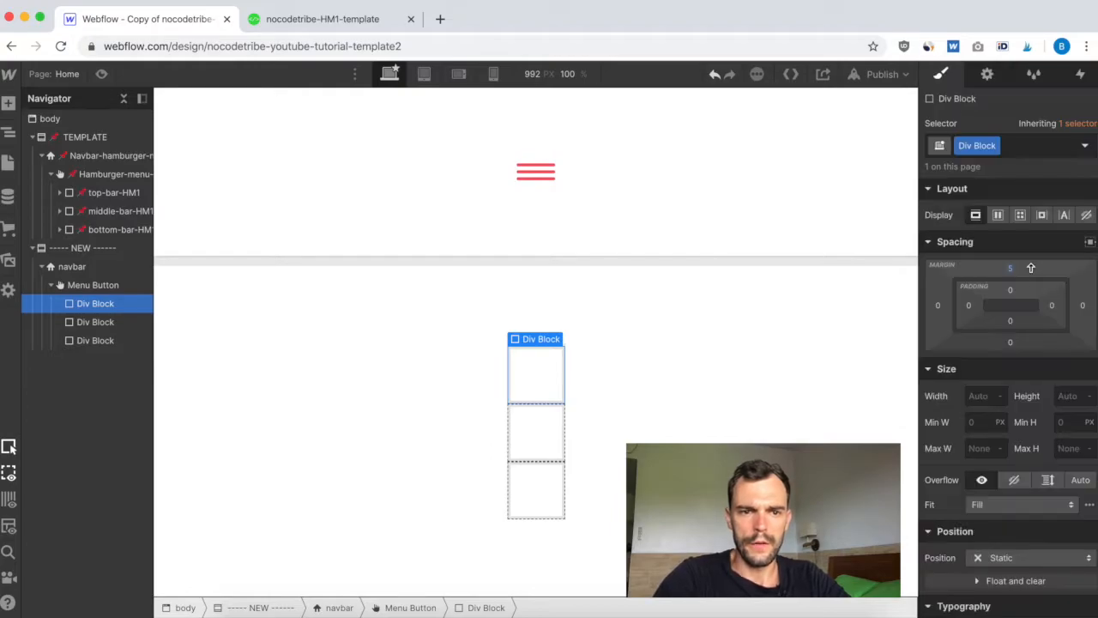
pyautogui.click(1012, 344)
pyautogui.write('5')
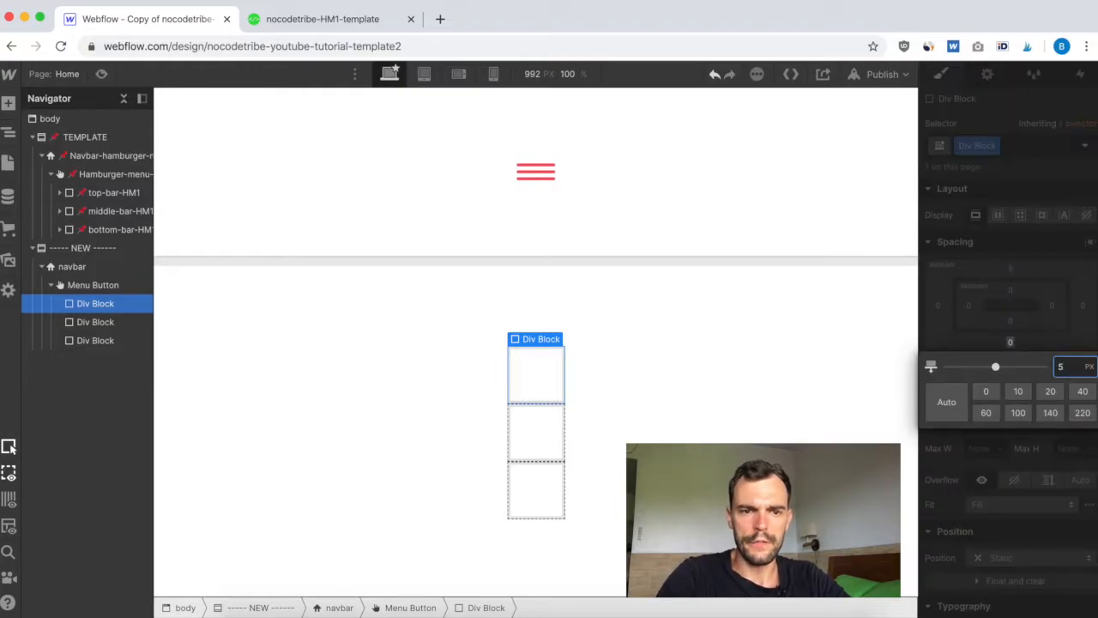
pyautogui.press('Return')
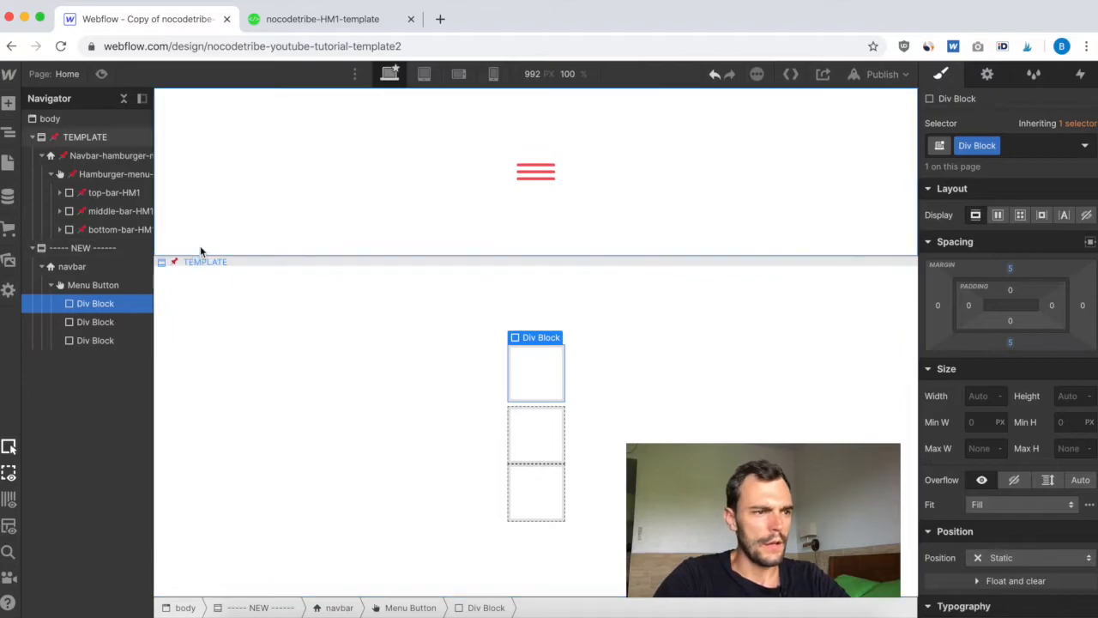
# Step: Set the first Div Block's width to 50 px and height to 4 px, matching the template's top-bar-HM1
pyautogui.click(535, 165)
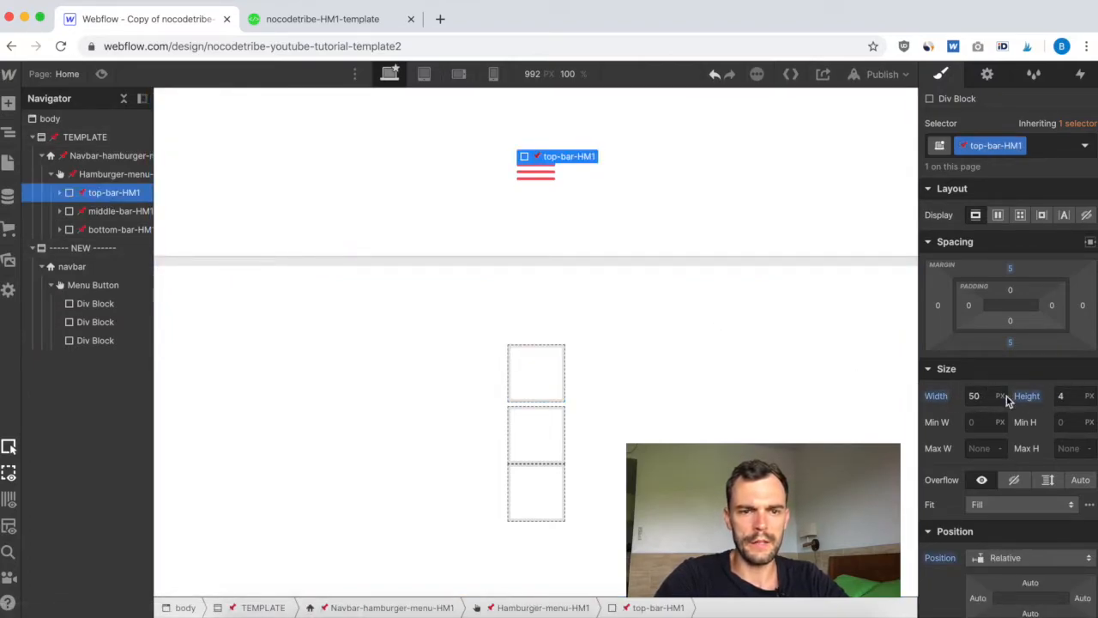
pyautogui.click(95, 302)
pyautogui.click(980, 396)
pyautogui.write('50')
pyautogui.press('Return')
pyautogui.click(1079, 396)
pyautogui.write('4')
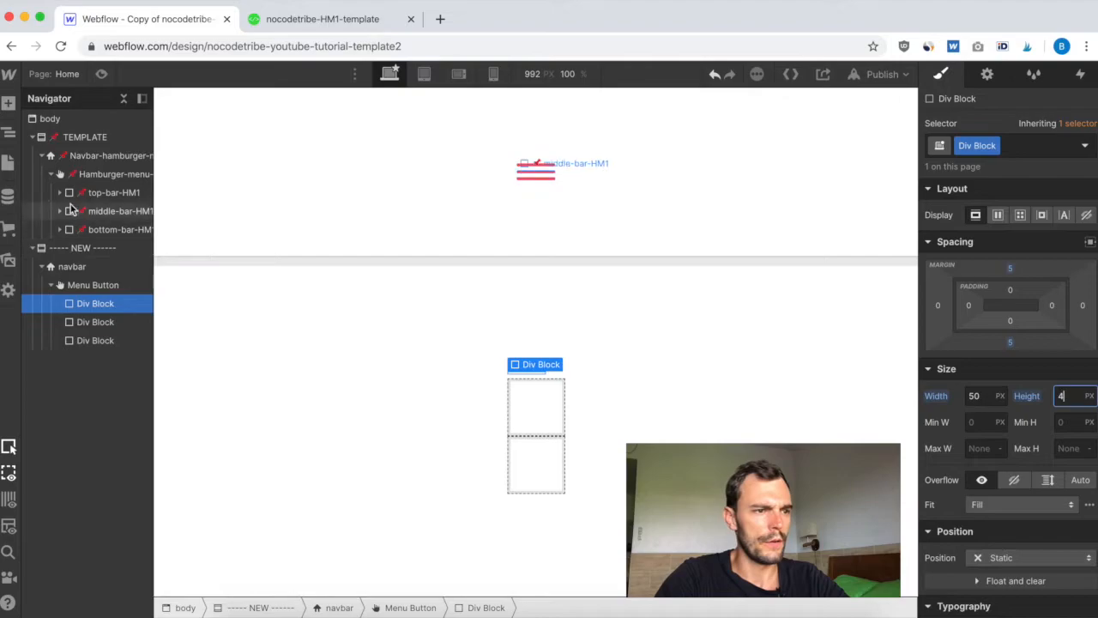
# Step: Check the remaining styles of the template's top-bar-HM1 and set the first new Div Block's position to Relative
pyautogui.click(107, 192)
pyautogui.scroll(-3, 998, 476)
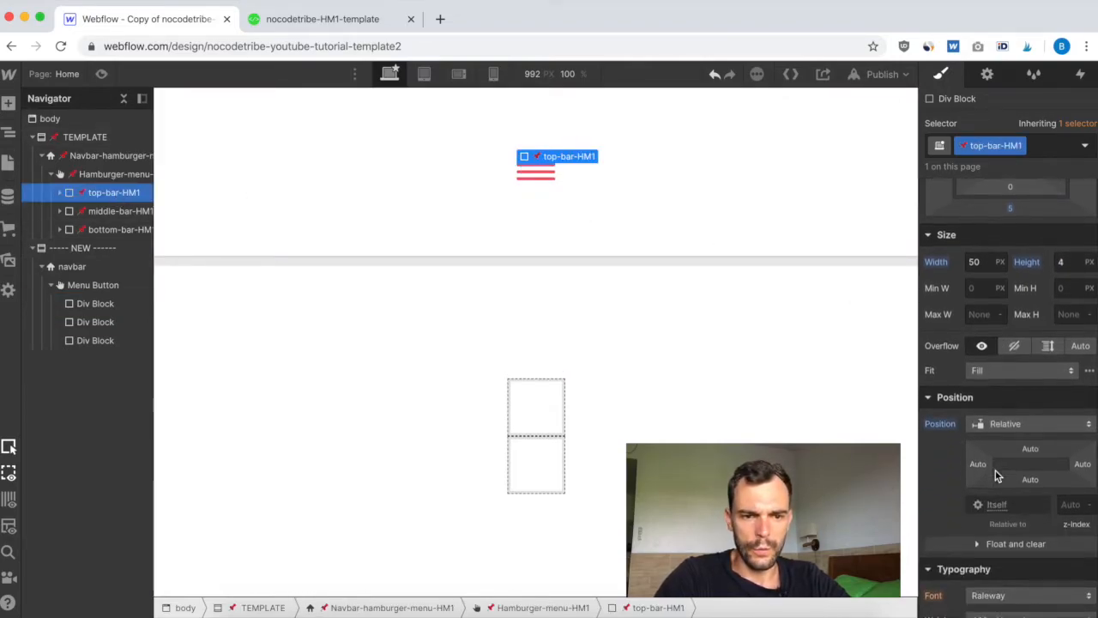
pyautogui.scroll(-5, 1013, 420)
pyautogui.scroll(-2, 1017, 418)
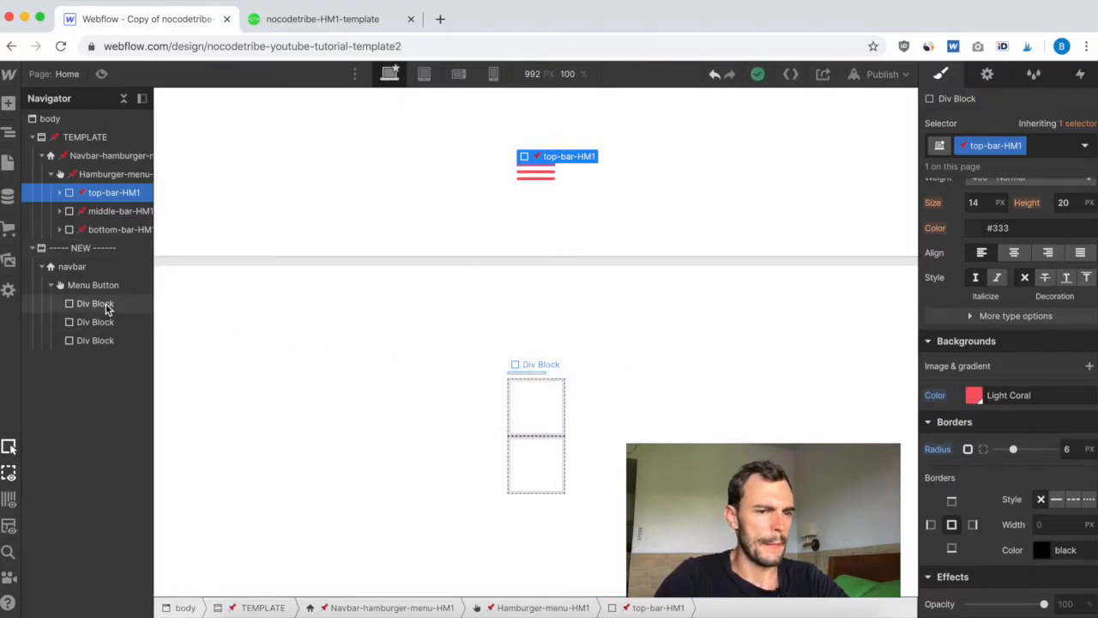
pyautogui.click(75, 304)
pyautogui.scroll(9, 979, 378)
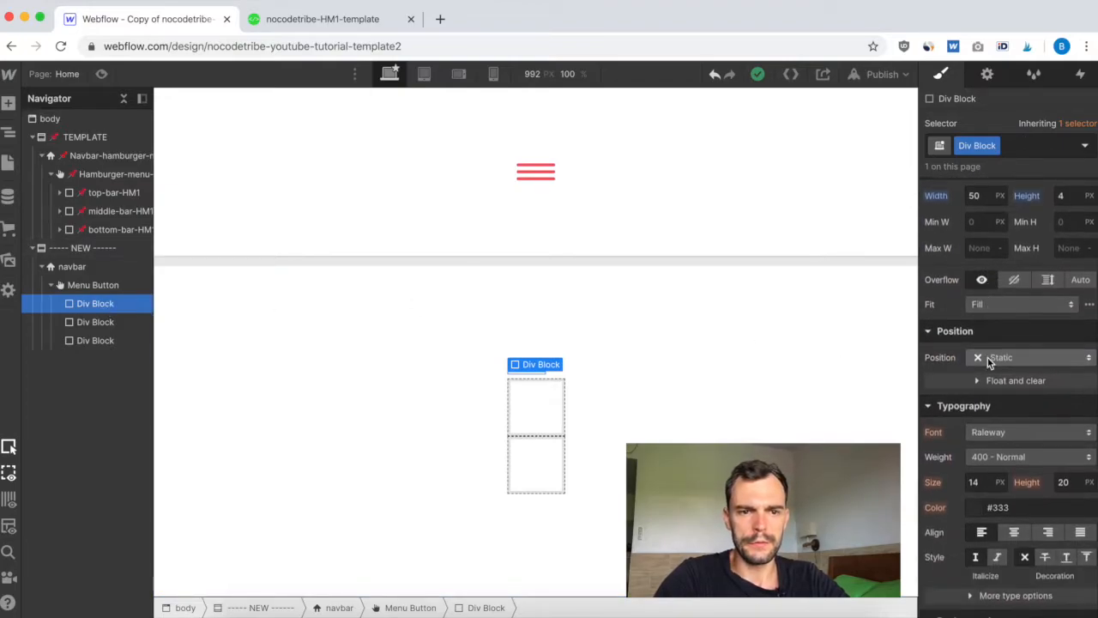
pyautogui.click(1022, 288)
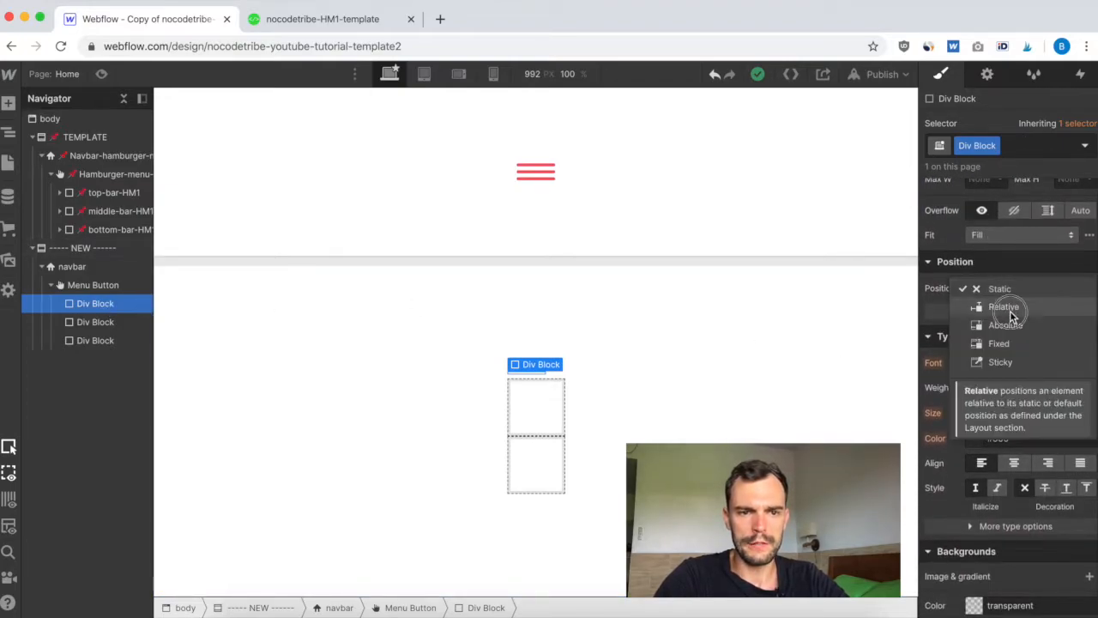
pyautogui.click(1009, 305)
# Step: Give the first Div Block a Light Coral background color and a border radius of 6 px
pyautogui.scroll(-7, 999, 438)
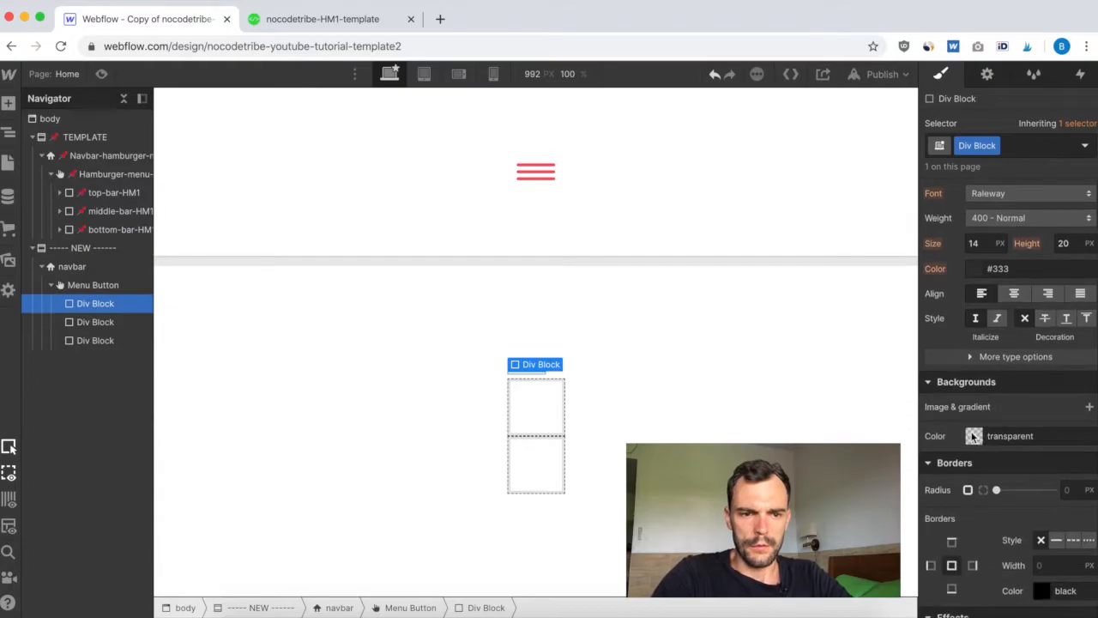
pyautogui.click(974, 437)
pyautogui.click(956, 410)
pyautogui.click(1001, 508)
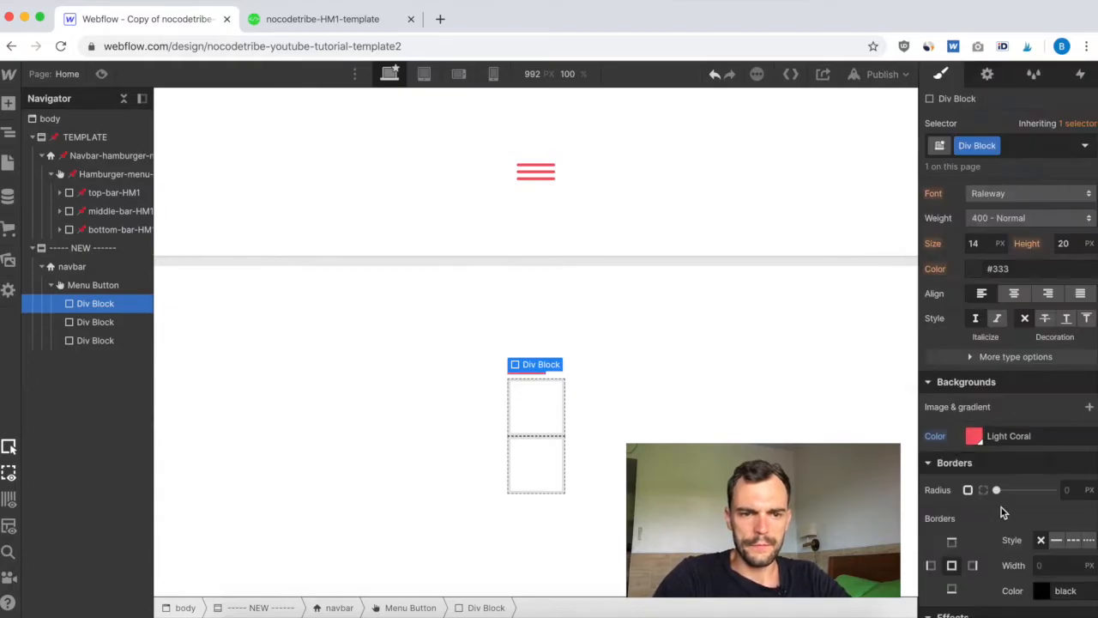
pyautogui.click(1079, 490)
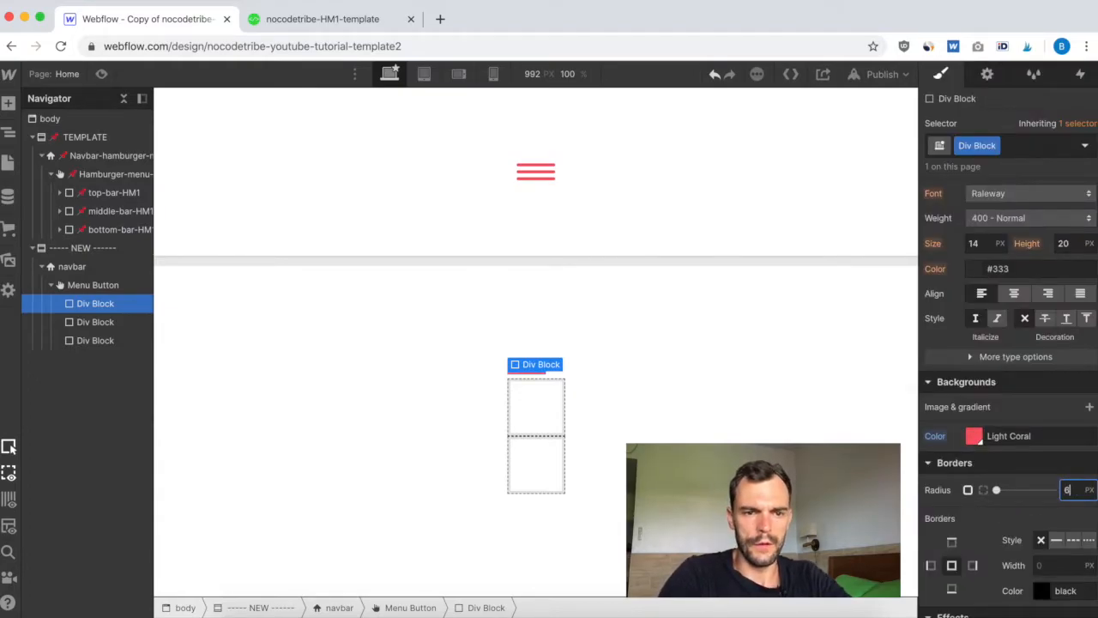
pyautogui.click(614, 382)
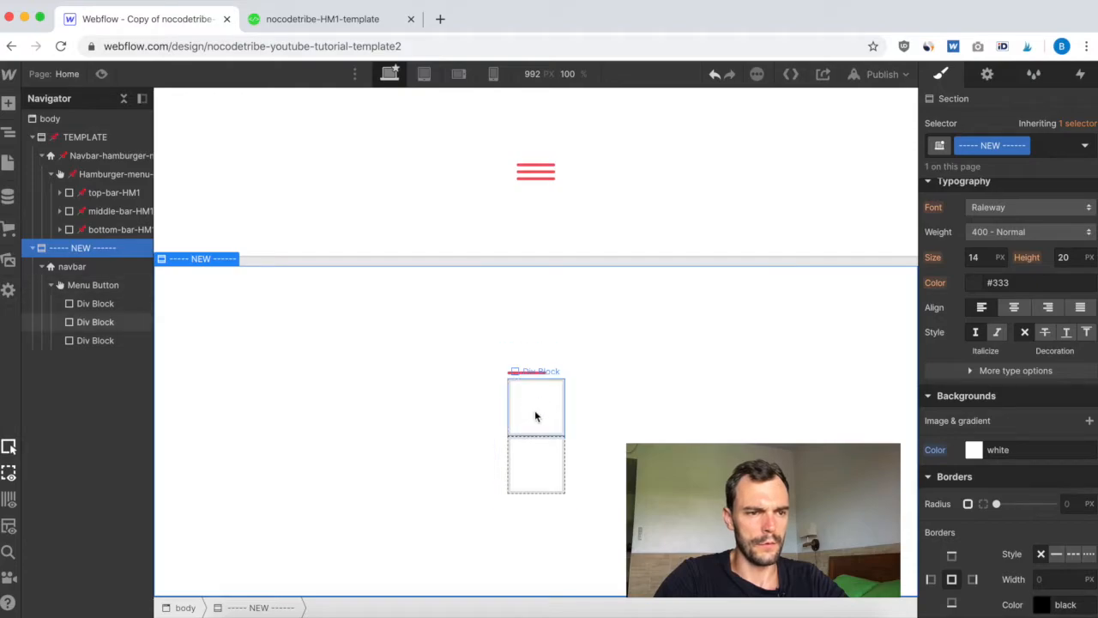
# Step: Delete the two unstyled Div Blocks in the Menu Button and replace them with two copies of the styled one
pyautogui.click(73, 304)
pyautogui.click(92, 324)
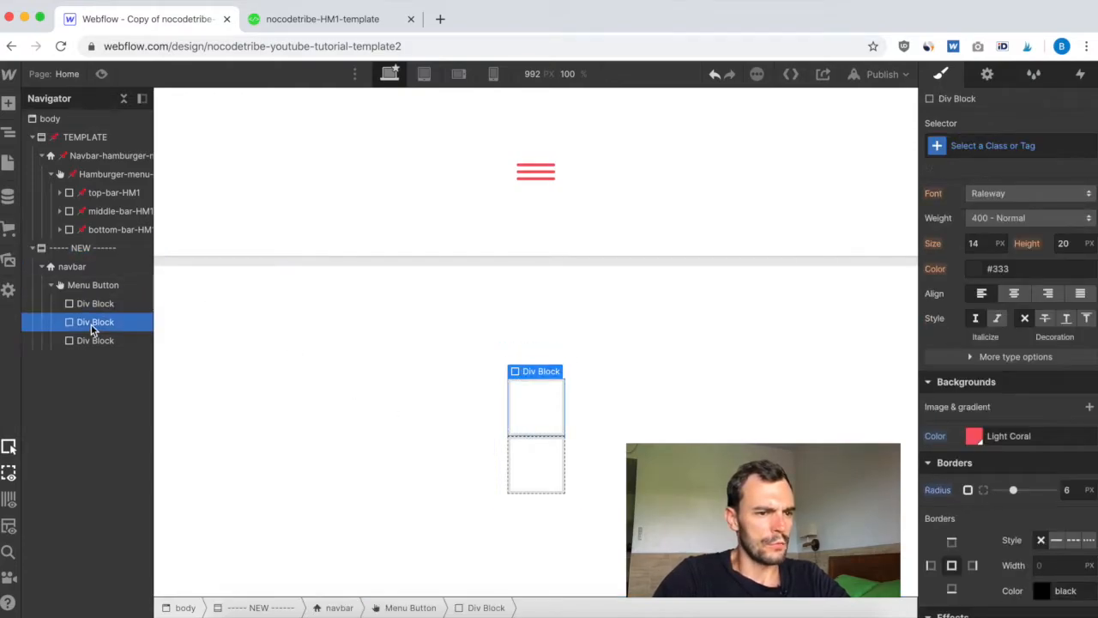
pyautogui.click(96, 304)
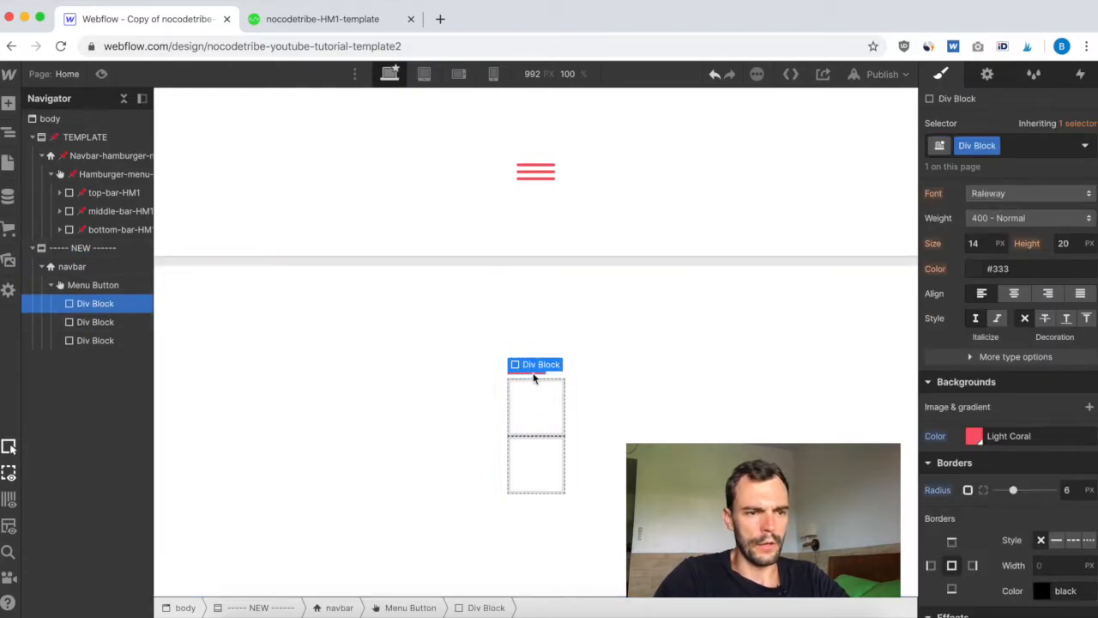
pyautogui.click(86, 322)
pyautogui.press('Delete')
pyautogui.press('Delete')
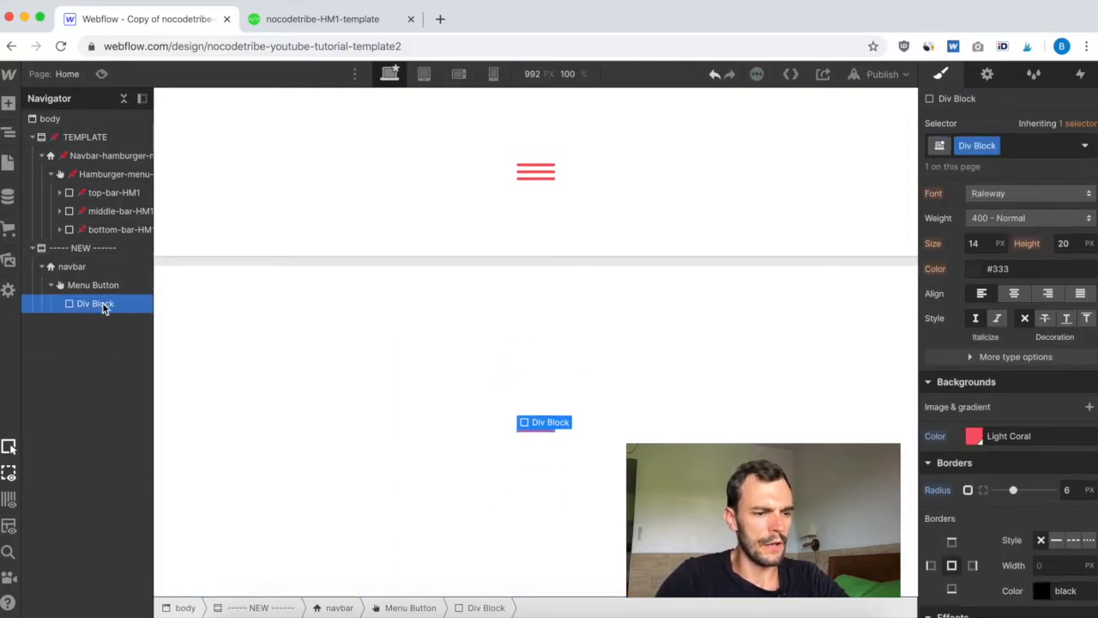
pyautogui.press('super+z')
pyautogui.press('super+z')
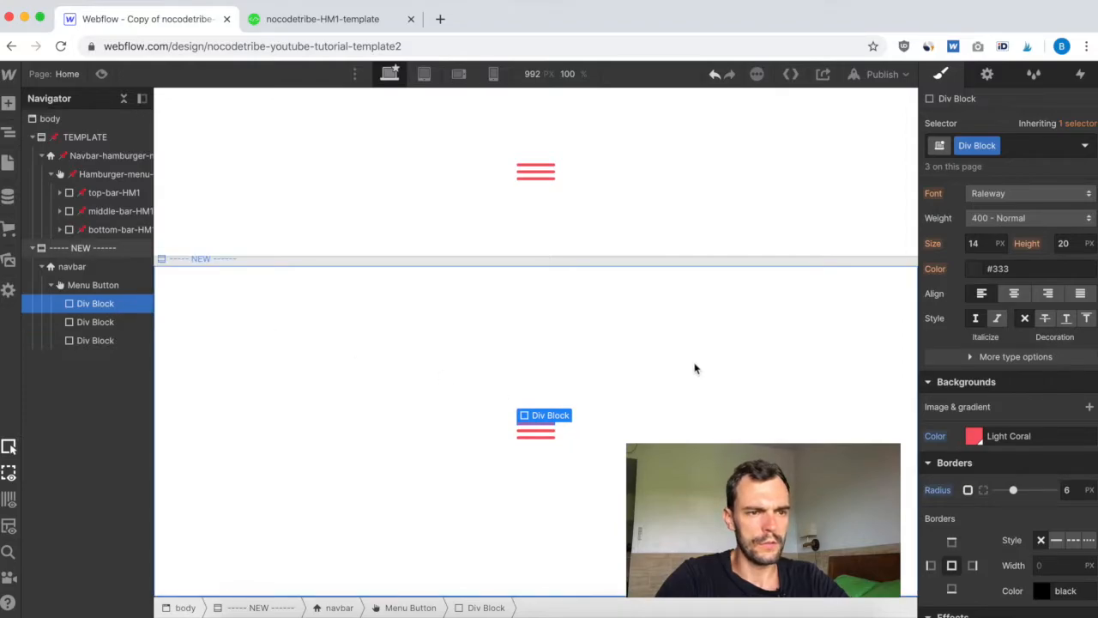
pyautogui.click(647, 375)
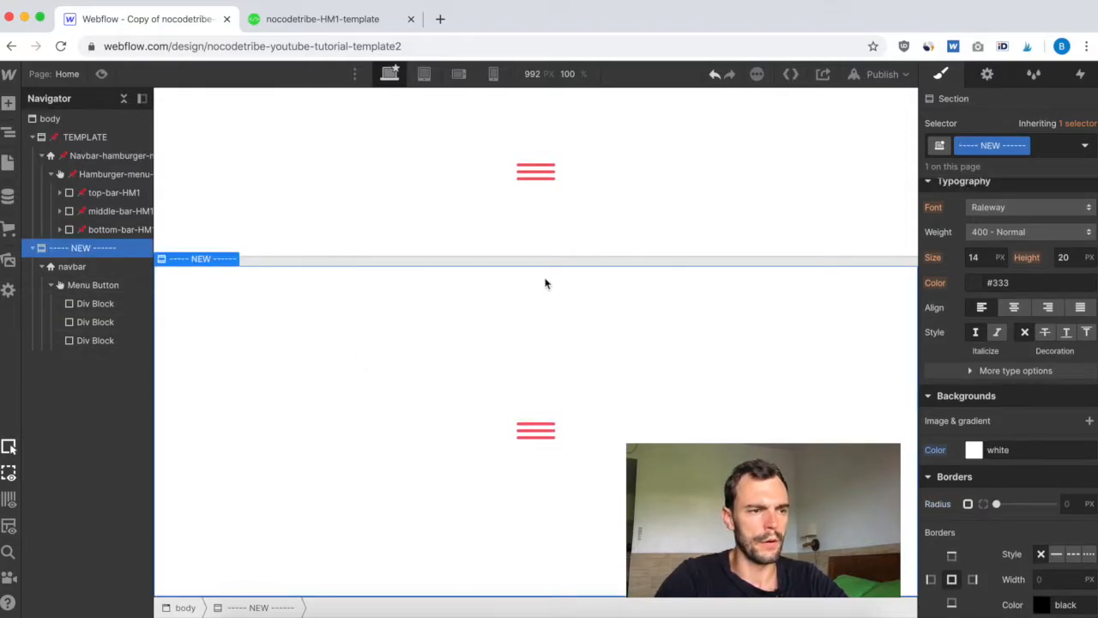
# Step: Check the template's middle and bottom bars, and rename the new Div Blocks' shared class to "top bar"
pyautogui.click(88, 306)
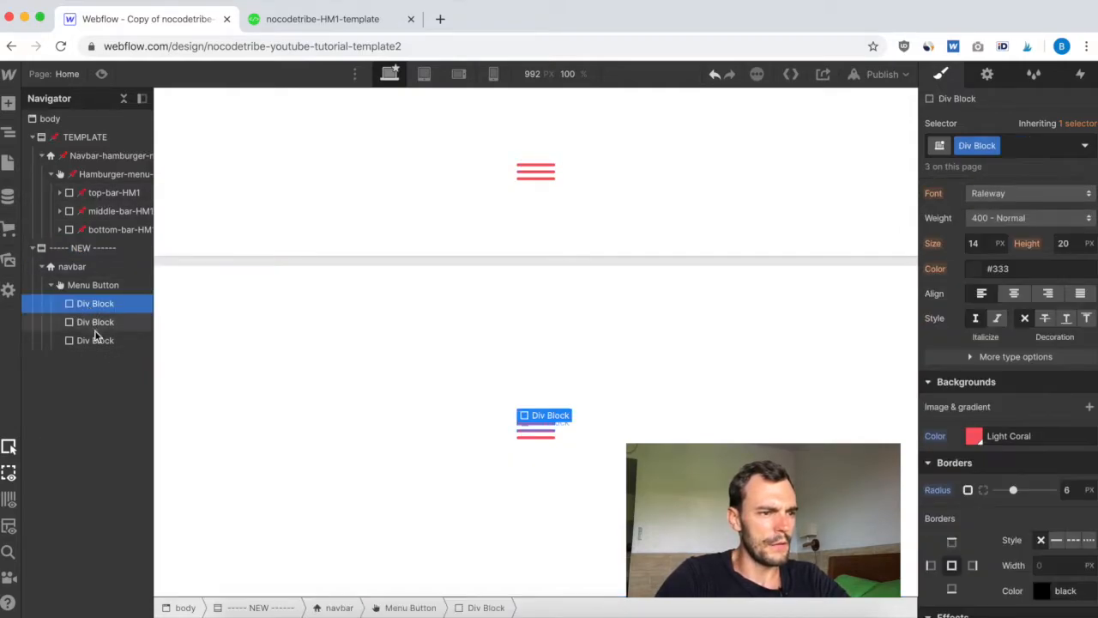
pyautogui.click(100, 211)
pyautogui.click(109, 230)
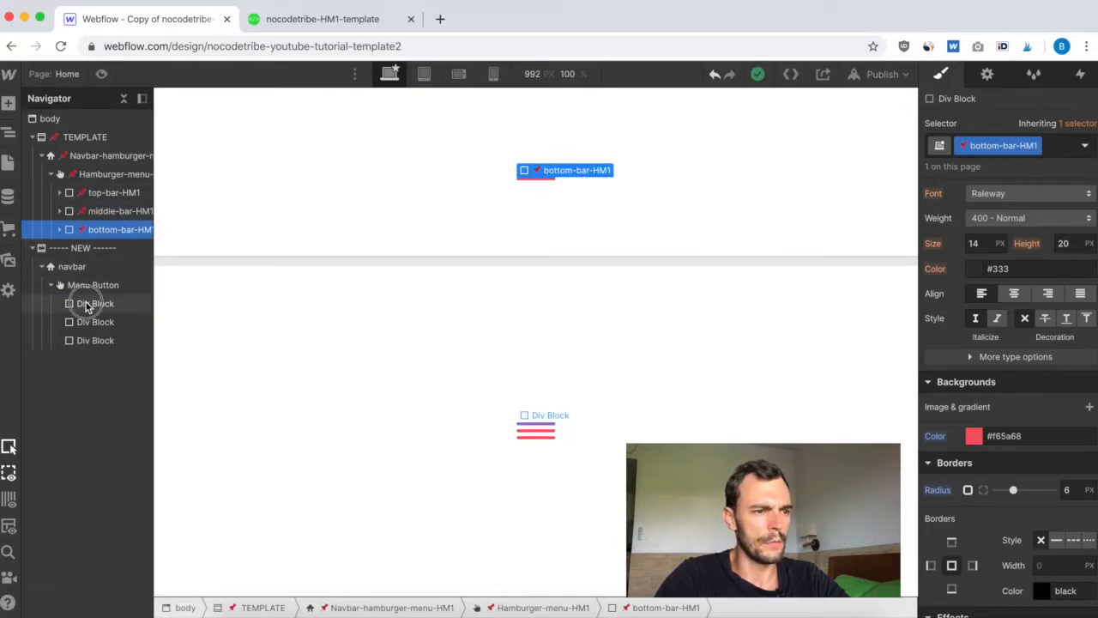
pyautogui.click(87, 304)
pyautogui.scroll(10, 1039, 326)
pyautogui.doubleClick(968, 146)
pyautogui.write('top')
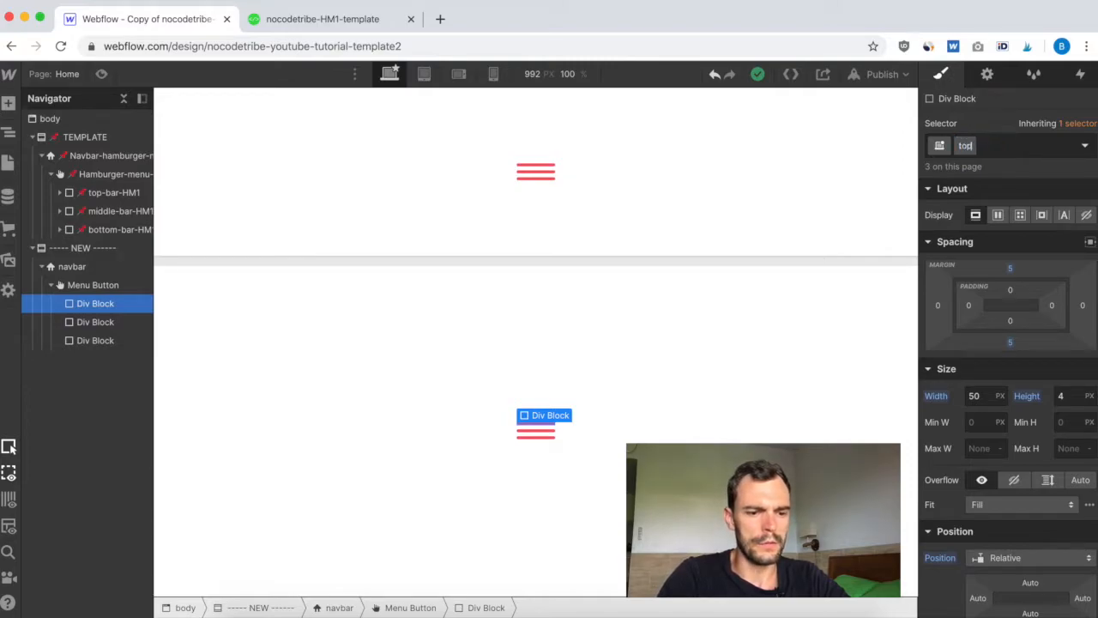
pyautogui.write(' bar')
pyautogui.press('Return')
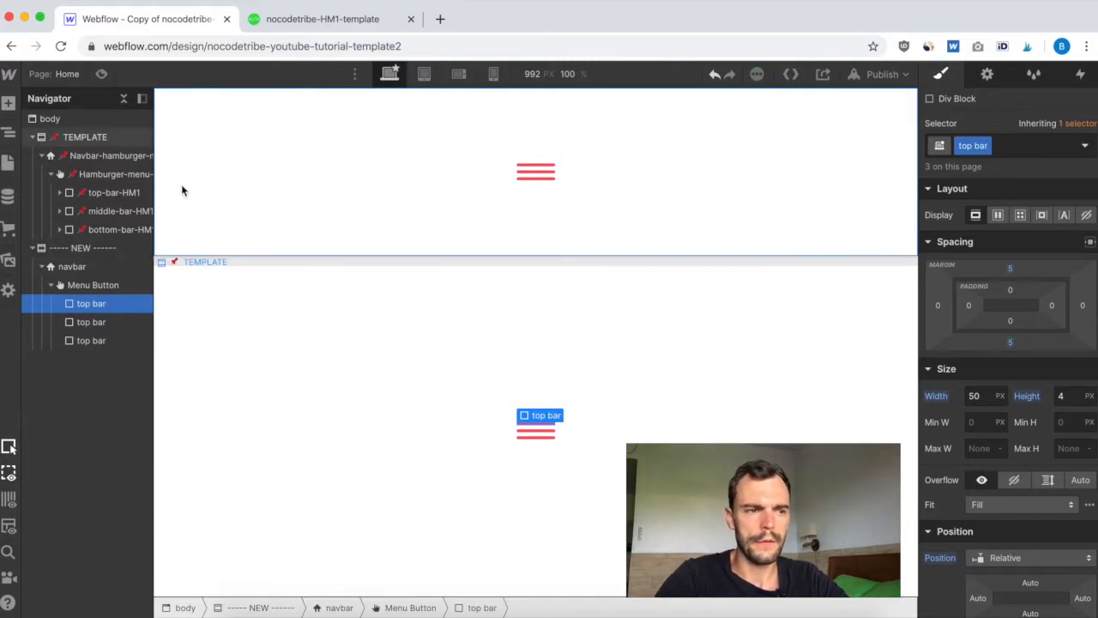
# Step: Duplicate the class on the second bar of the new Menu Button and name the copy "middle bar"
pyautogui.click(90, 323)
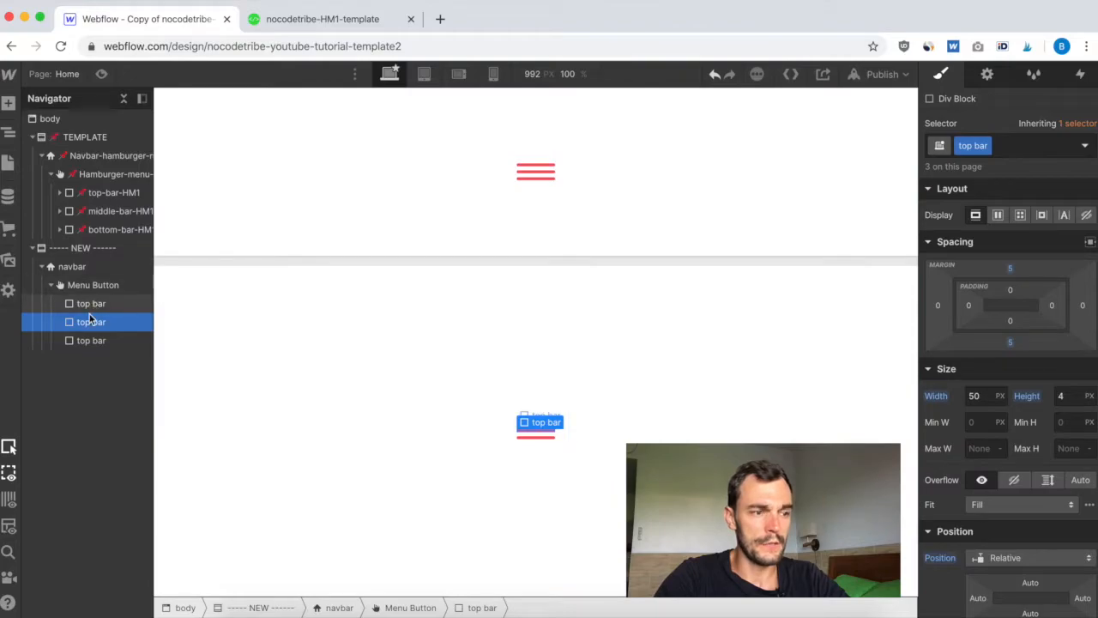
pyautogui.click(90, 304)
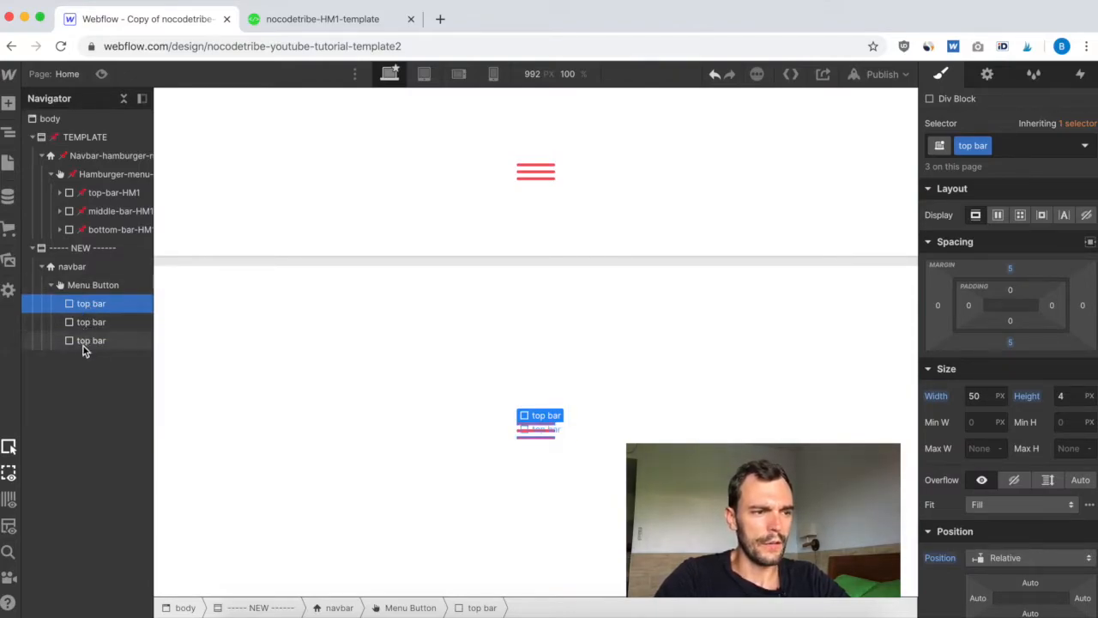
pyautogui.click(85, 323)
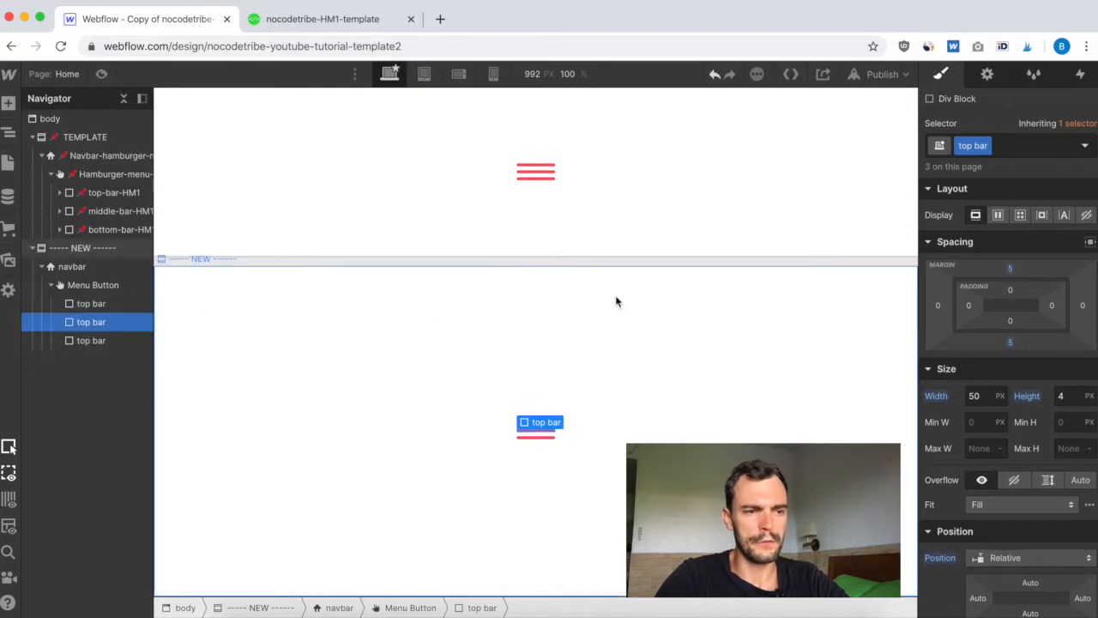
pyautogui.click(987, 147)
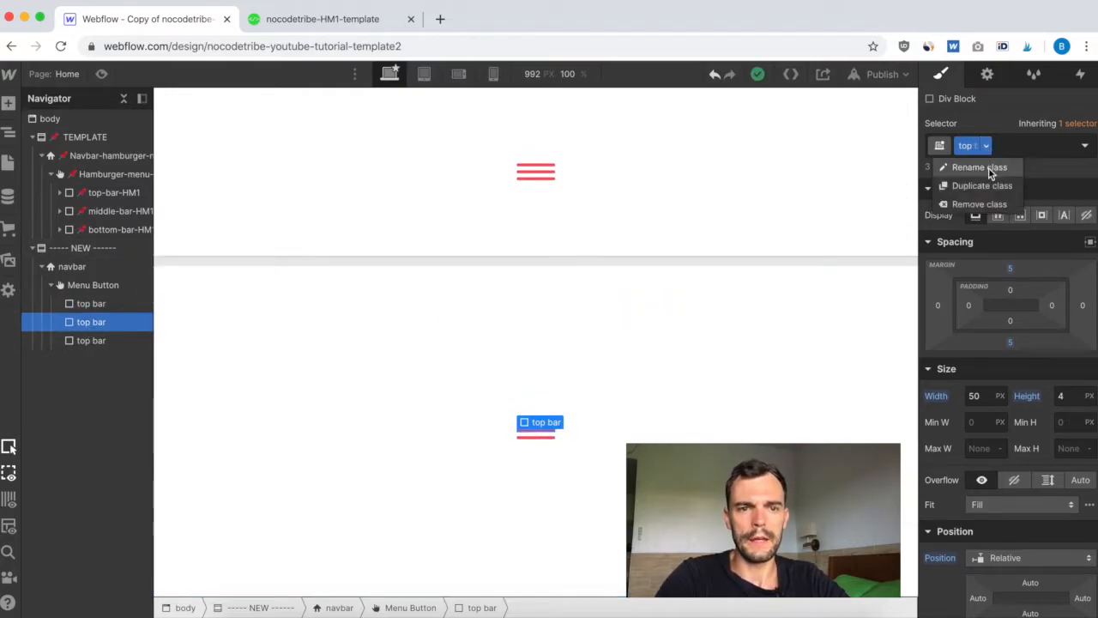
pyautogui.click(990, 187)
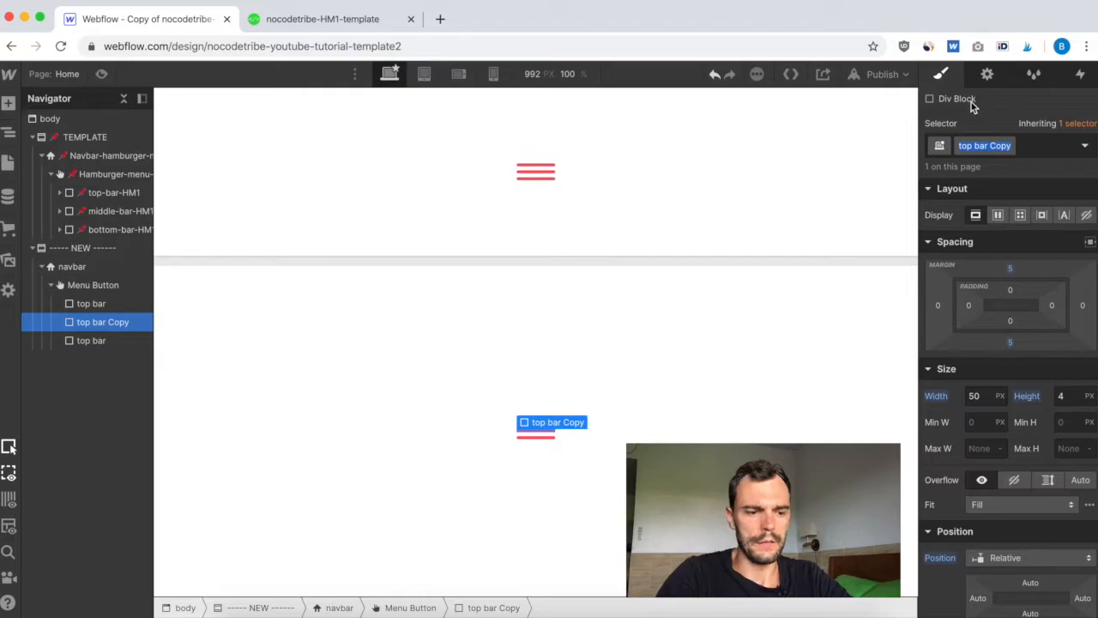
pyautogui.write('middle bar')
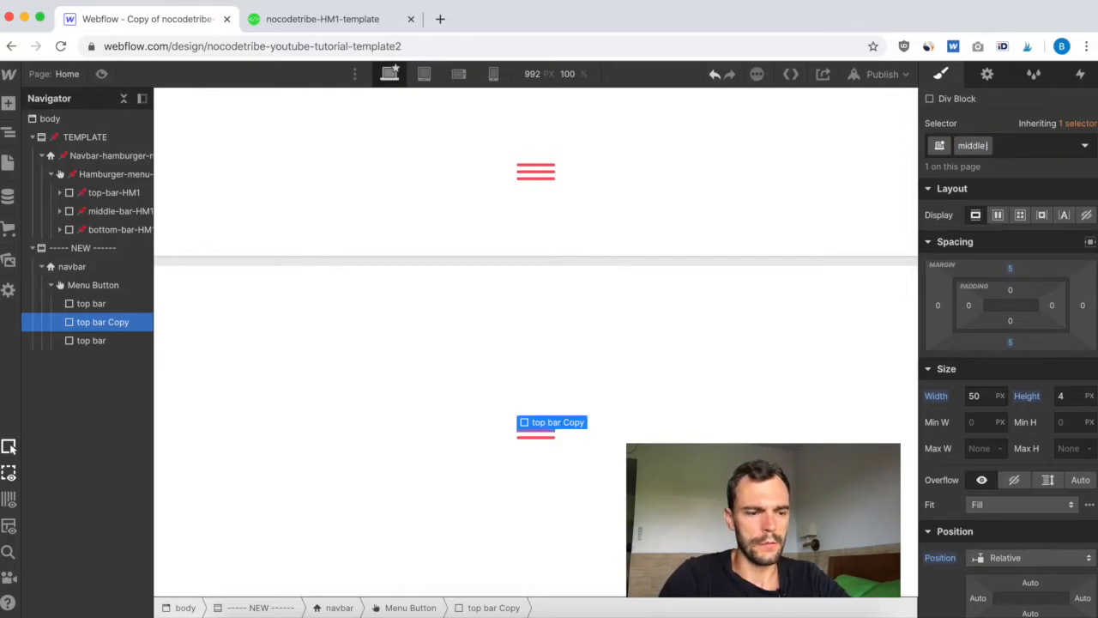
pyautogui.press('Return')
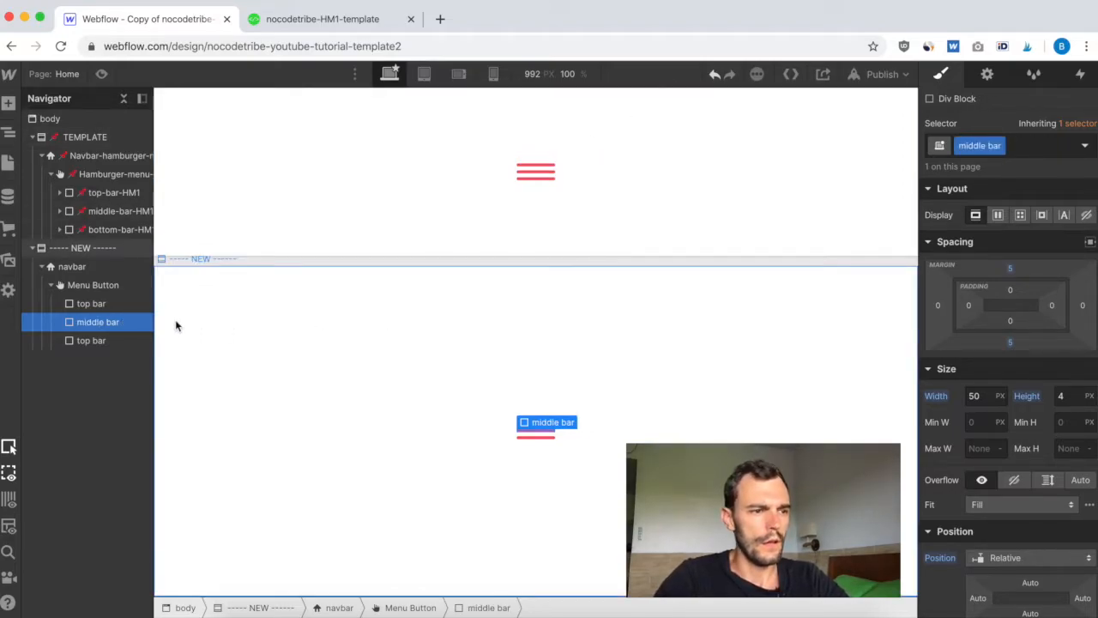
# Step: Duplicate the "top bar" class on the third bar and name the copy "bottom bar"
pyautogui.click(89, 342)
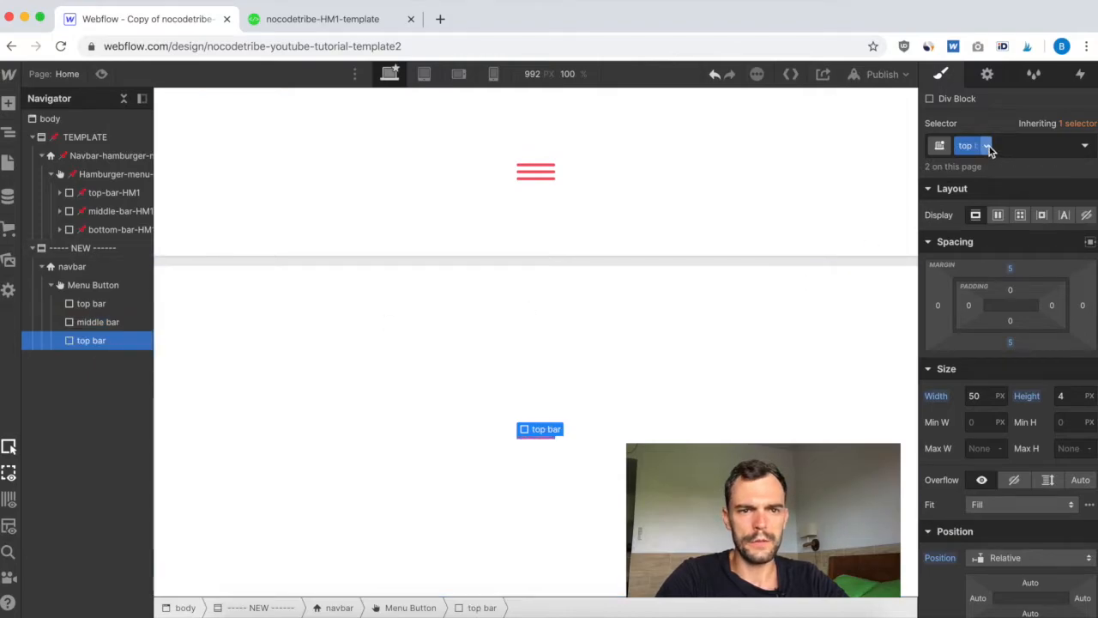
pyautogui.click(988, 146)
pyautogui.click(995, 185)
pyautogui.write('bototm')
pyautogui.write('tom bar')
pyautogui.press('Return')
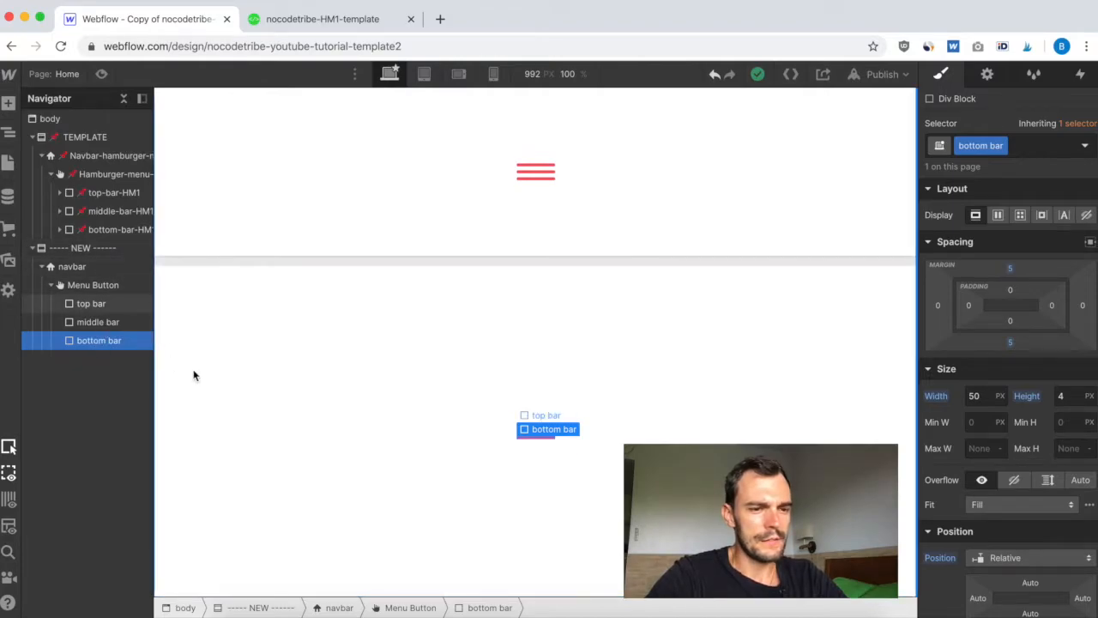
# Step: Inspect the top-bar-hover-HM1 element nested in the template's top bar and add a Div Block inside the new top bar
pyautogui.click(104, 194)
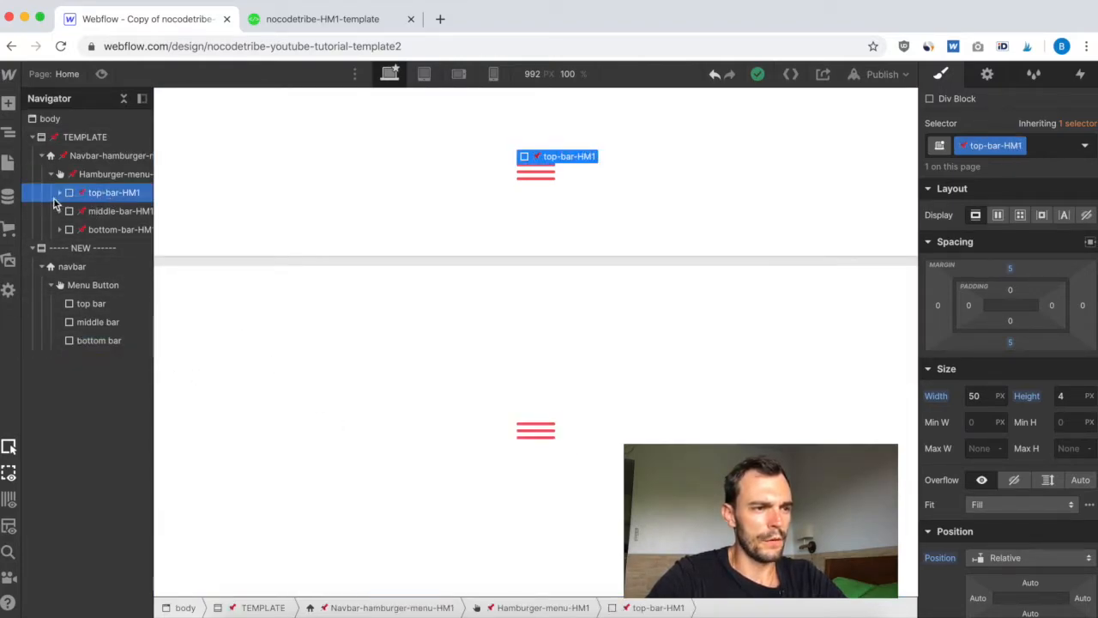
pyautogui.click(60, 193)
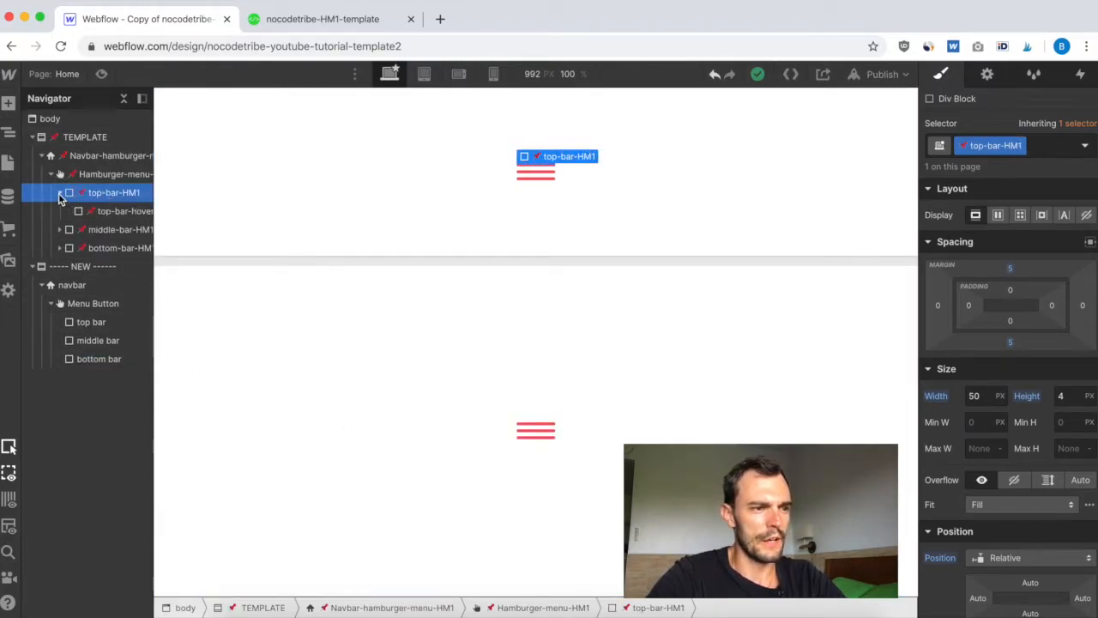
pyautogui.click(114, 212)
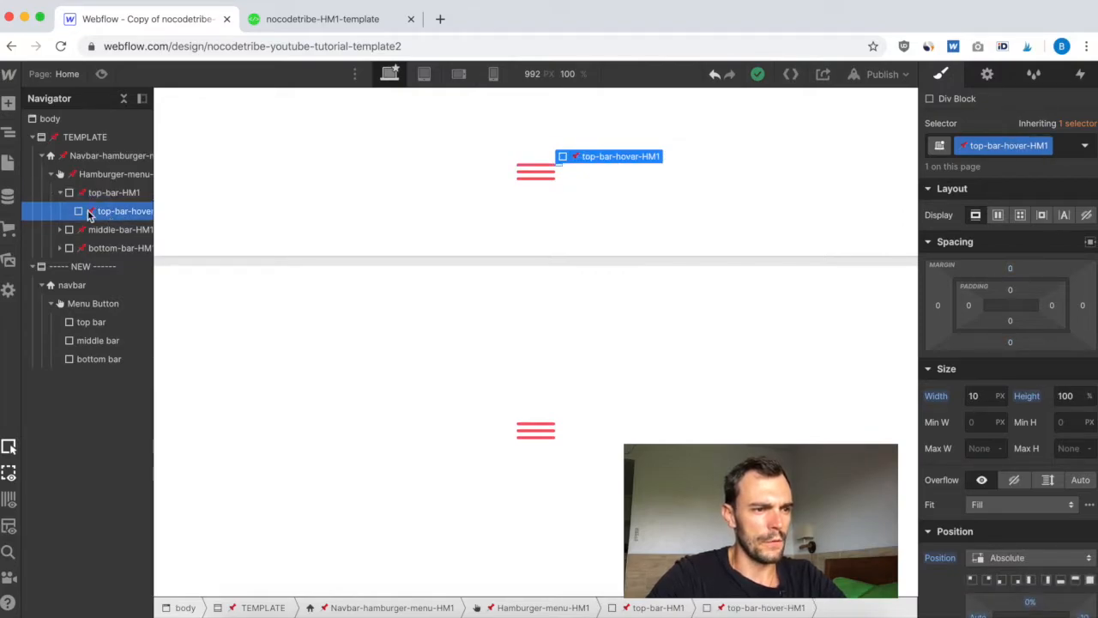
pyautogui.click(95, 321)
pyautogui.click(8, 103)
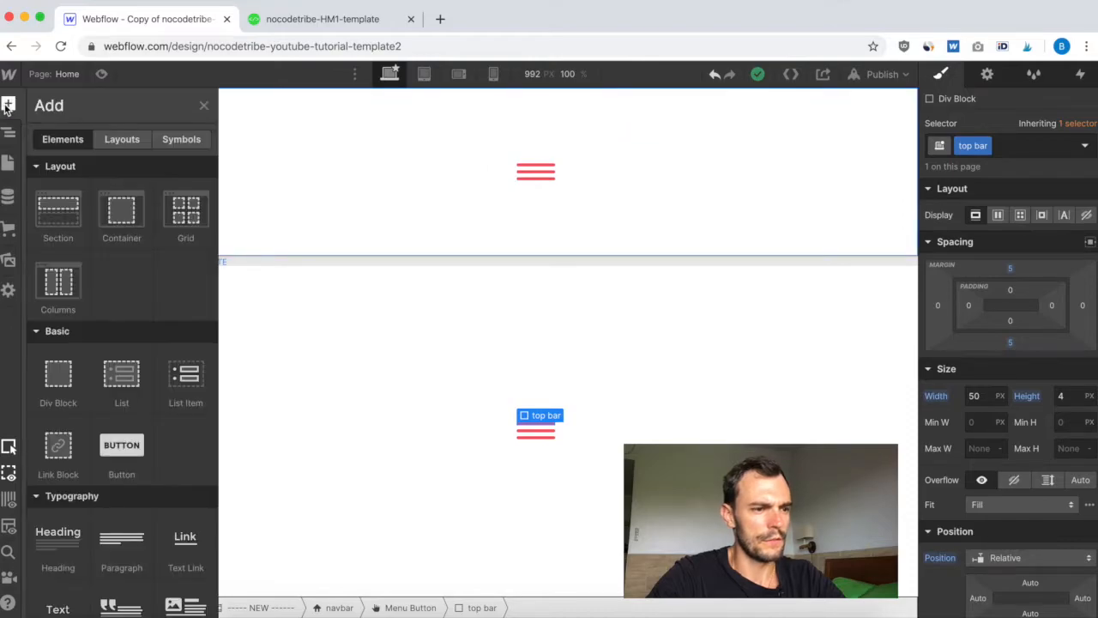
pyautogui.click(59, 380)
pyautogui.click(61, 322)
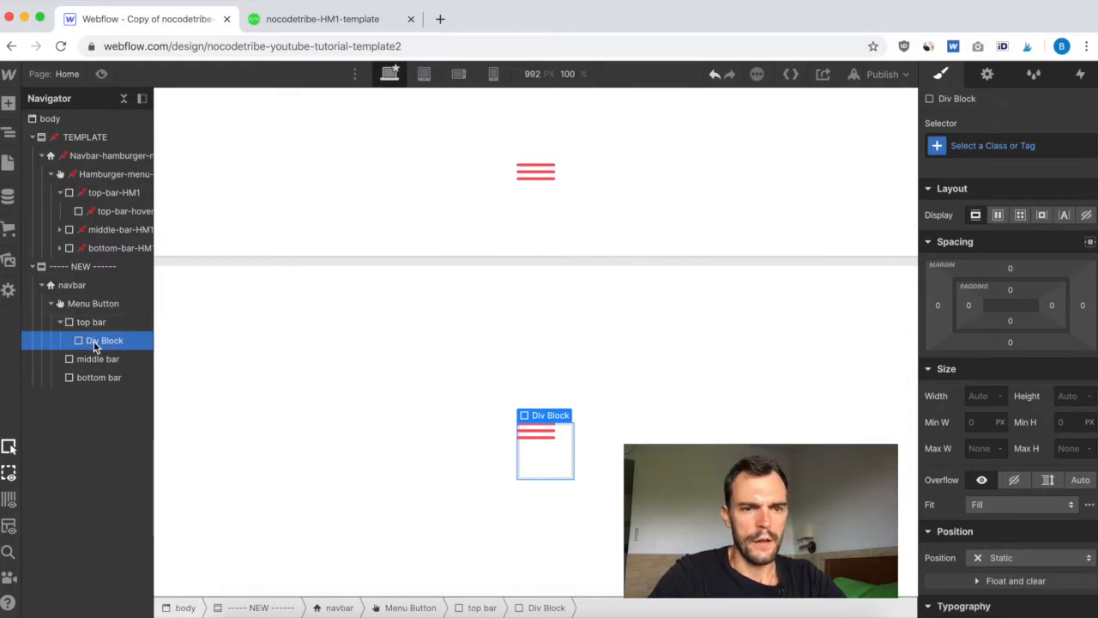
# Step: Create the class "top bar hover" for the Div Block nested in the top bar
pyautogui.click(980, 148)
pyautogui.write('top')
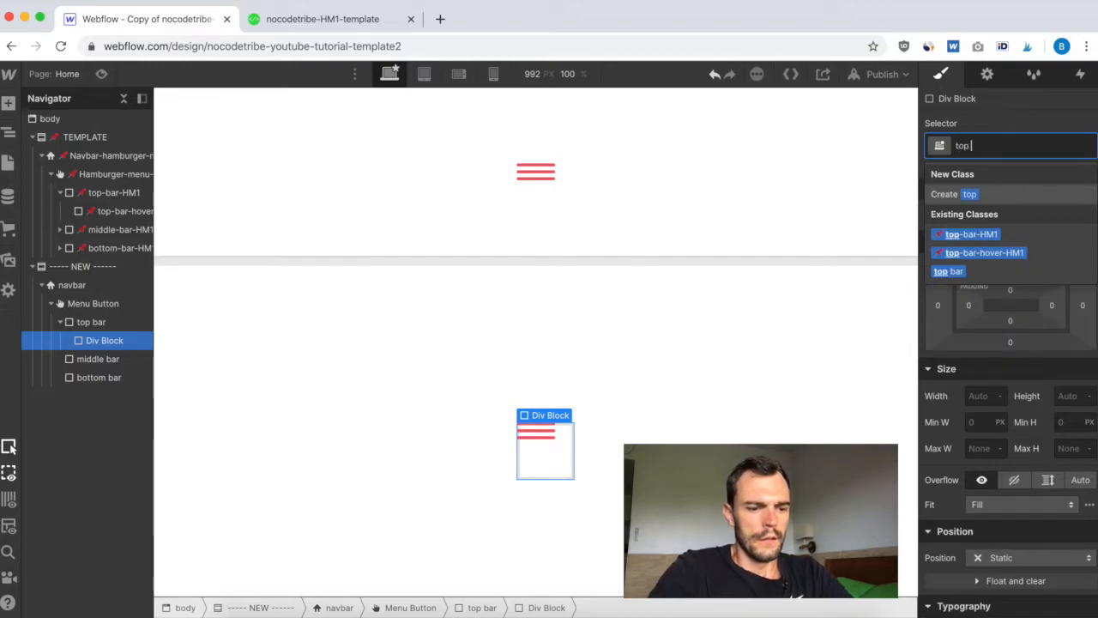
pyautogui.write(' bar hover')
pyautogui.press('Return')
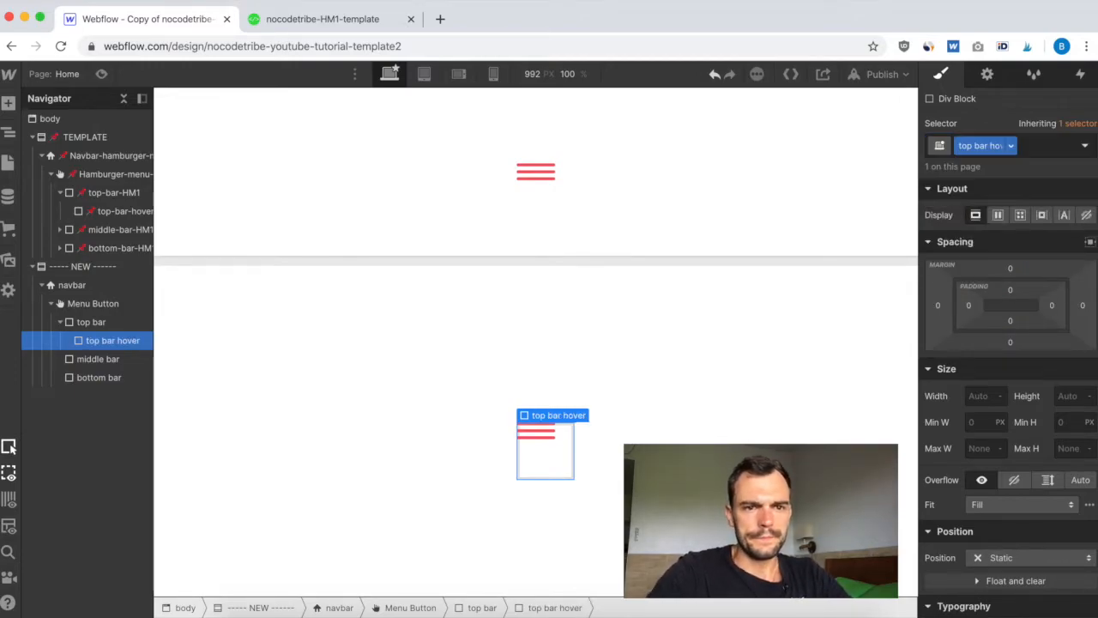
# Step: Check the template's top-bar-hover-HM1 sizing and set the new top bar hover to 10 px wide and 100% high
pyautogui.click(114, 212)
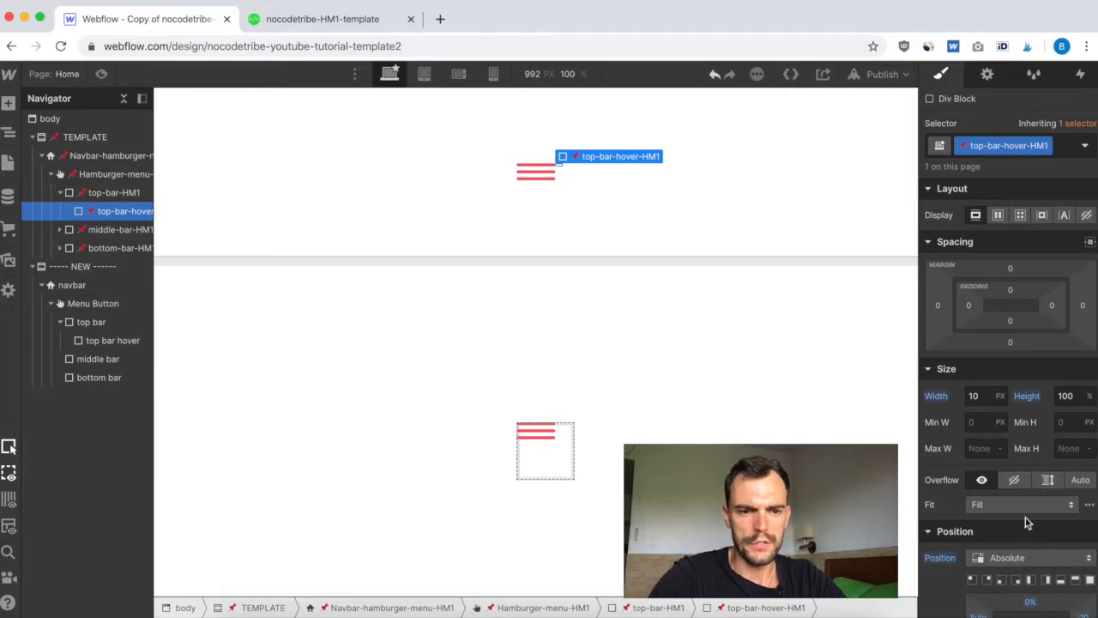
pyautogui.scroll(-2, 1025, 429)
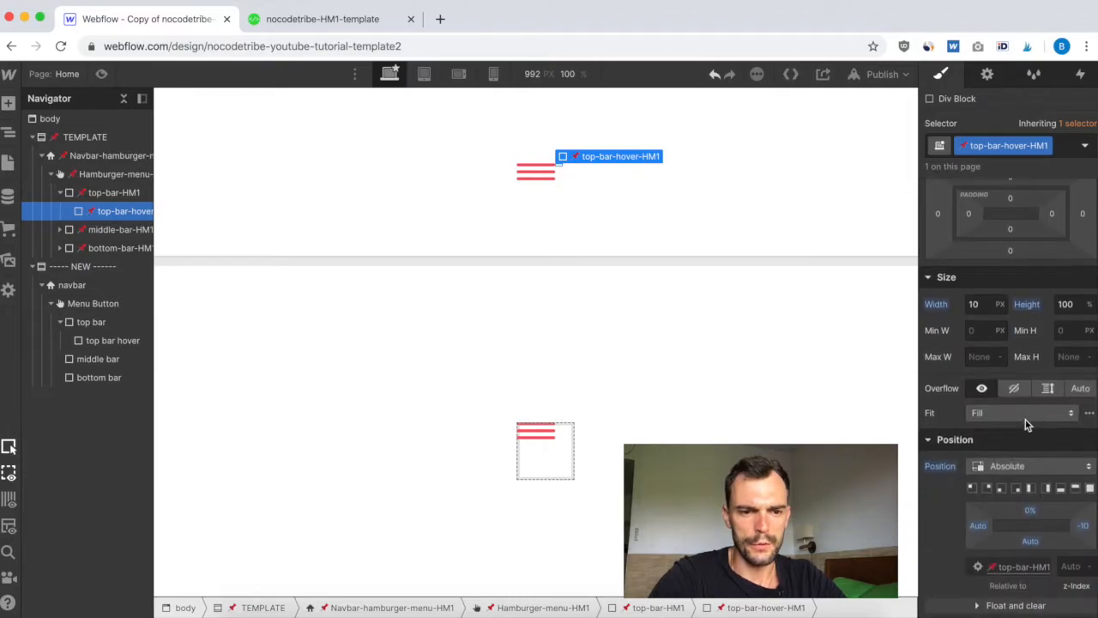
pyautogui.click(113, 340)
pyautogui.click(978, 301)
pyautogui.write('10')
pyautogui.press('Tab')
pyautogui.write('10')
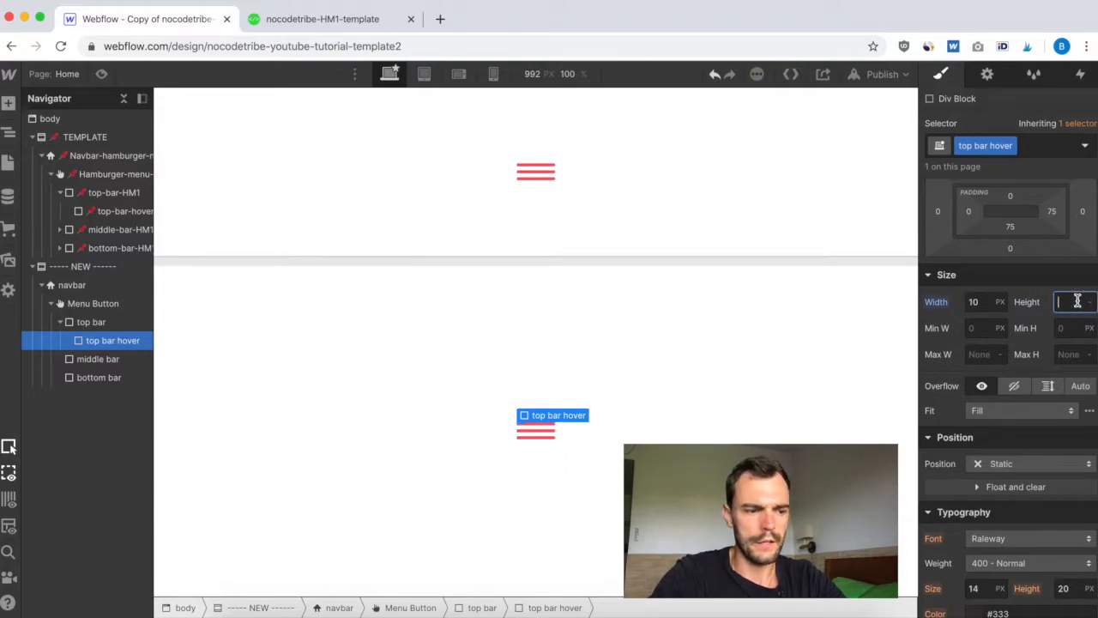
pyautogui.write('0%')
pyautogui.press('Return')
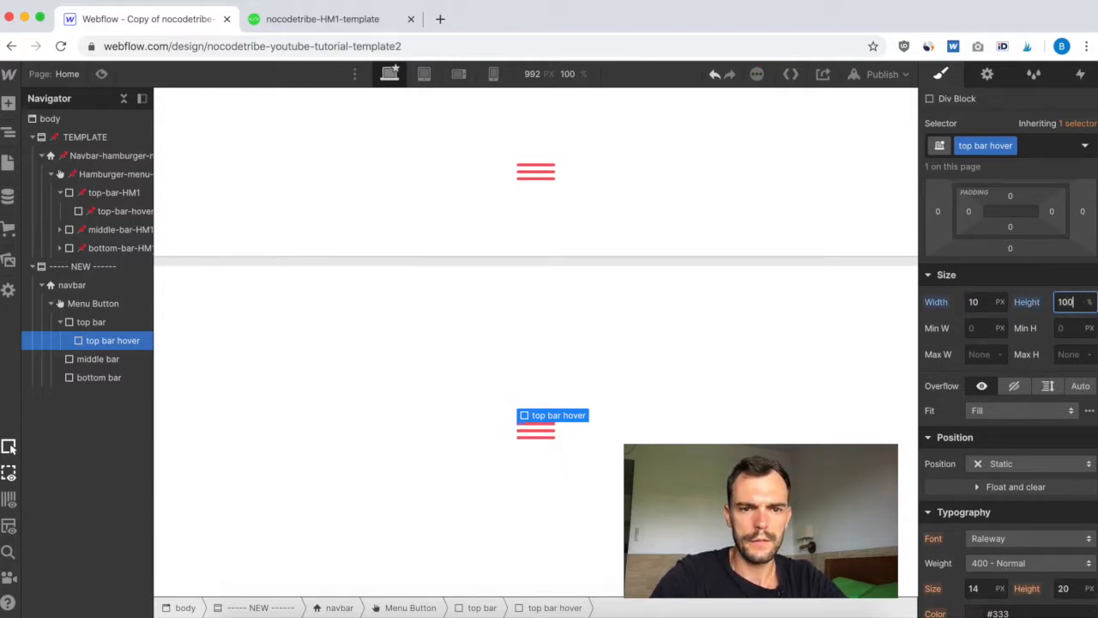
# Step: Give the new top bar hover an absolute position with a right offset of -10 and a top offset of 0
pyautogui.click(1017, 462)
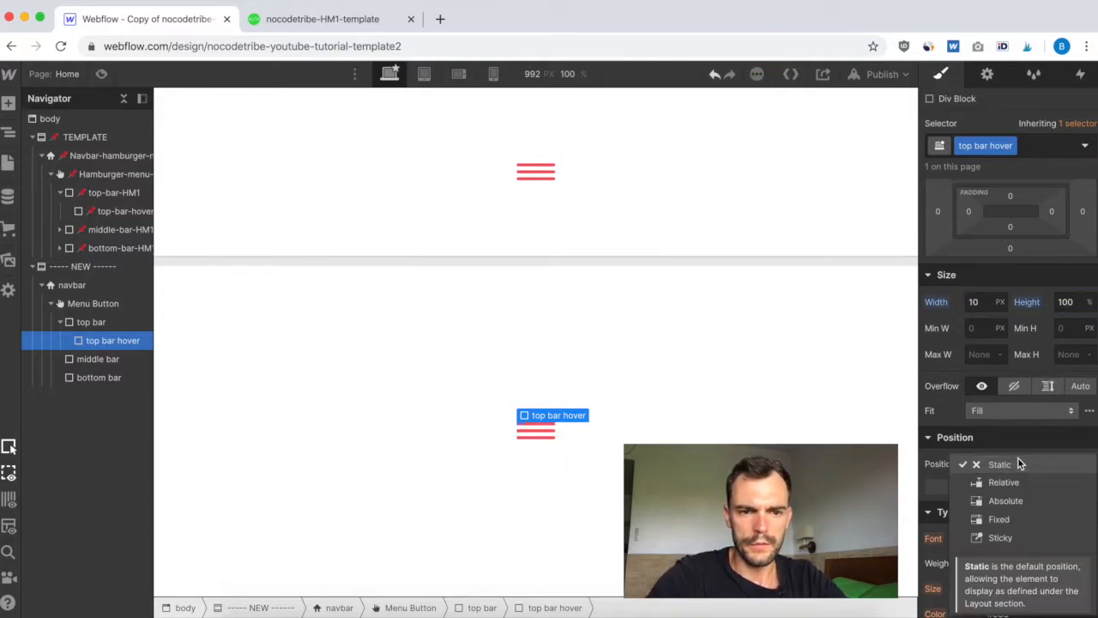
pyautogui.click(991, 500)
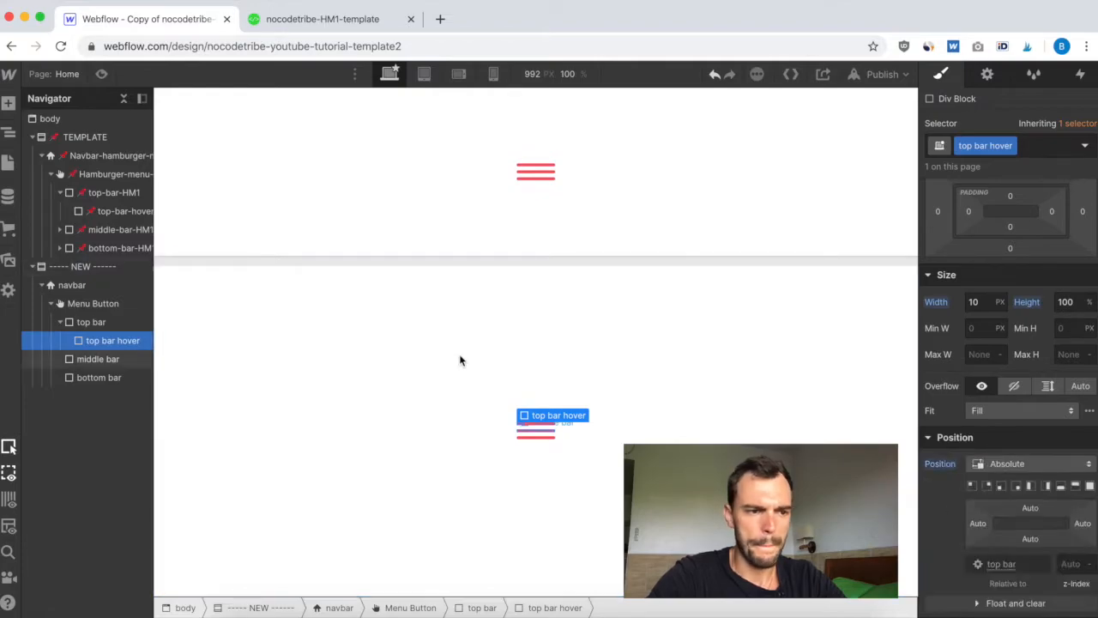
pyautogui.click(110, 212)
pyautogui.scroll(-2, 1010, 469)
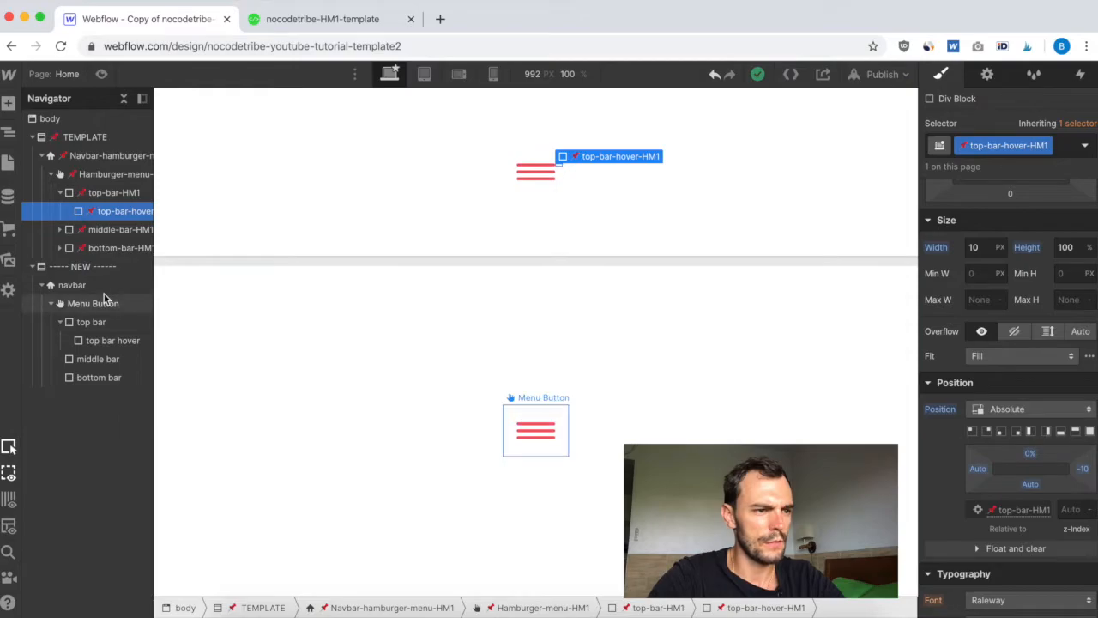
pyautogui.click(109, 343)
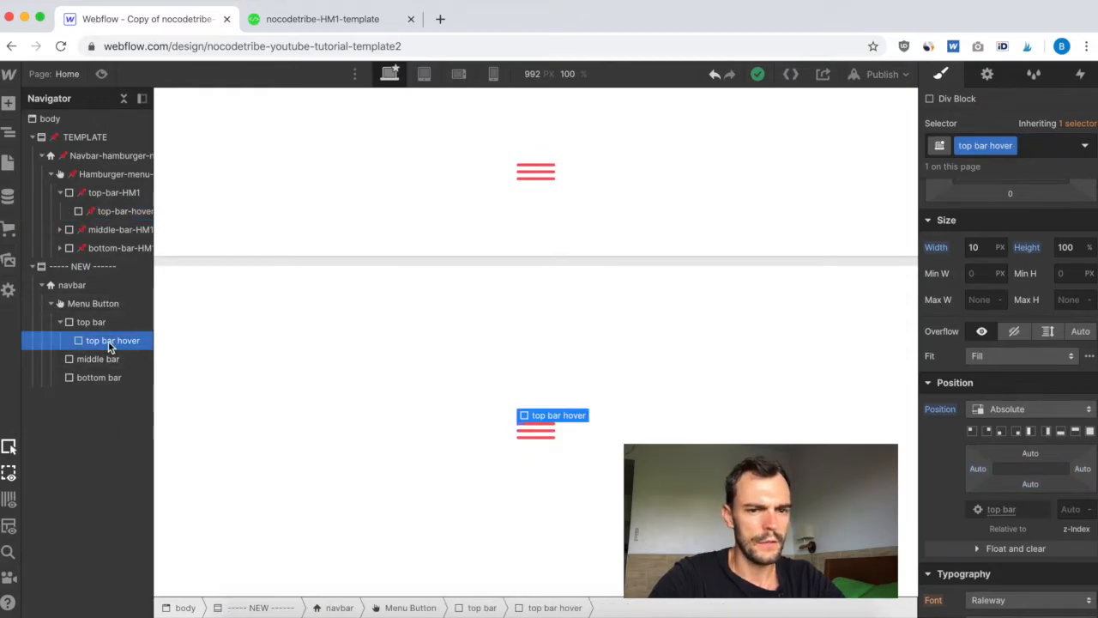
pyautogui.click(1083, 468)
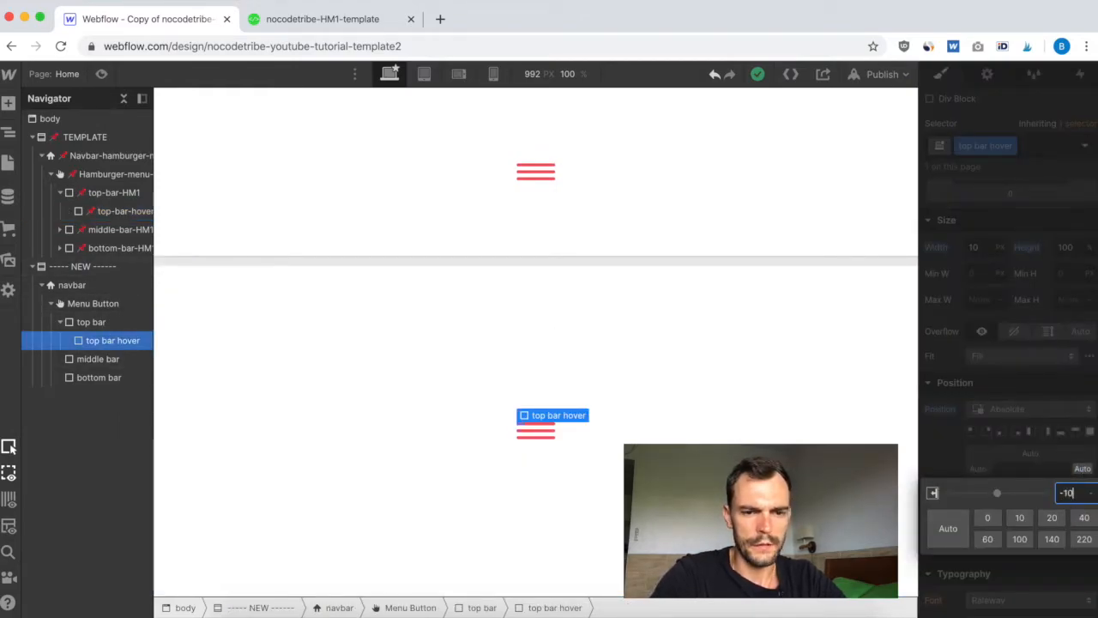
pyautogui.press('Return')
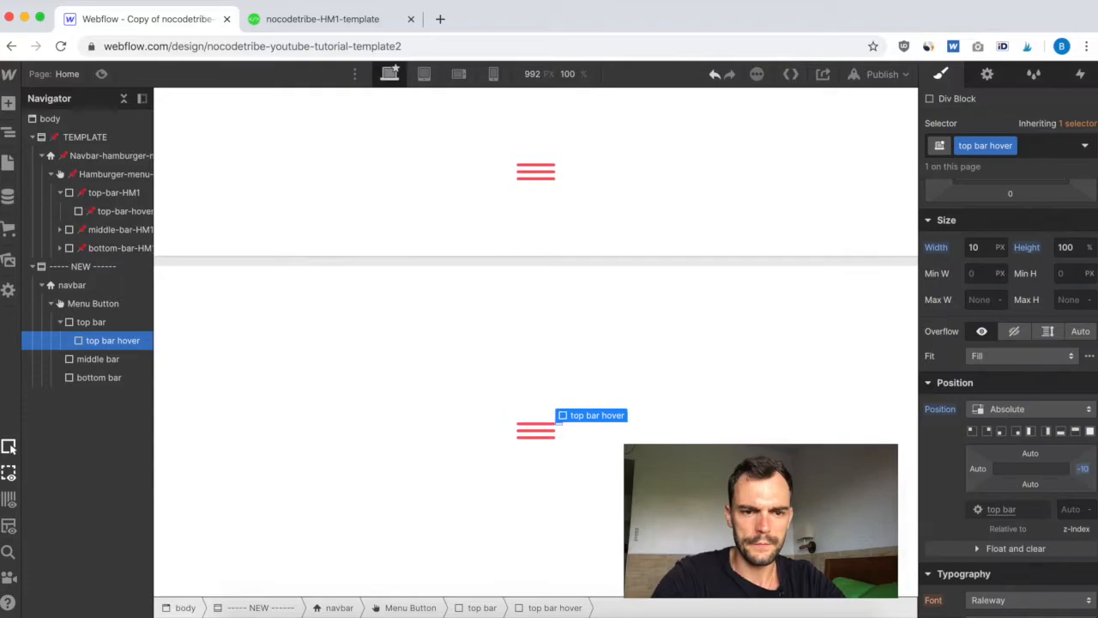
pyautogui.click(1031, 453)
pyautogui.write('0')
pyautogui.press('Return')
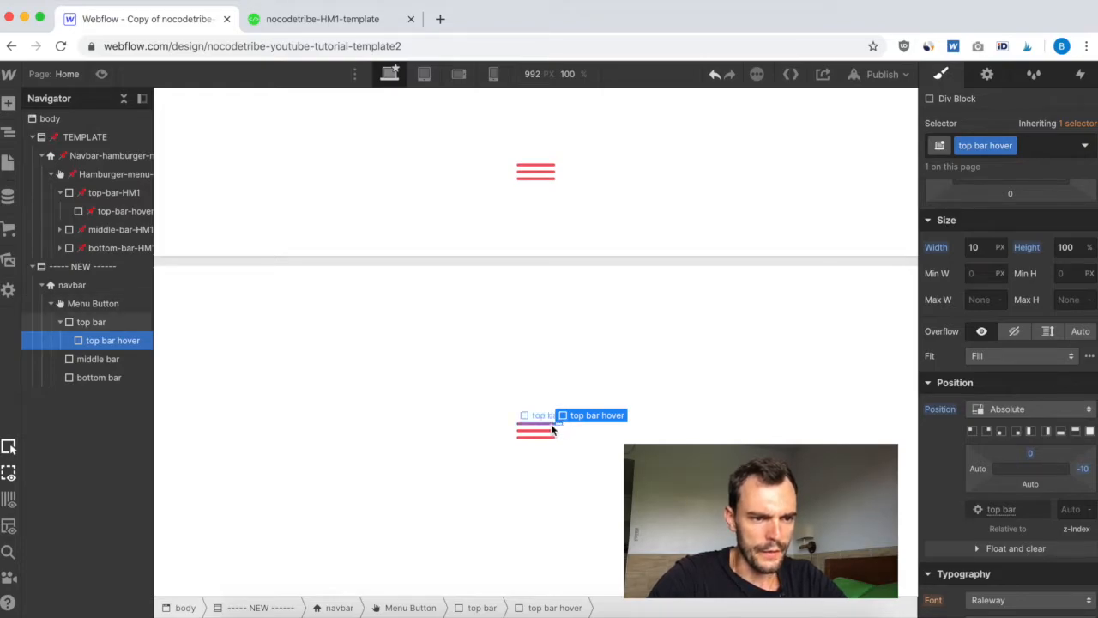
# Step: Check the styling of the template's top-bar-hover-HM1 and set the new top bar hover's background color to white
pyautogui.click(111, 211)
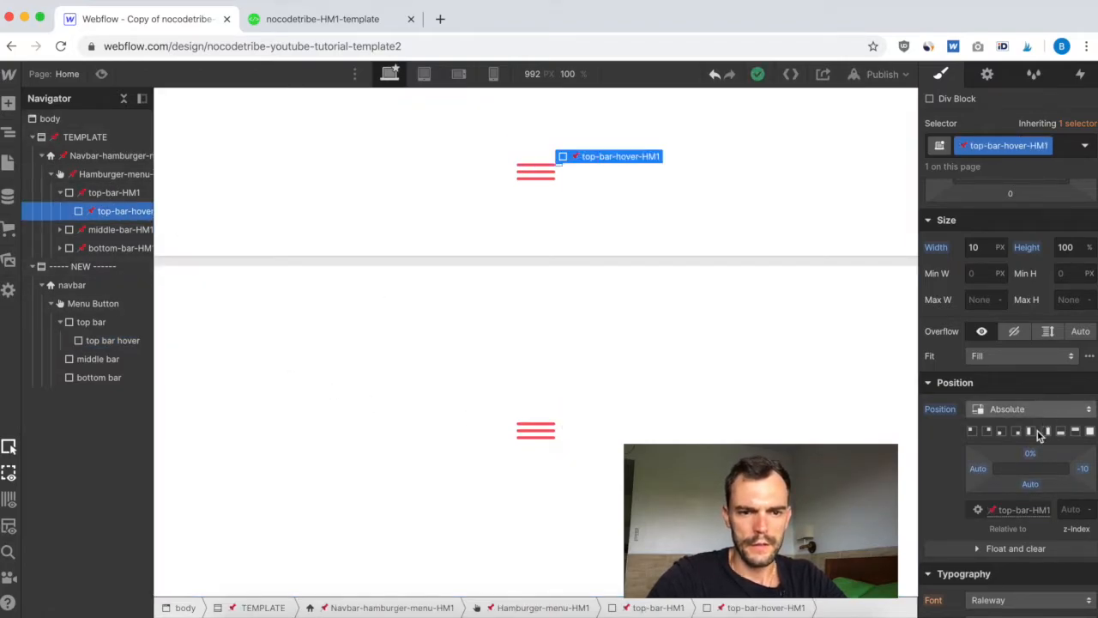
pyautogui.scroll(-5, 1033, 455)
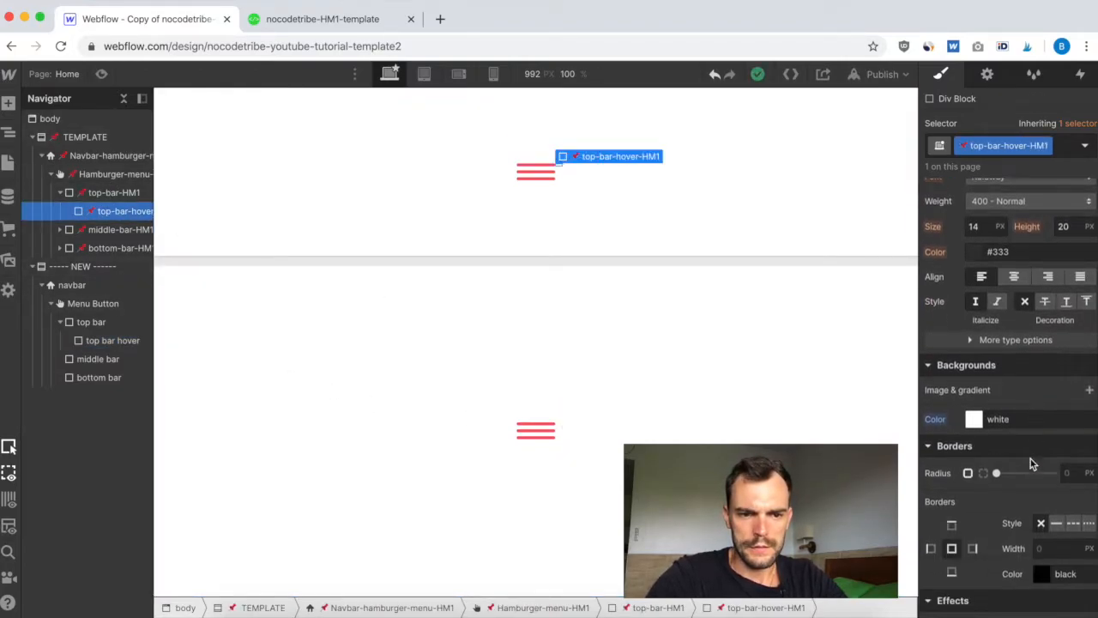
pyautogui.scroll(-1, 1032, 464)
pyautogui.scroll(-4, 1028, 457)
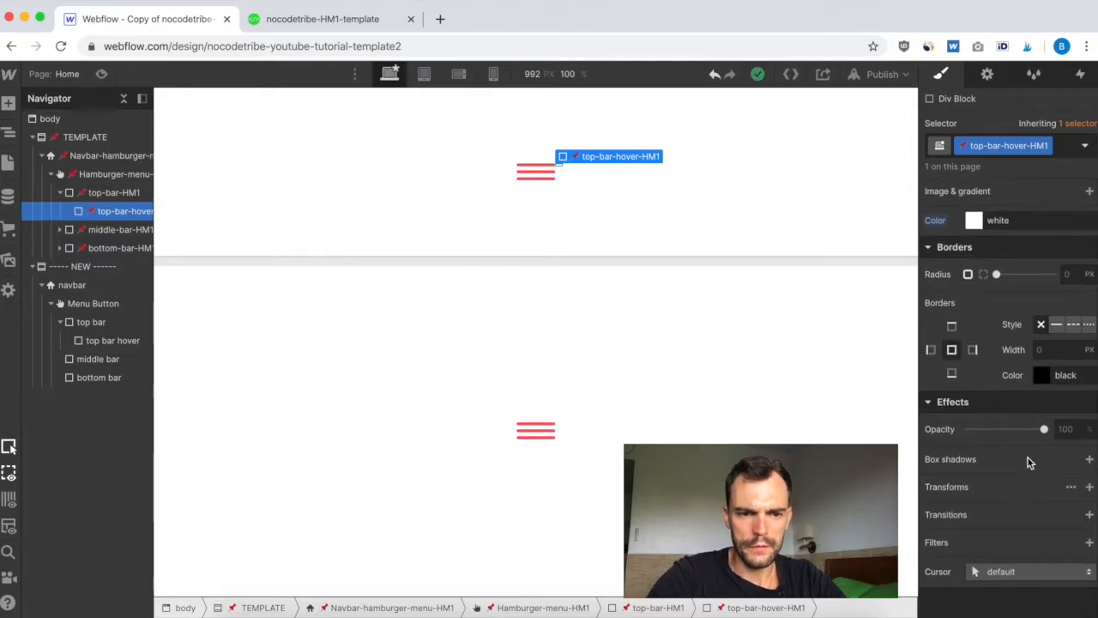
pyautogui.click(105, 341)
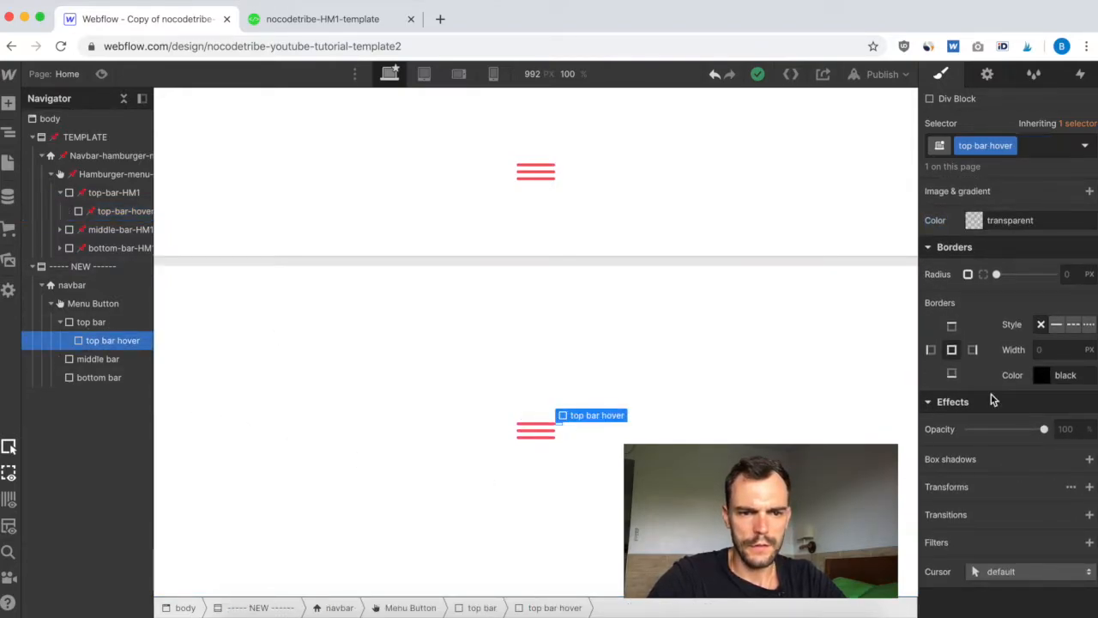
pyautogui.scroll(5, 993, 397)
pyautogui.scroll(-4, 991, 396)
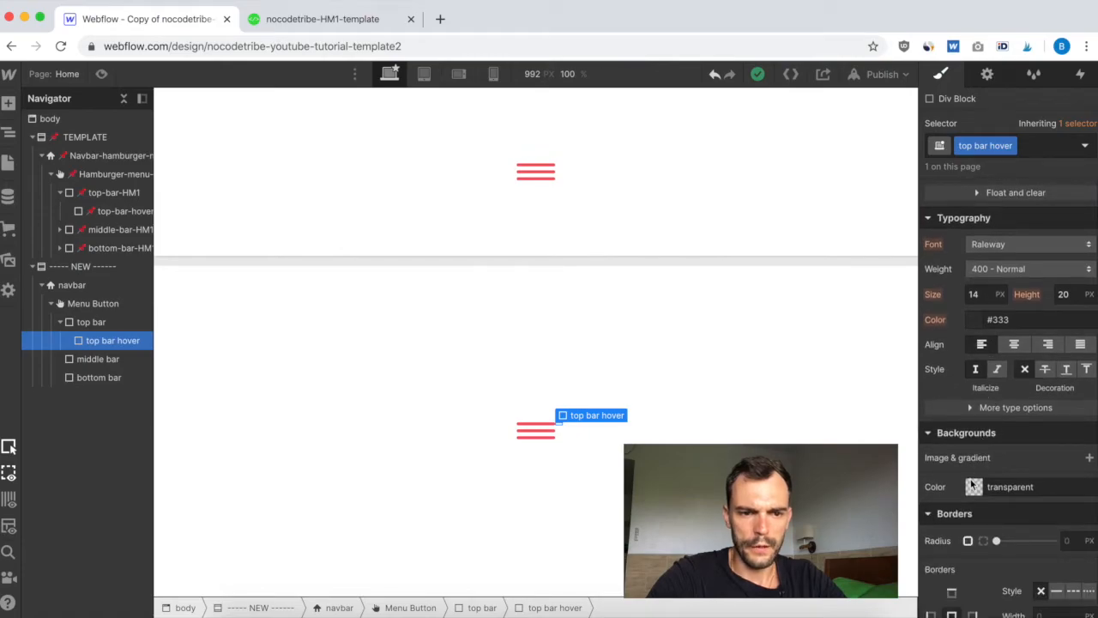
pyautogui.click(974, 487)
pyautogui.moveTo(943, 263); pyautogui.dragTo(891, 194)
pyautogui.click(1085, 226)
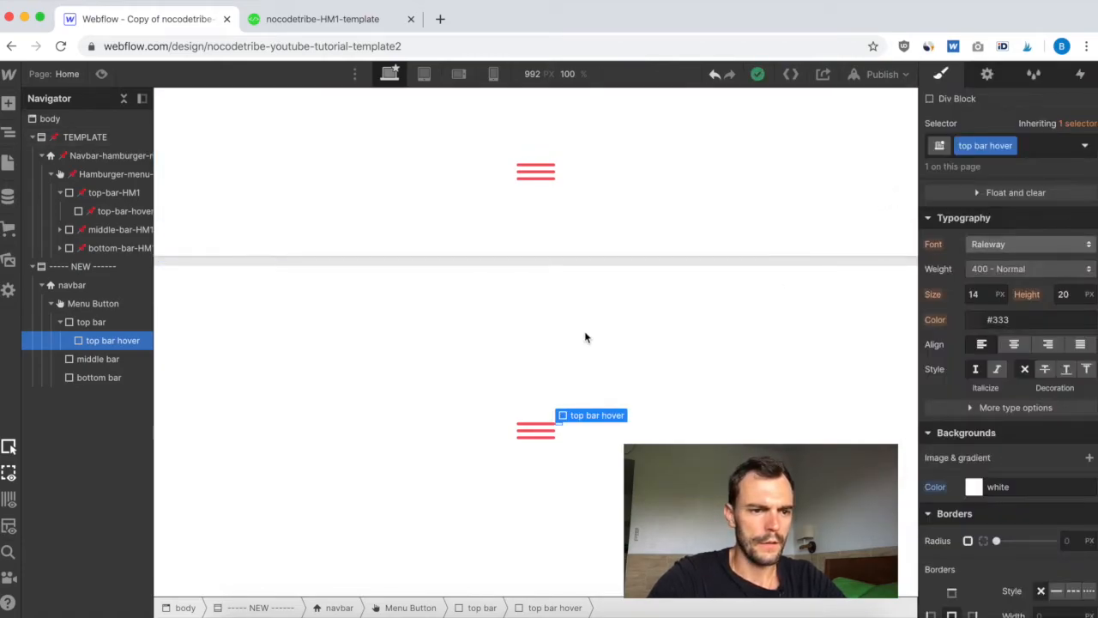
# Step: Copy the top bar hover element and paste it inside the new middle bar
pyautogui.click(94, 358)
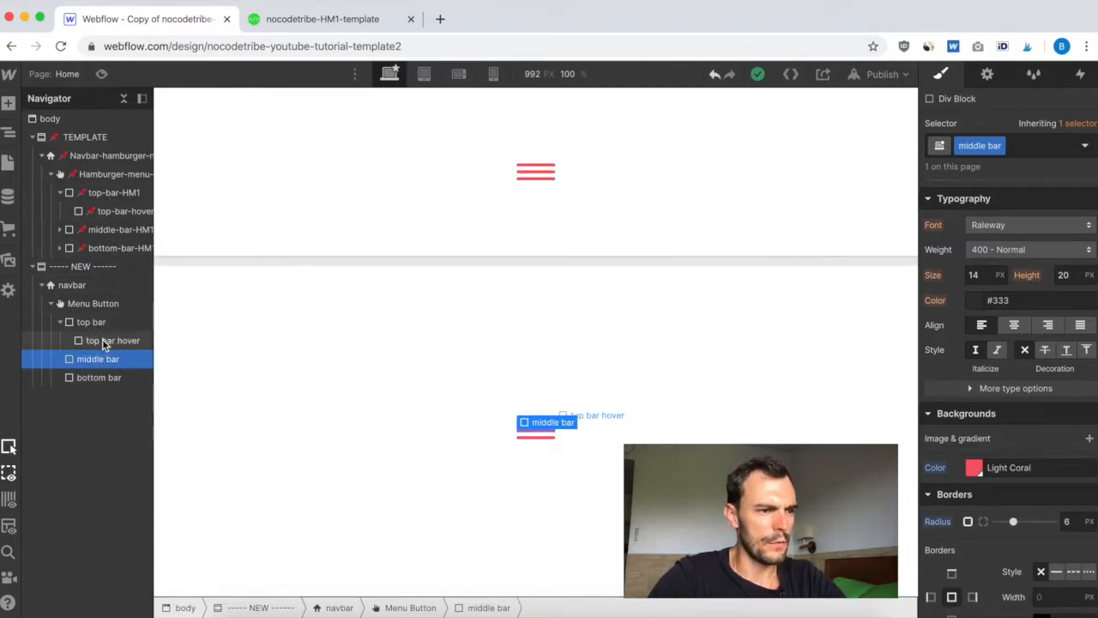
pyautogui.click(102, 340)
pyautogui.click(95, 358)
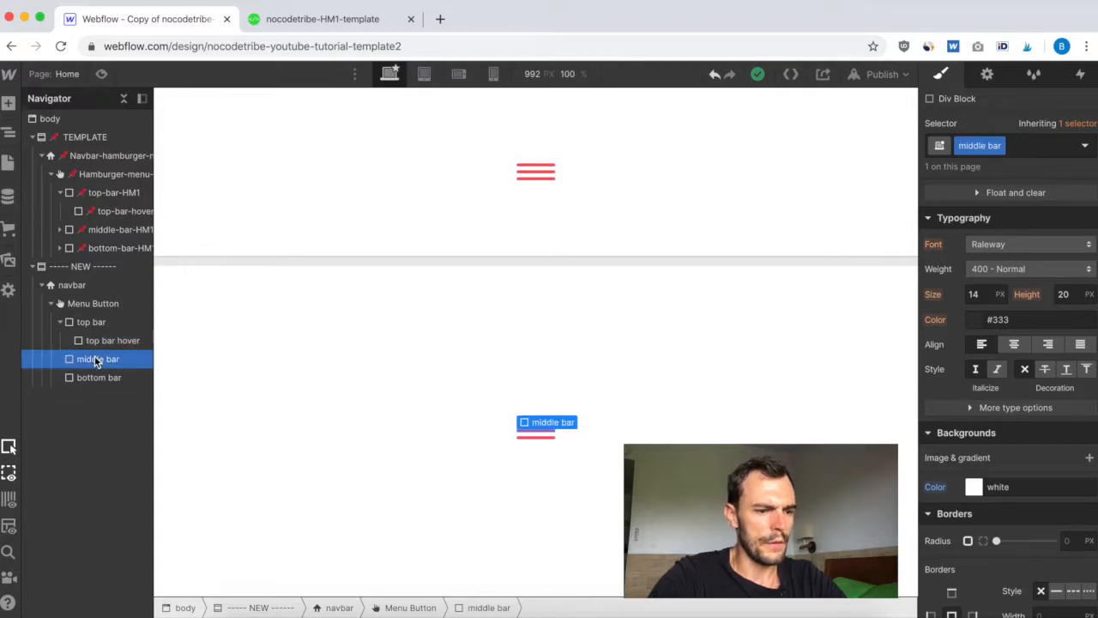
pyautogui.click(64, 359)
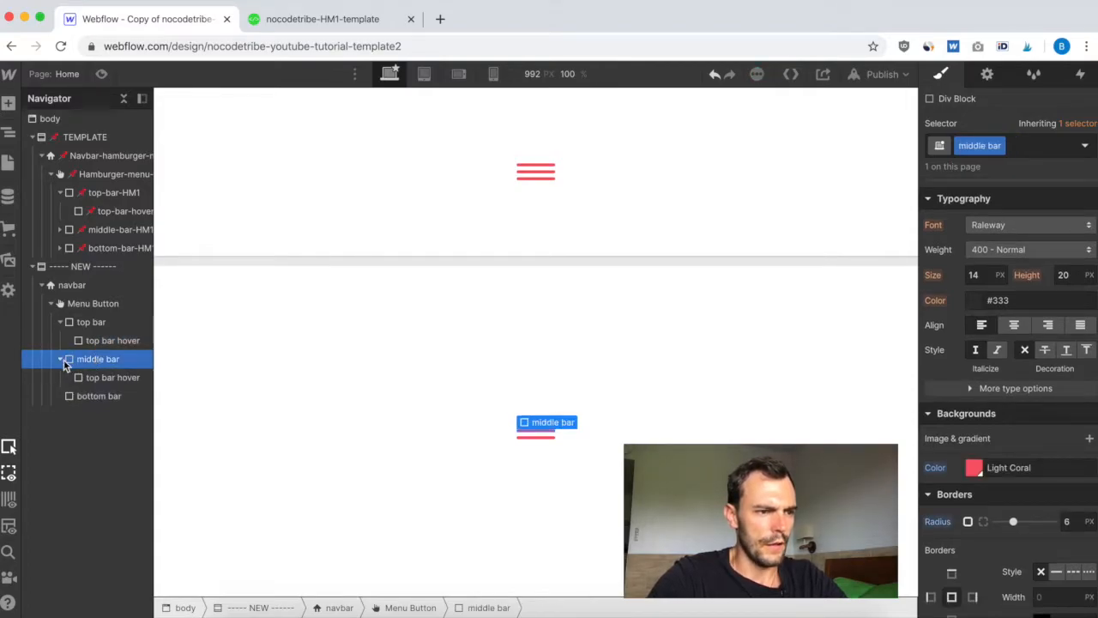
# Step: Duplicate the class on the hover element nested in the middle bar and name the copy "middle bar hover"
pyautogui.click(104, 376)
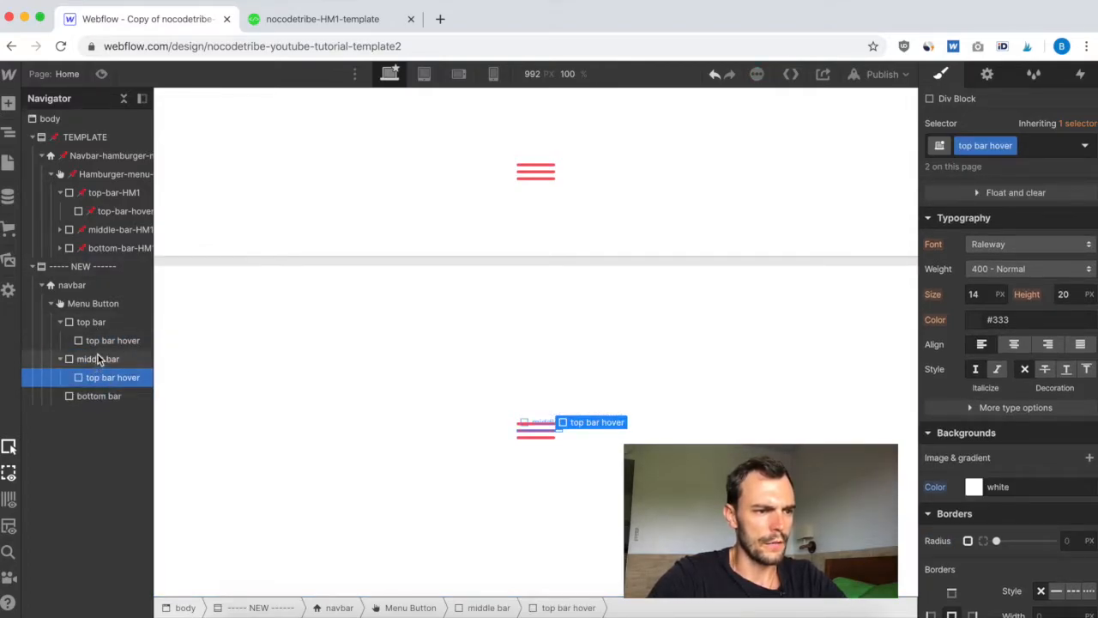
pyautogui.click(1012, 148)
pyautogui.click(995, 181)
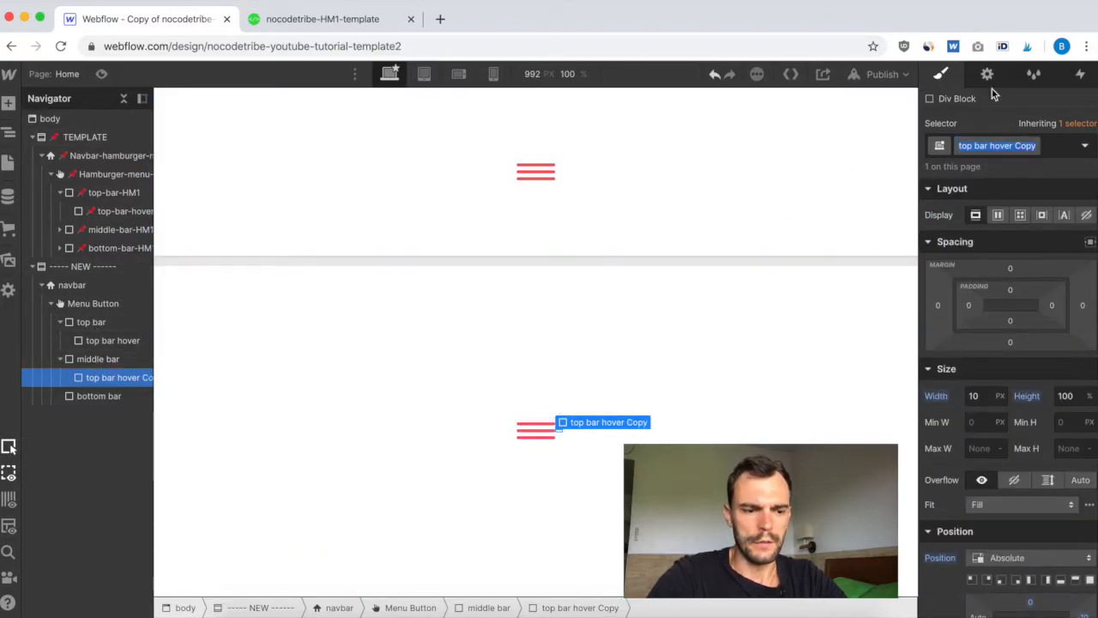
pyautogui.write('middle bar')
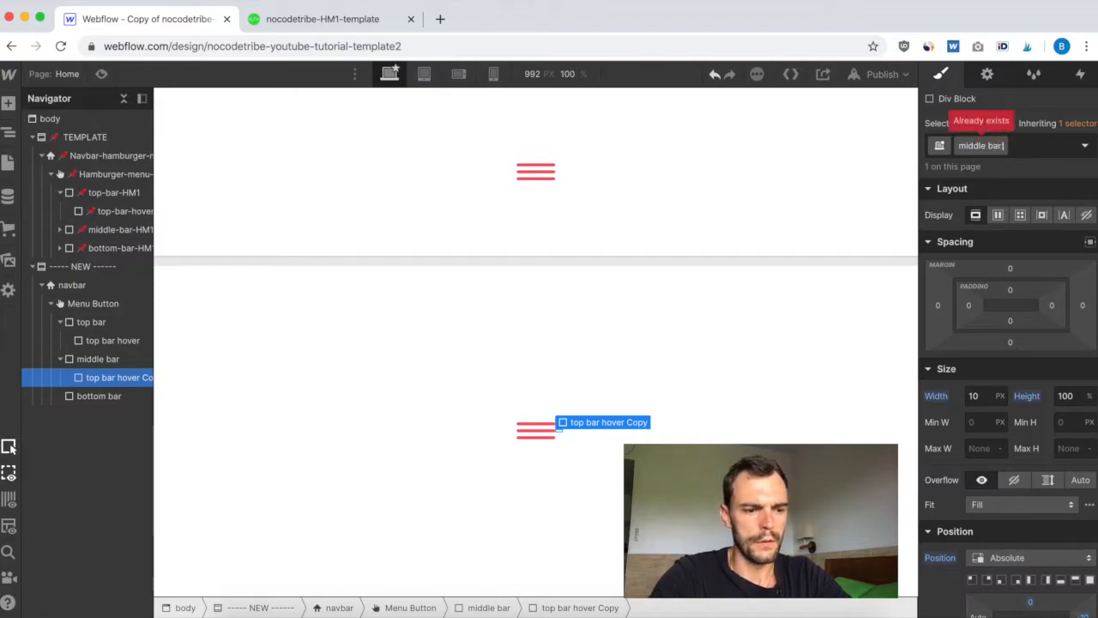
pyautogui.write(' hover')
pyautogui.press('Return')
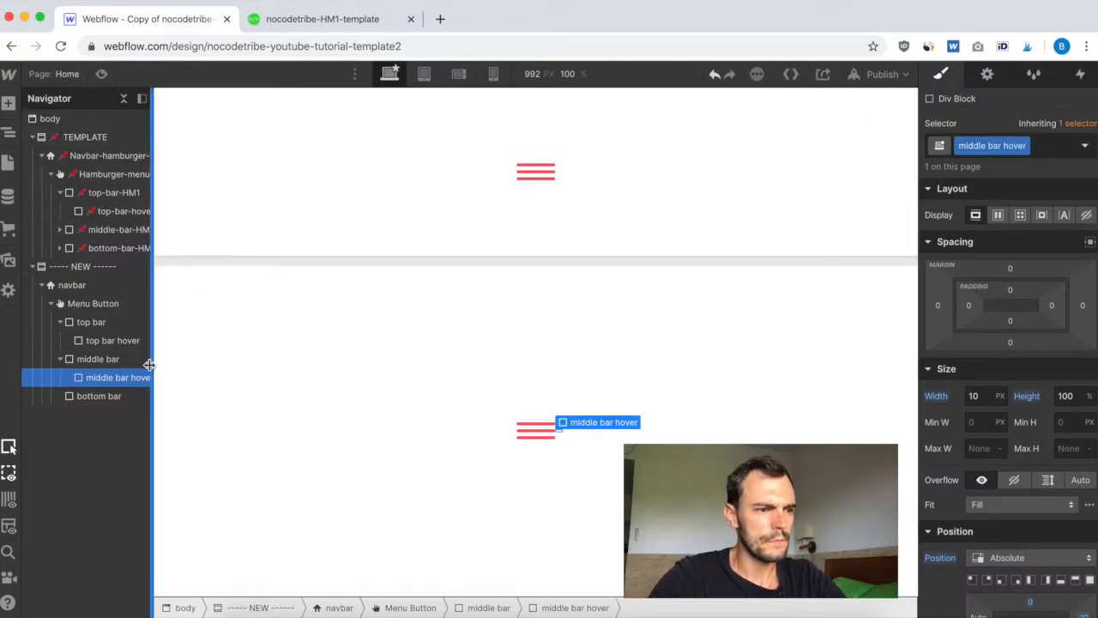
# Step: Paste a copy of middle bar hover into the bottom bar and duplicate its class as "bottom bar hover"
pyautogui.click(101, 399)
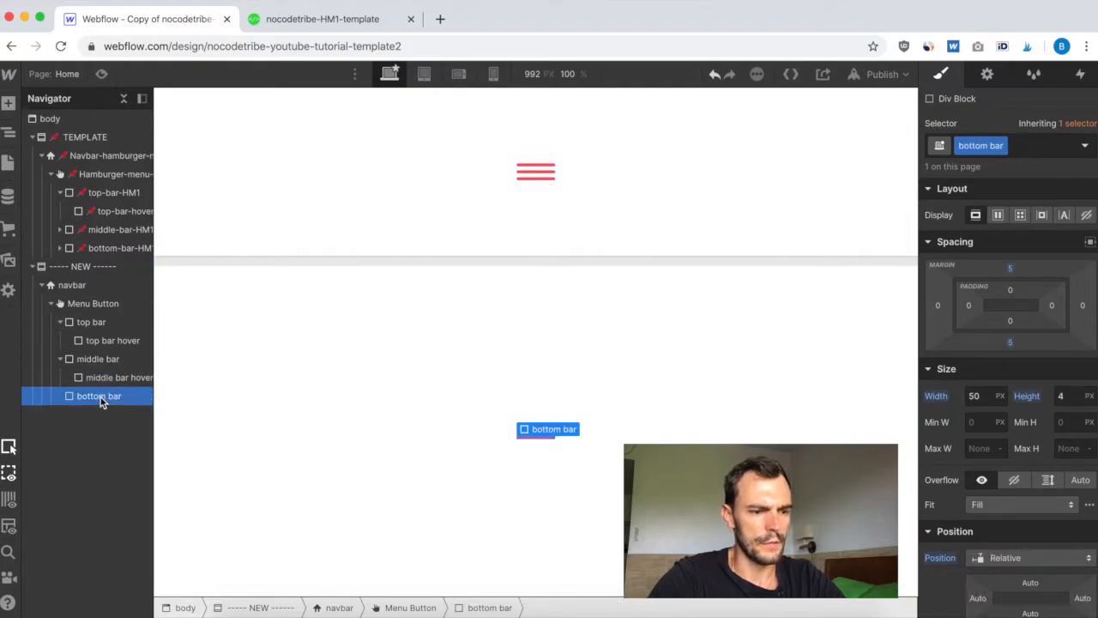
pyautogui.press('cmd+v')
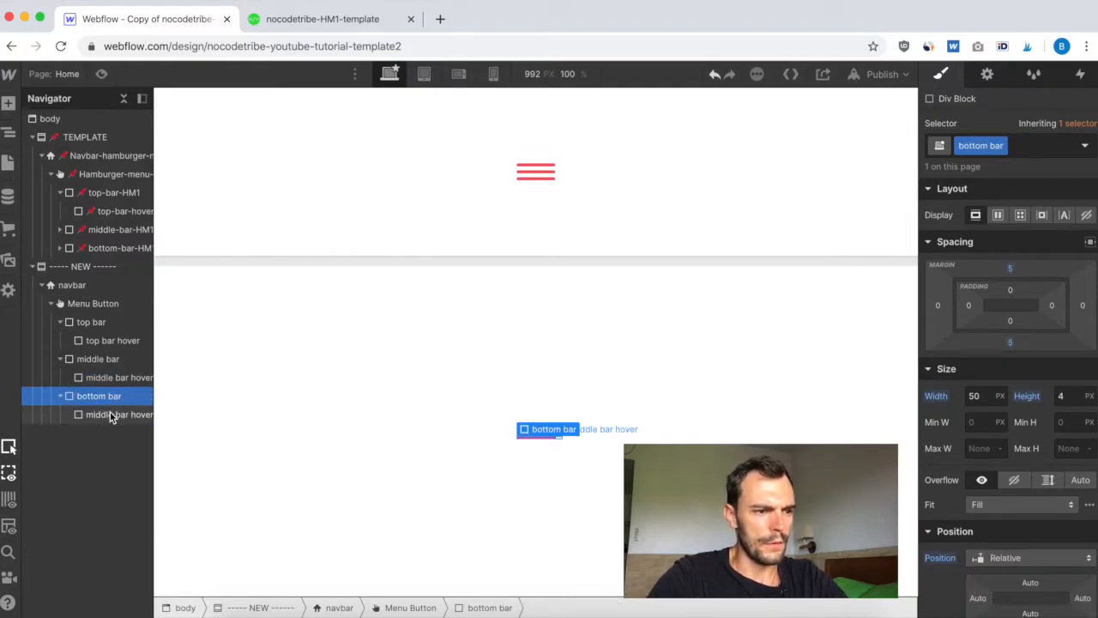
pyautogui.click(1024, 149)
pyautogui.click(999, 181)
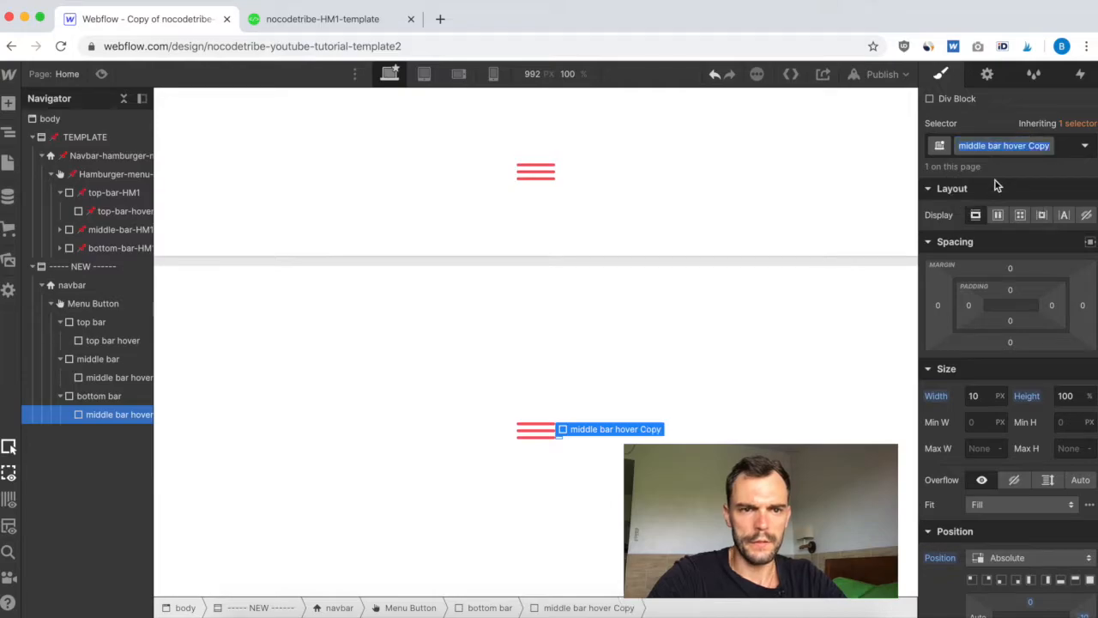
pyautogui.write('bottom bar hov')
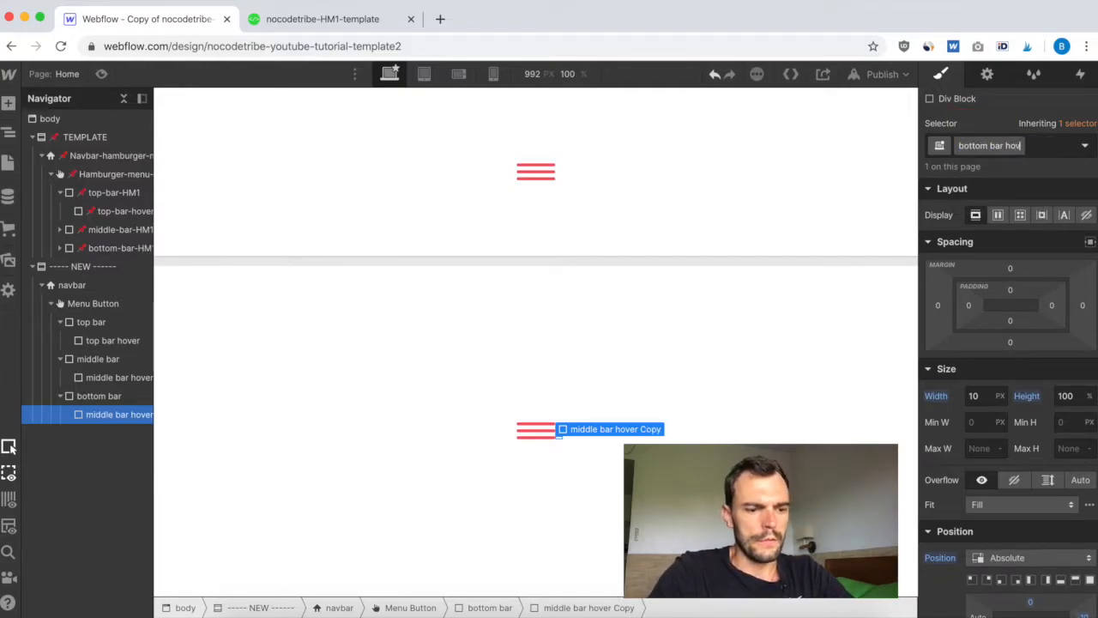
pyautogui.press('Return')
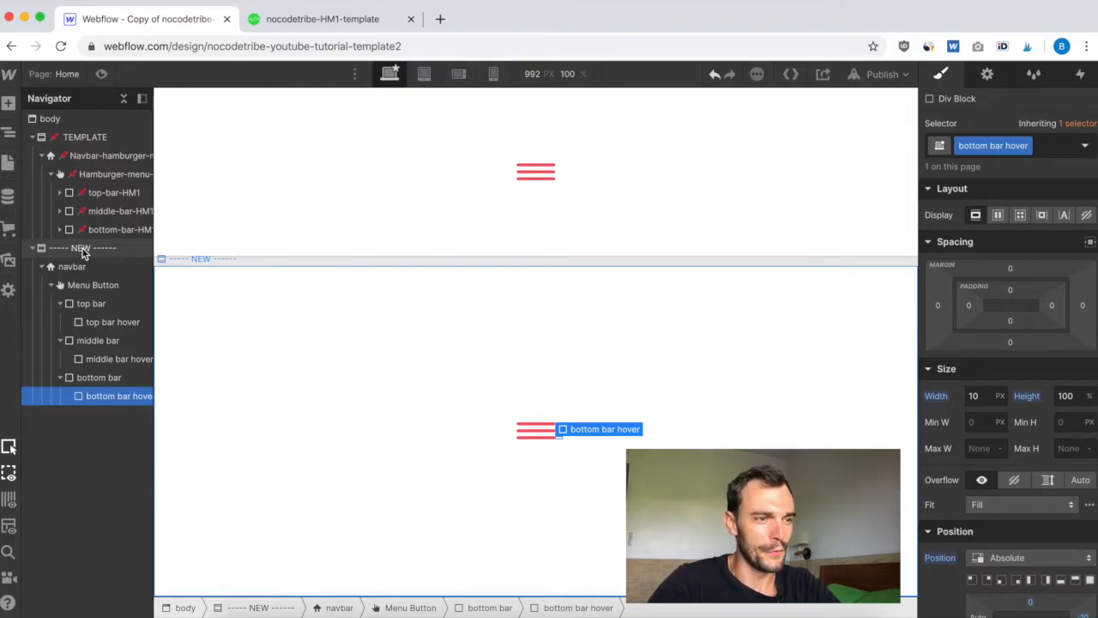
# Step: Examine which template elements carry interactions, and try the hamburger icon's animation on the published nocodetribe-HM1-template page
pyautogui.hscroll(2, 84, 253)
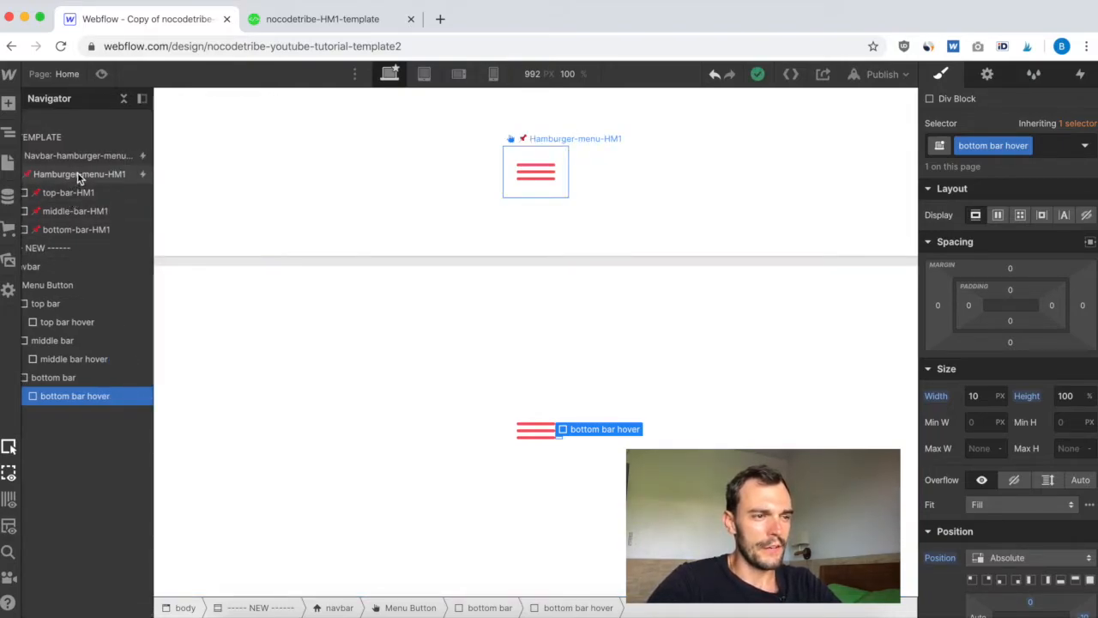
pyautogui.hscroll(-1, 77, 186)
pyautogui.hscroll(1, 77, 185)
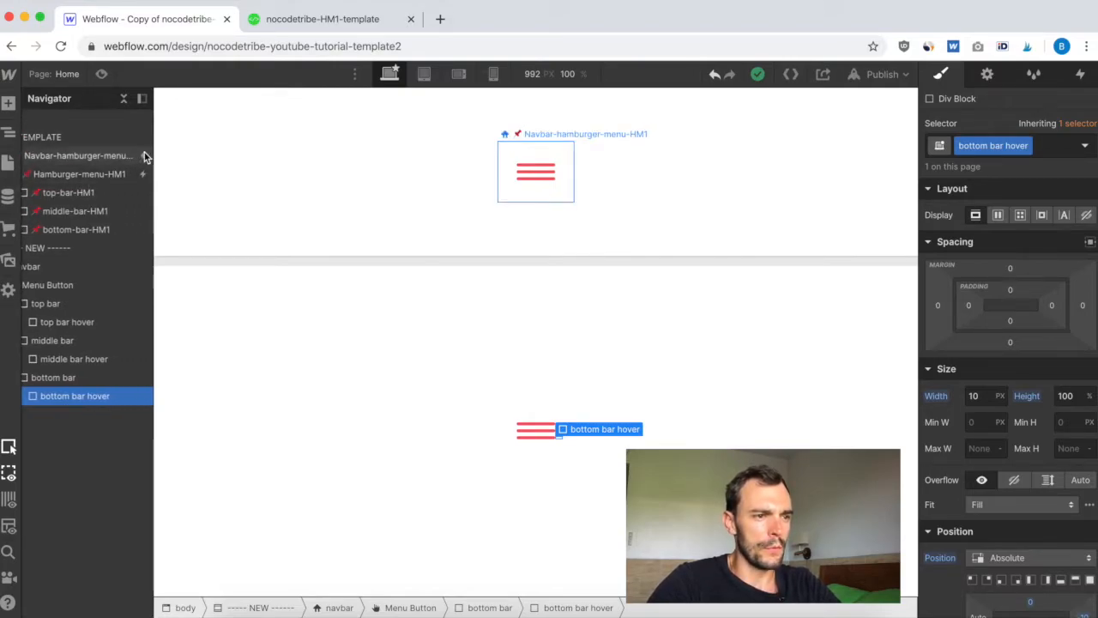
pyautogui.hscroll(-3, 64, 183)
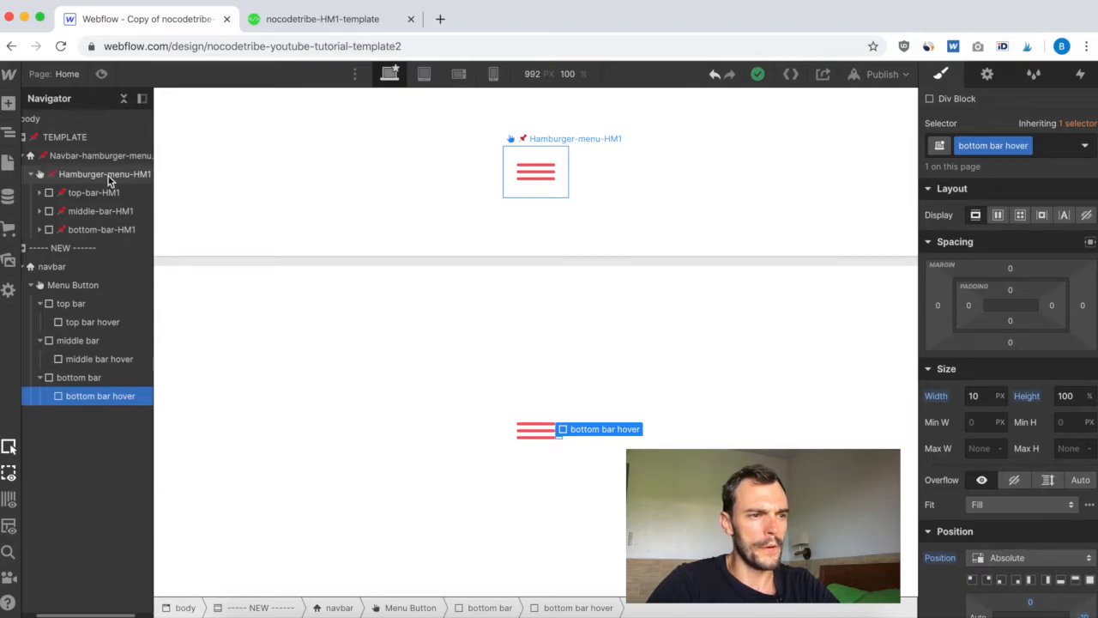
pyautogui.hscroll(-2, 82, 178)
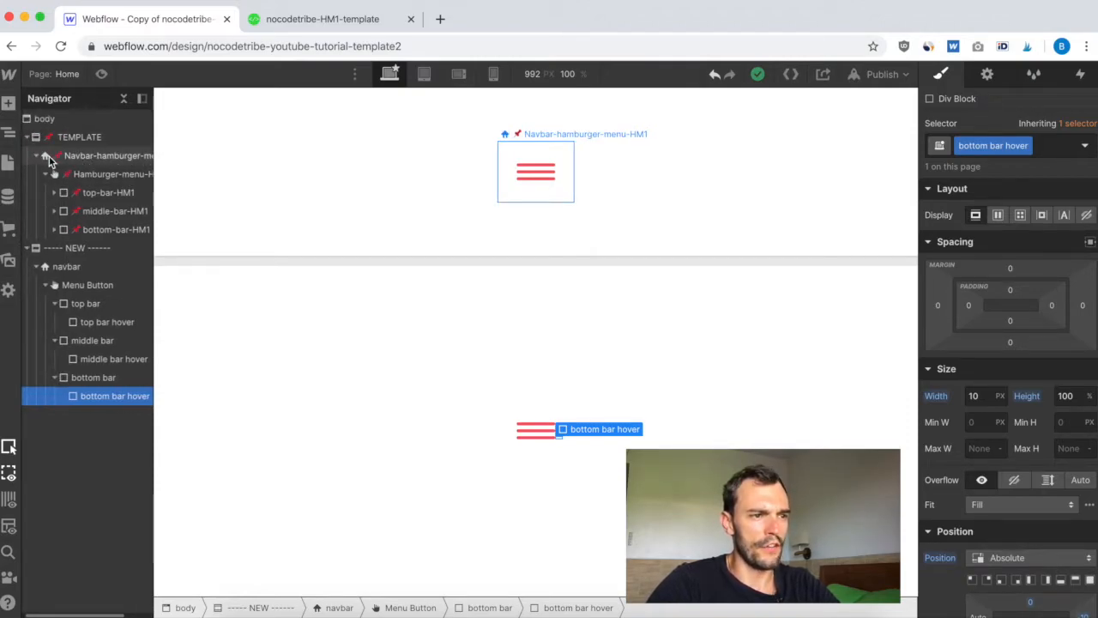
pyautogui.click(326, 21)
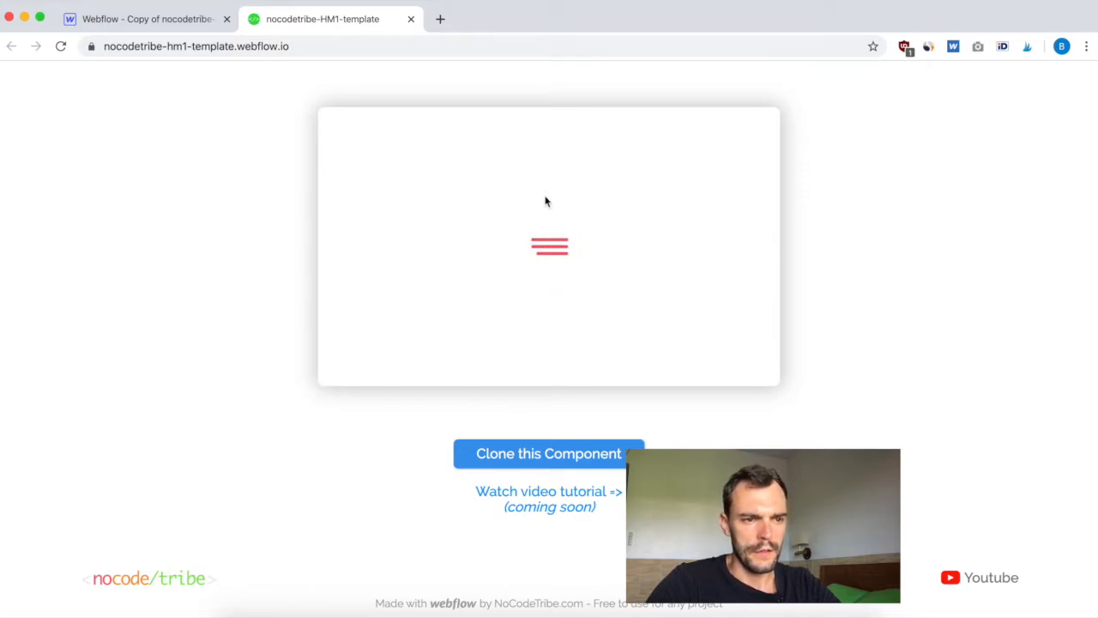
pyautogui.click(555, 251)
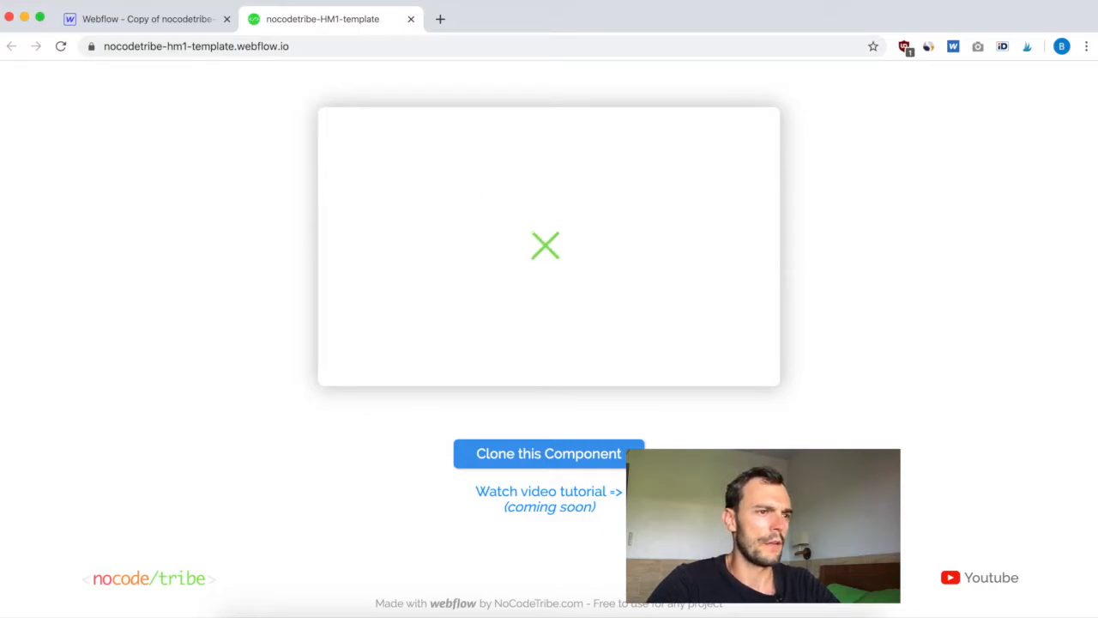
# Step: Return to the Webflow designer and give the new Menu Button a Mouse hover trigger that starts an animation on hover
pyautogui.click(126, 20)
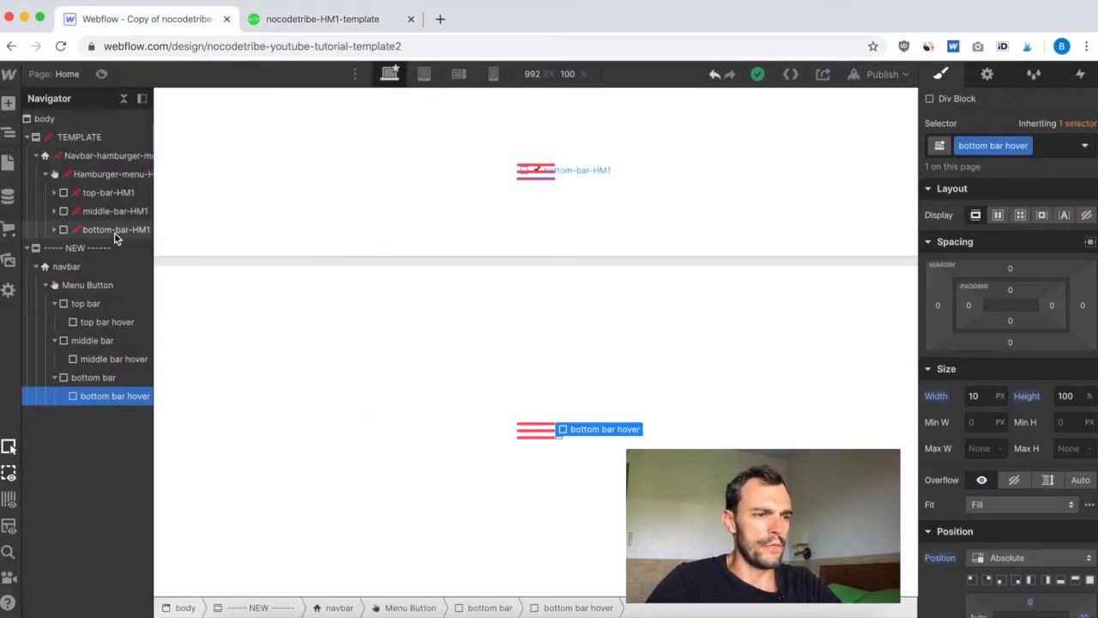
pyautogui.click(85, 288)
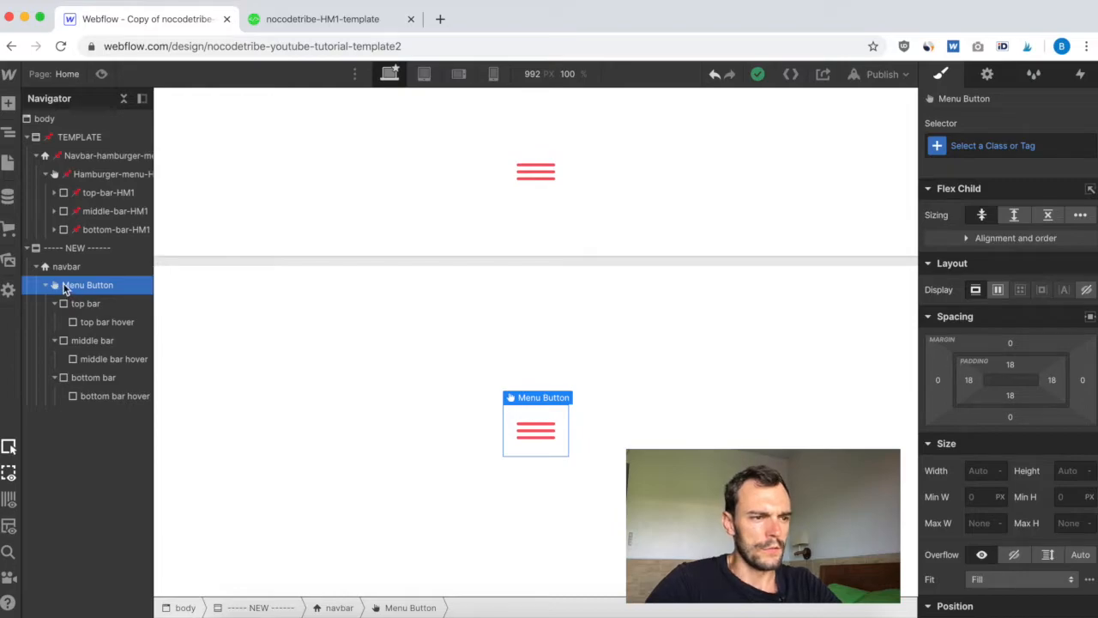
pyautogui.click(1080, 75)
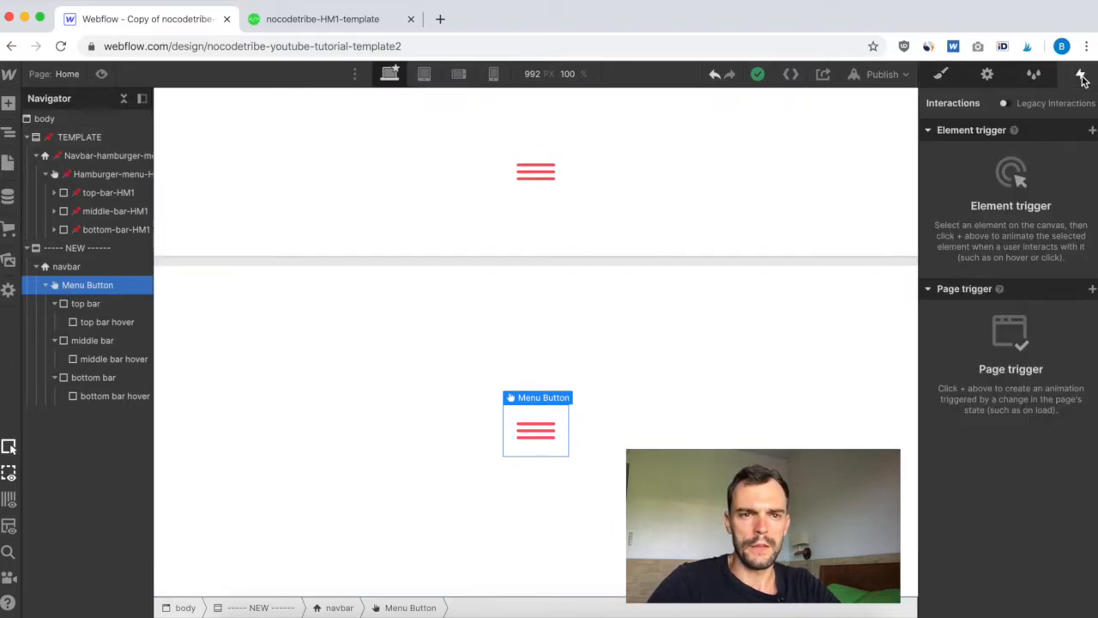
pyautogui.click(1092, 130)
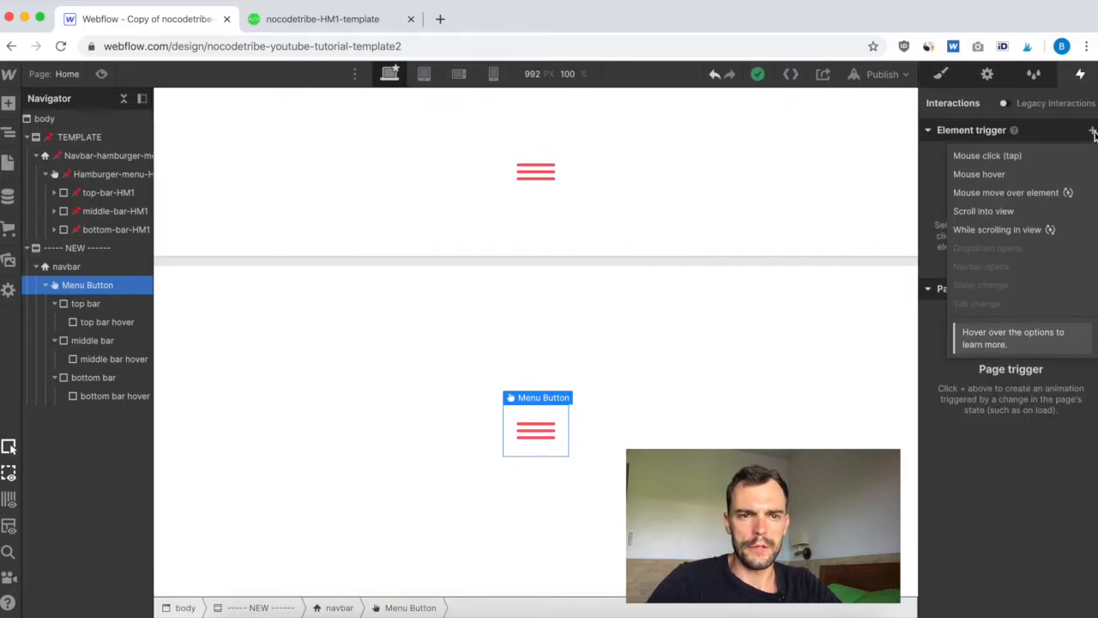
pyautogui.click(995, 176)
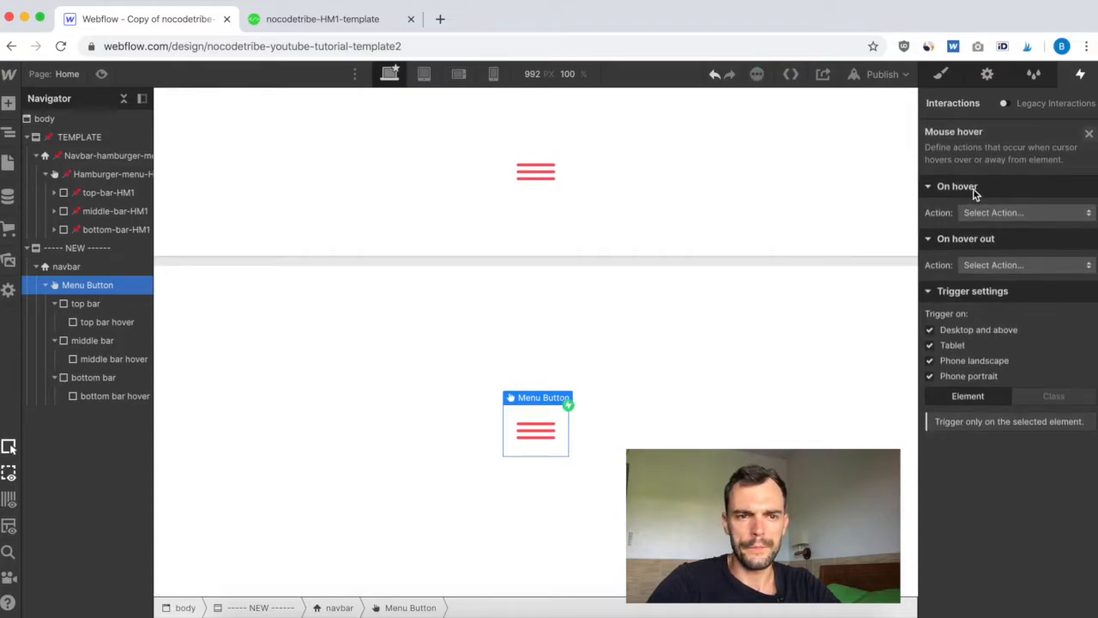
pyautogui.click(1022, 212)
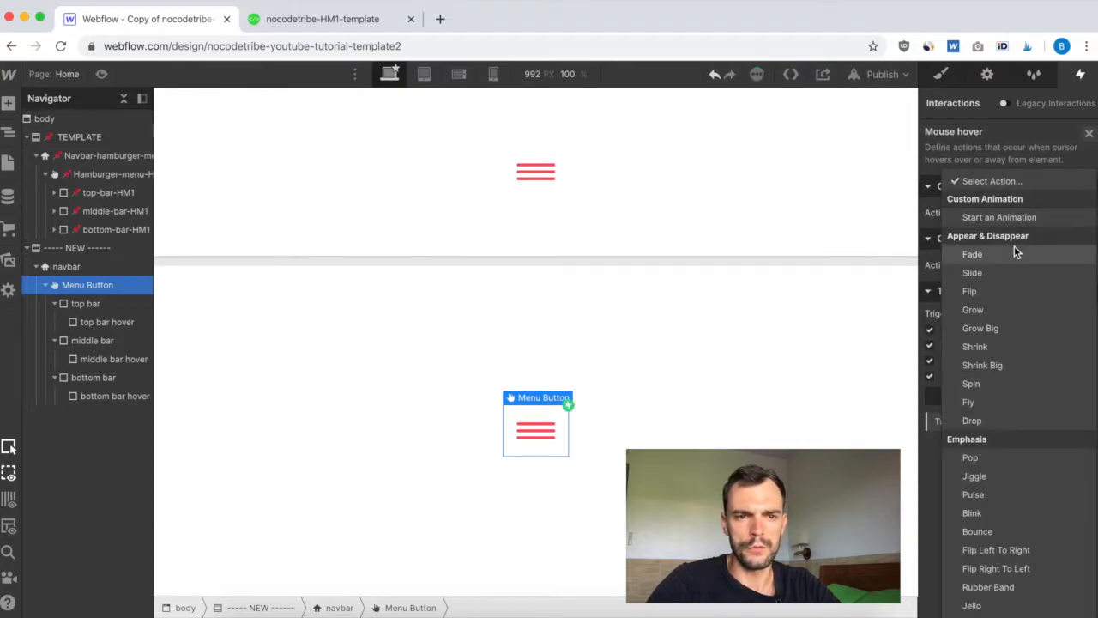
pyautogui.click(1000, 220)
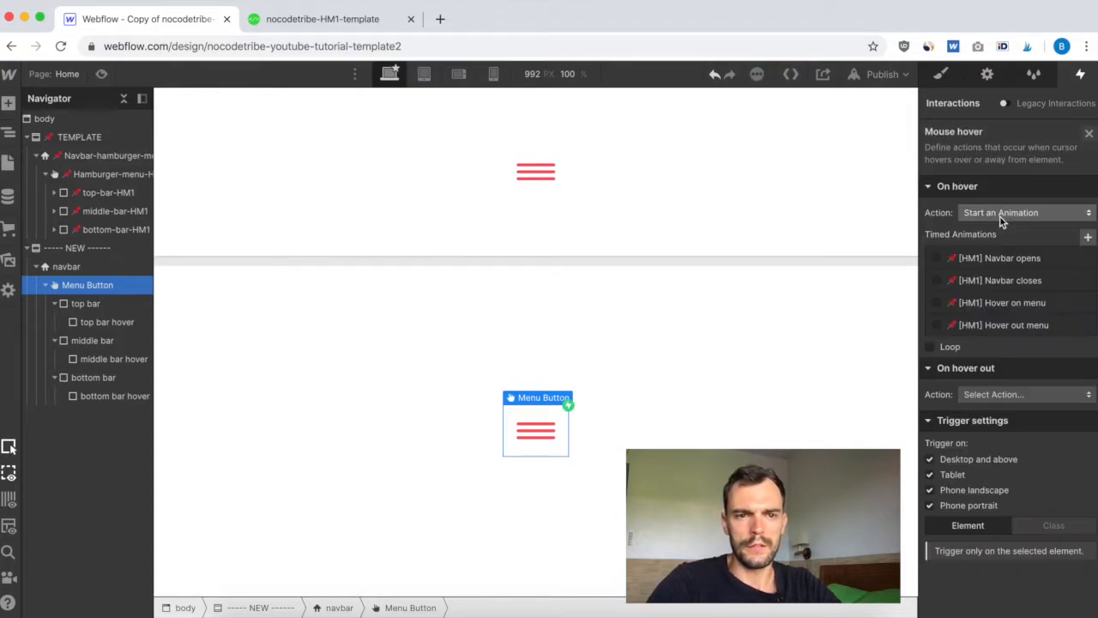
# Step: Create a timed animation for the Menu Button's on-hover action and name it "hover on menu"
pyautogui.click(1088, 236)
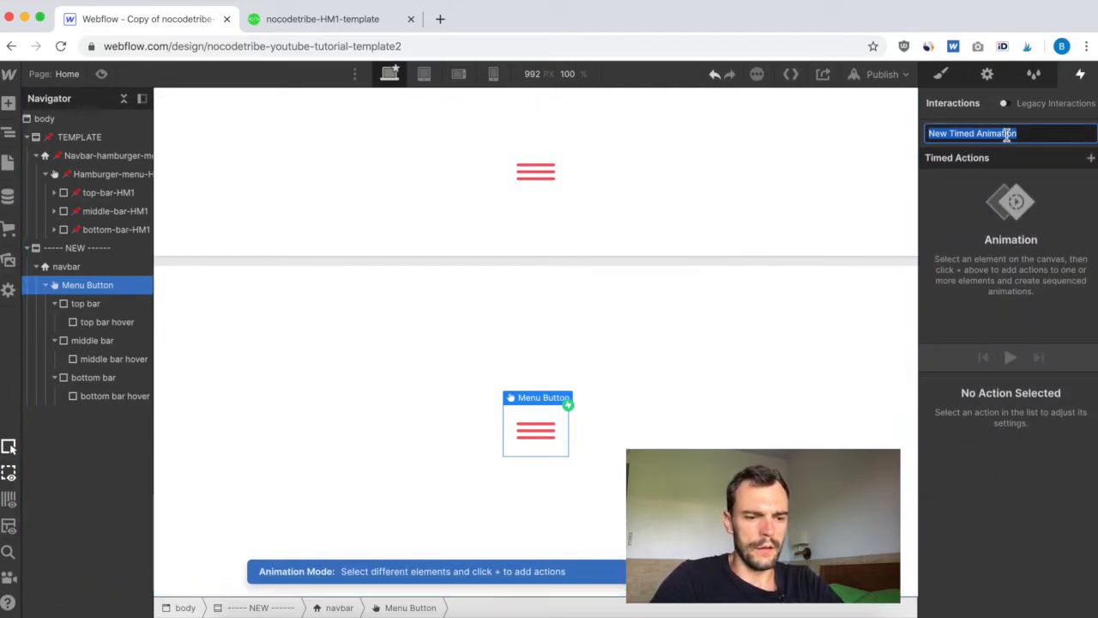
pyautogui.write('hh')
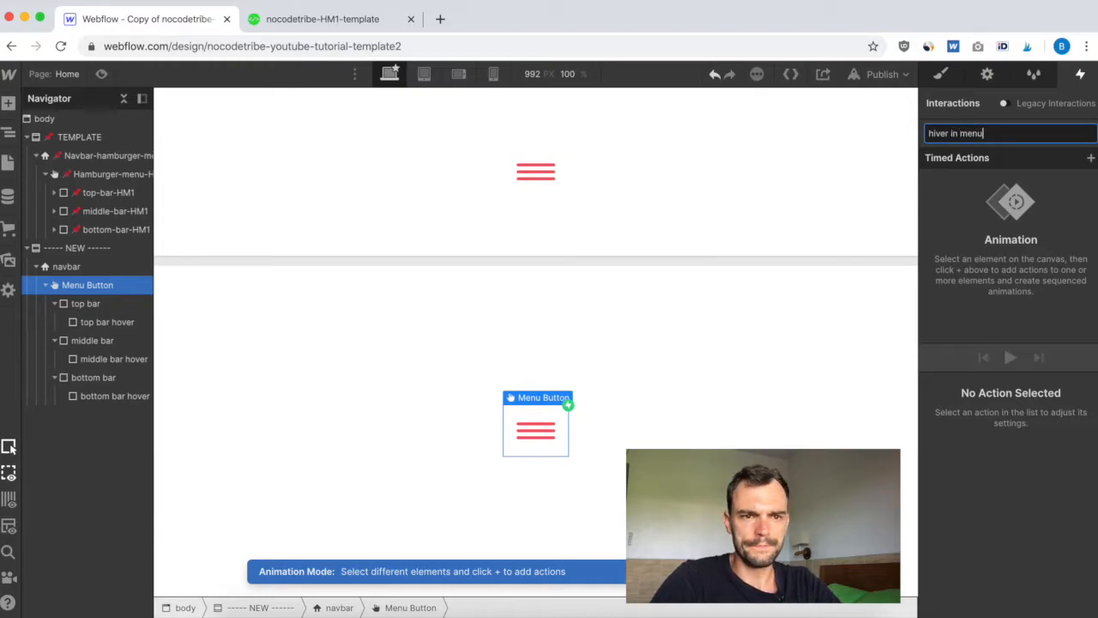
pyautogui.click(936, 133)
pyautogui.press('BackSpace')
pyautogui.write('o')
pyautogui.press('Return')
pyautogui.click(986, 139)
pyautogui.click(958, 133)
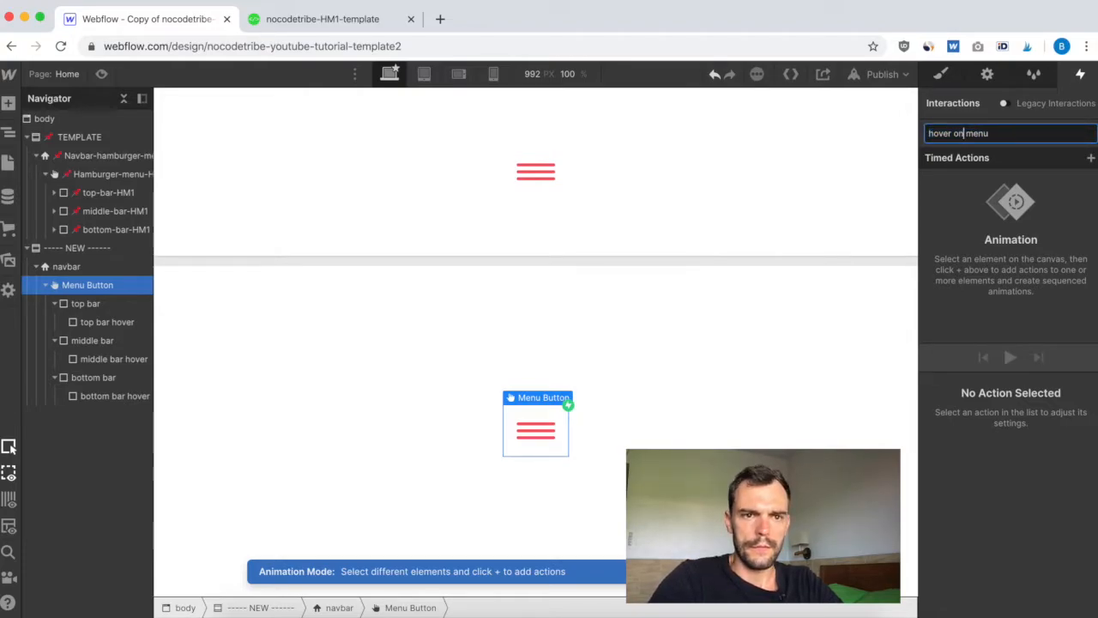
pyautogui.press('Return')
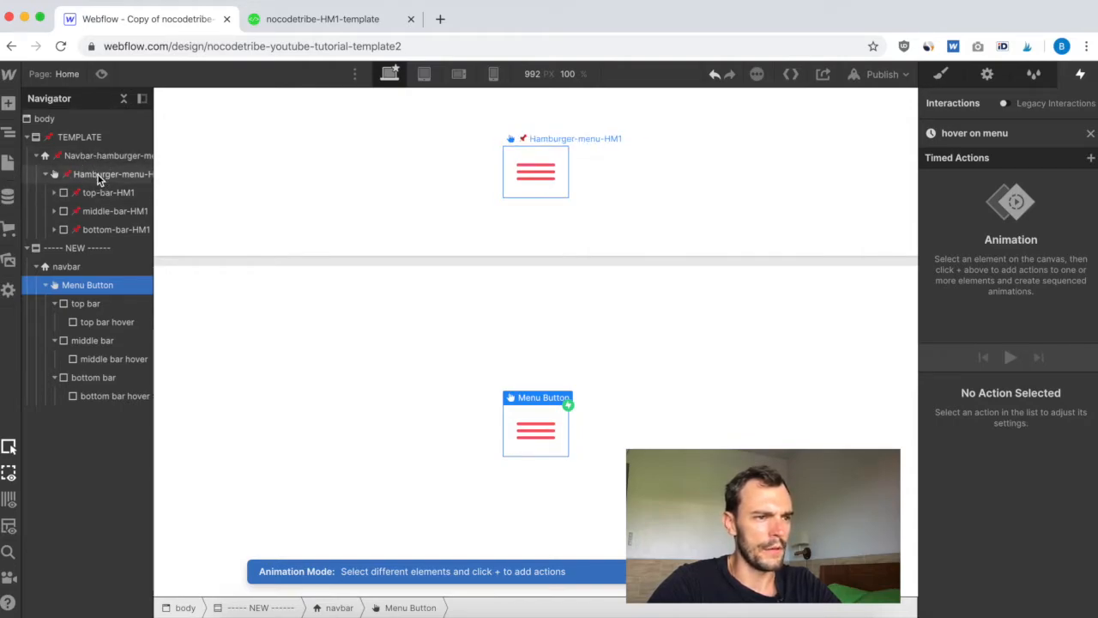
# Step: Examine the template Hamburger-menu's [HM1] Hover on menu animation, checking the timing and move settings of its top and middle bar actions
pyautogui.click(27, 177)
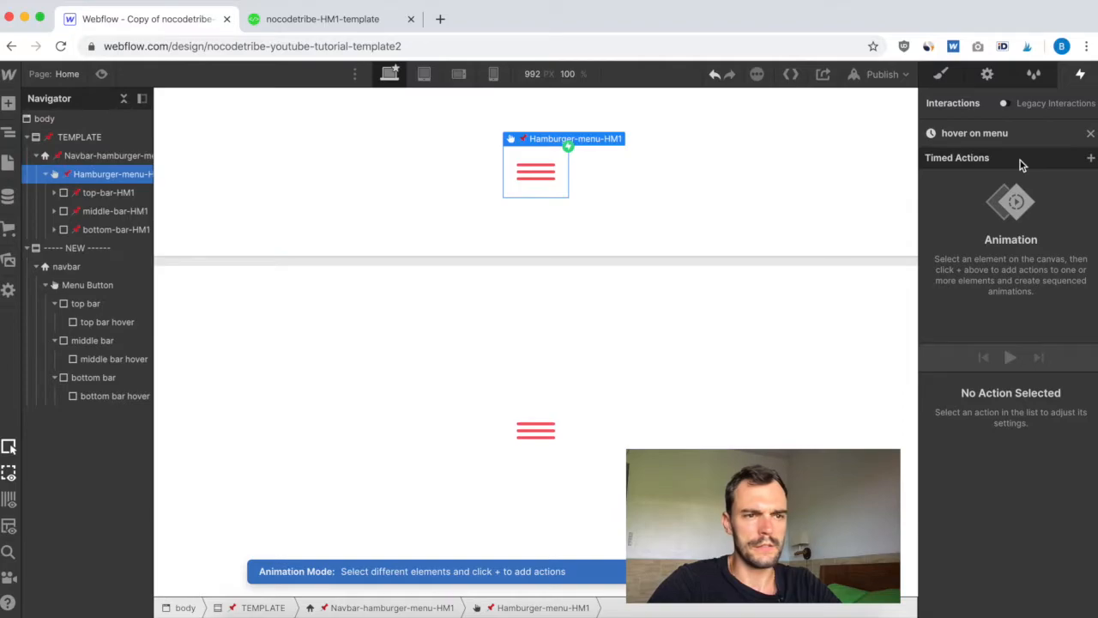
pyautogui.click(1088, 136)
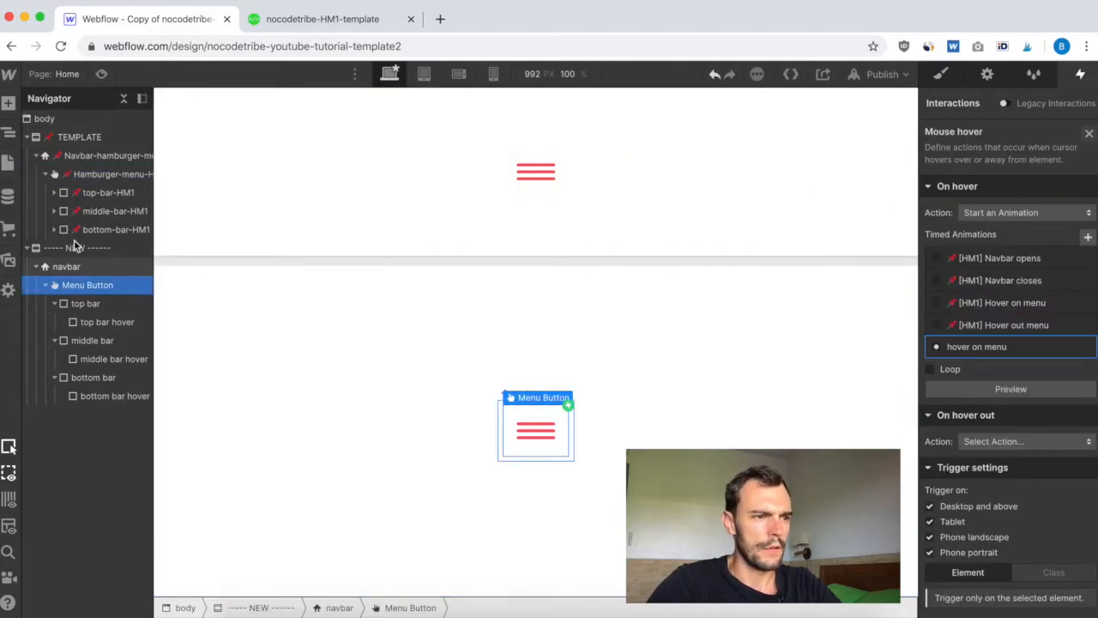
pyautogui.click(82, 174)
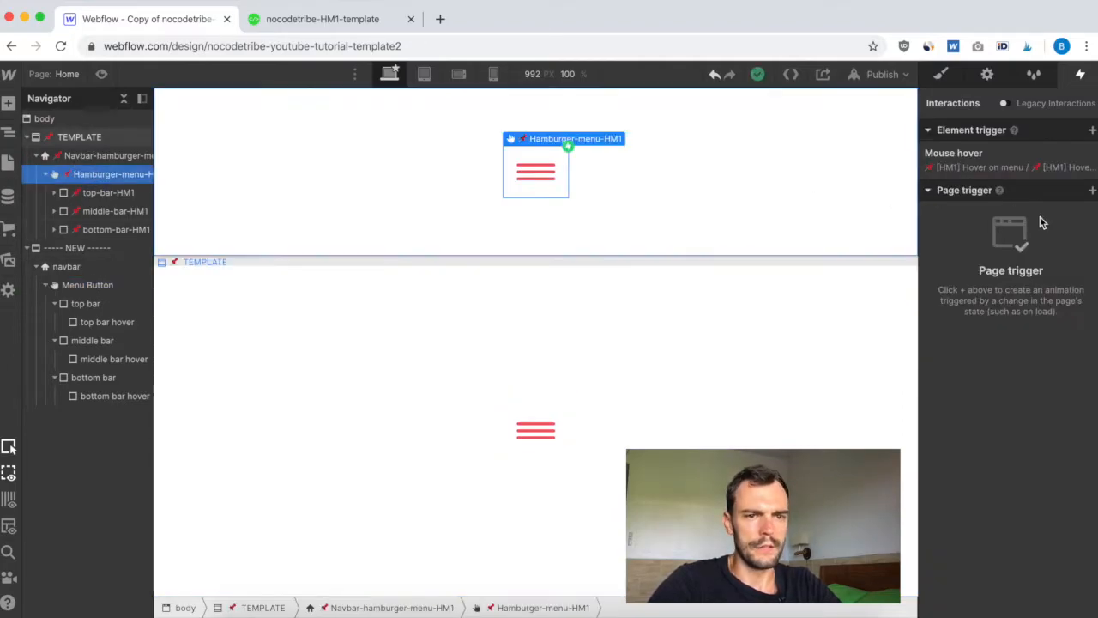
pyautogui.click(994, 166)
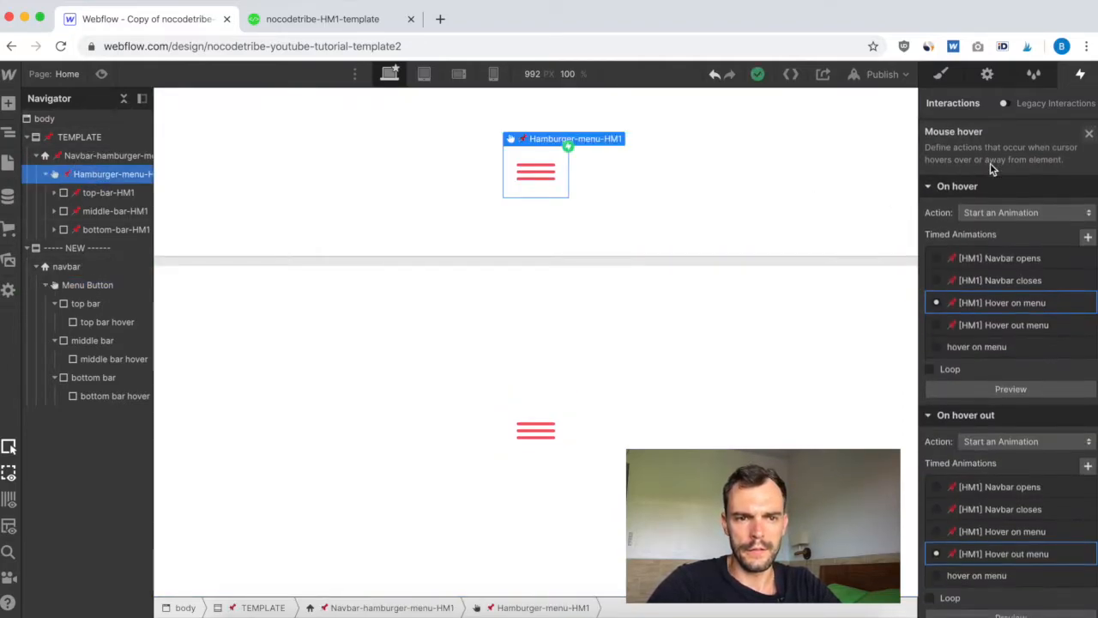
pyautogui.click(1009, 305)
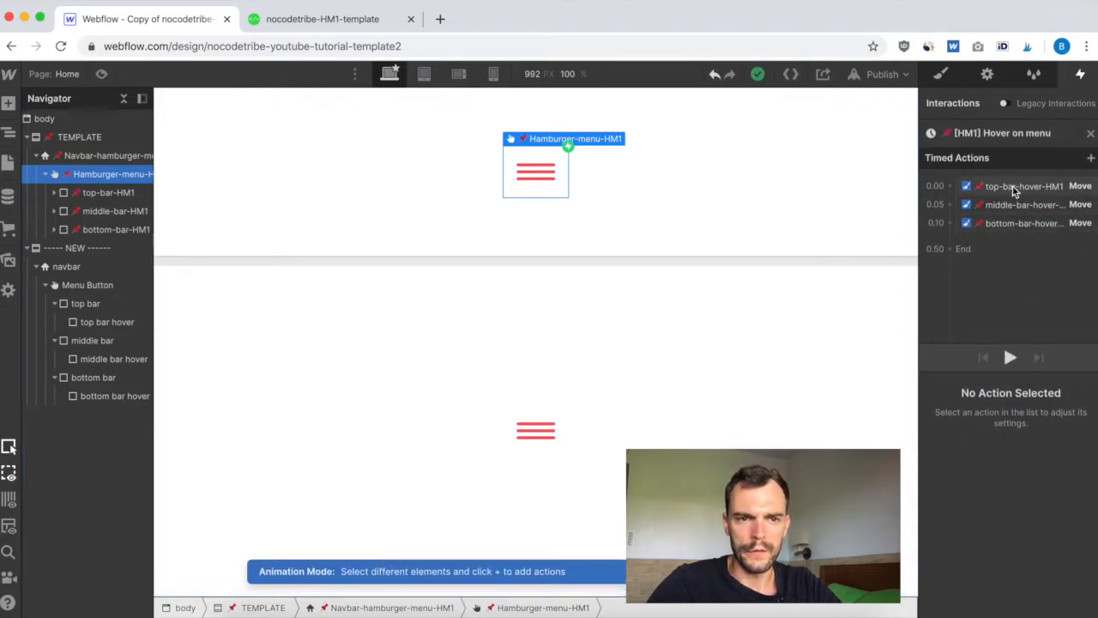
pyautogui.moveTo(995, 188); pyautogui.dragTo(1030, 194)
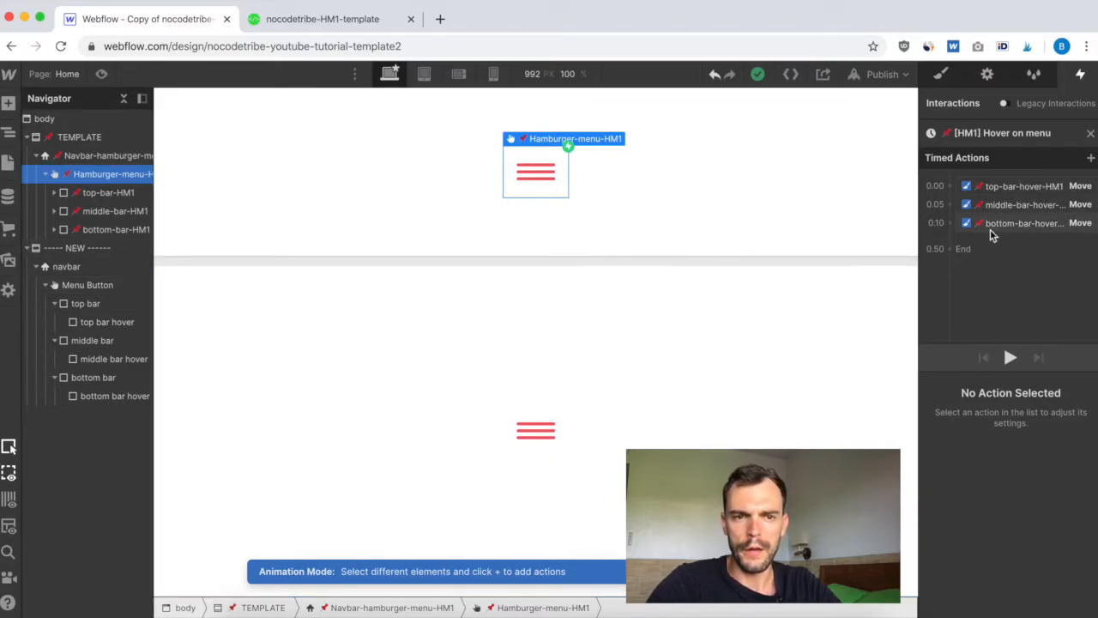
pyautogui.click(1023, 188)
pyautogui.scroll(-1, 1058, 594)
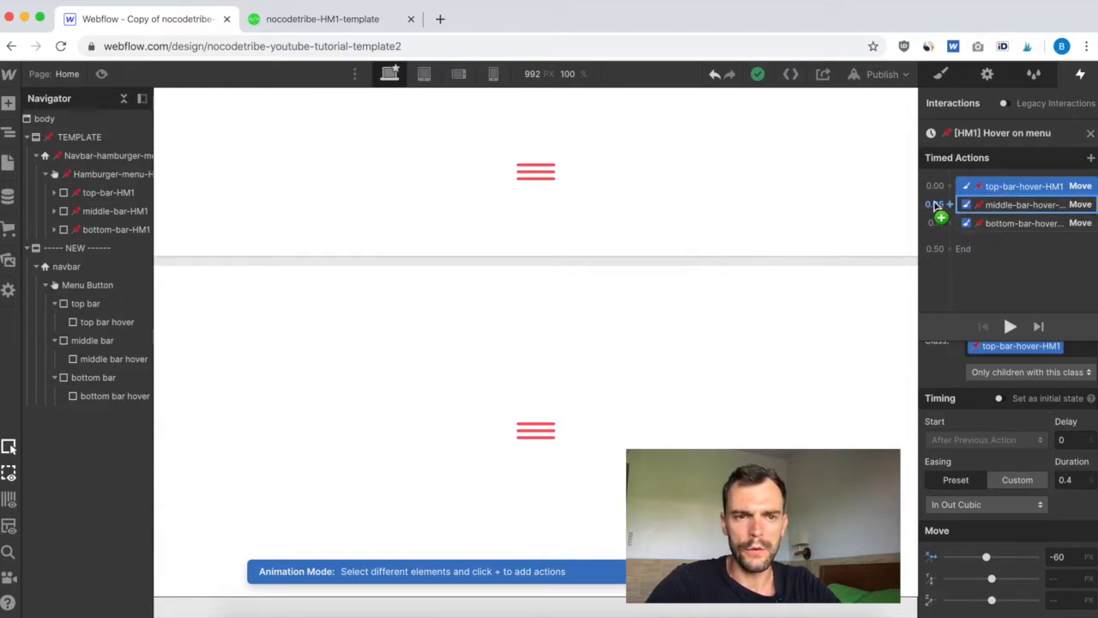
pyautogui.click(1004, 204)
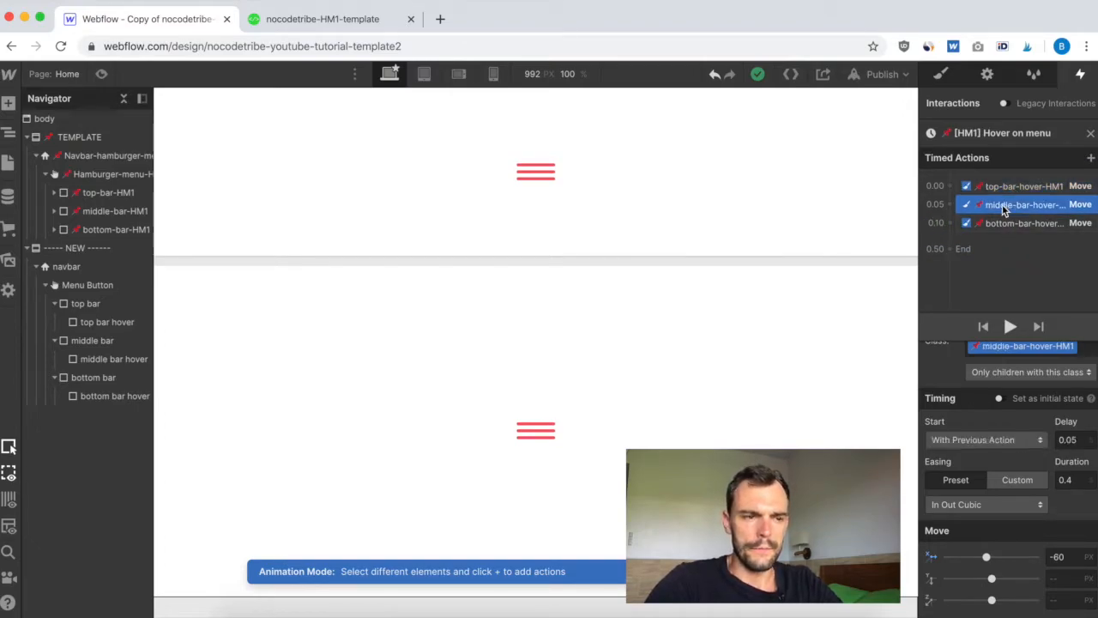
pyautogui.click(87, 285)
pyautogui.click(1090, 133)
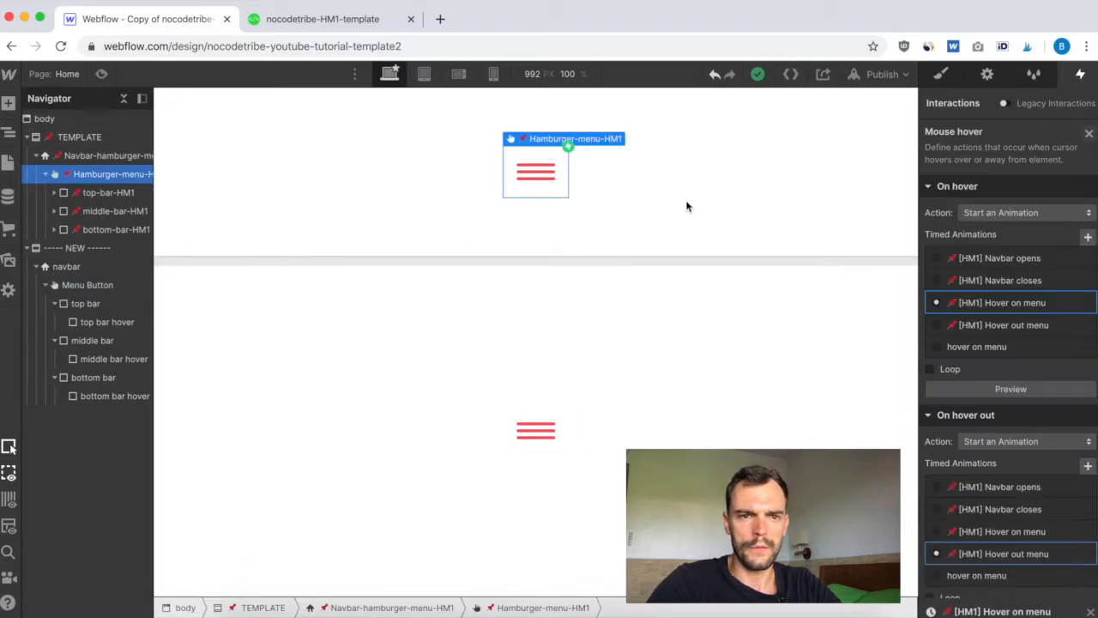
# Step: Open the new Menu Button's "hover on menu" animation and add a Move action for top bar hover
pyautogui.click(87, 285)
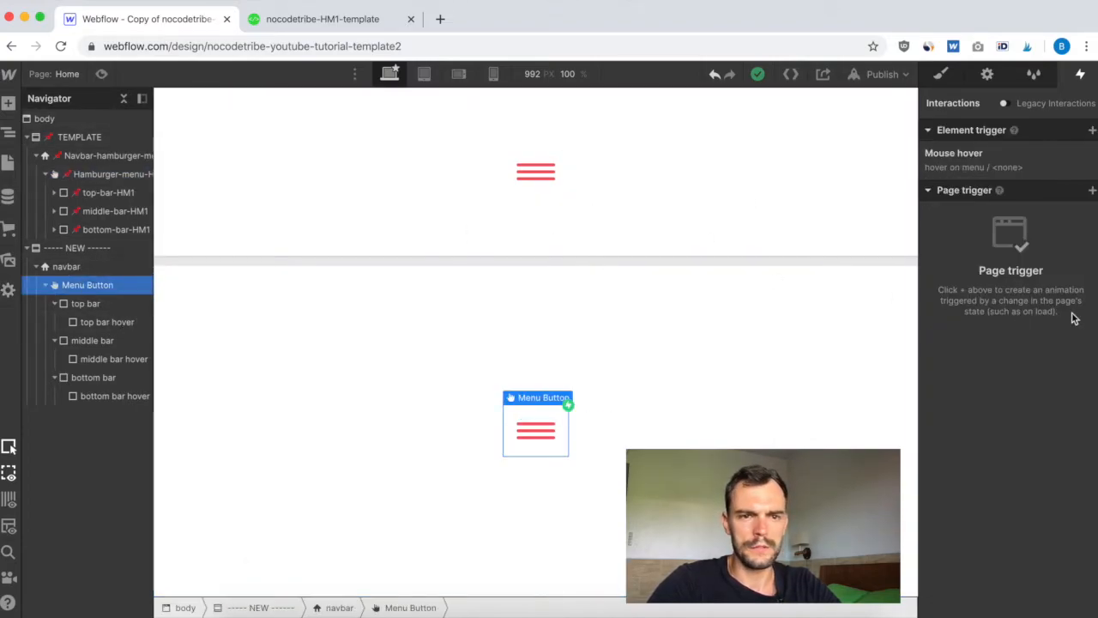
pyautogui.click(964, 157)
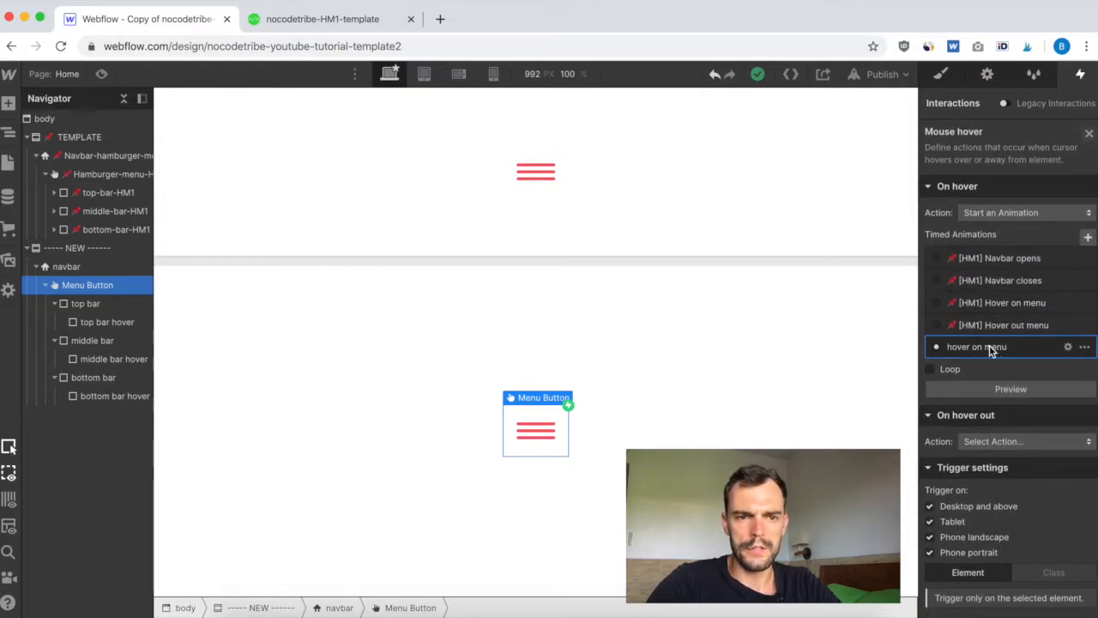
pyautogui.click(989, 345)
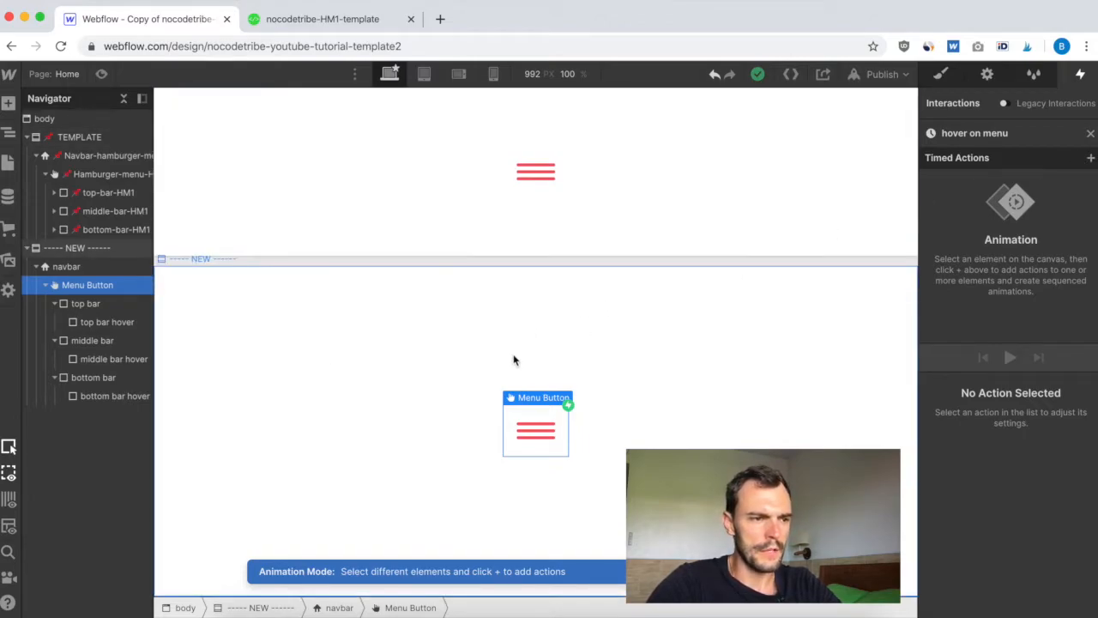
pyautogui.click(97, 325)
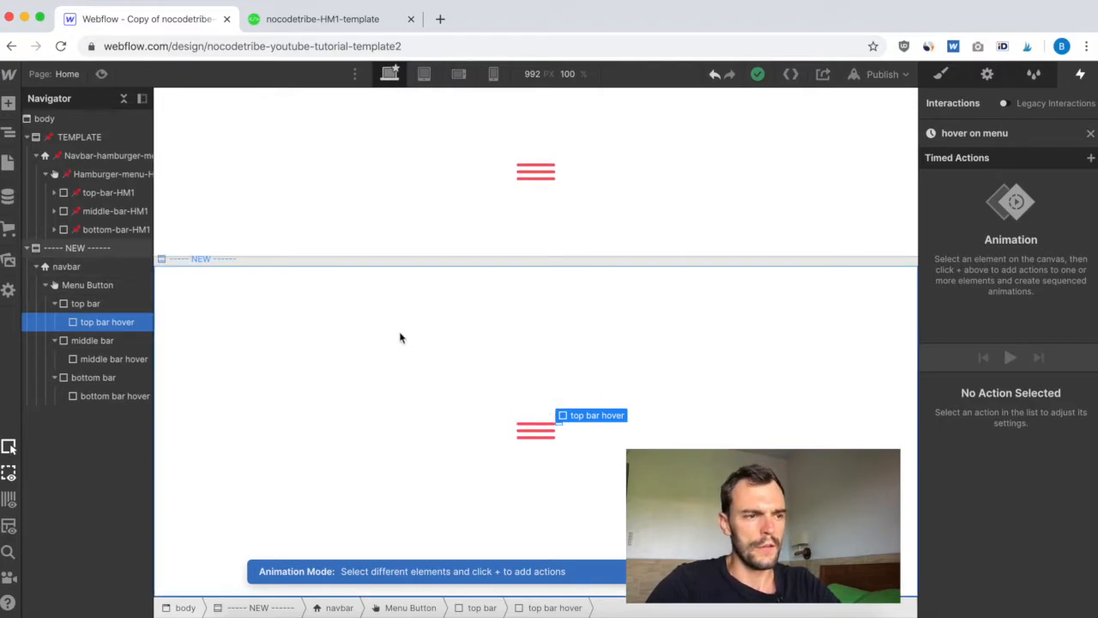
pyautogui.click(1090, 158)
pyautogui.click(970, 204)
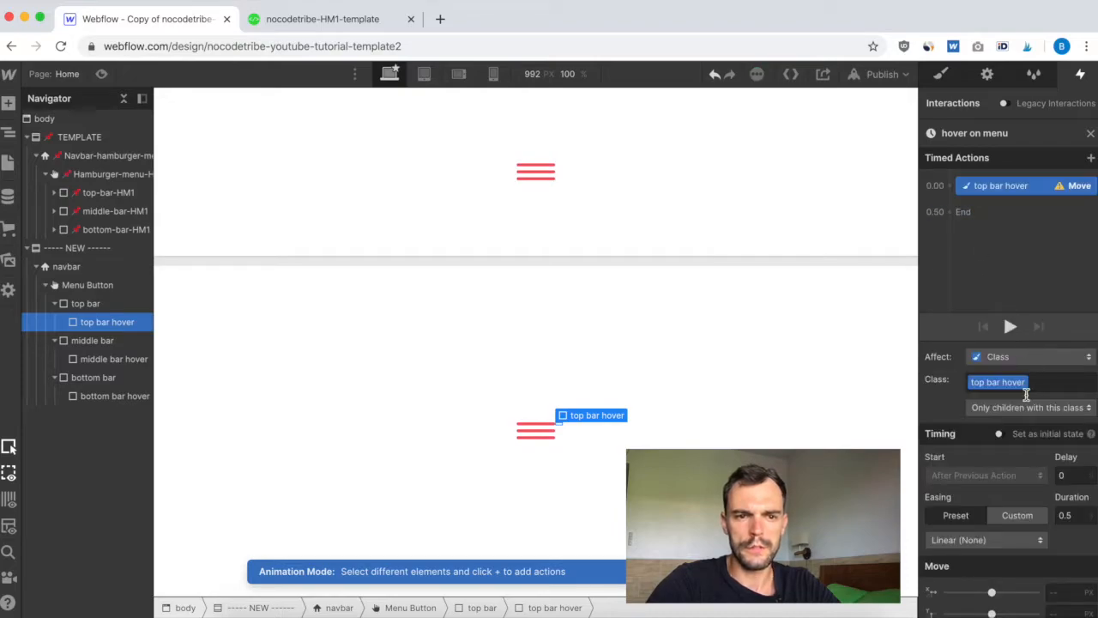
# Step: Set the top bar hover's Move action to a 0.4 duration, Ease In Out easing and an X offset of -60 px
pyautogui.click(1070, 513)
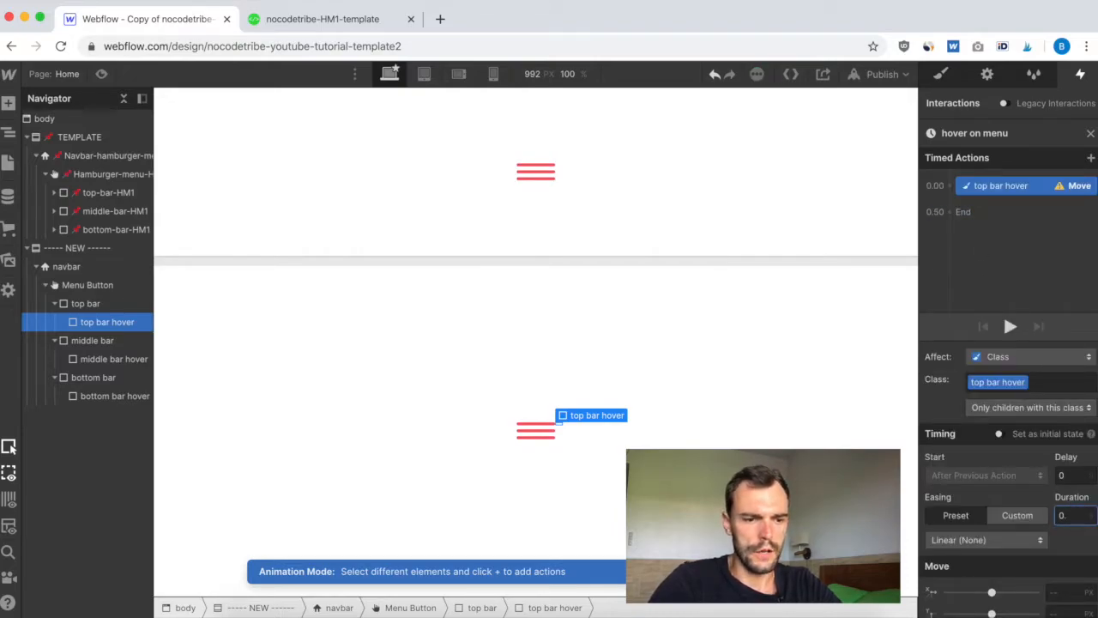
pyautogui.click(1037, 542)
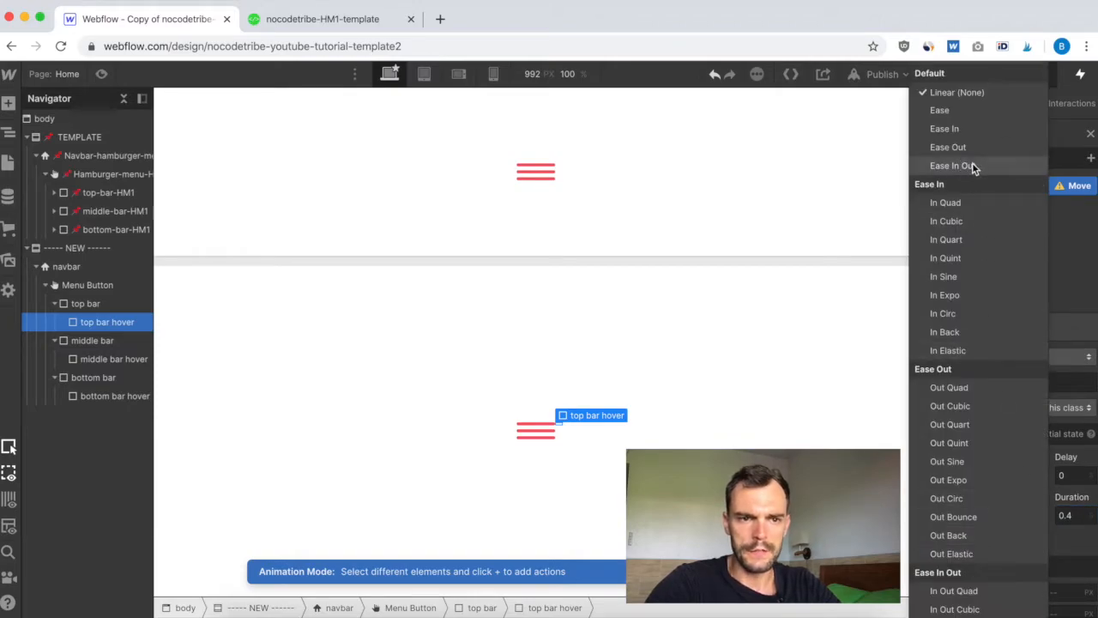
pyautogui.click(972, 163)
pyautogui.scroll(-1, 1025, 505)
pyautogui.click(1056, 557)
pyautogui.write('-60')
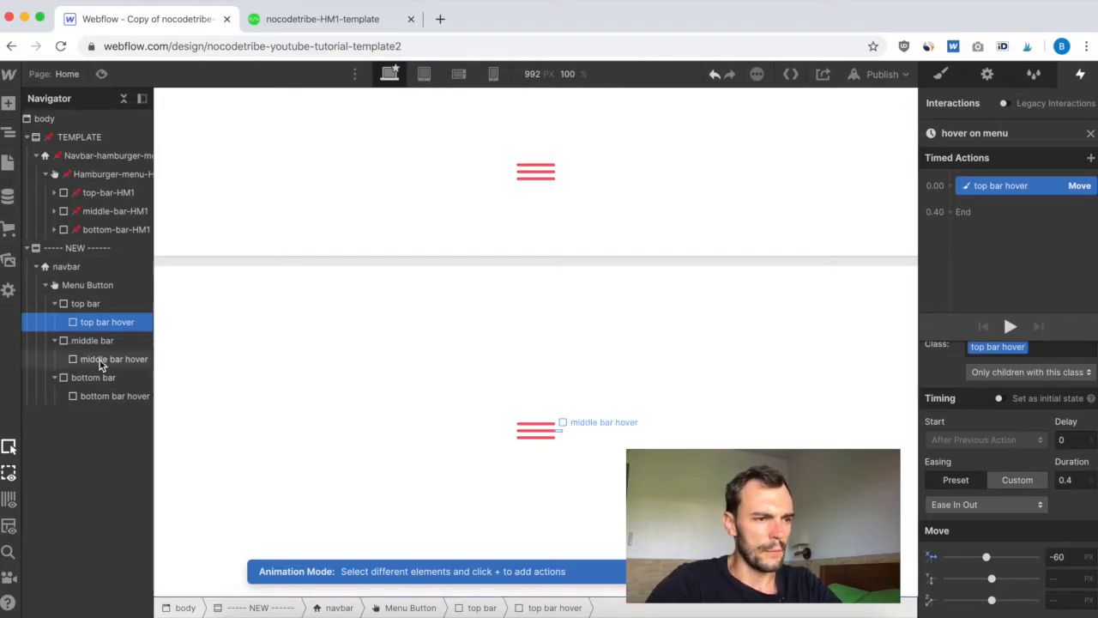
# Step: Add a Move action for middle bar hover alongside the top bar hover action, with a duration of 0.4
pyautogui.click(71, 360)
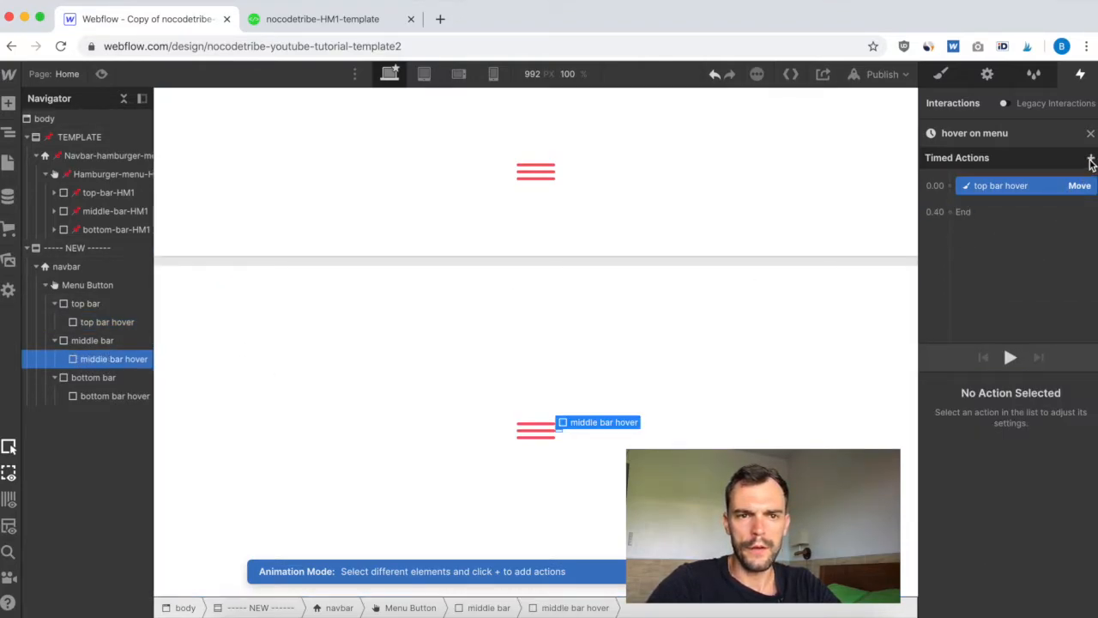
pyautogui.click(950, 187)
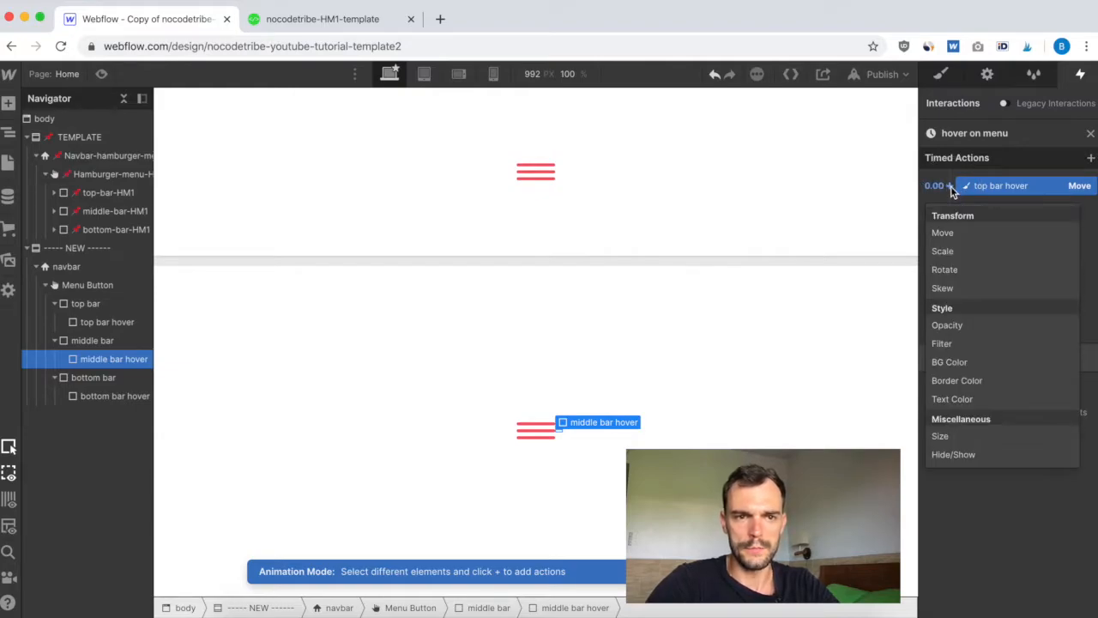
pyautogui.click(950, 231)
pyautogui.click(1073, 480)
pyautogui.press('BackSpace')
pyautogui.write('4')
# Step: Give the middle bar hover's Move action Ease In Out easing, an X offset of -60 px and a 0.05 delay
pyautogui.click(1015, 503)
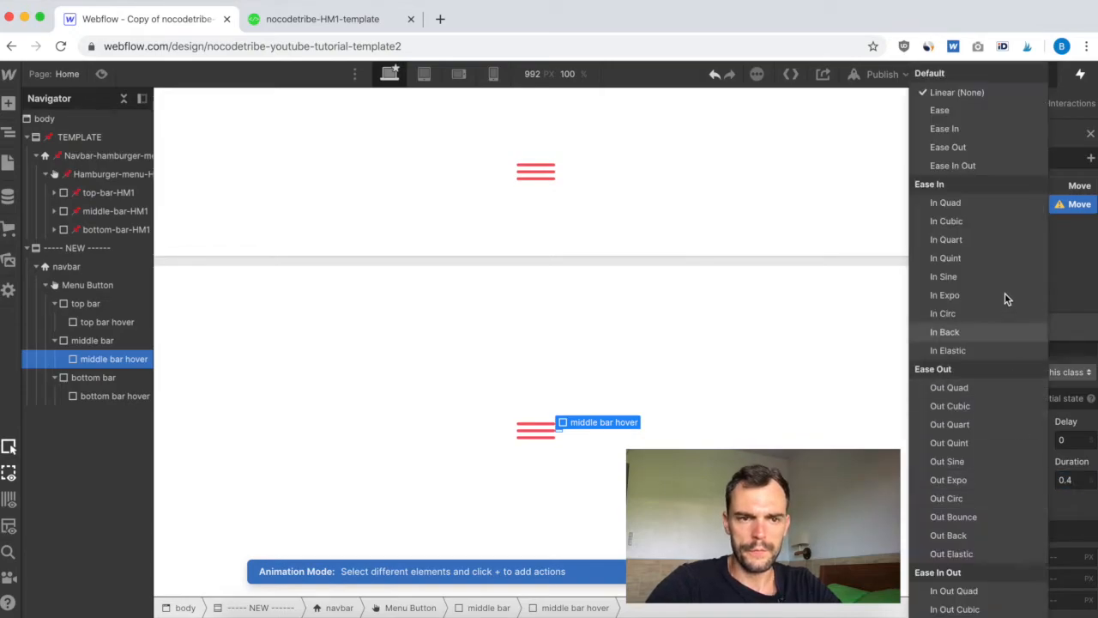
pyautogui.click(973, 166)
pyautogui.click(1063, 557)
pyautogui.write('-60')
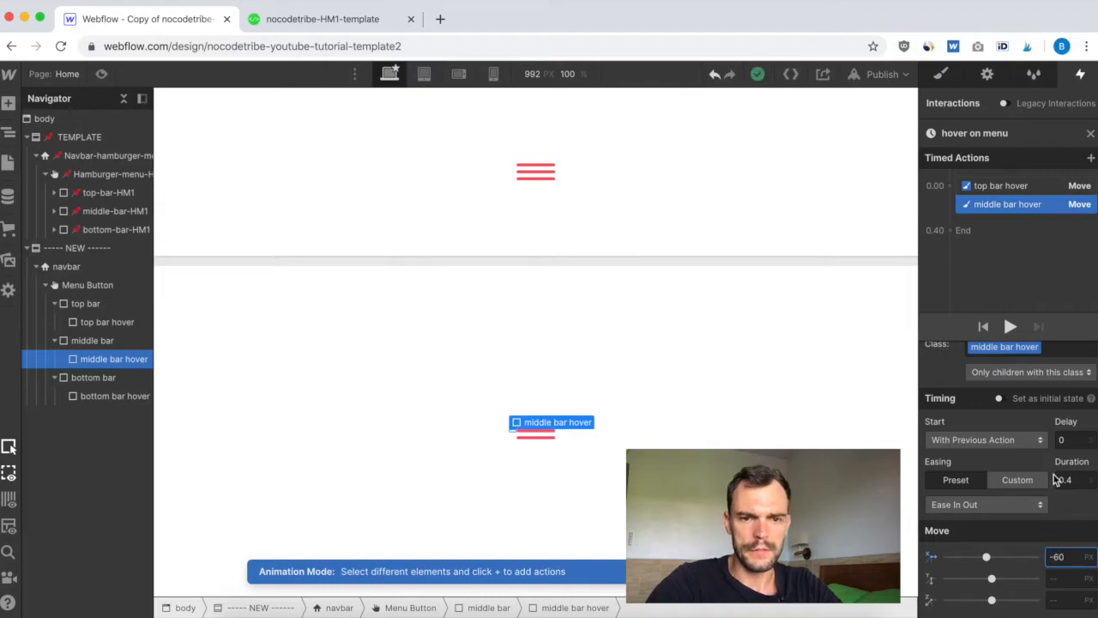
pyautogui.click(1066, 440)
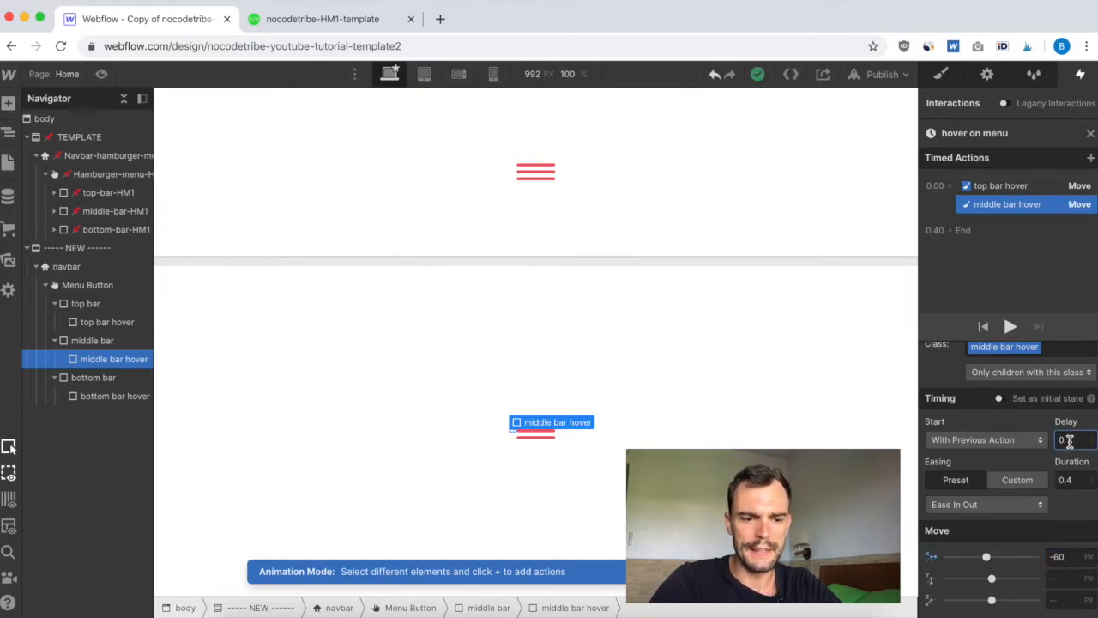
pyautogui.write('0.05')
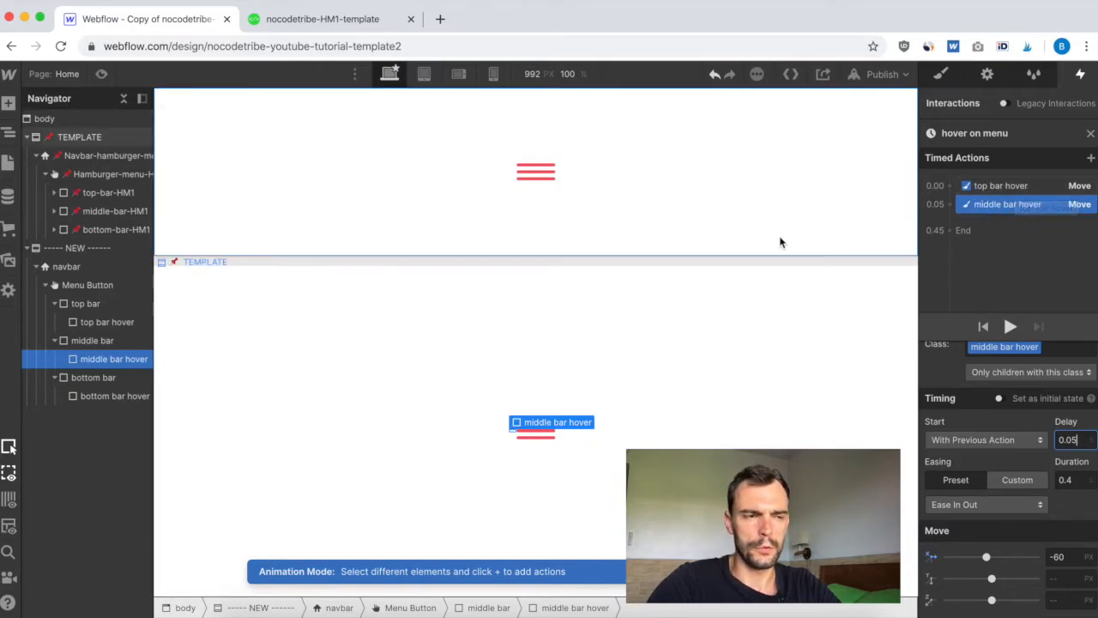
# Step: Switch to the published nocodetribe-HM1-template page and try the hamburger icon's animation again
pyautogui.click(326, 20)
pyautogui.click(548, 245)
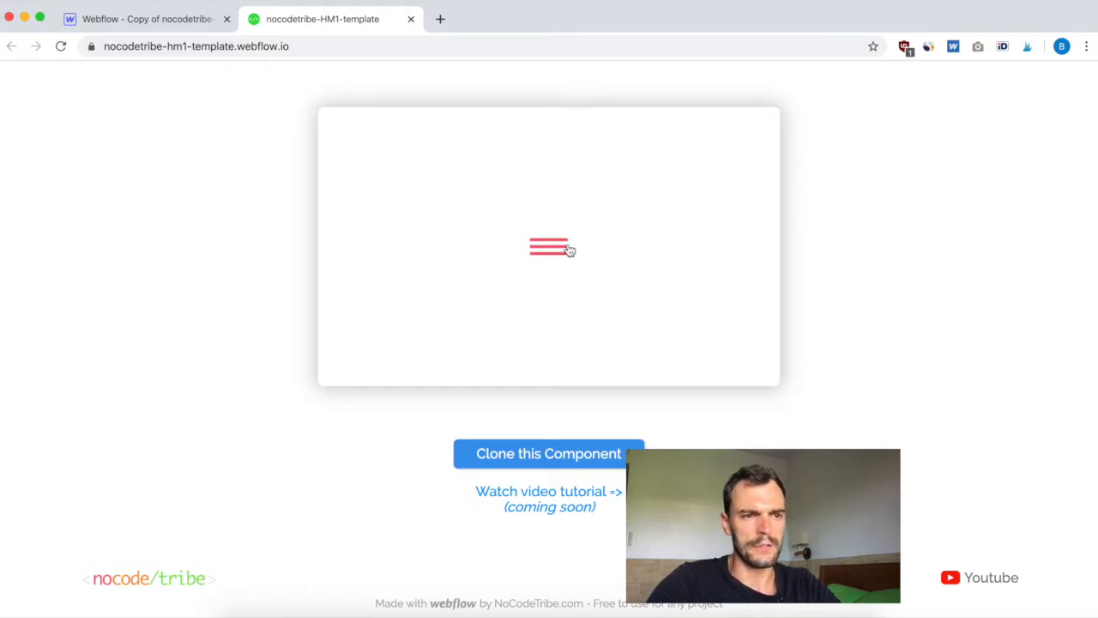
# Step: Return to the Webflow Designer and add a Move action for bottom bar hover alongside the middle bar hover action
pyautogui.click(146, 19)
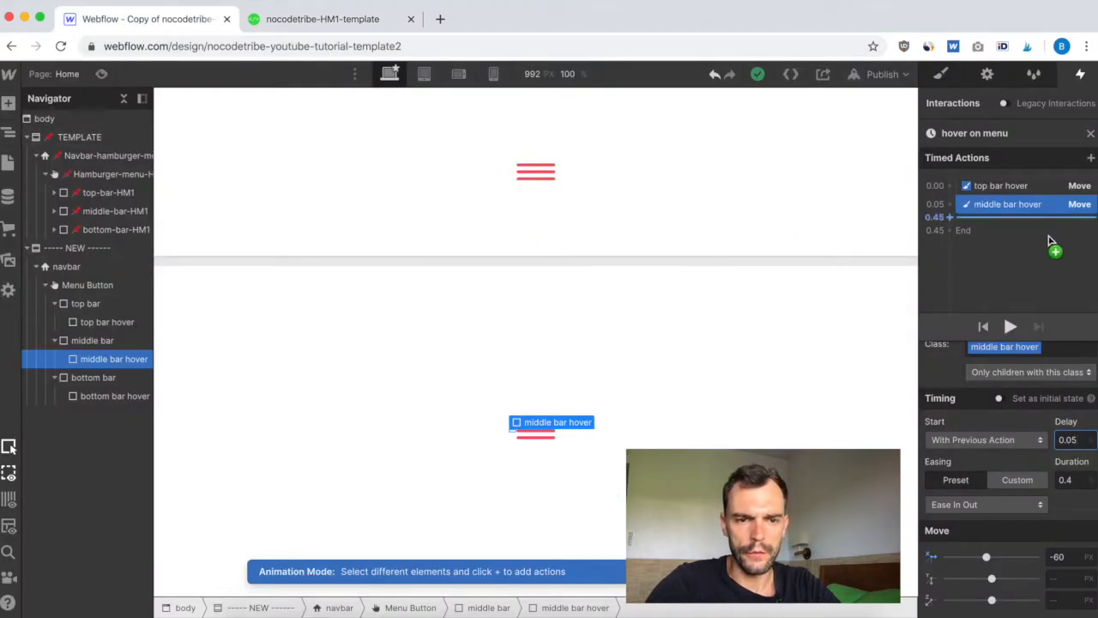
pyautogui.click(90, 397)
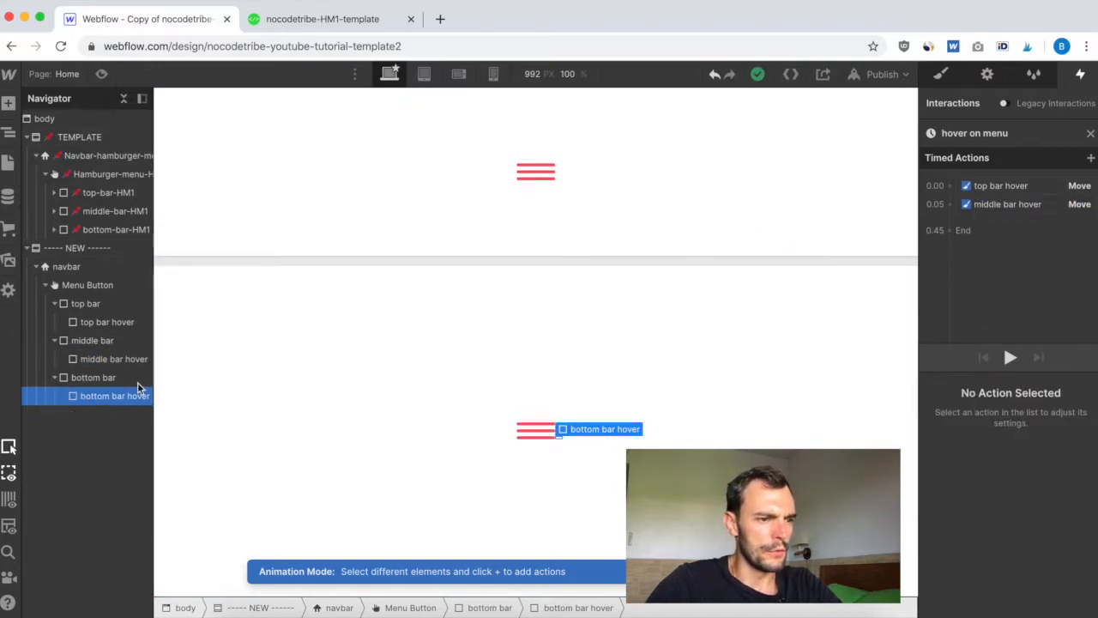
pyautogui.moveTo(973, 211); pyautogui.dragTo(950, 208)
pyautogui.click(950, 206)
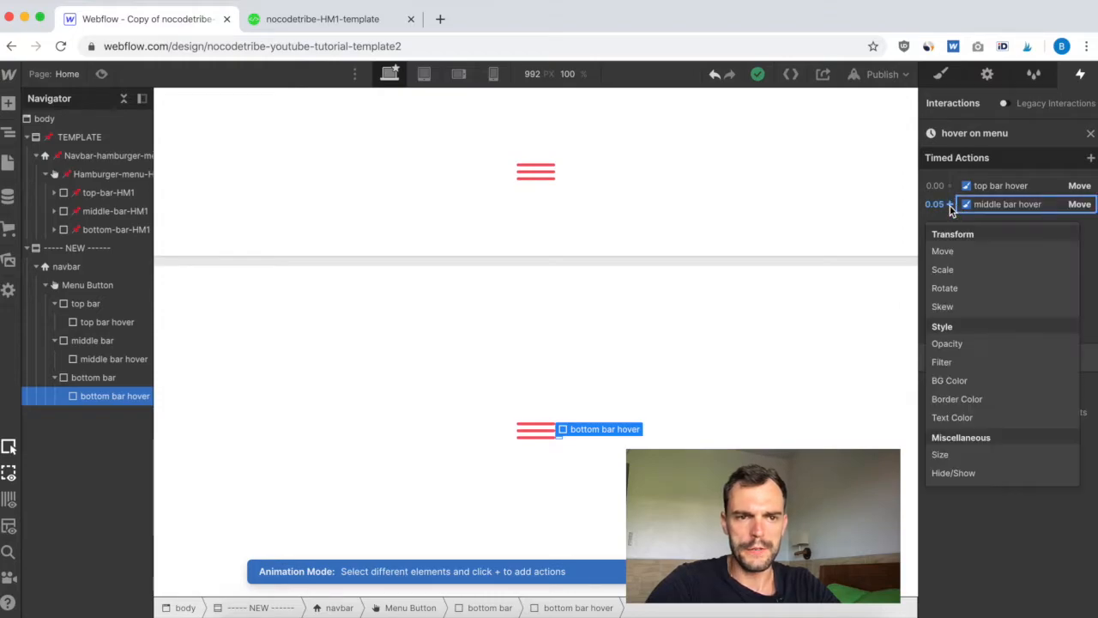
pyautogui.click(948, 250)
# Step: Give the bottom bar hover's Move action a 0.1 delay, 0.4 duration, Ease In Out easing and an X offset of -60 px
pyautogui.click(1079, 440)
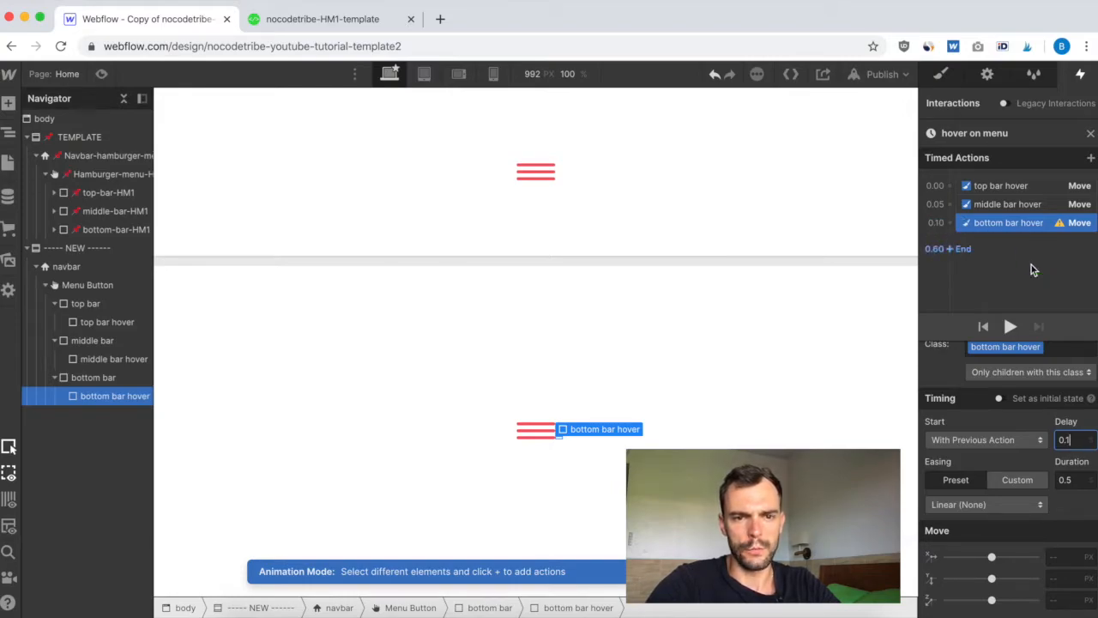
pyautogui.click(1075, 480)
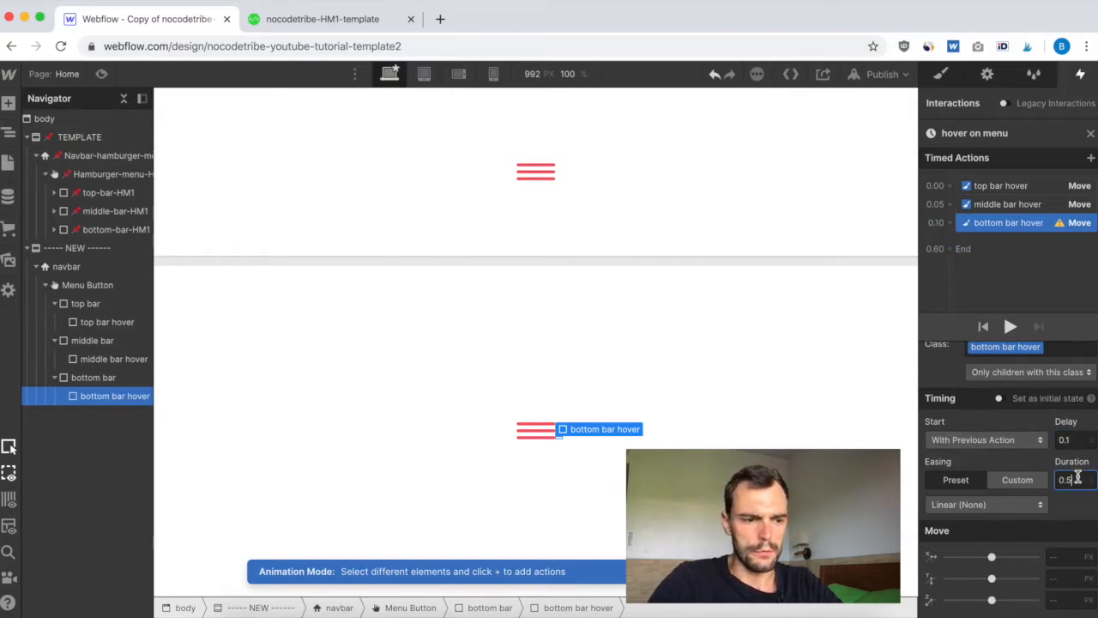
pyautogui.click(1005, 506)
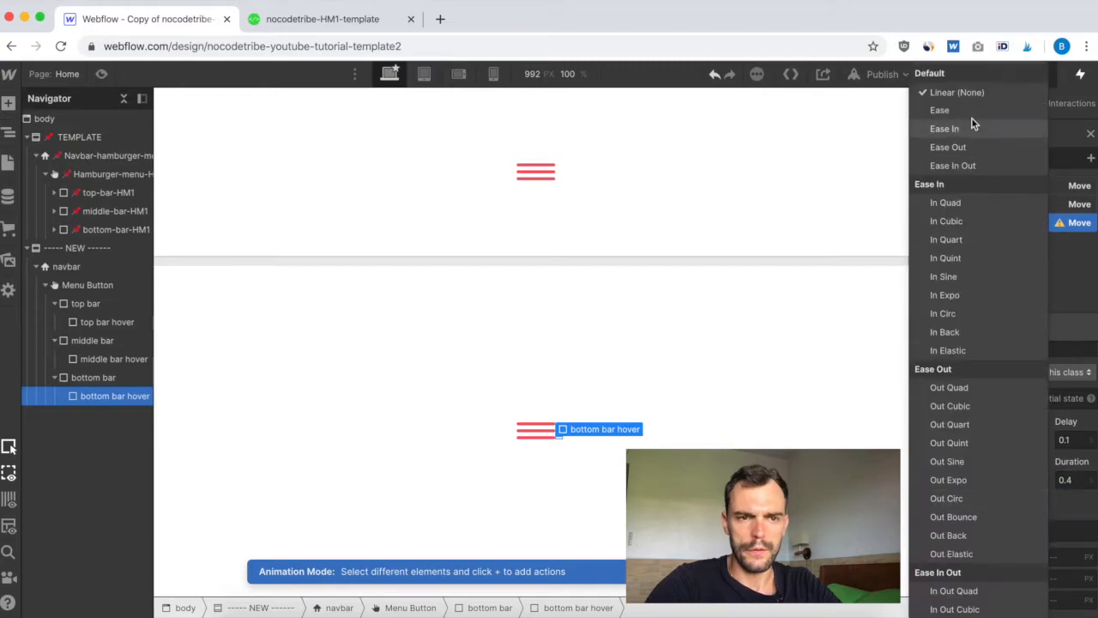
pyautogui.click(963, 167)
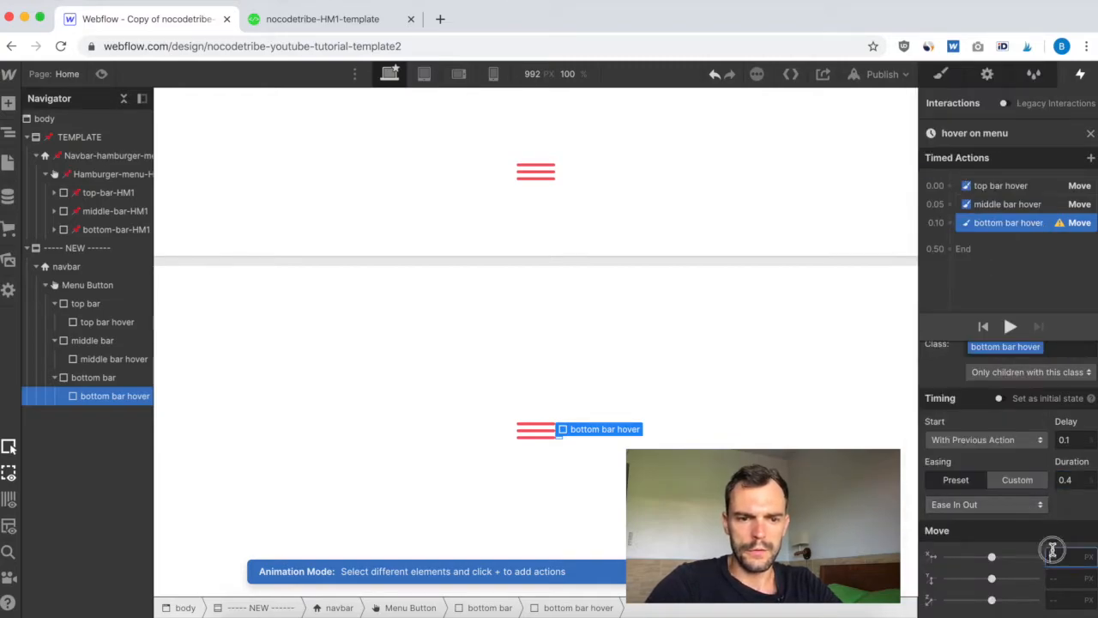
pyautogui.click(1064, 556)
pyautogui.write('-60')
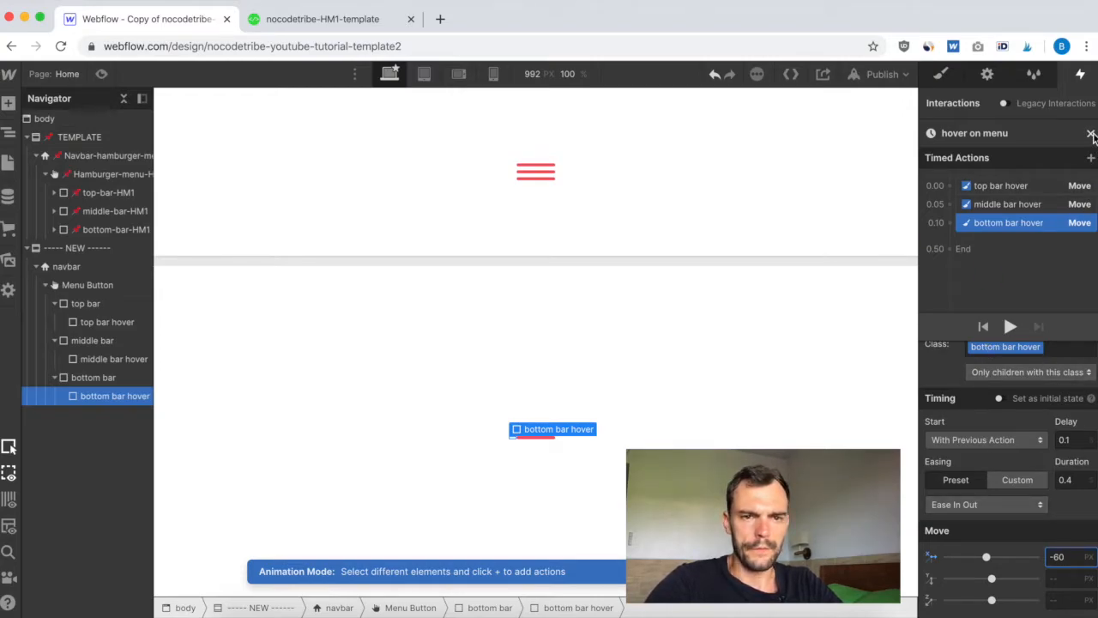
# Step: Preview the complete "hover on menu" animation and return to the Menu Button's Mouse hover settings
pyautogui.click(1010, 326)
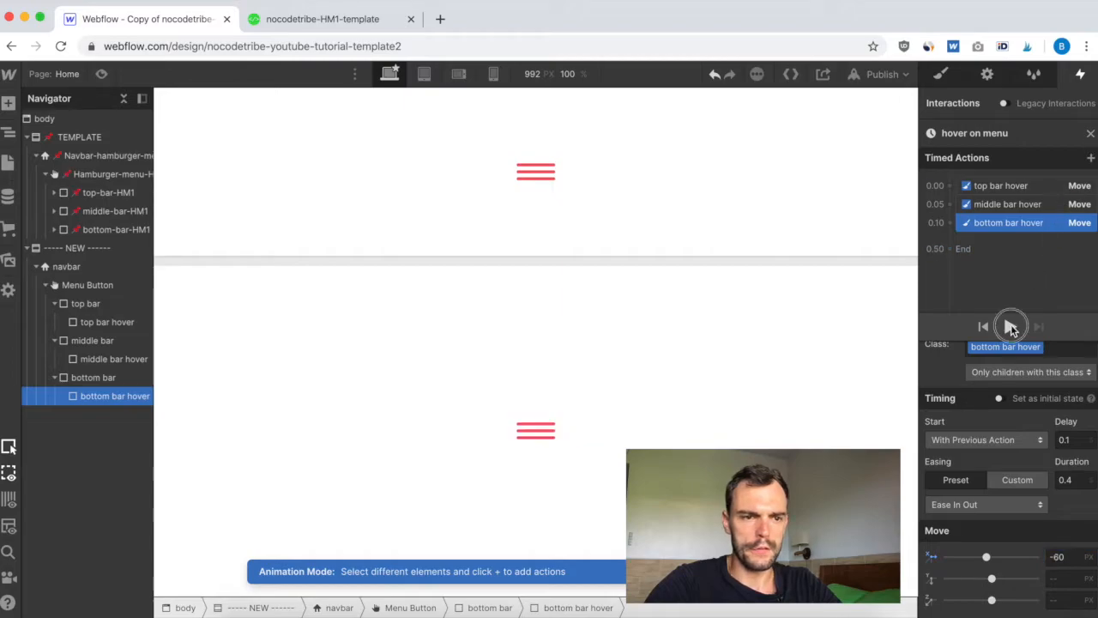
pyautogui.click(1011, 327)
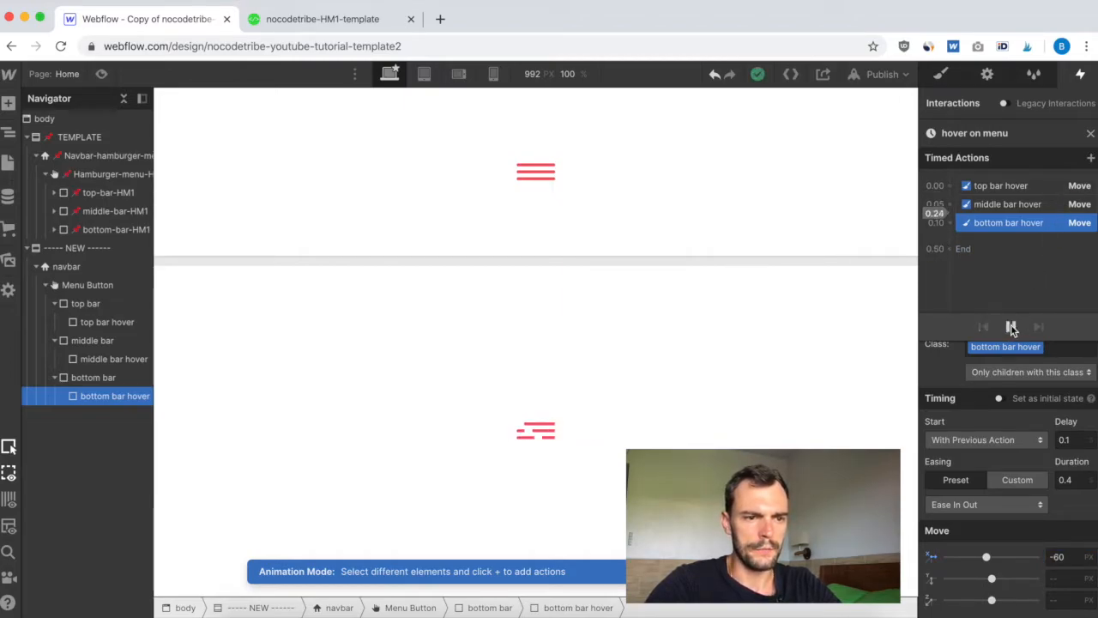
pyautogui.click(1091, 135)
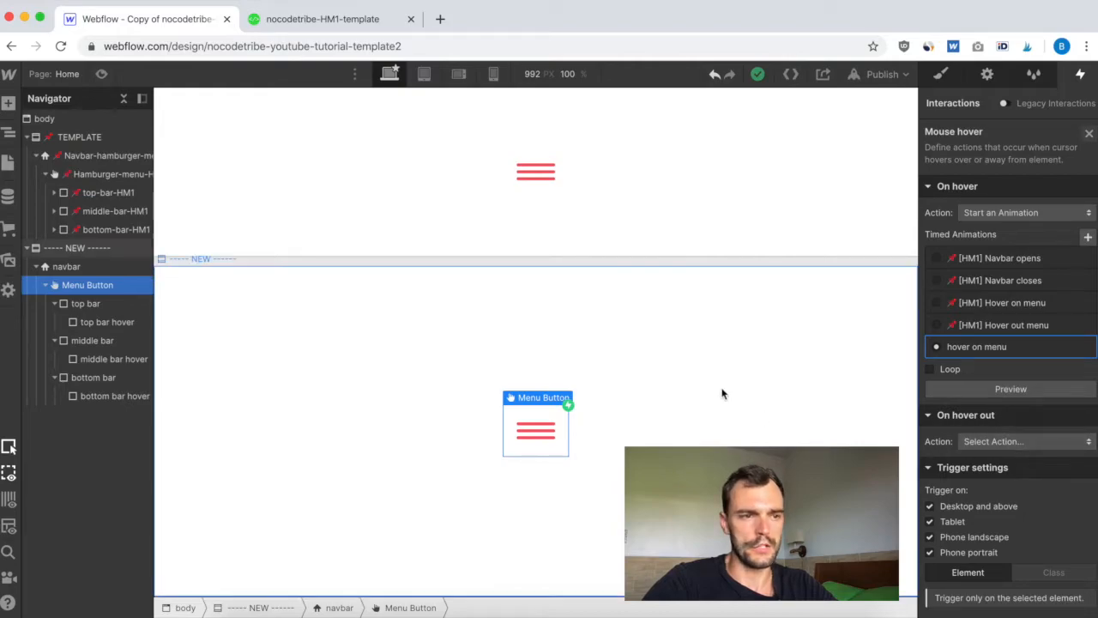
# Step: Check the hover-out effect on the published template page, and set the Menu Button's On hover out action to Start an Animation
pyautogui.click(302, 20)
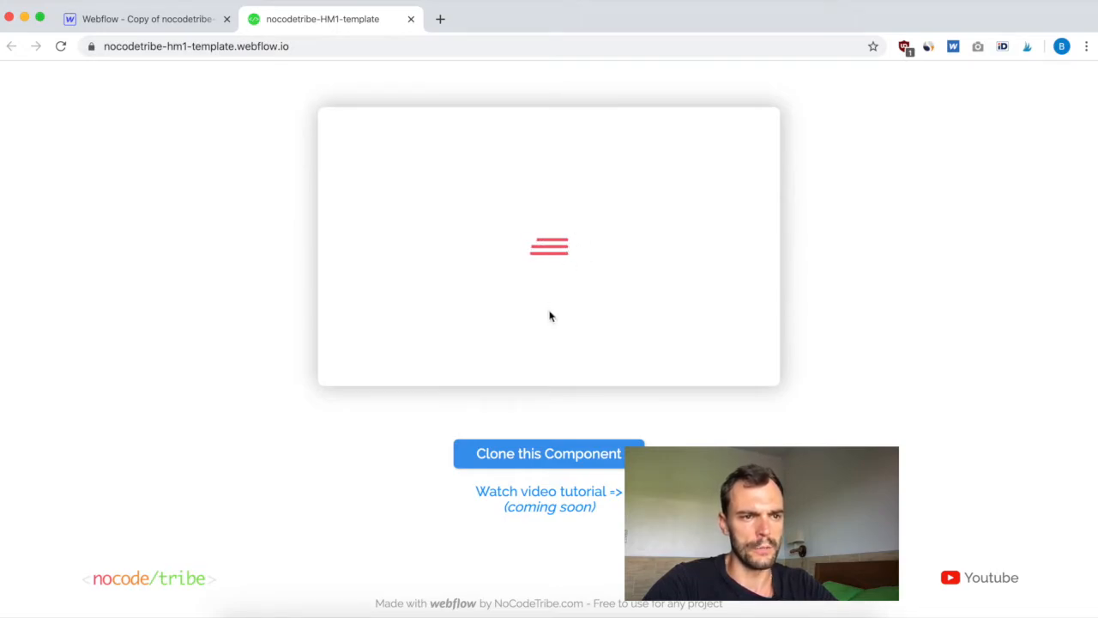
pyautogui.click(159, 19)
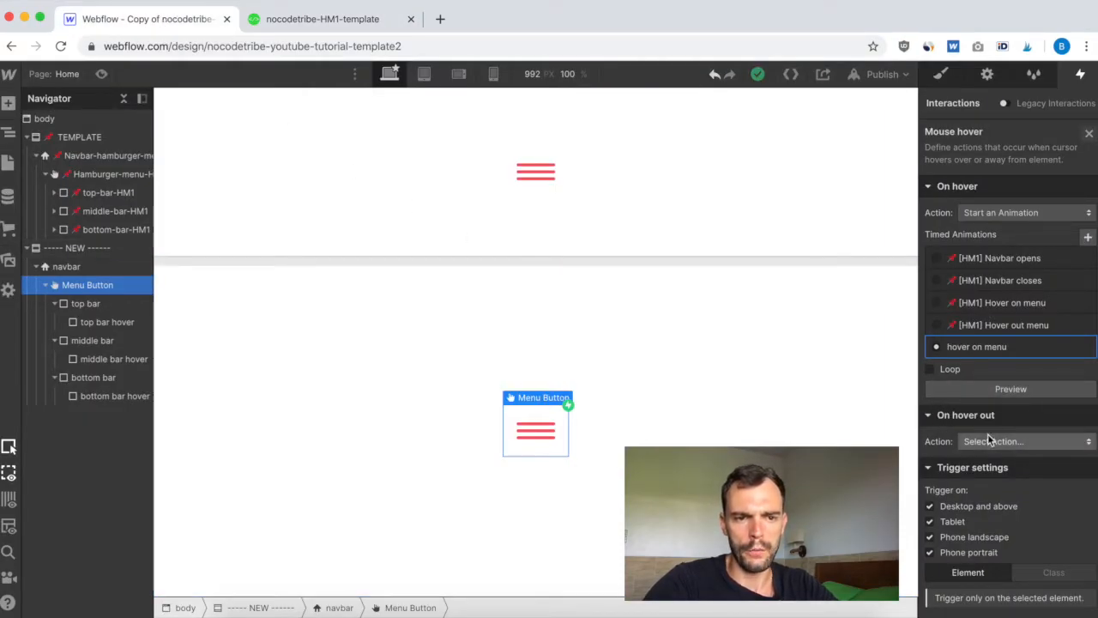
pyautogui.click(1032, 441)
pyautogui.click(993, 207)
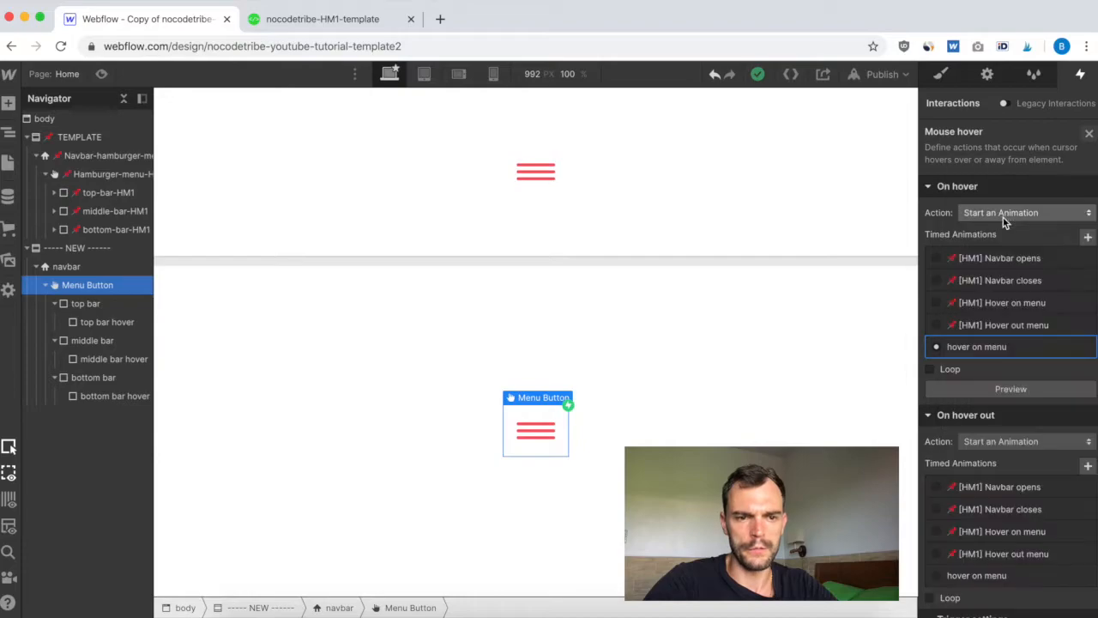
# Step: Create a new, empty timed animation named "hover out menu" for the Menu Button's hover out and leave its editor
pyautogui.click(1088, 465)
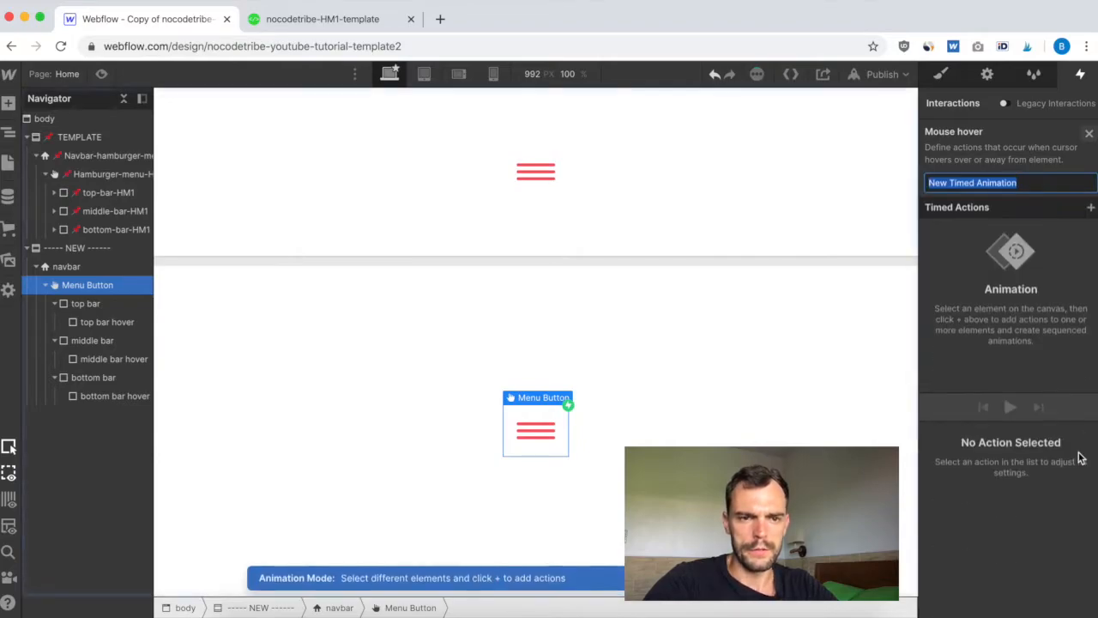
pyautogui.write('hover out menu')
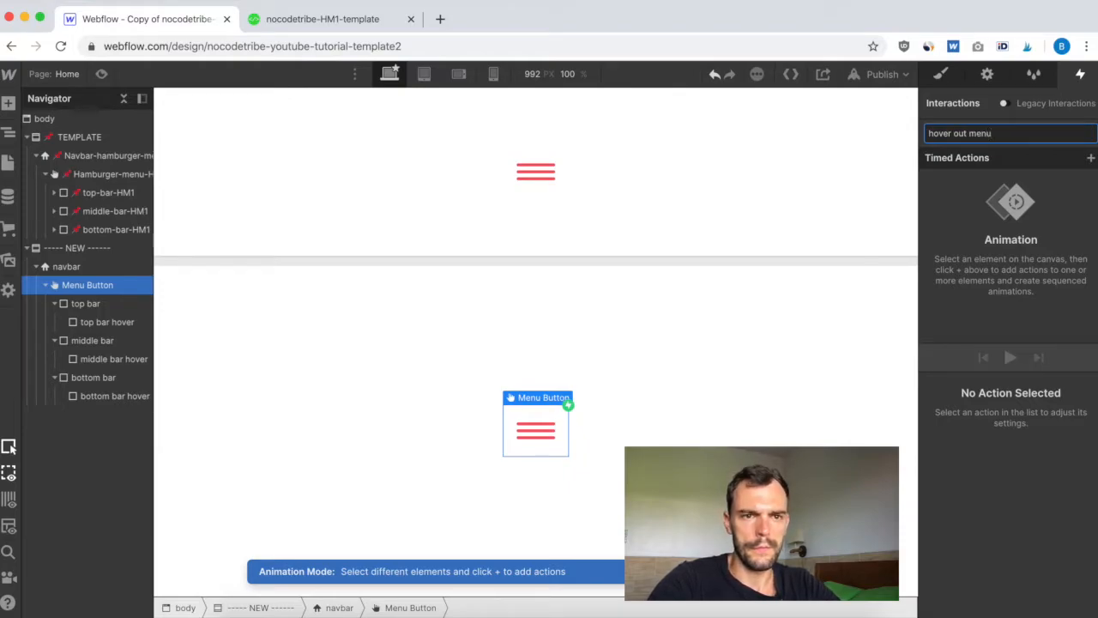
pyautogui.press('Return')
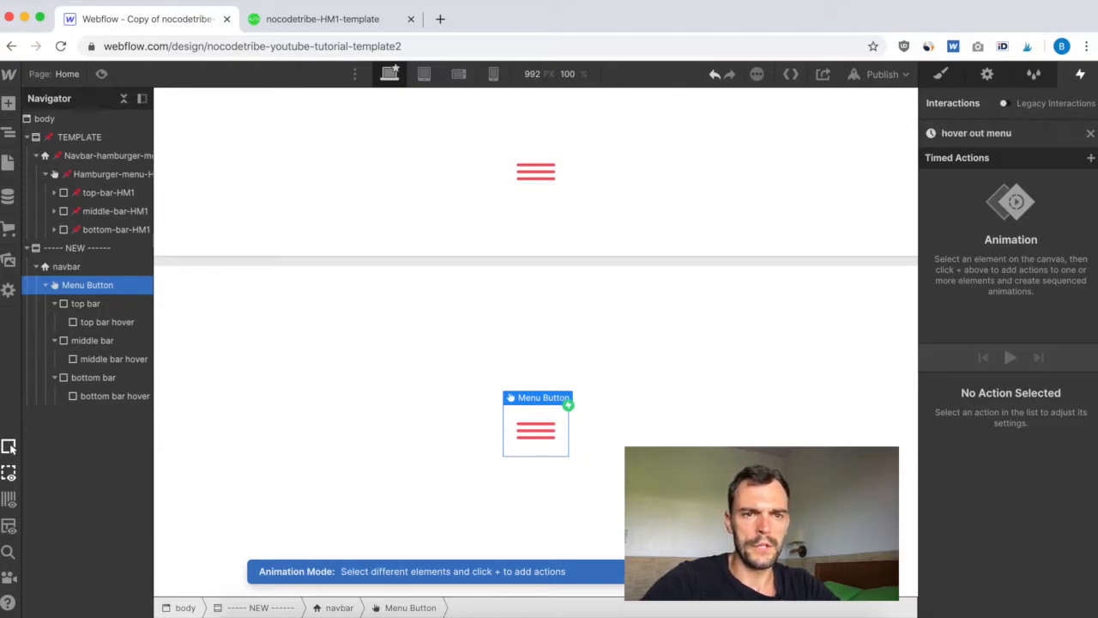
pyautogui.click(1091, 134)
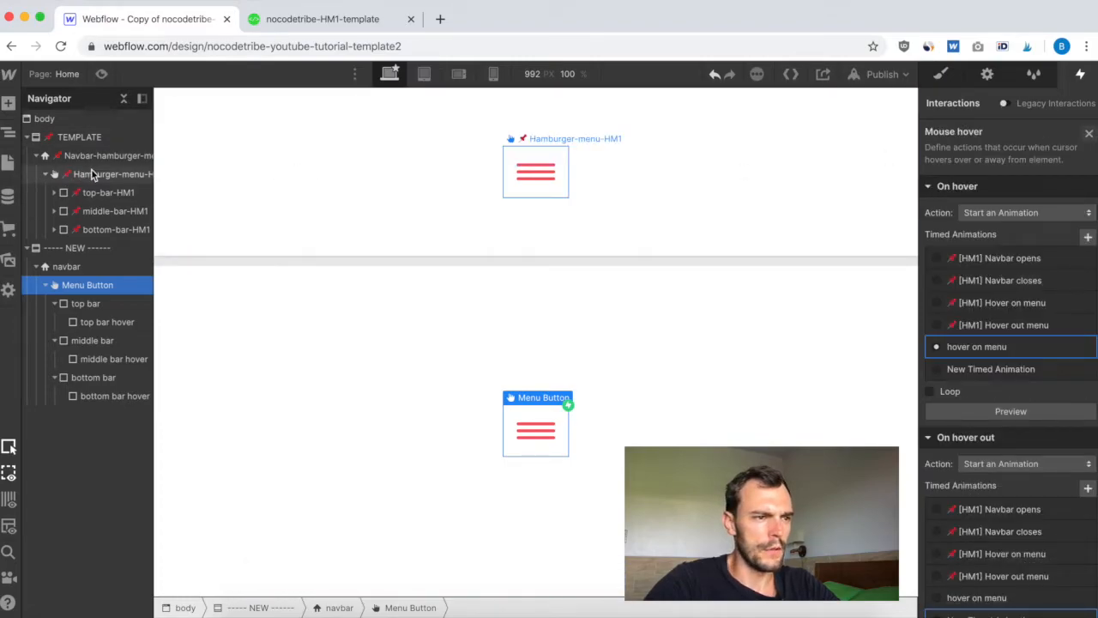
# Step: Examine the timing, easing and Move settings of all three bars in Hamburger-menu-HM1's "[HM1] Hover out menu" animation
pyautogui.click(92, 174)
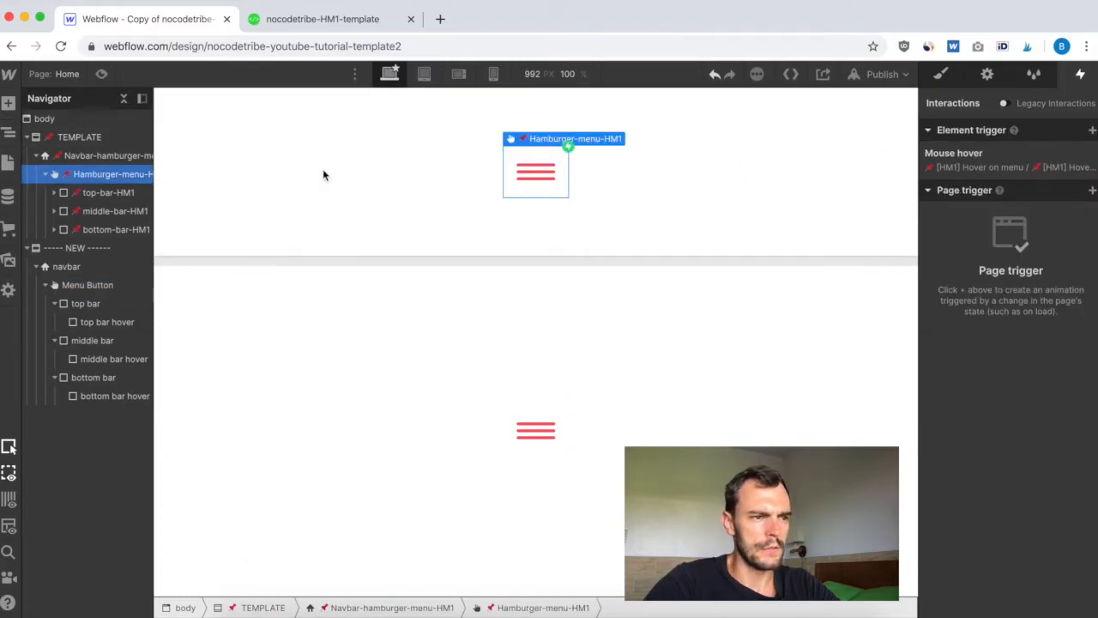
pyautogui.click(963, 153)
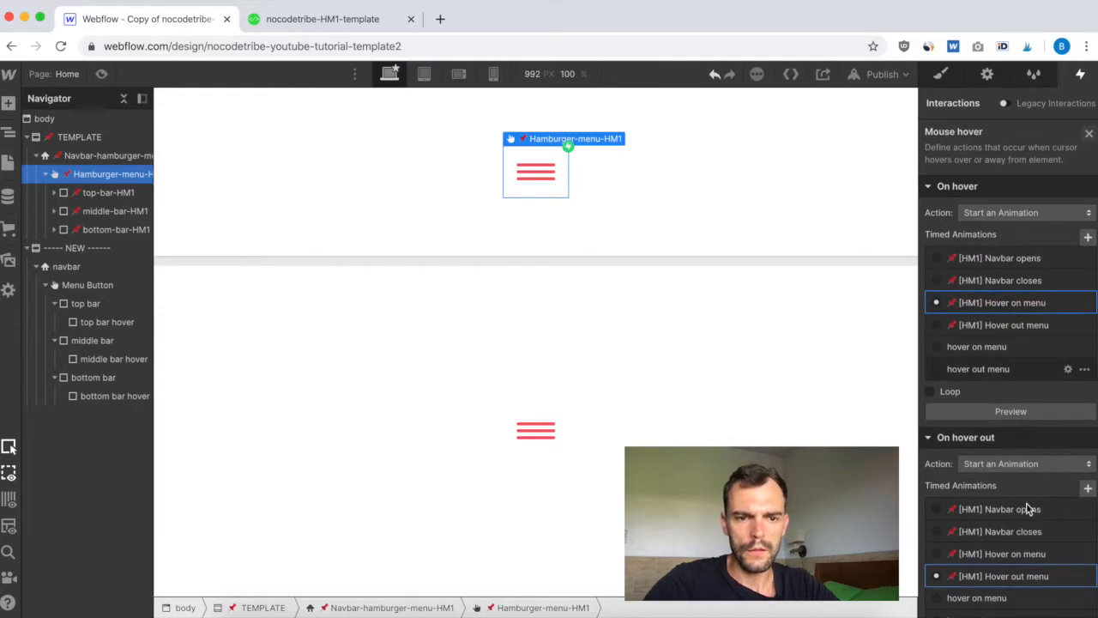
pyautogui.click(1025, 577)
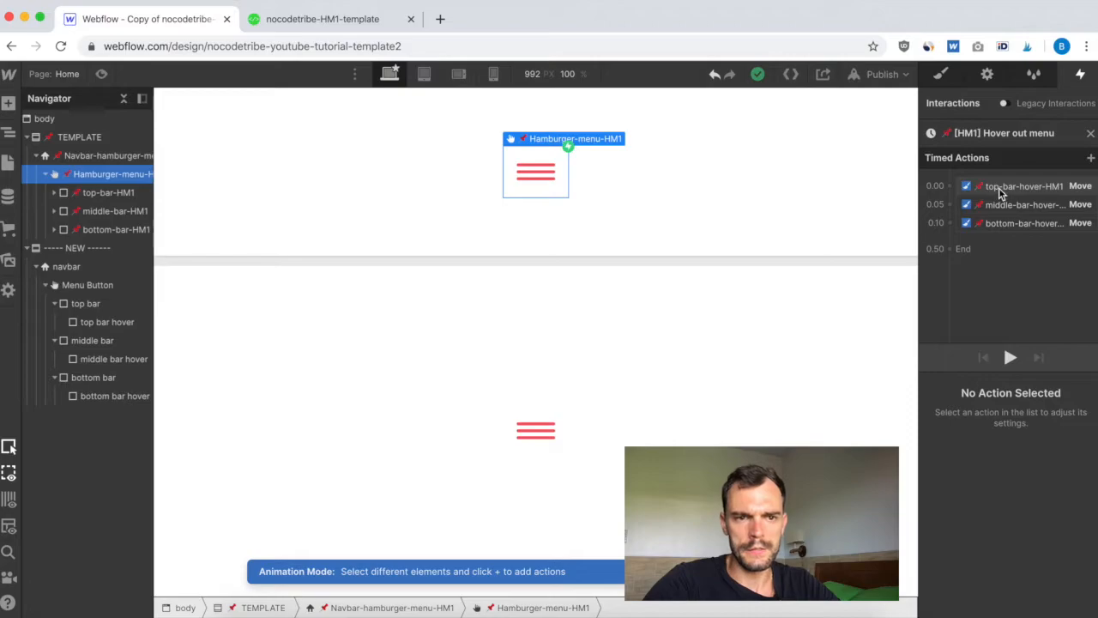
pyautogui.moveTo(998, 188); pyautogui.dragTo(1019, 192)
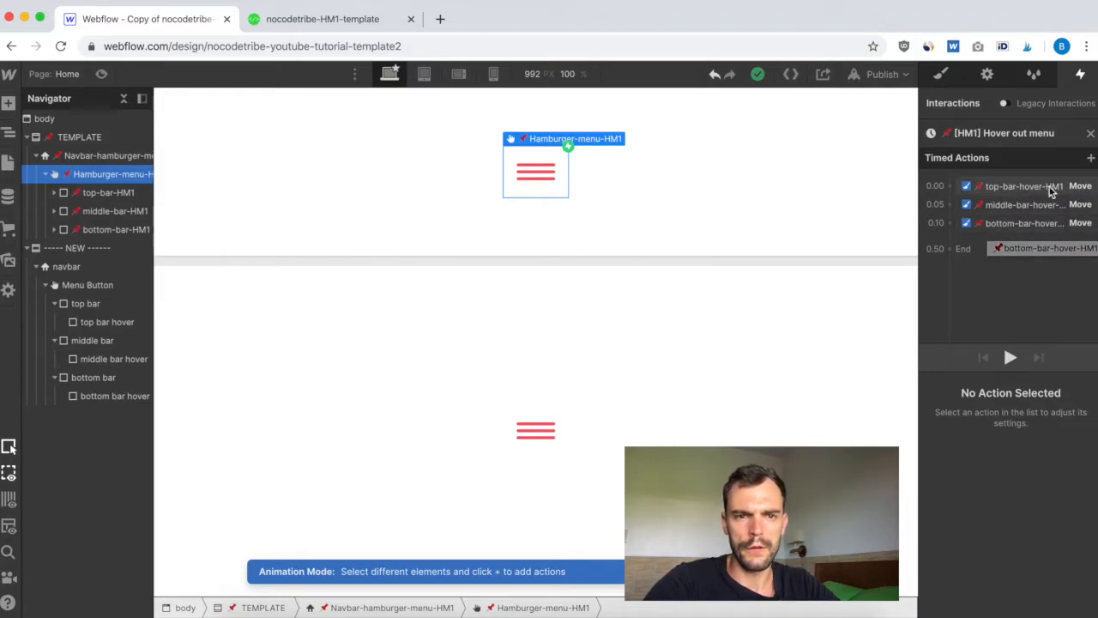
pyautogui.click(1051, 187)
pyautogui.scroll(-2, 1056, 594)
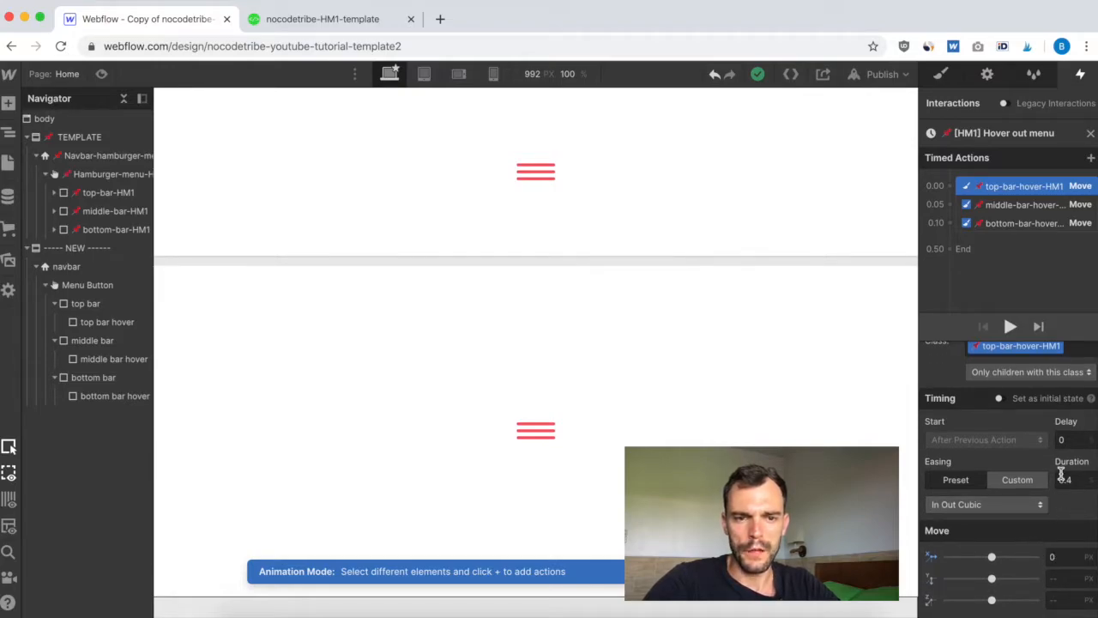
pyautogui.click(1010, 204)
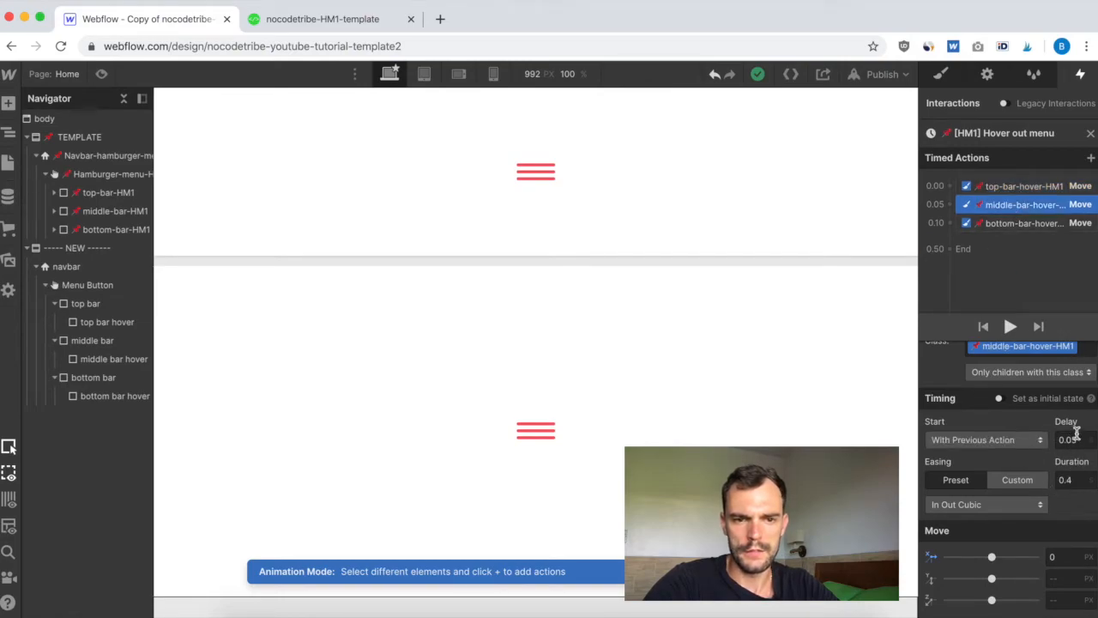
pyautogui.click(1015, 225)
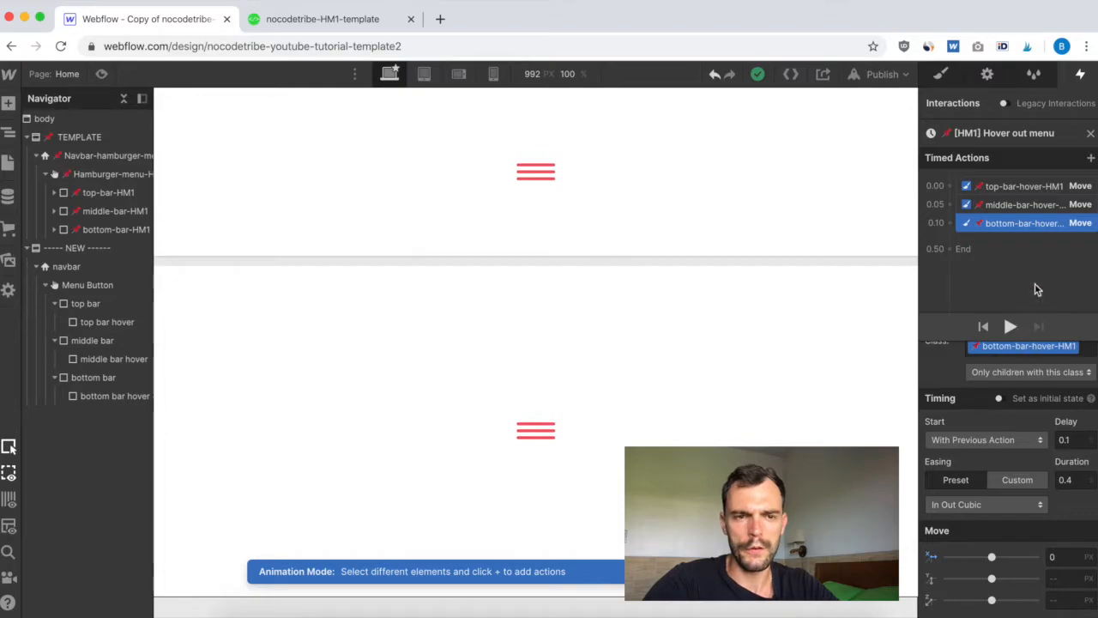
pyautogui.click(1090, 133)
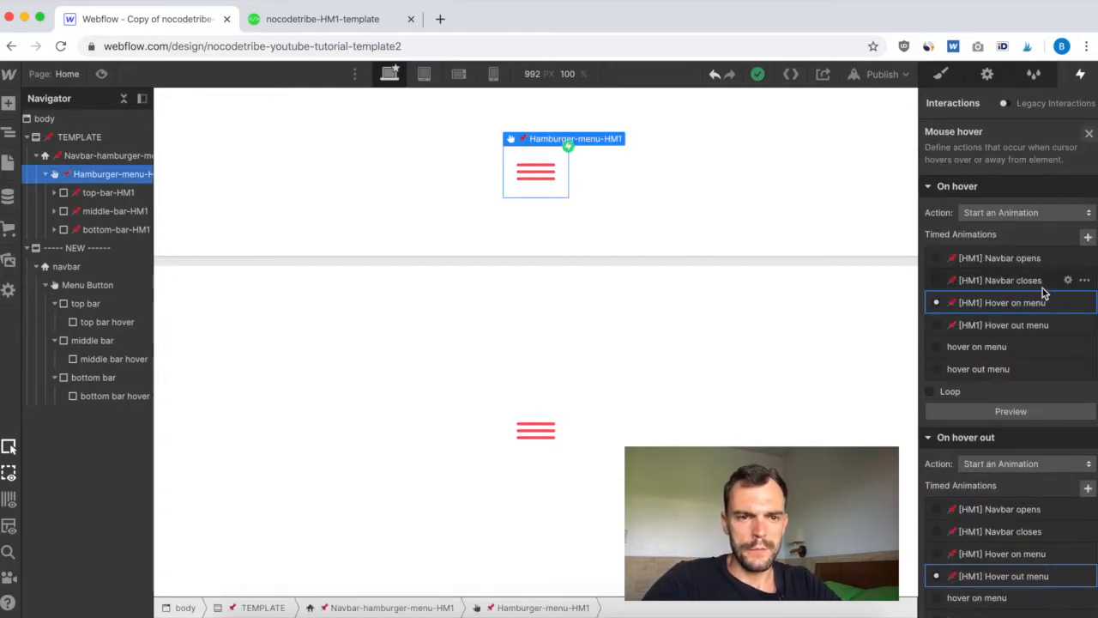
pyautogui.scroll(-2, 1029, 519)
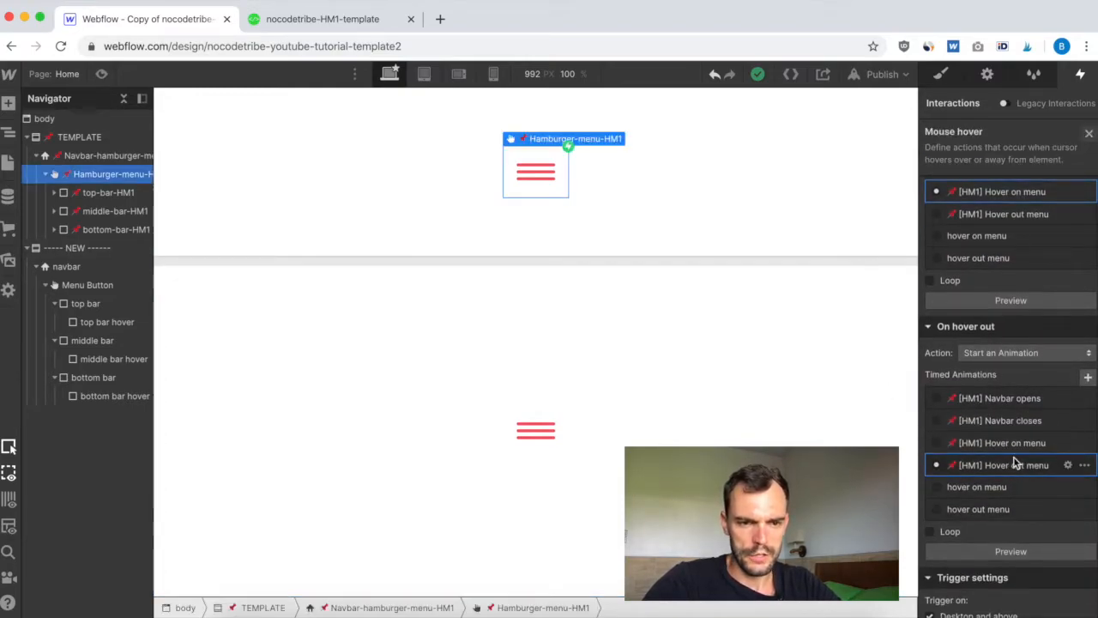
# Step: Delete the empty "hover out menu" animation from the Menu Button's On hover out animations
pyautogui.click(53, 283)
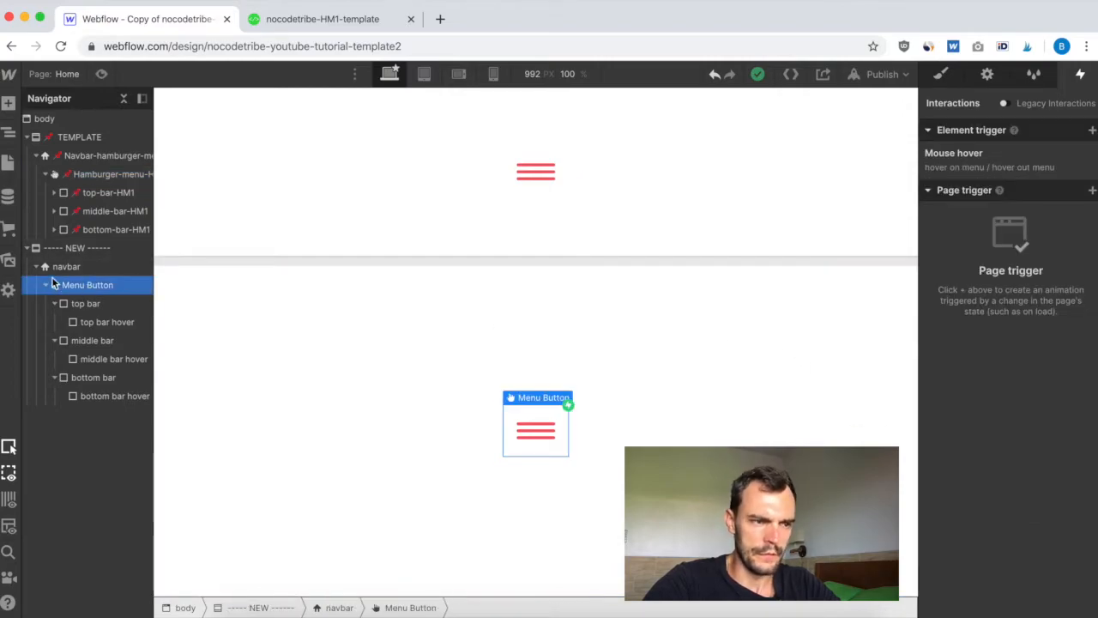
pyautogui.click(972, 165)
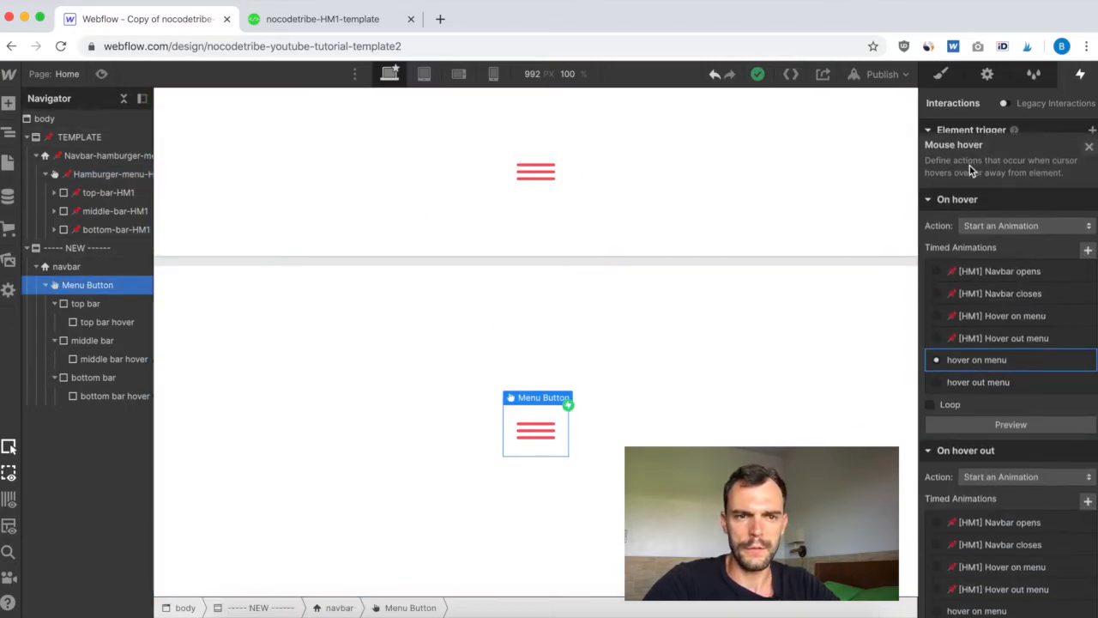
pyautogui.scroll(-2, 1025, 429)
pyautogui.click(996, 486)
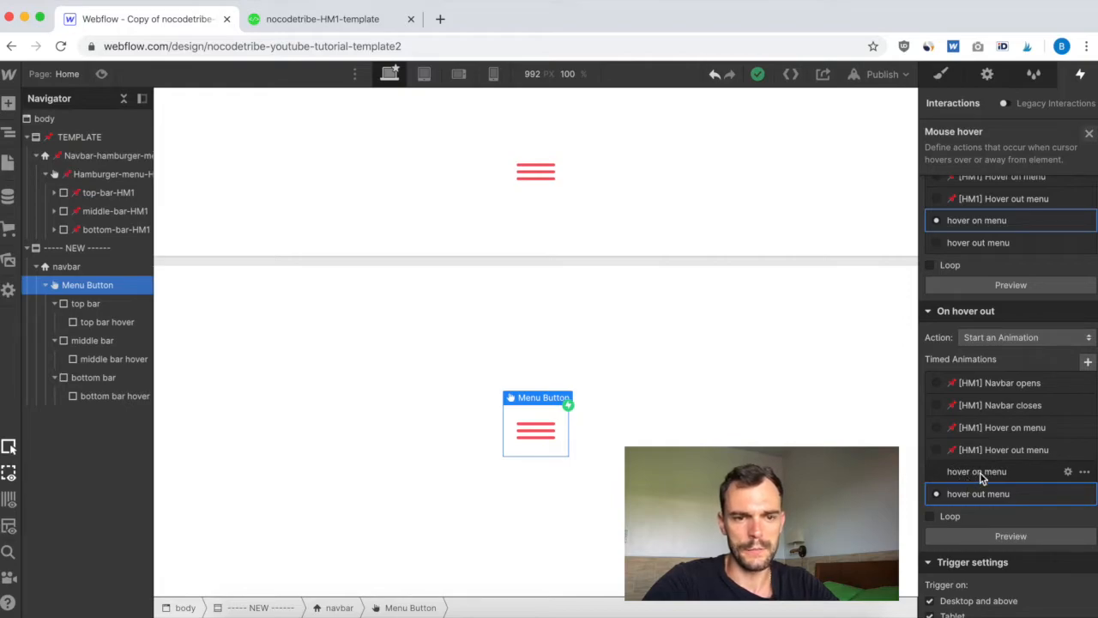
pyautogui.click(1084, 494)
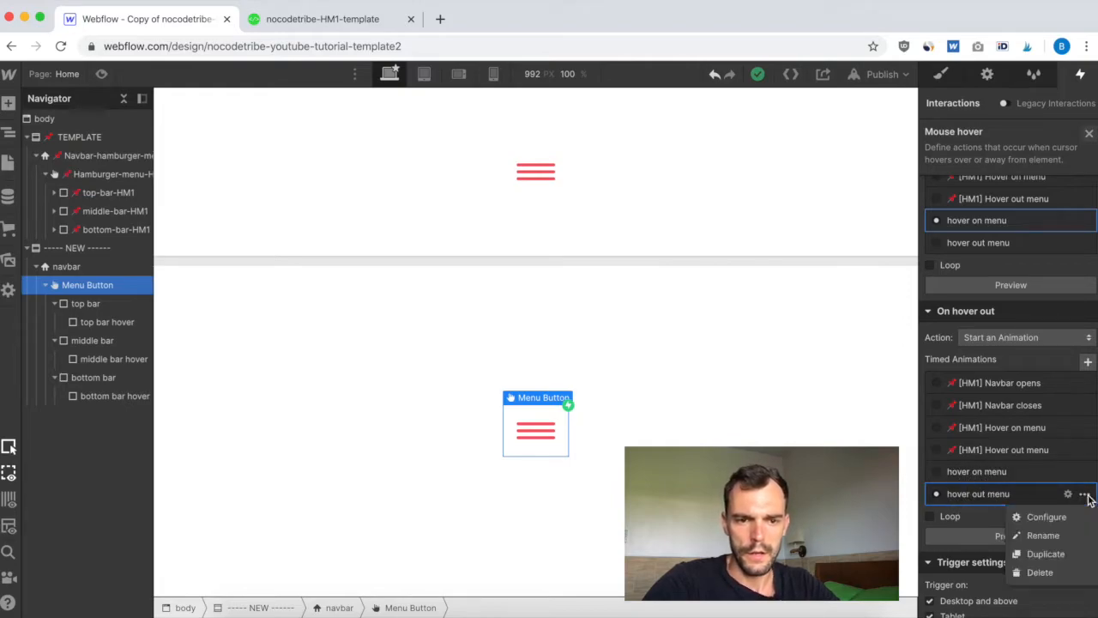
pyautogui.click(1040, 572)
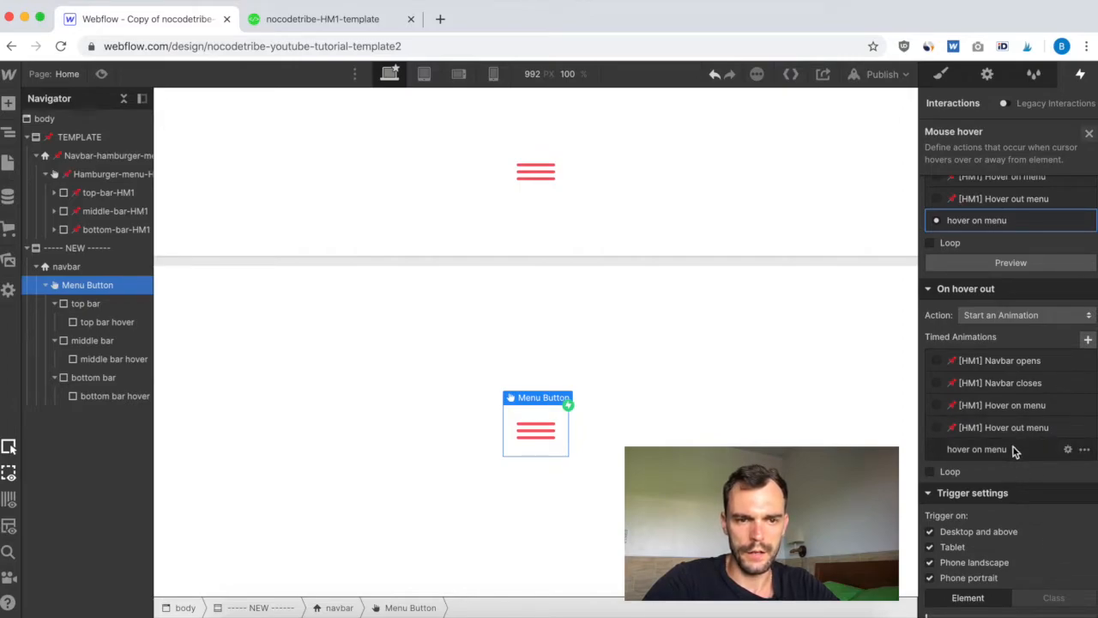
# Step: Duplicate the "hover on menu" animation under the Menu Button's On hover out and open the copy for editing
pyautogui.click(974, 449)
pyautogui.click(1085, 448)
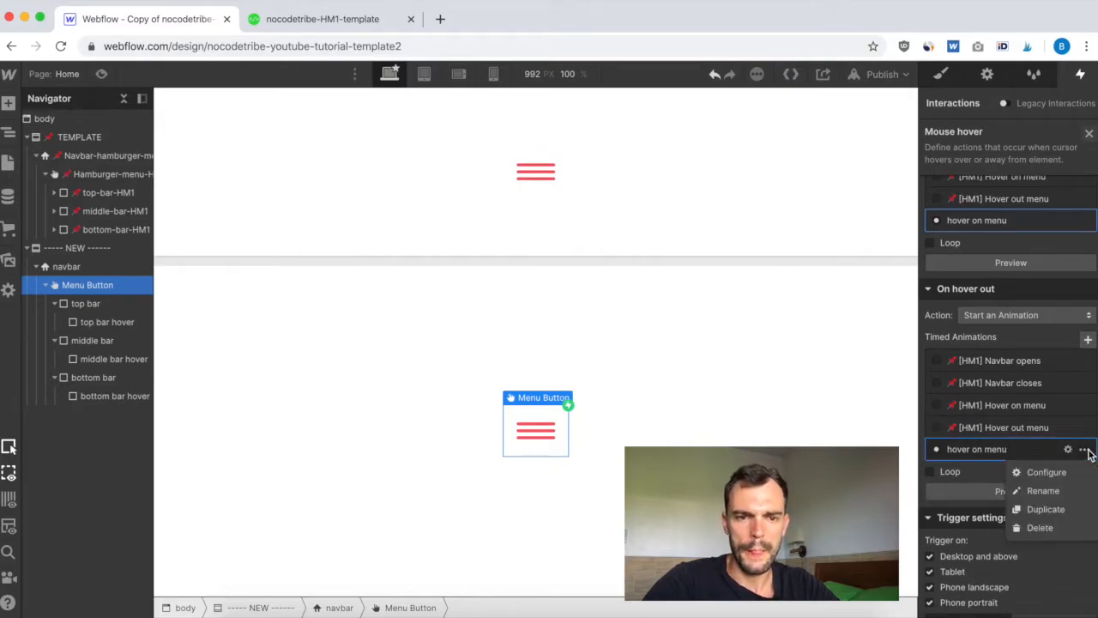
pyautogui.click(1054, 508)
pyautogui.click(978, 495)
pyautogui.click(971, 495)
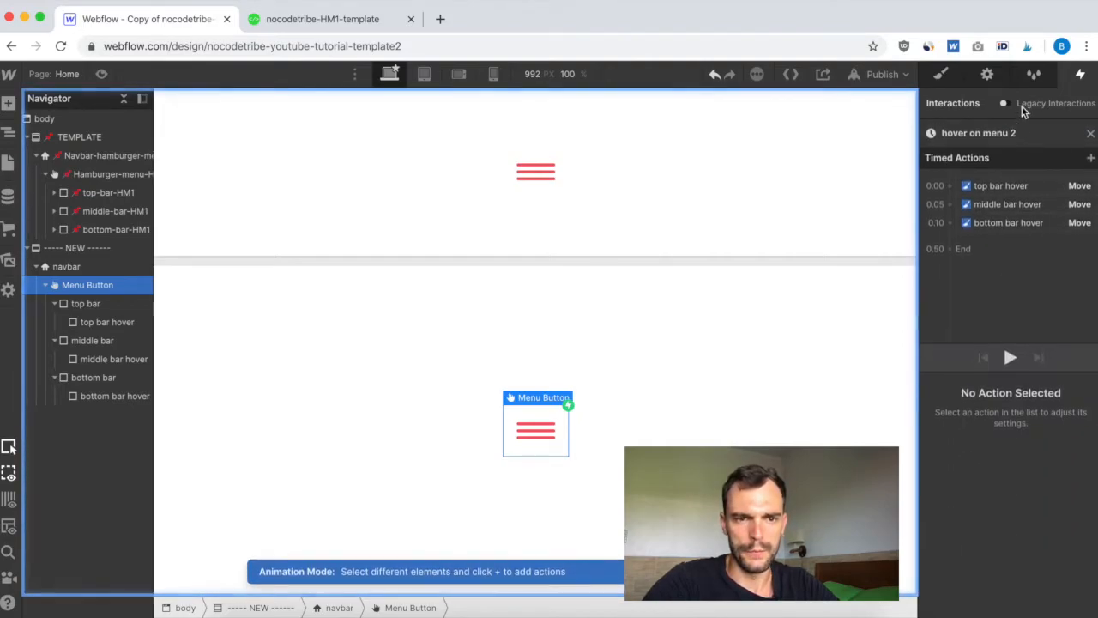
# Step: Rename the duplicated animation as "hover out menu"
pyautogui.doubleClick(963, 134)
pyautogui.write('hover')
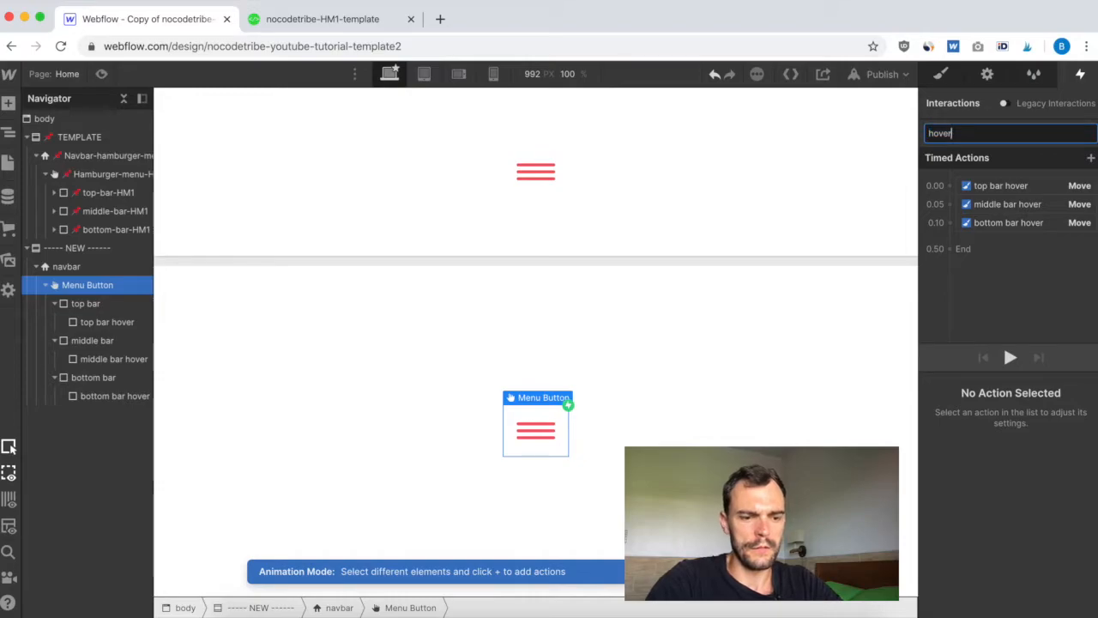
pyautogui.write(' out menu')
pyautogui.press('Return')
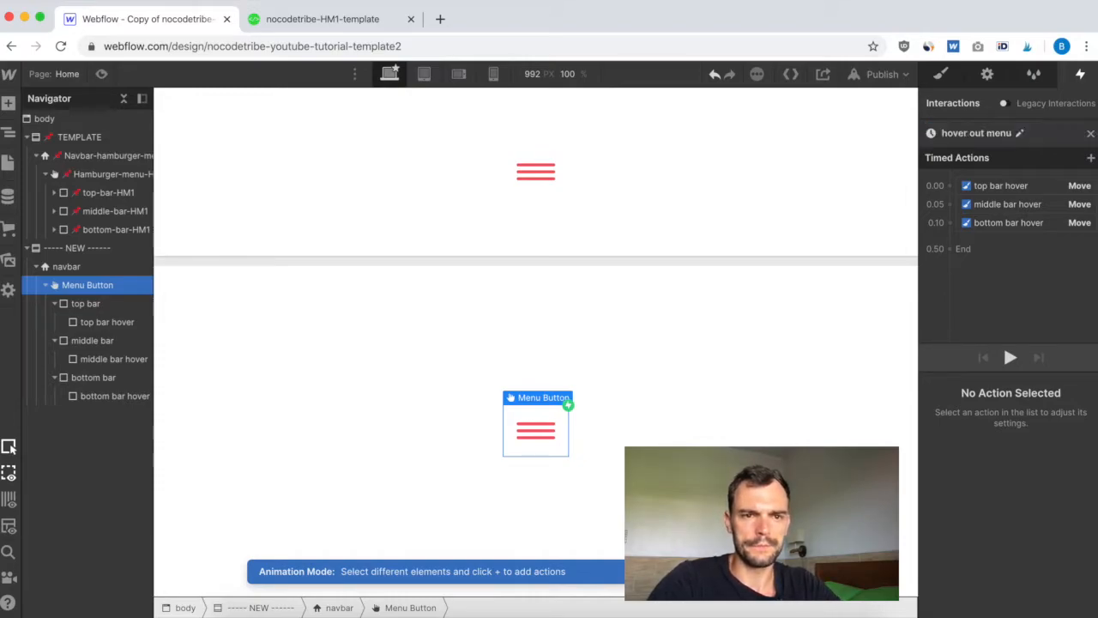
# Step: Set the horizontal move of the top, middle and bottom bar hover actions to 0 px in the hover out menu animation
pyautogui.click(1000, 187)
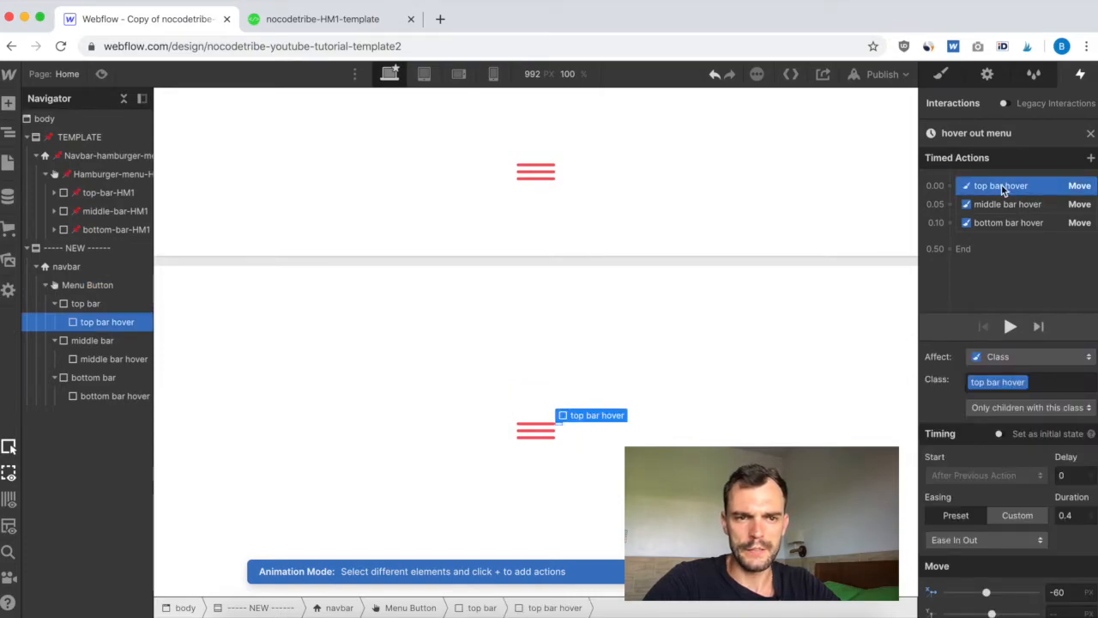
pyautogui.click(1064, 593)
pyautogui.write('0')
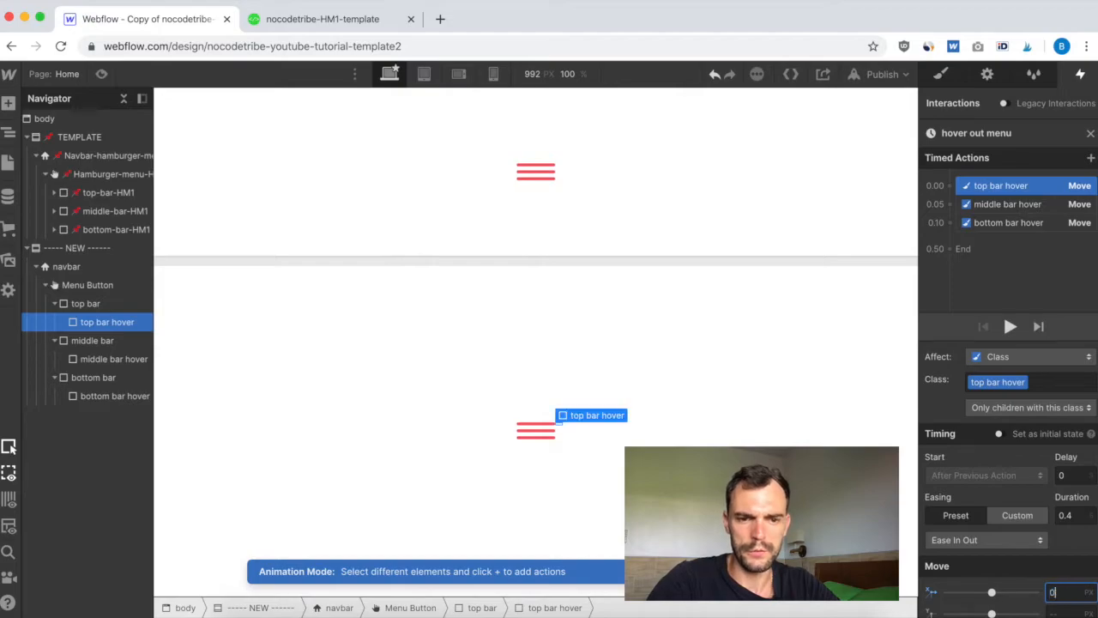
pyautogui.click(1000, 207)
pyautogui.click(1072, 594)
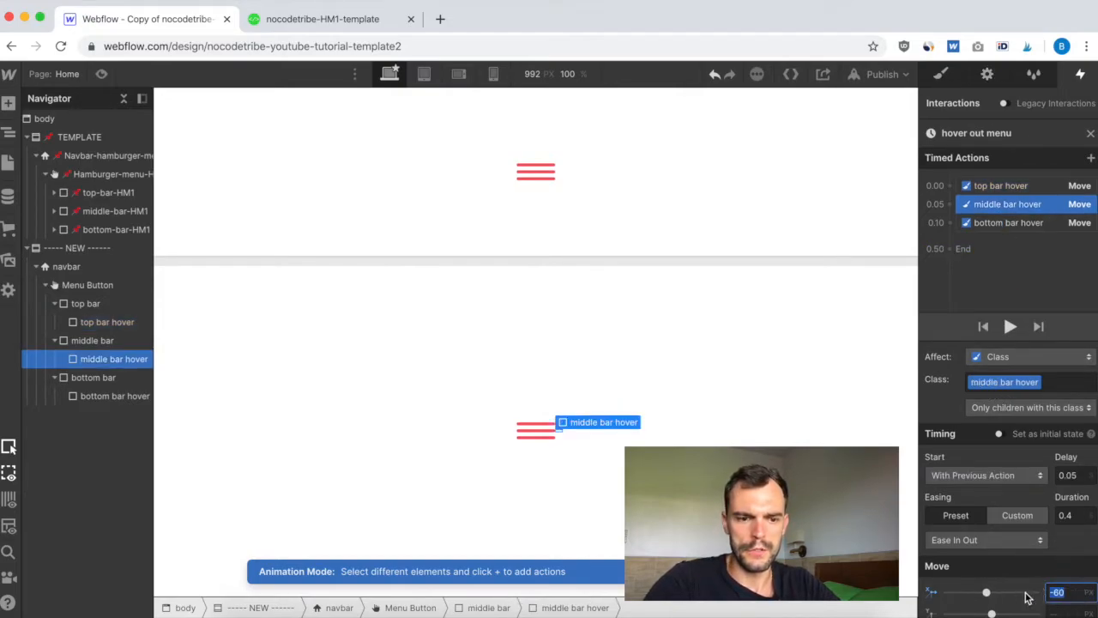
pyautogui.write('0')
pyautogui.click(1002, 224)
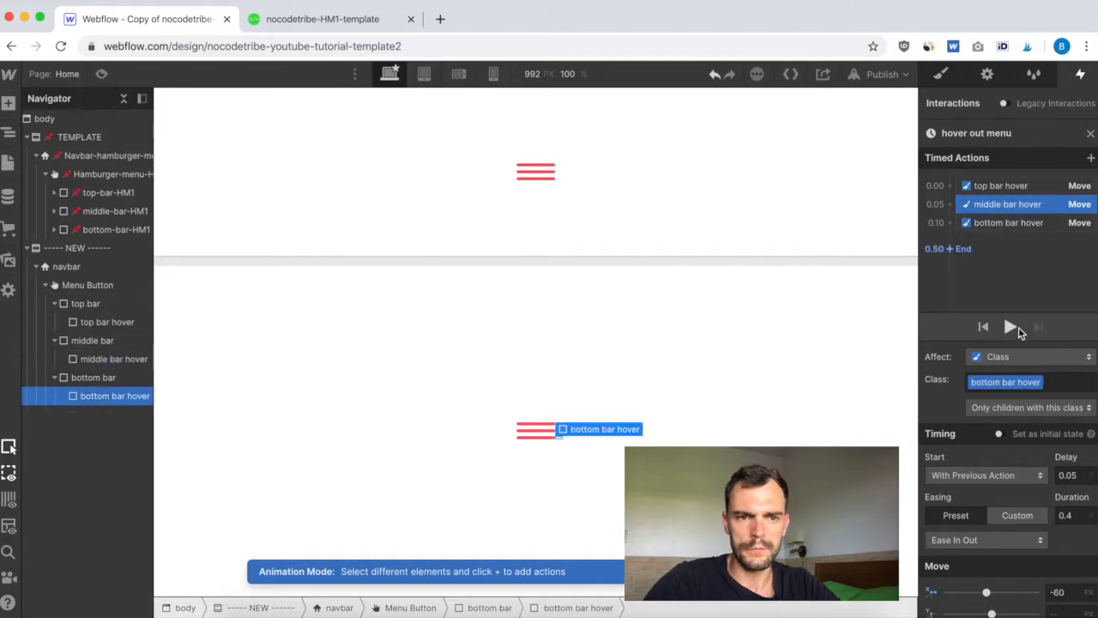
pyautogui.click(1066, 592)
pyautogui.write('0')
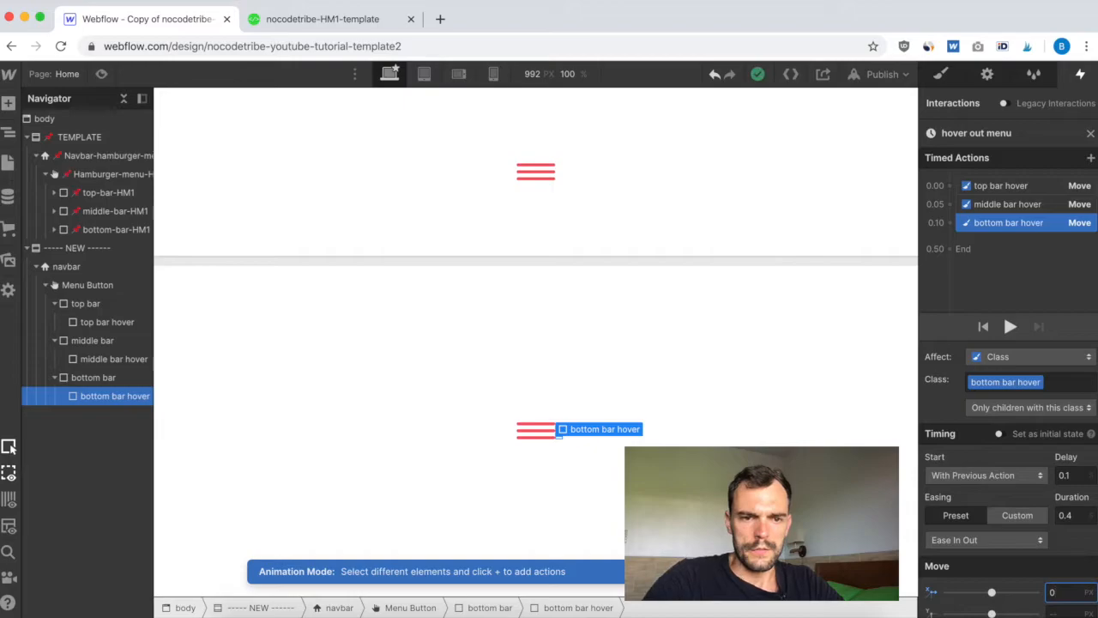
pyautogui.click(1090, 134)
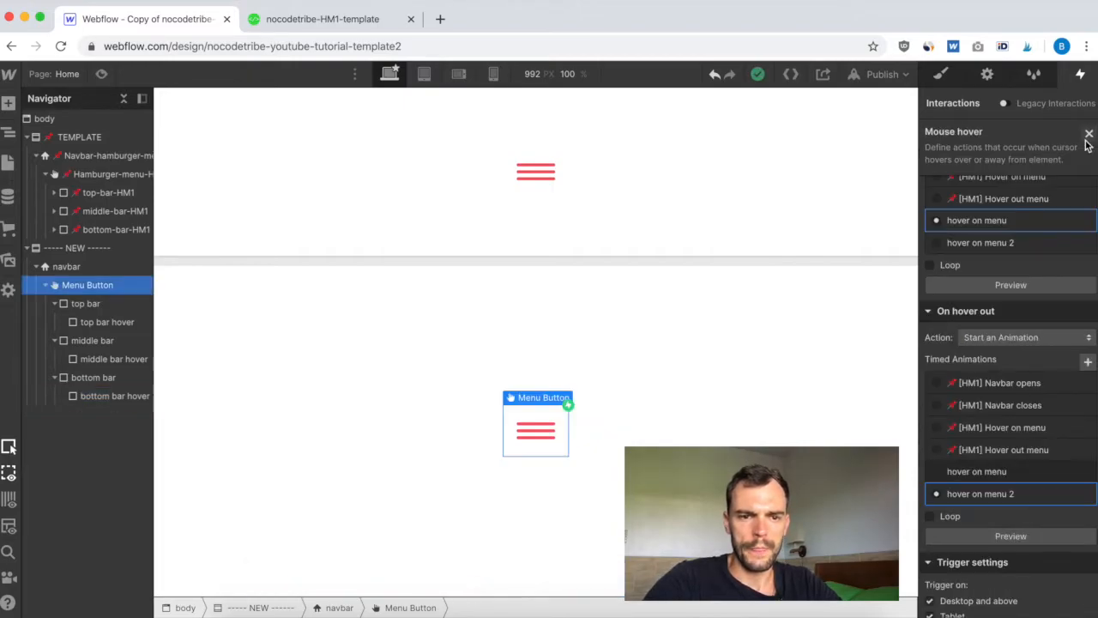
# Step: Preview the page to test the hover animations on the hamburger menus
pyautogui.click(101, 74)
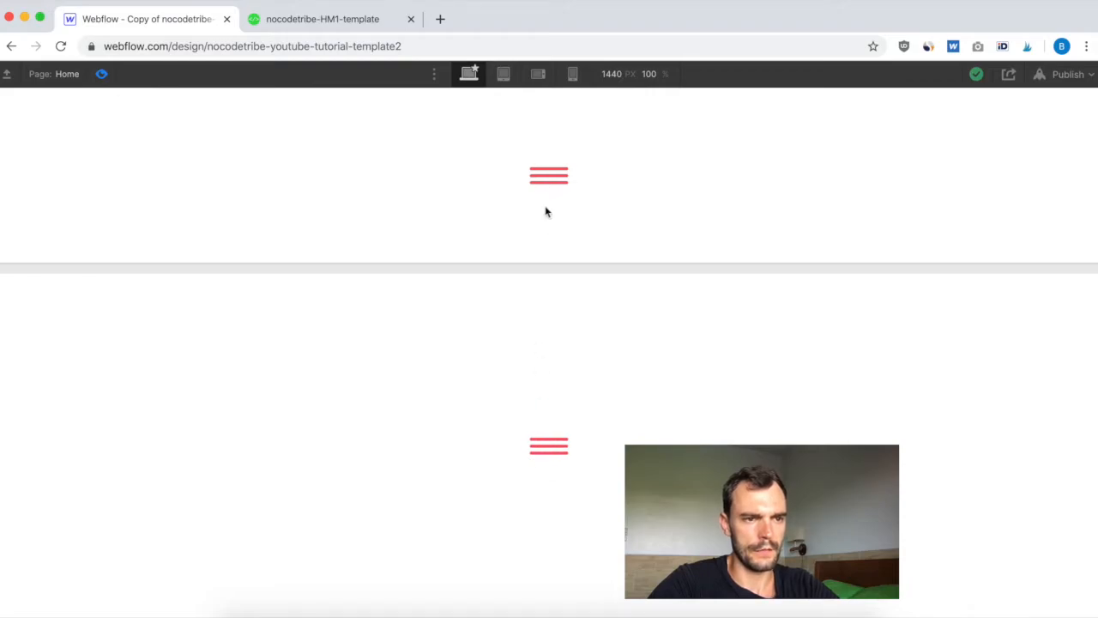
pyautogui.click(101, 74)
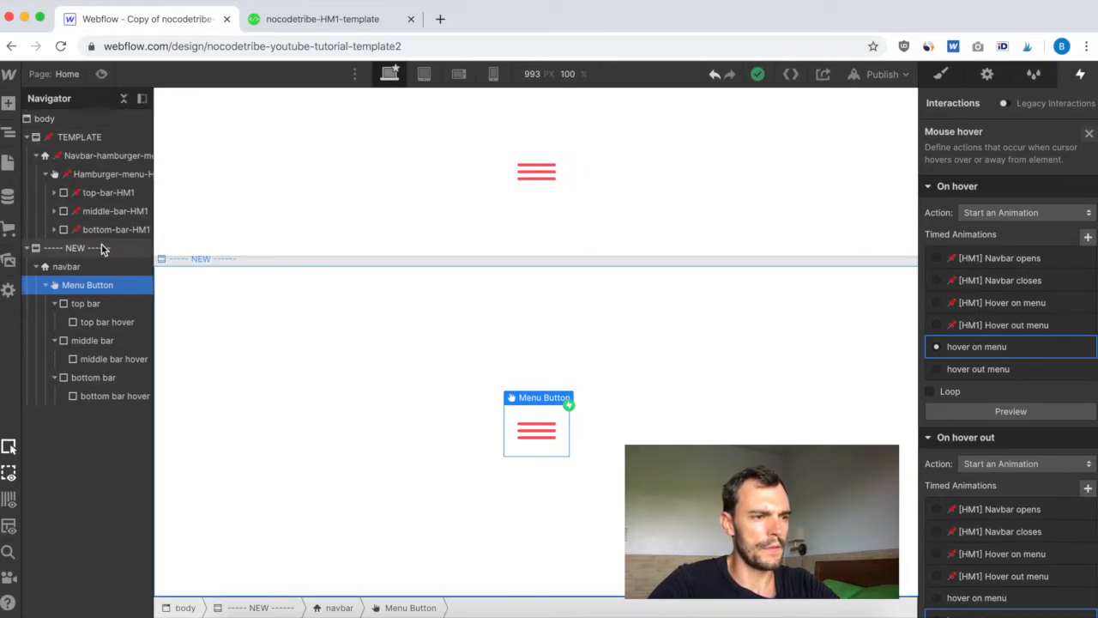
pyautogui.hscroll(3, 101, 248)
pyautogui.hscroll(-3, 101, 248)
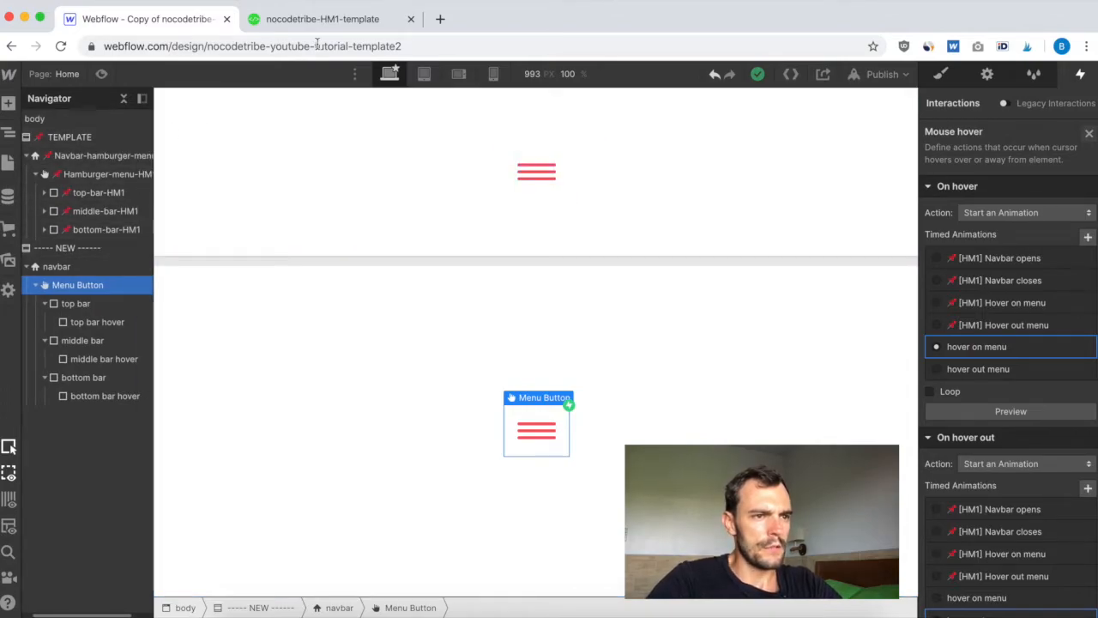
# Step: Switch to the published nocodetribe-HM1-template page and test the hamburger icon's open and close animation repeatedly
pyautogui.click(299, 21)
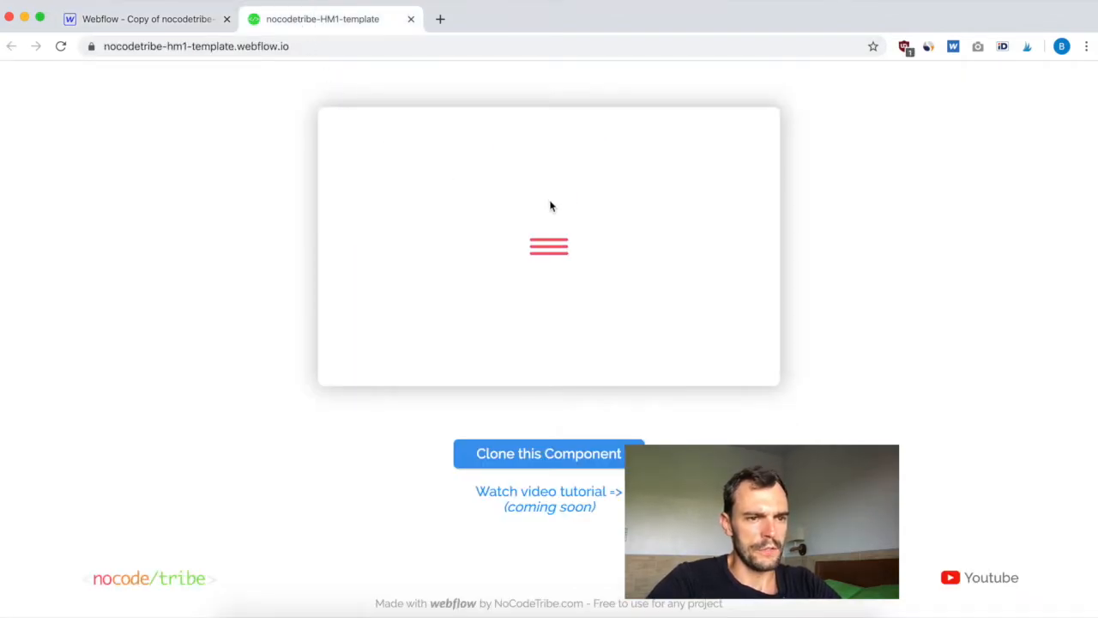
pyautogui.click(550, 248)
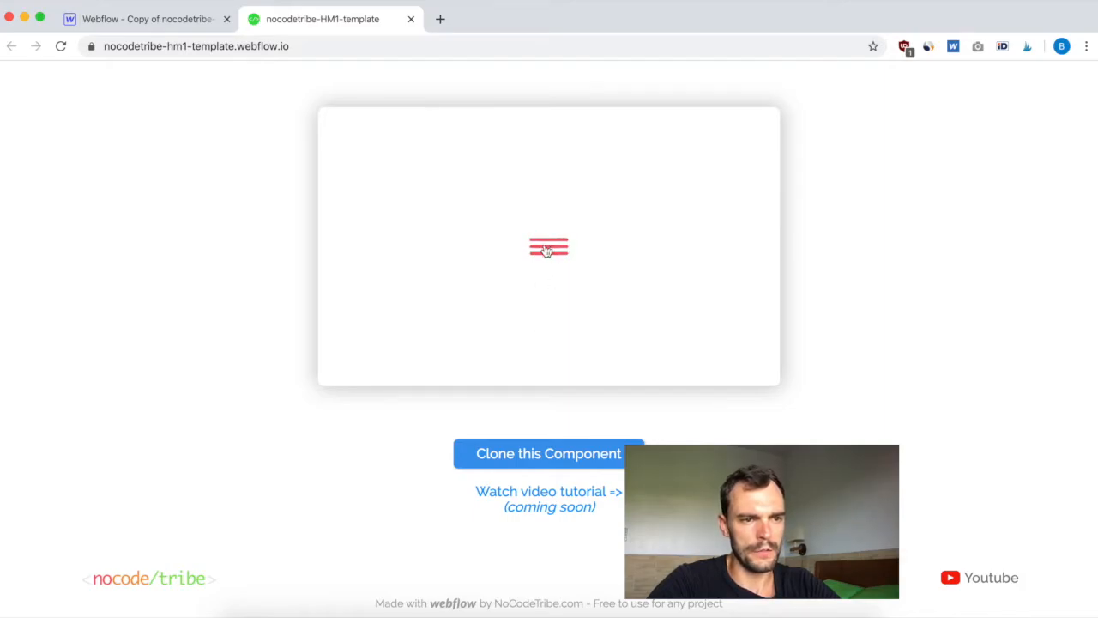
pyautogui.click(532, 245)
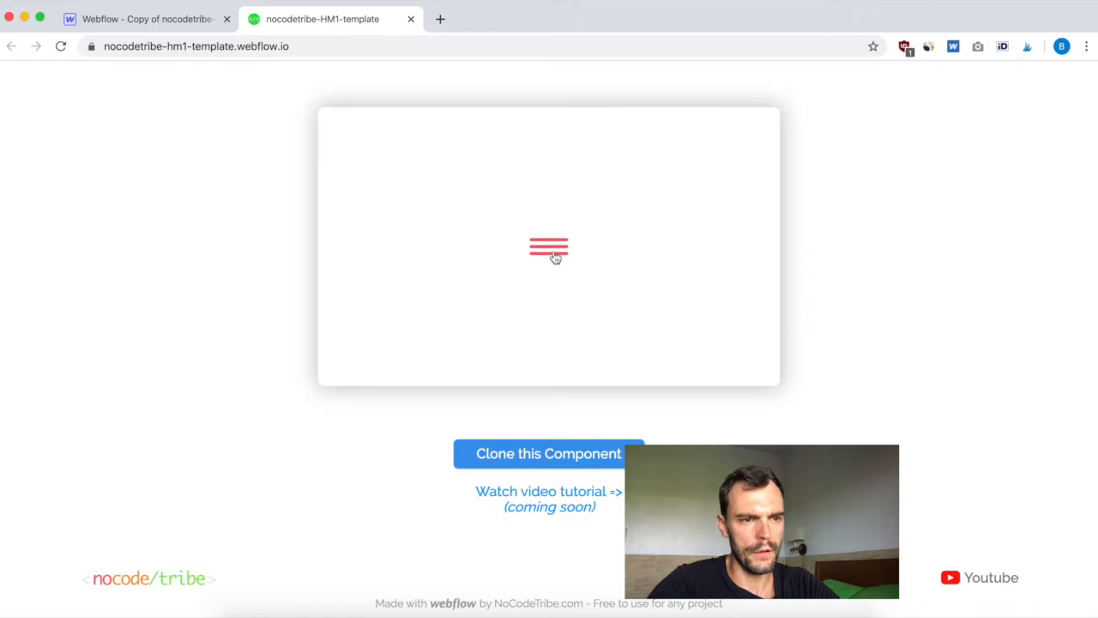
pyautogui.click(553, 255)
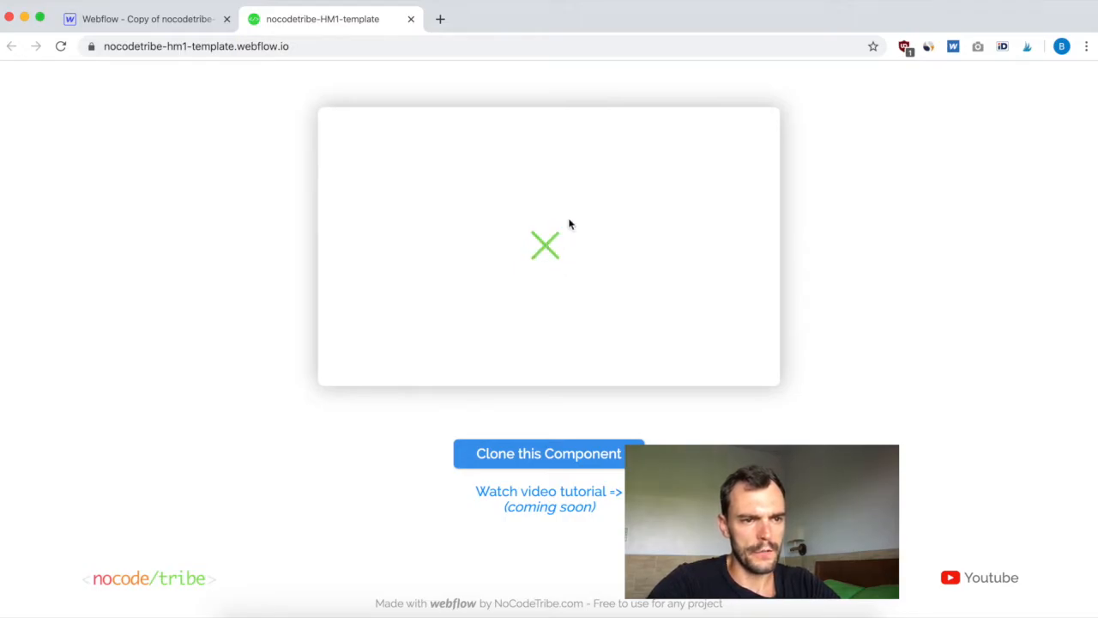
pyautogui.click(547, 244)
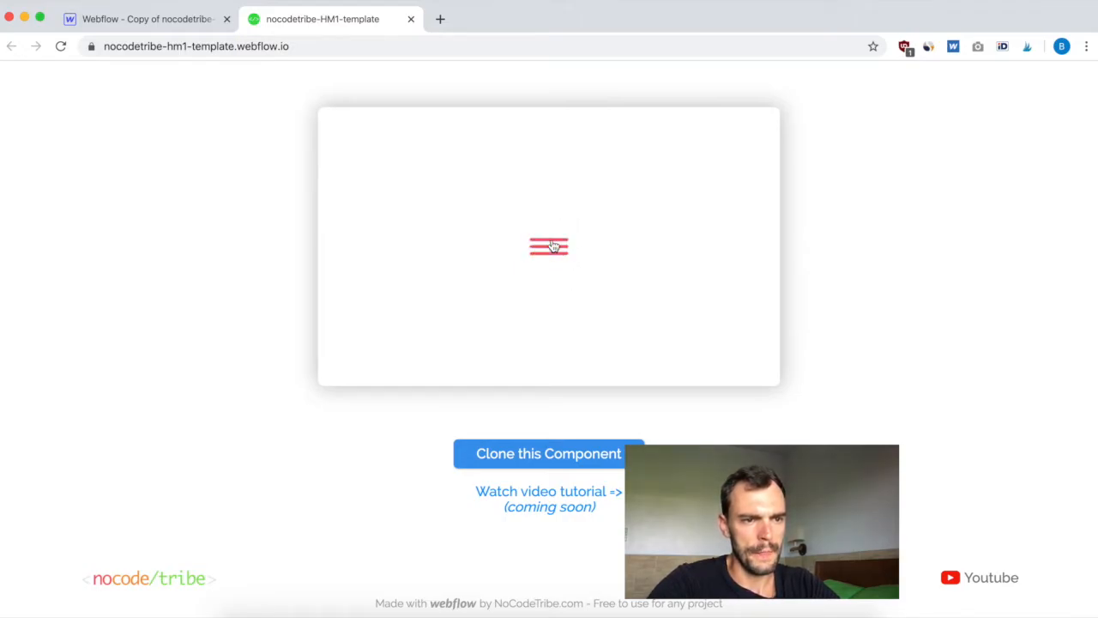
pyautogui.click(556, 251)
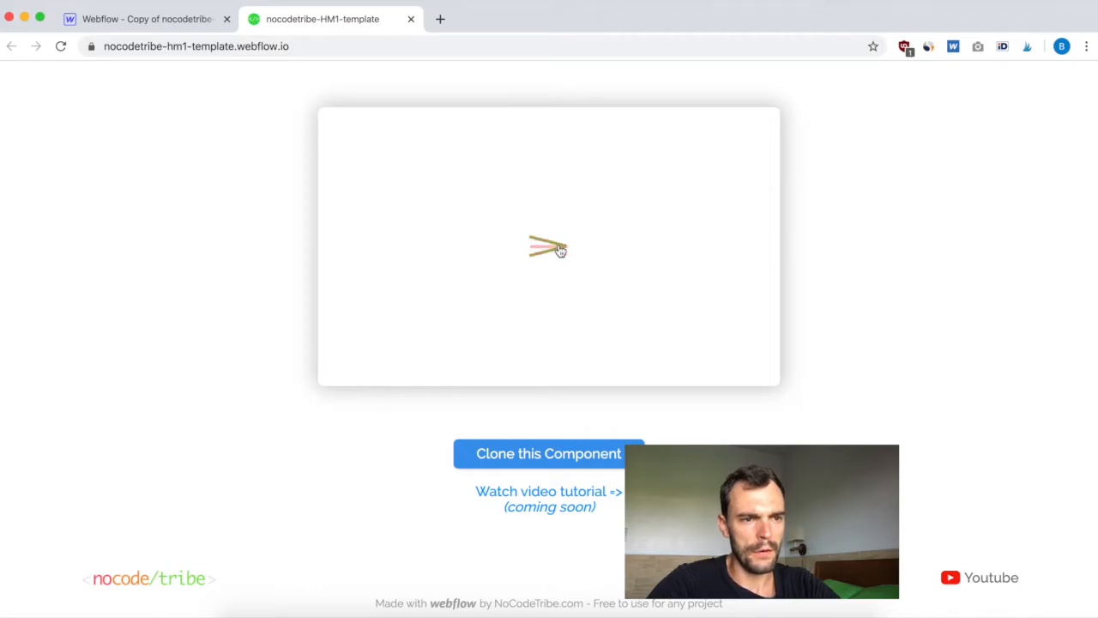
pyautogui.click(565, 252)
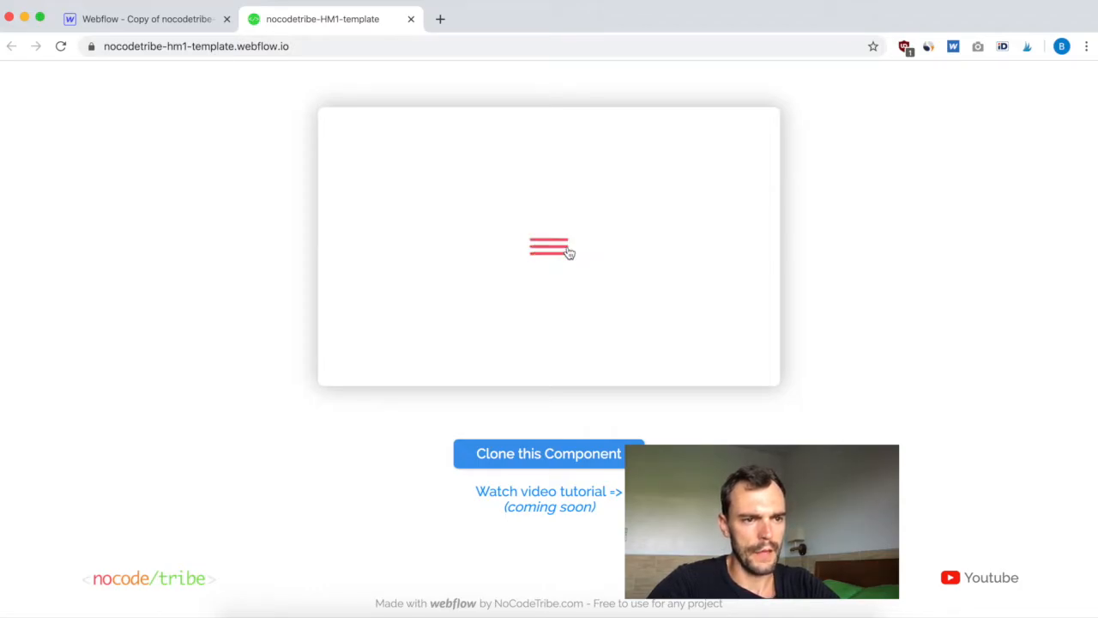
pyautogui.click(554, 257)
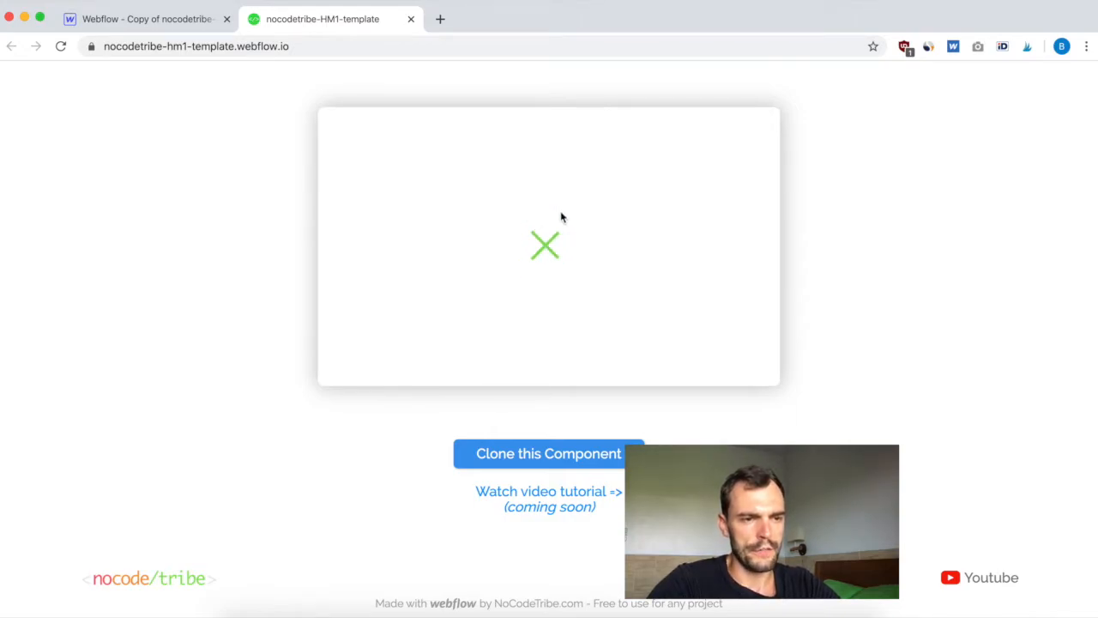
pyautogui.click(543, 249)
pyautogui.click(552, 250)
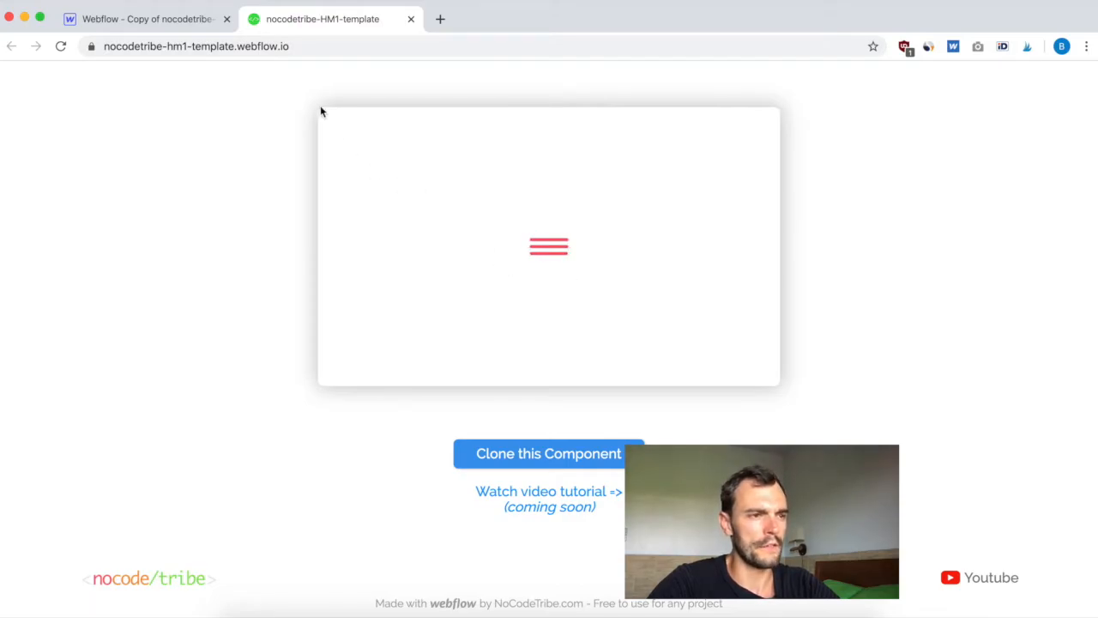
# Step: Return to the Webflow designer and examine and play the template navbar's [HM1] Navbar opens animation
pyautogui.click(147, 19)
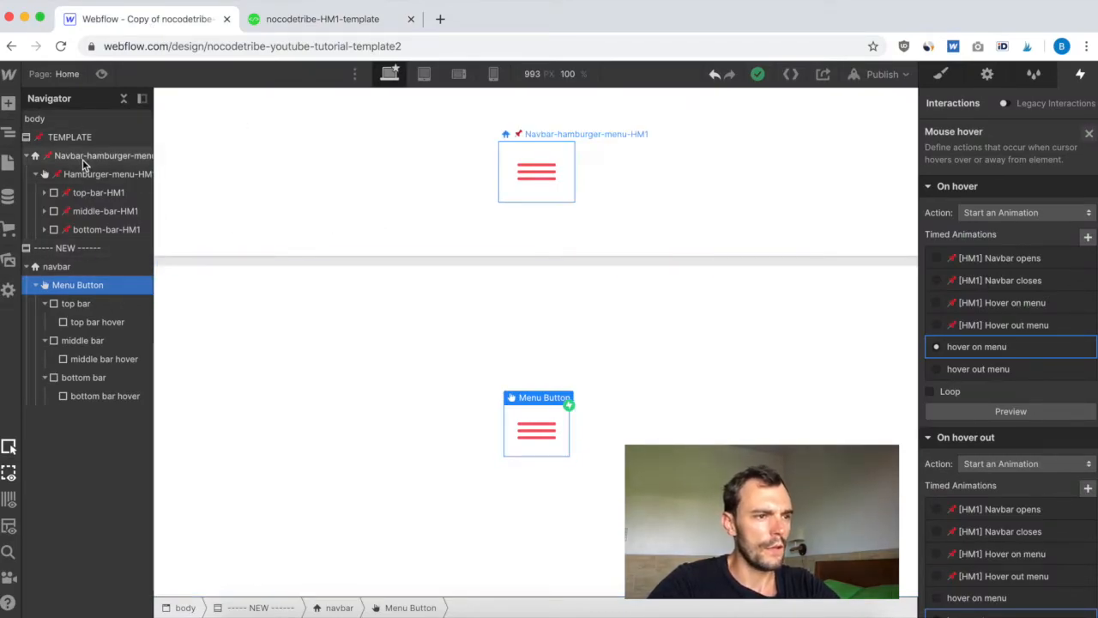
pyautogui.click(68, 156)
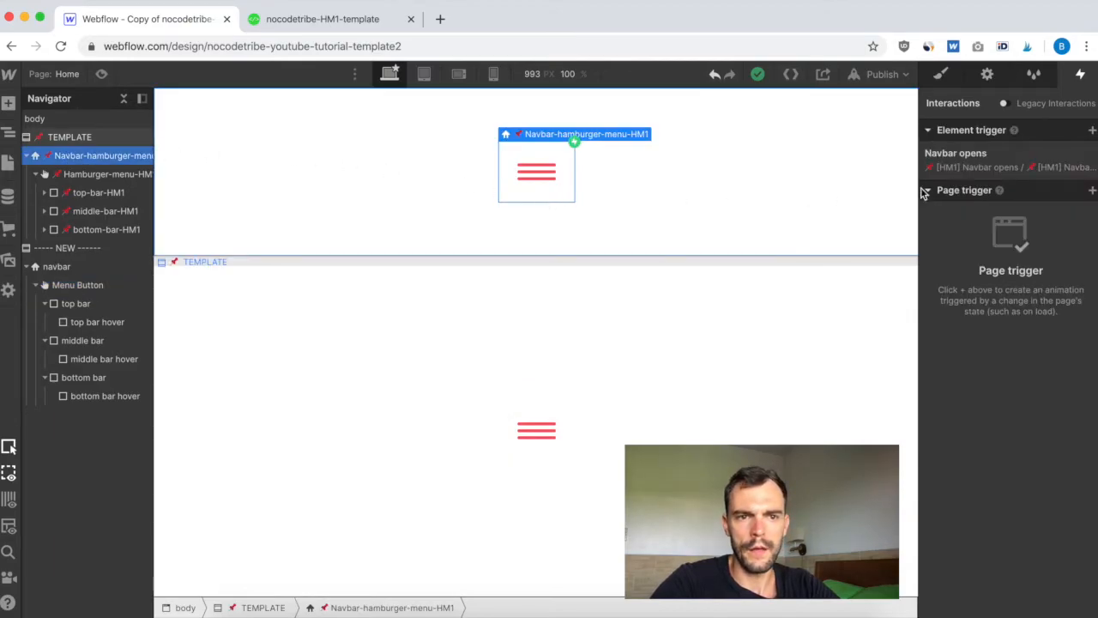
pyautogui.click(960, 159)
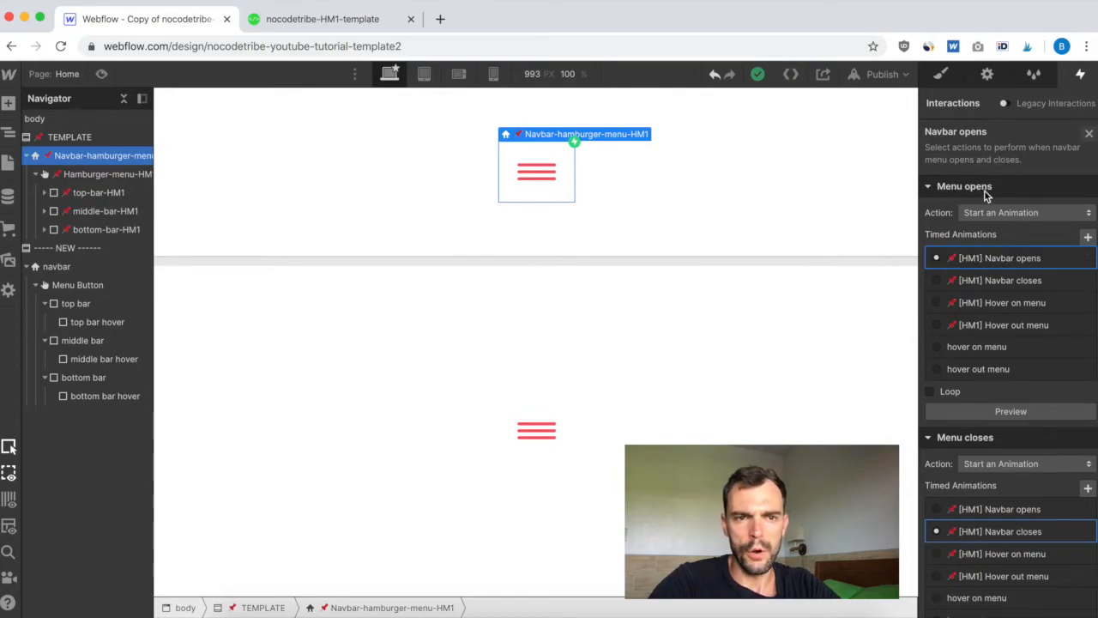
pyautogui.click(995, 259)
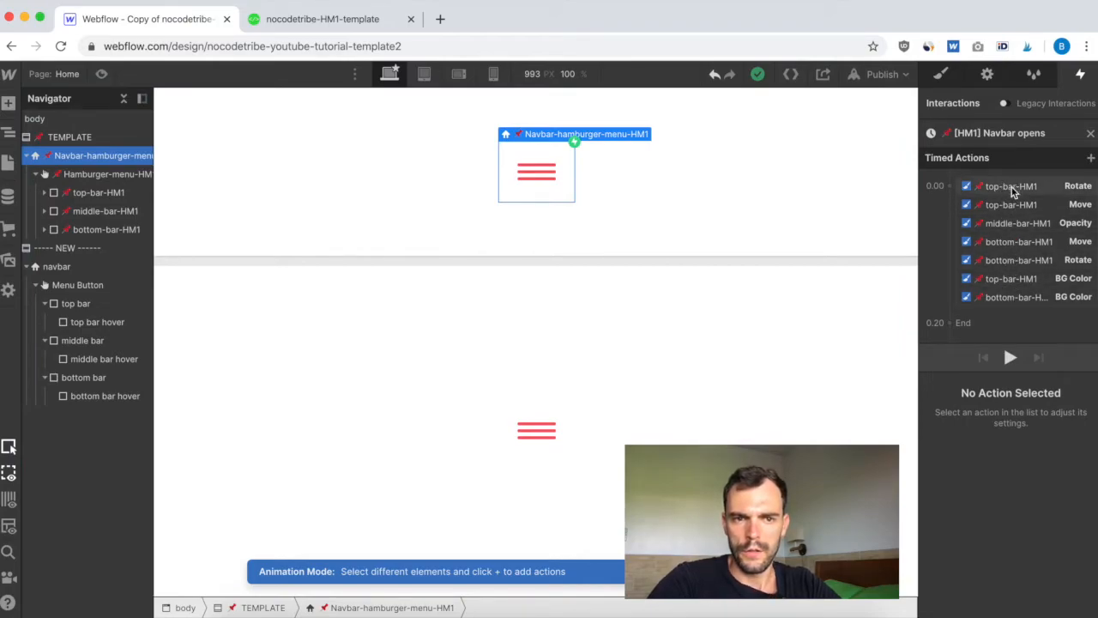
pyautogui.click(1010, 358)
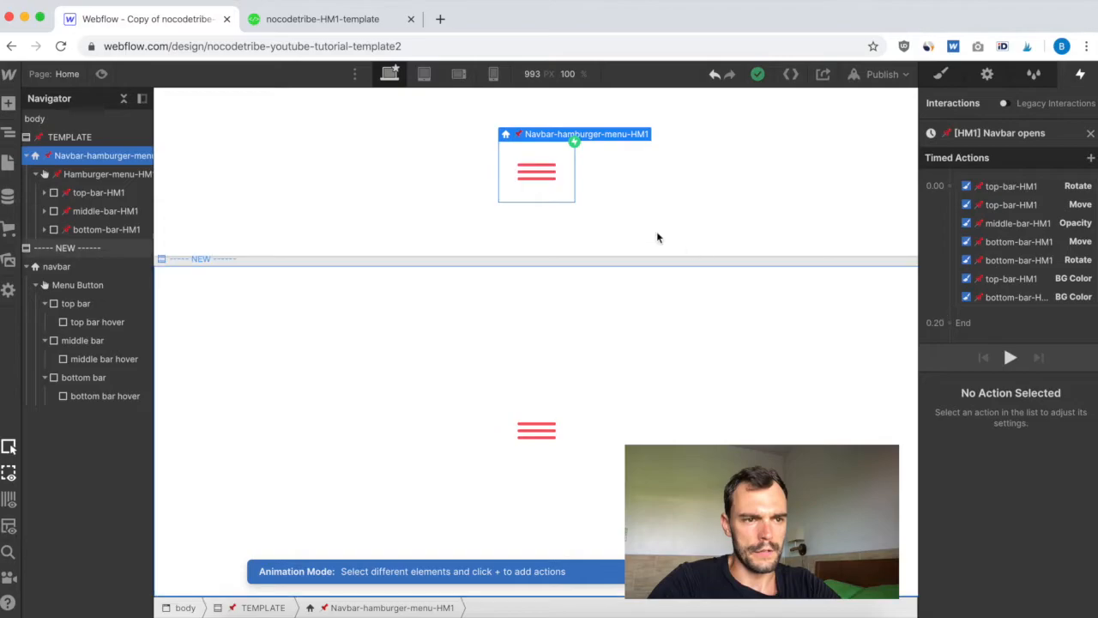
pyautogui.click(1011, 358)
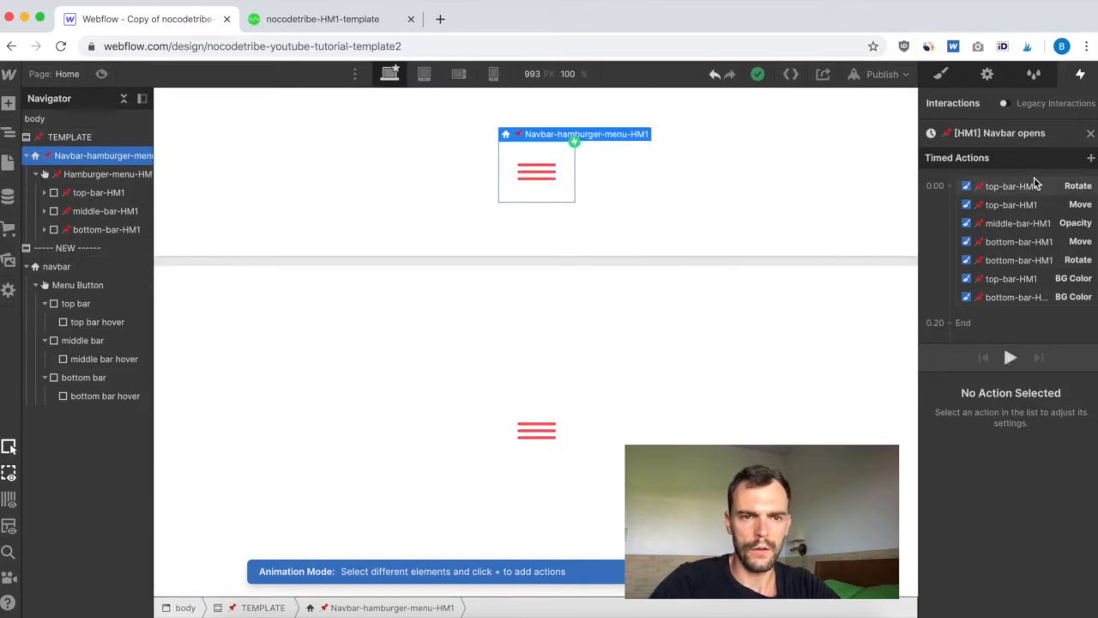
pyautogui.click(59, 266)
pyautogui.click(1091, 133)
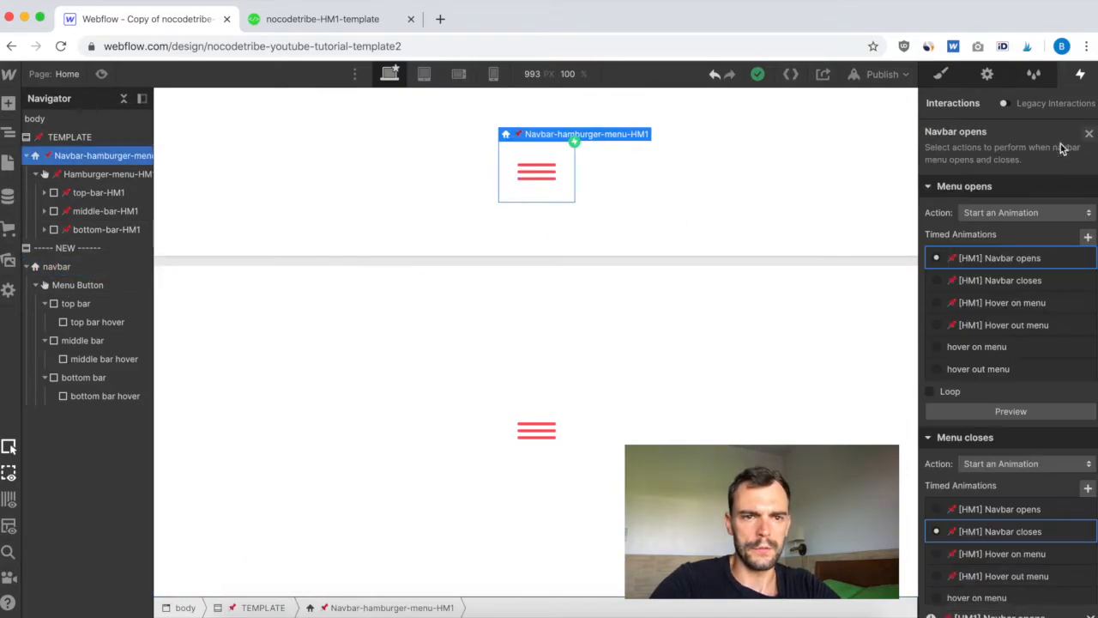
# Step: Review the element triggers available for the new navbar and find the Navbar component in the element library
pyautogui.click(57, 269)
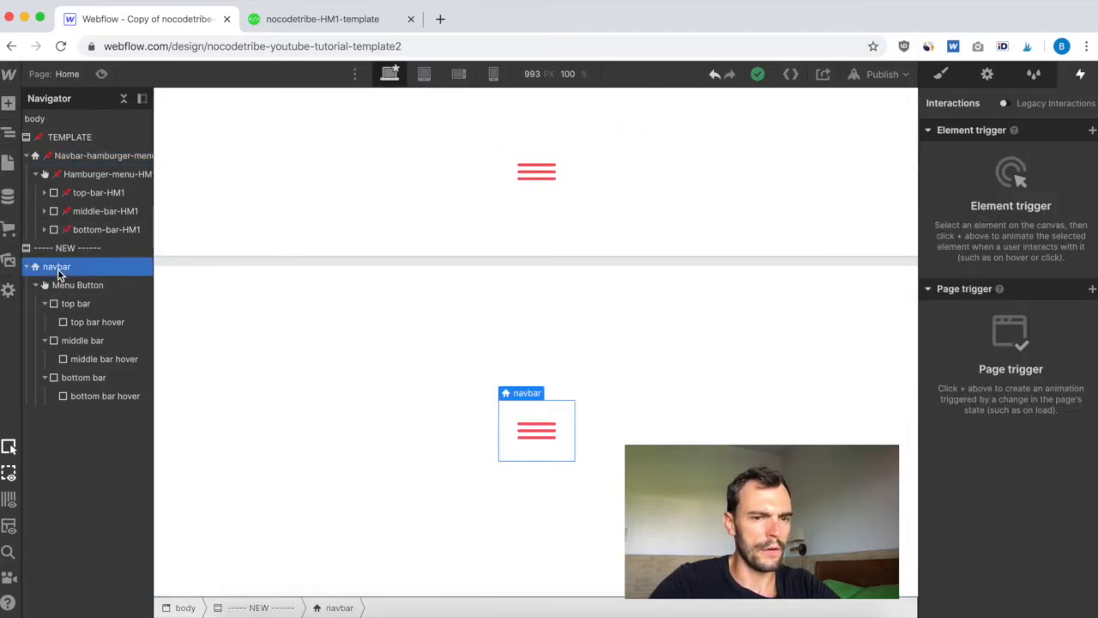
pyautogui.click(1092, 131)
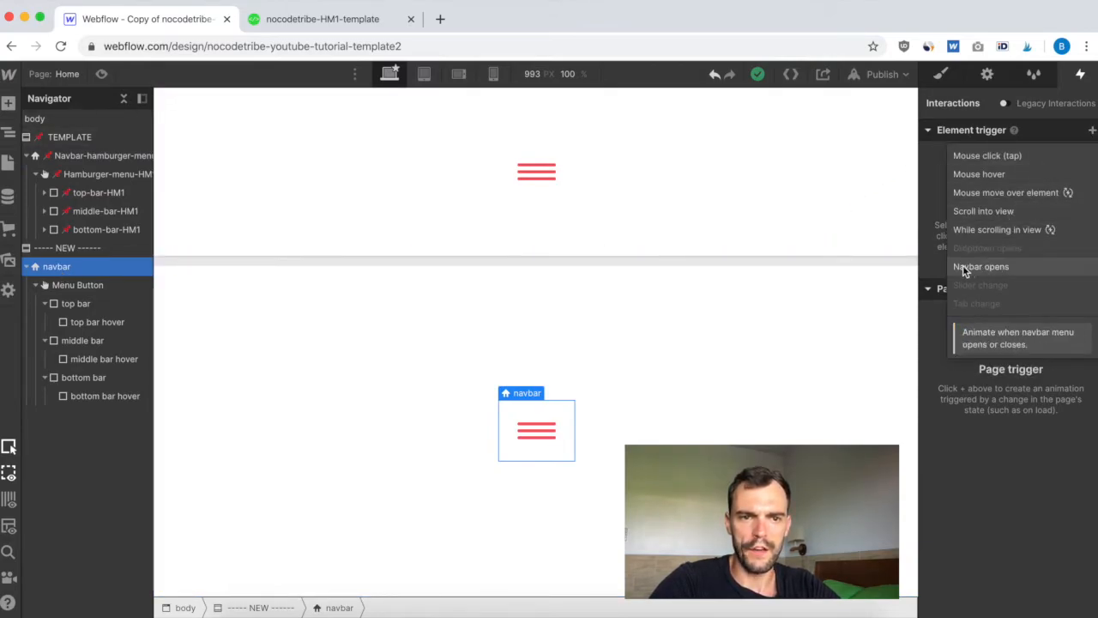
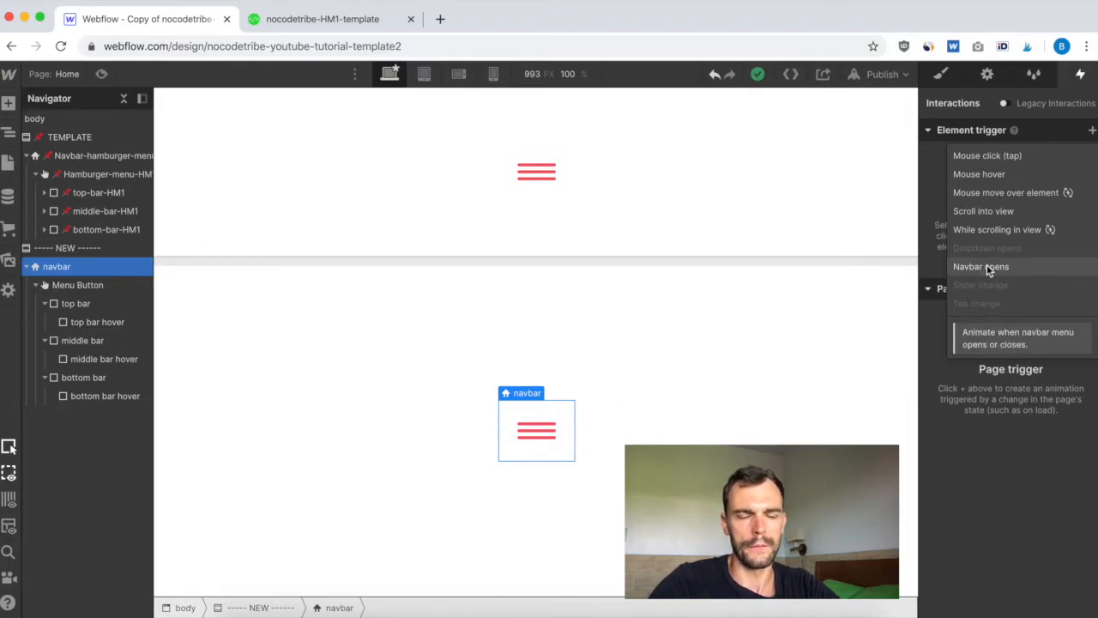
pyautogui.click(8, 105)
pyautogui.click(8, 105)
pyautogui.scroll(-8, 135, 412)
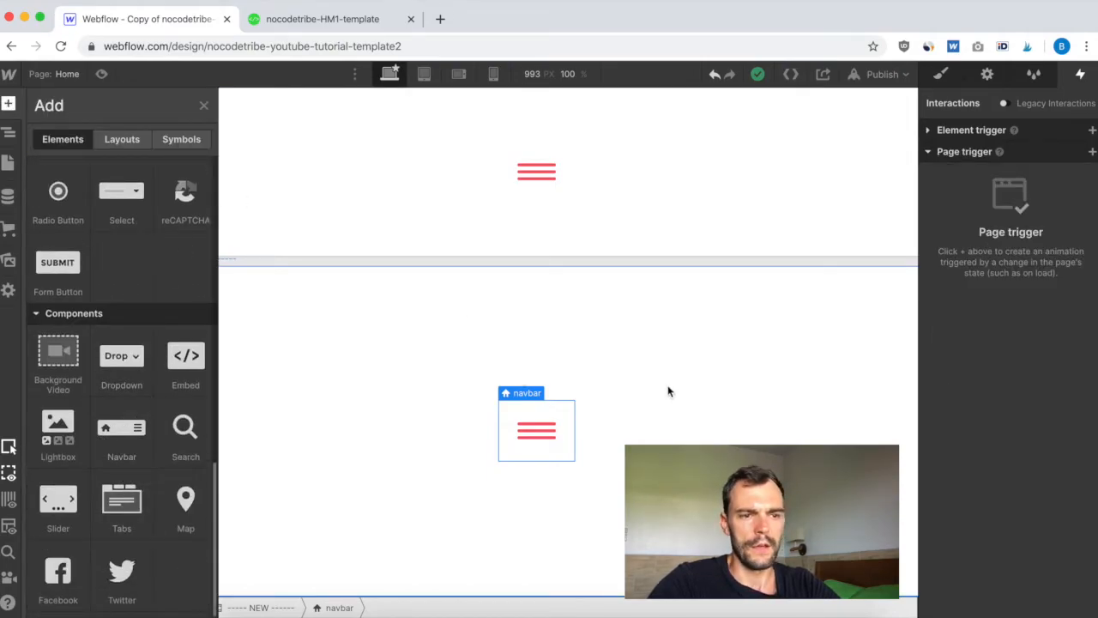
pyautogui.click(584, 396)
pyautogui.click(557, 410)
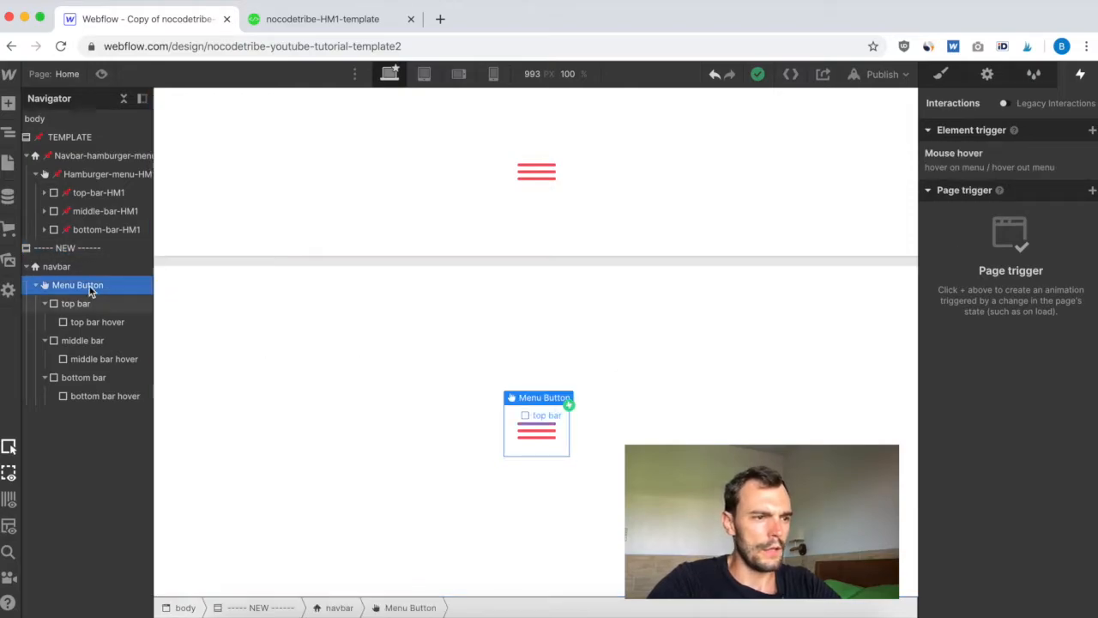
# Step: Add a Navbar opens element trigger to the navbar in the NEW section
pyautogui.click(61, 267)
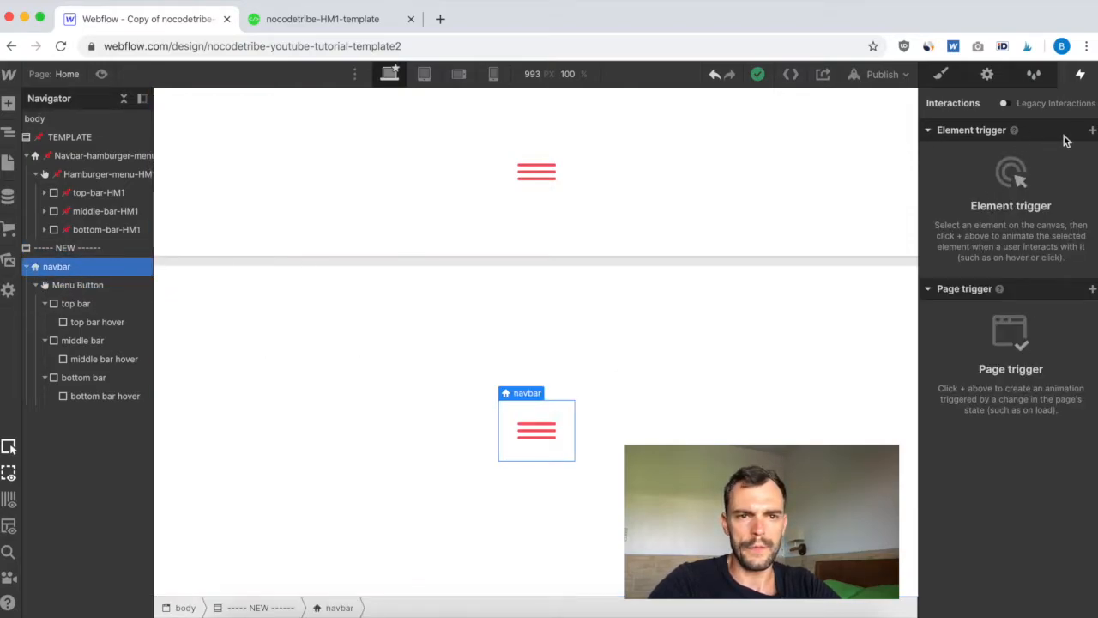
pyautogui.click(1091, 130)
pyautogui.click(989, 265)
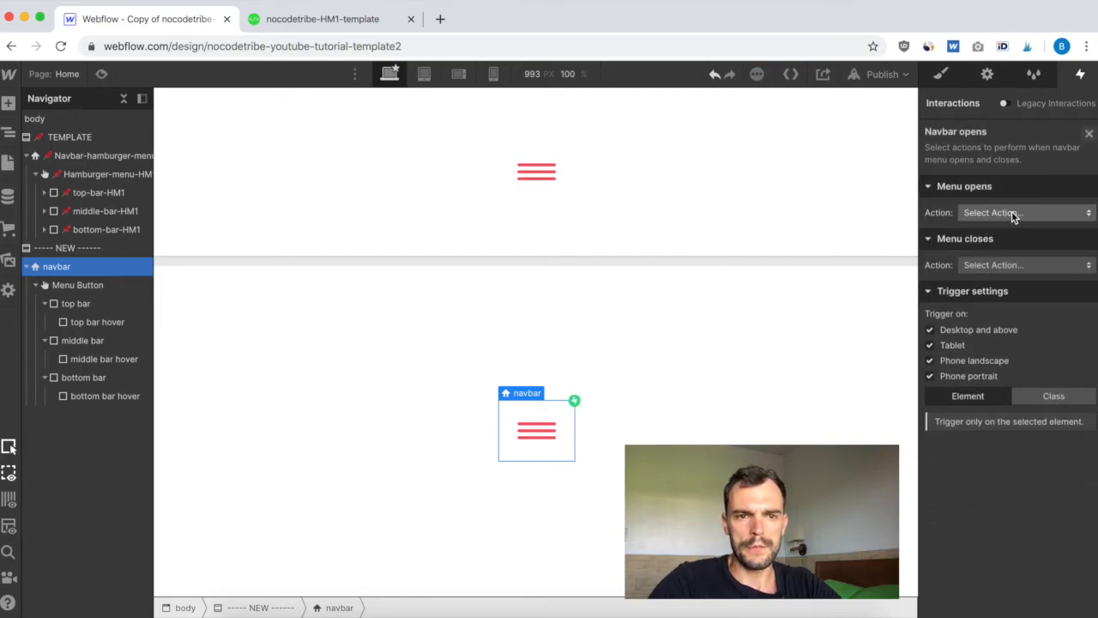
# Step: Create a timed animation named "menu open" as the trigger's Menu opens action
pyautogui.click(1014, 214)
pyautogui.click(1027, 219)
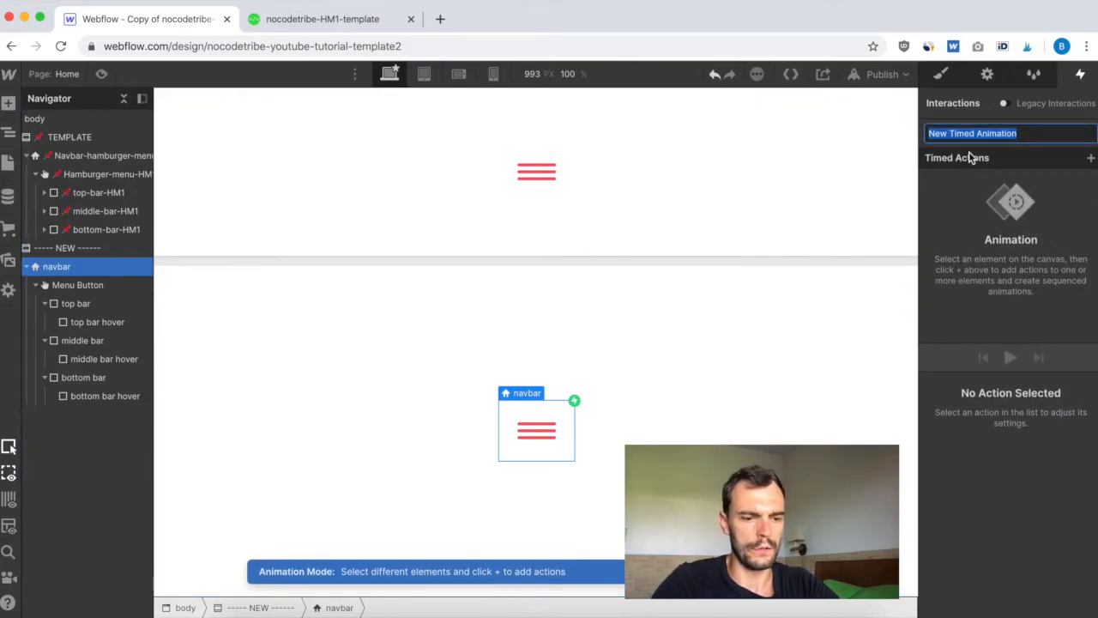
pyautogui.press('BackSpace')
pyautogui.write('menu open')
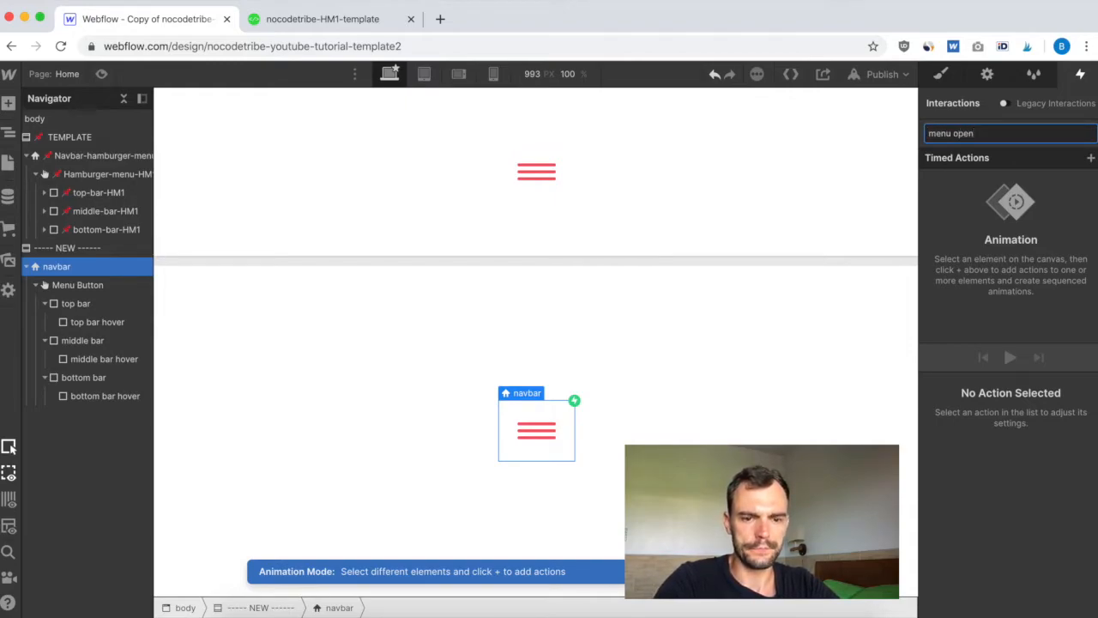
pyautogui.press('Return')
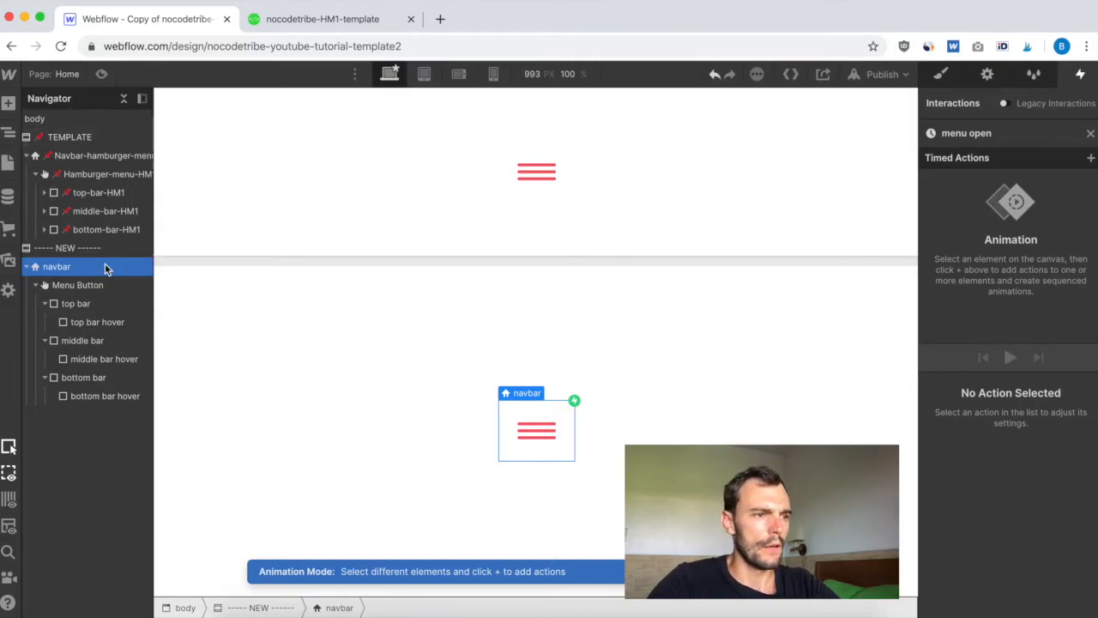
# Step: Examine the timing and rotation settings of the top-bar-HM1 Rotate action in the template navbar's [HM1] Navbar opens animation
pyautogui.click(76, 157)
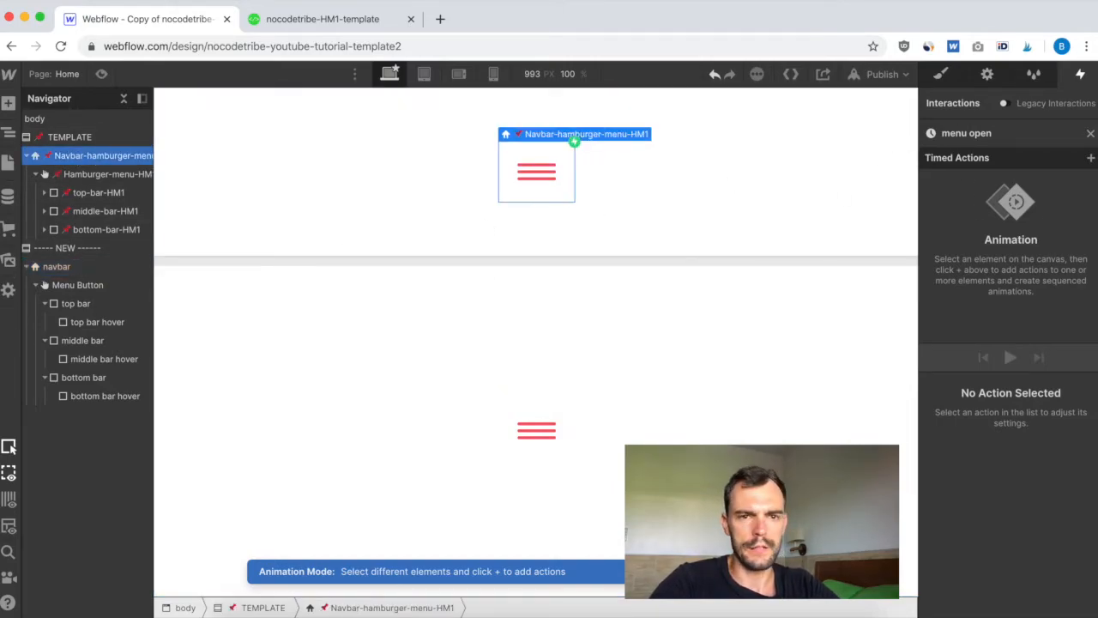
pyautogui.click(1092, 134)
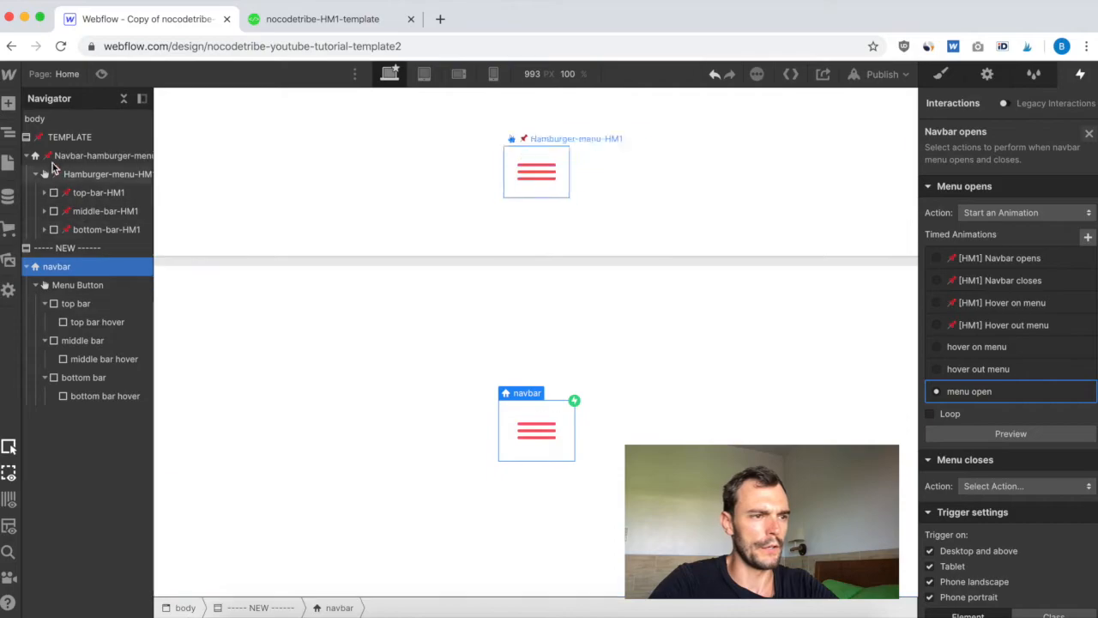
pyautogui.click(73, 157)
pyautogui.click(987, 163)
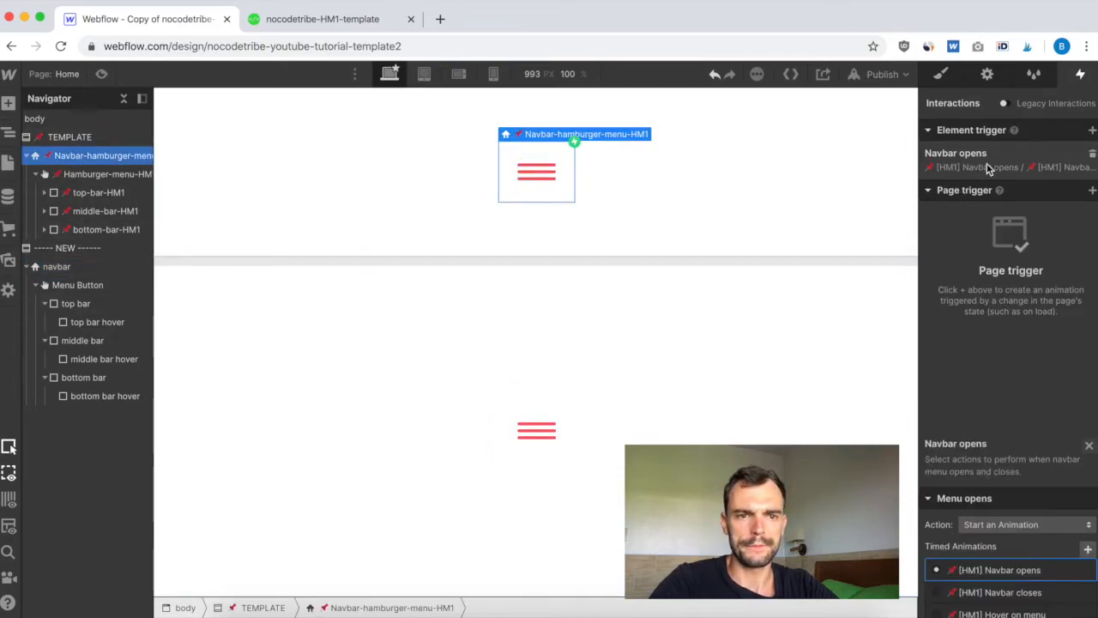
pyautogui.click(985, 258)
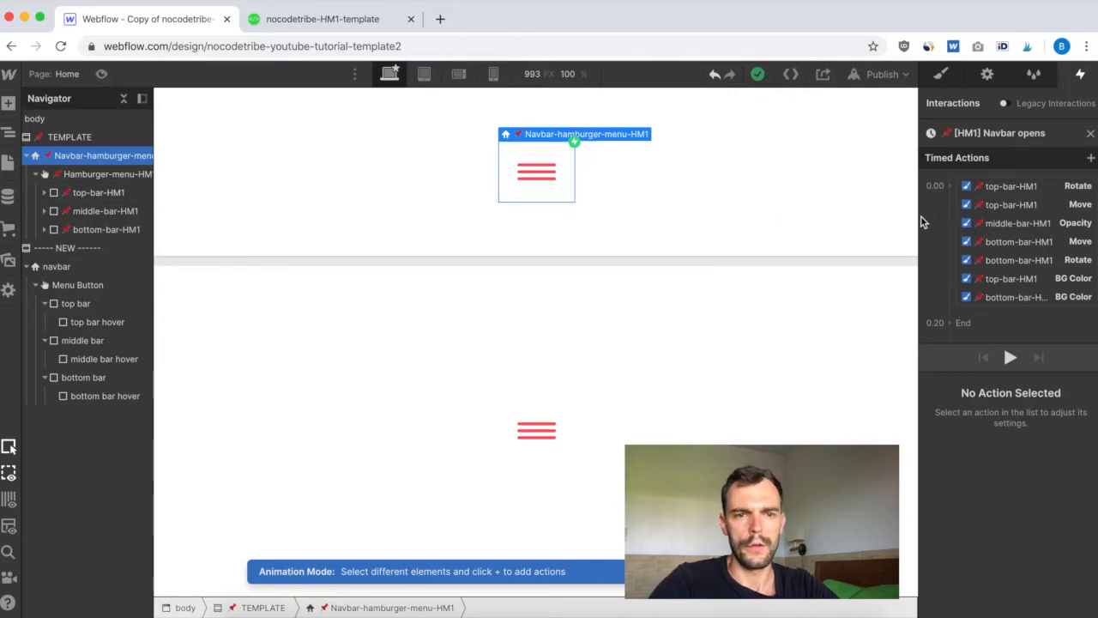
pyautogui.click(1004, 187)
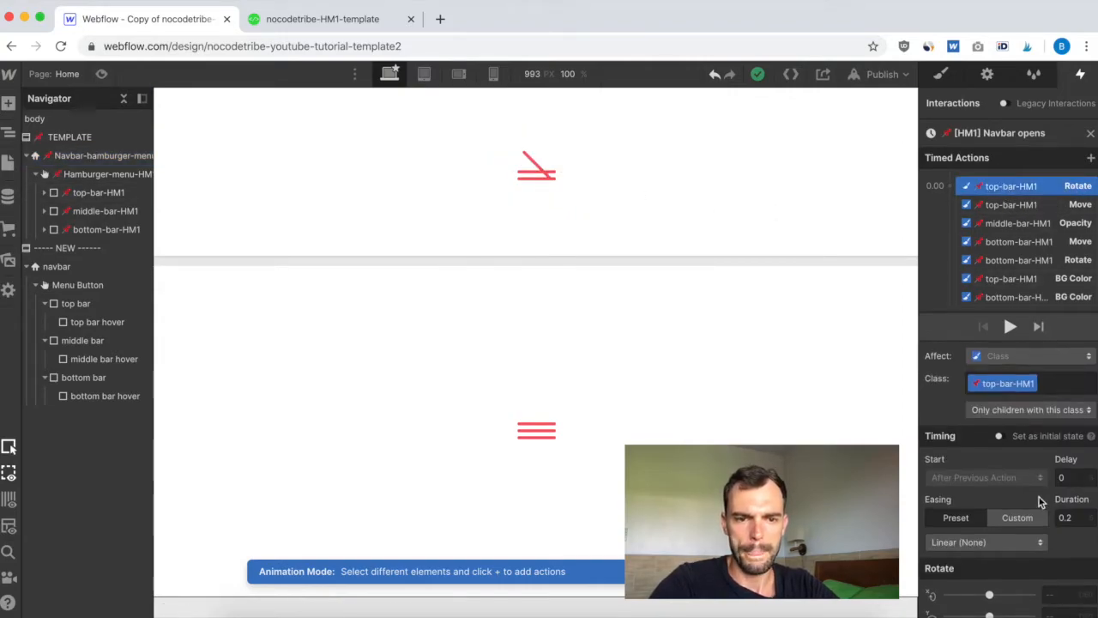
pyautogui.scroll(-1, 1042, 506)
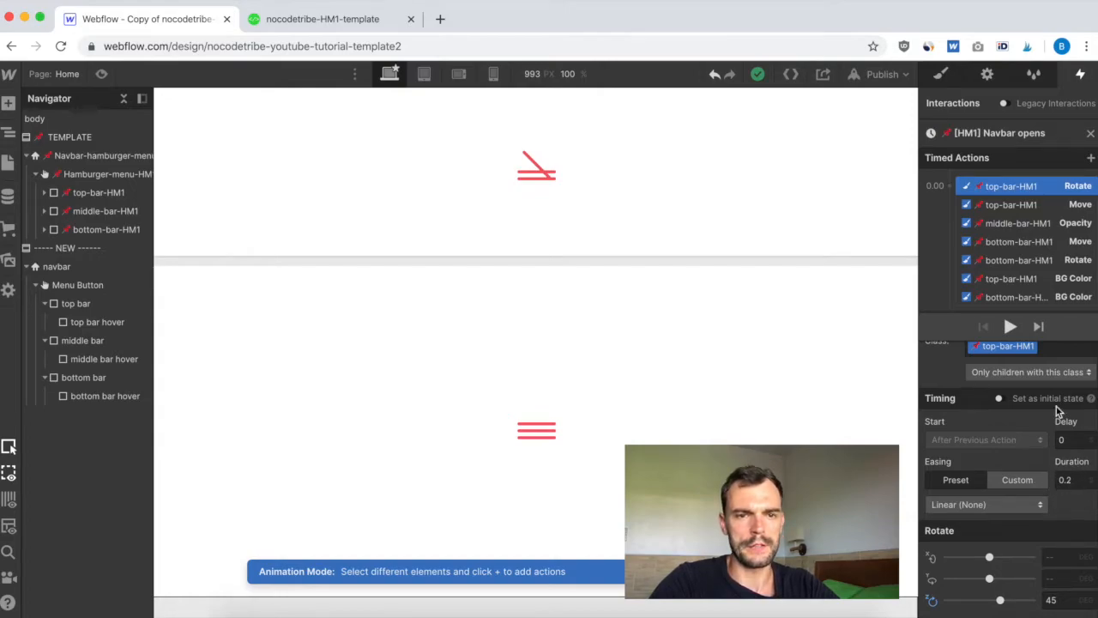
# Step: Return to the navbar in the NEW section and reopen its "menu open" animation for editing
pyautogui.click(53, 267)
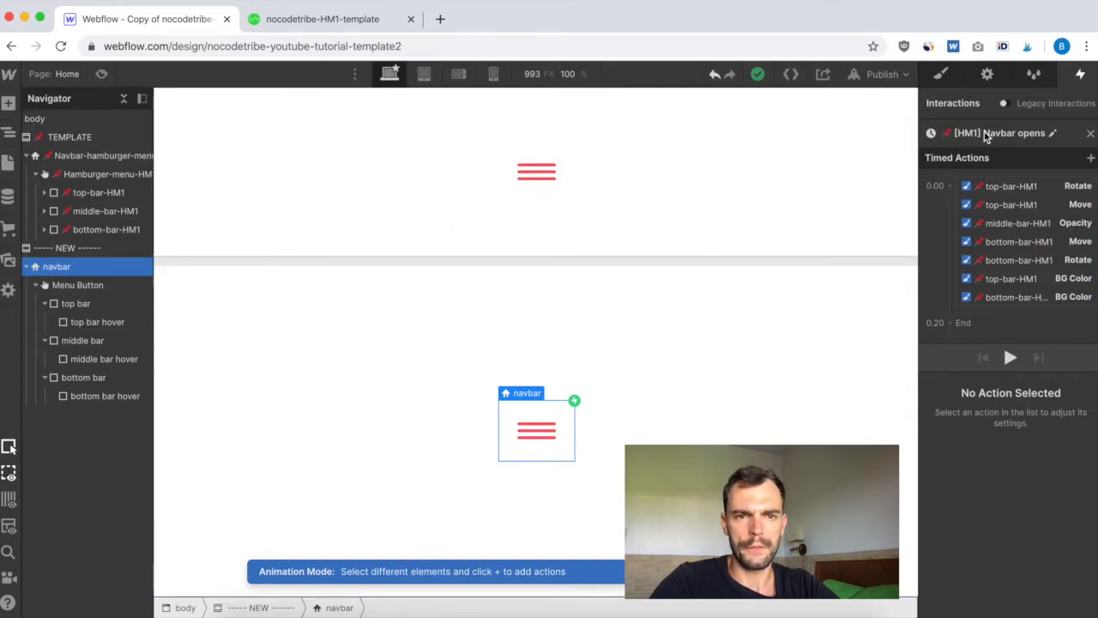
pyautogui.click(1091, 134)
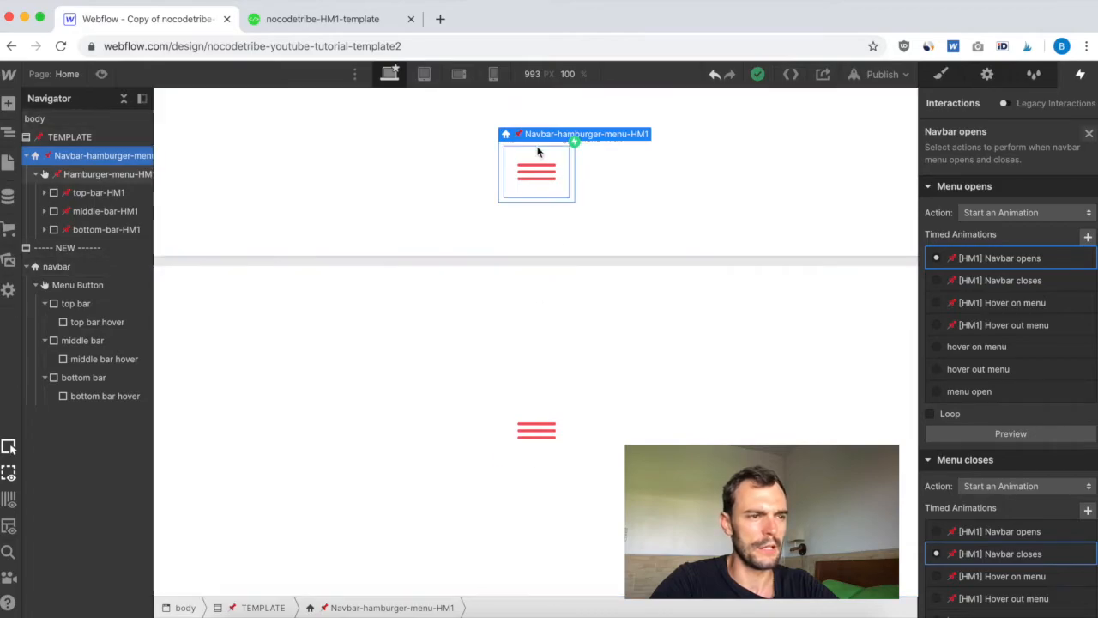
pyautogui.click(57, 270)
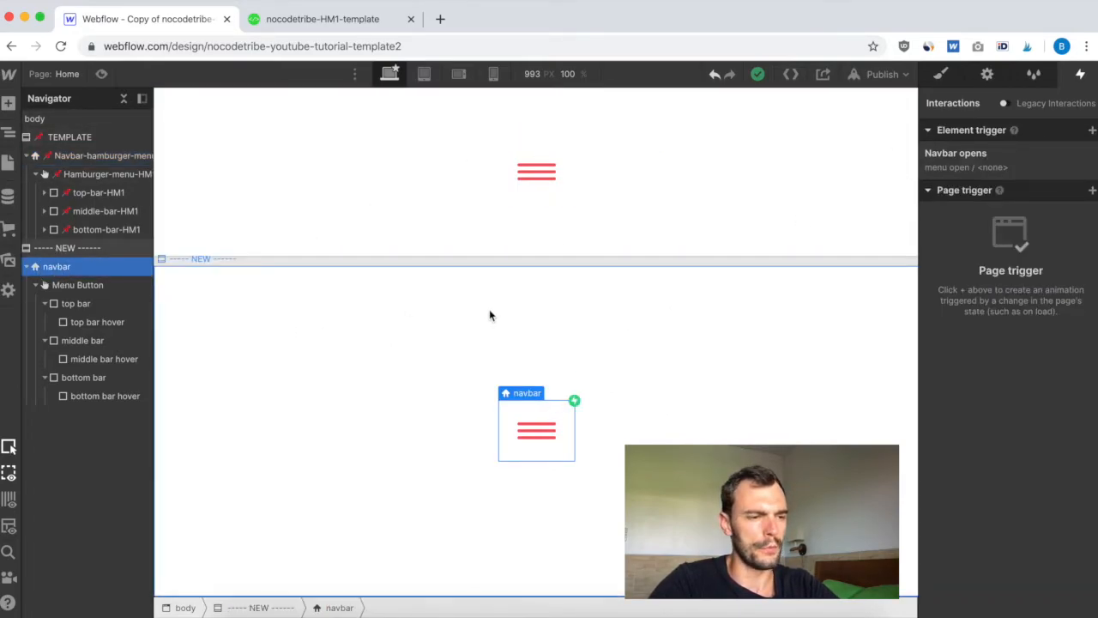
pyautogui.click(973, 156)
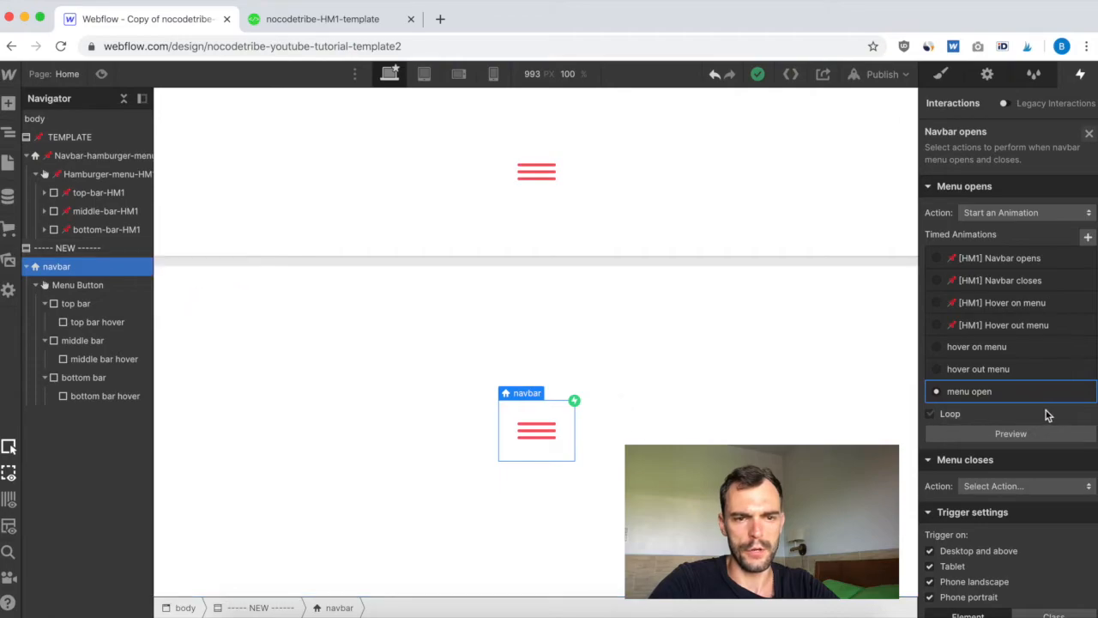
pyautogui.click(960, 390)
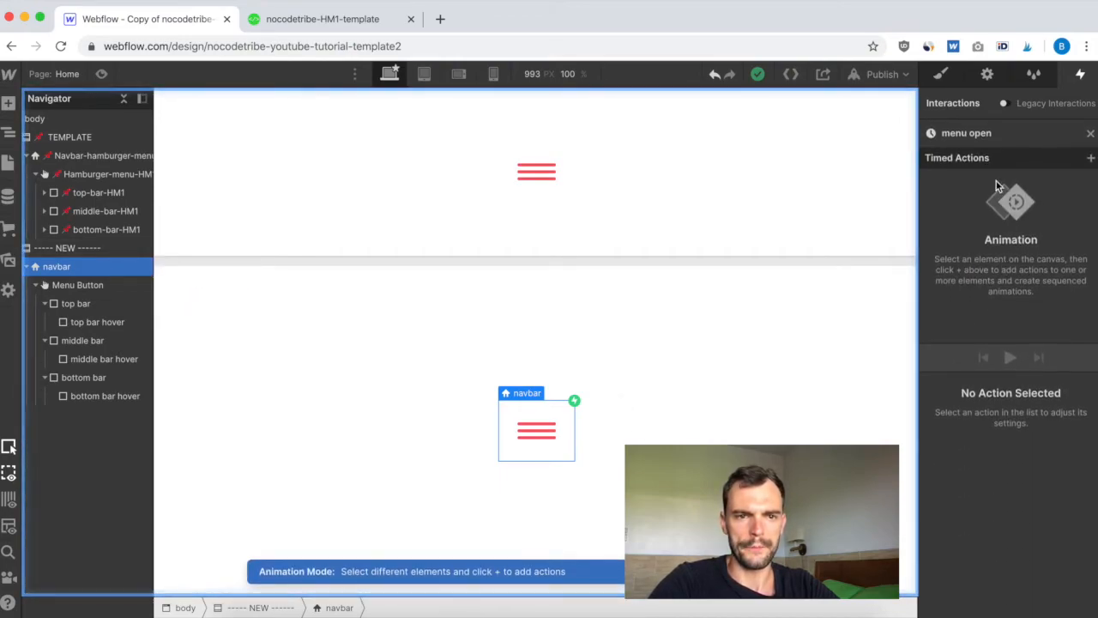
pyautogui.click(1092, 160)
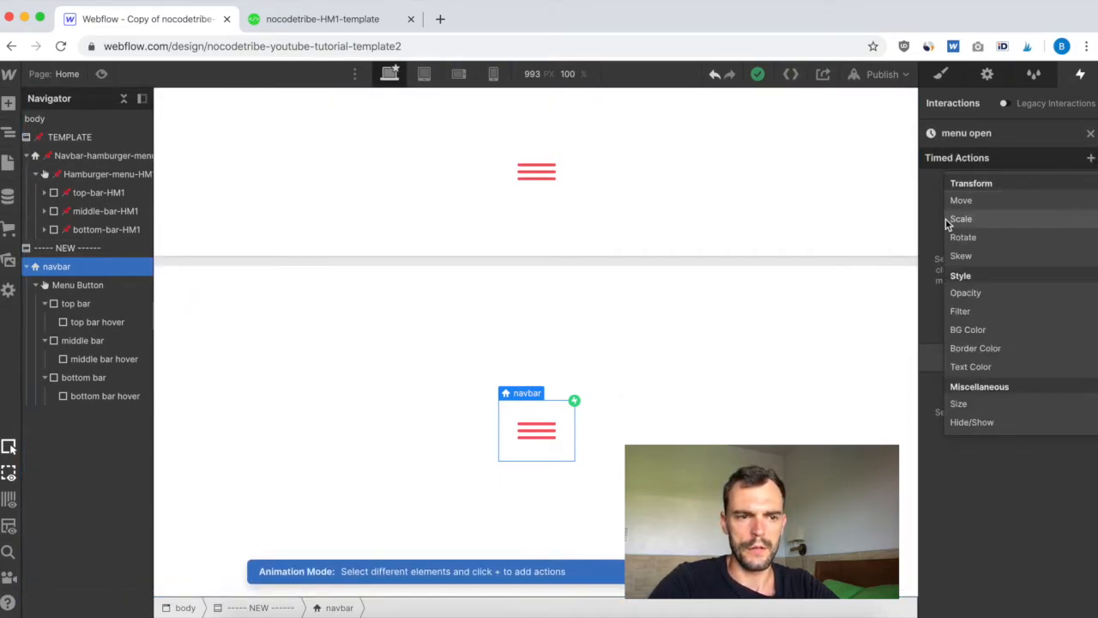
pyautogui.click(802, 236)
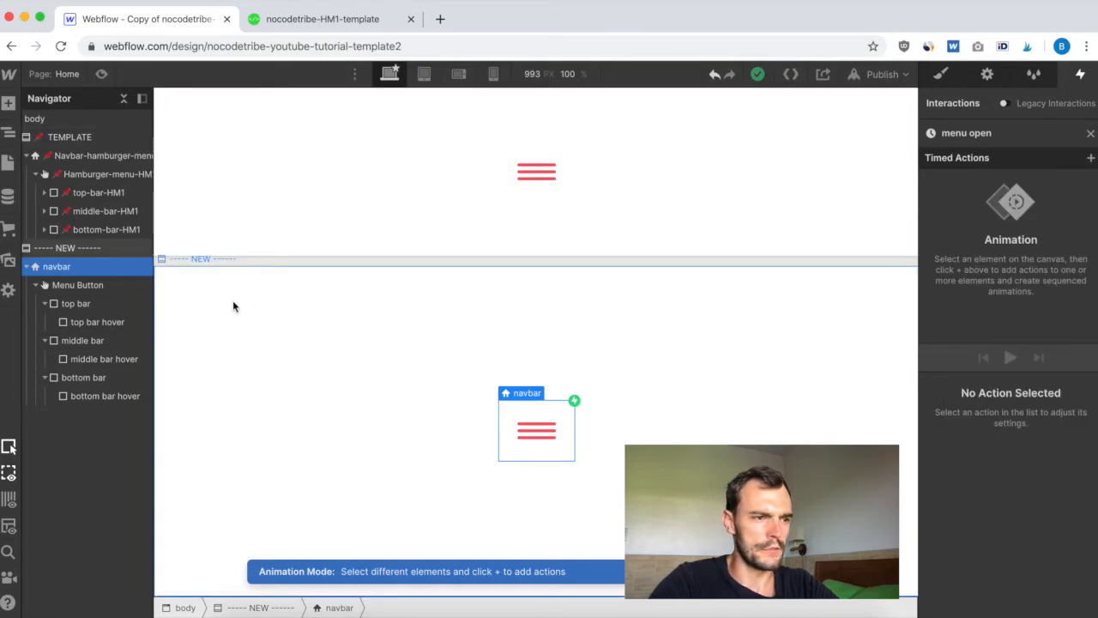
# Step: Add a Rotate action for the top bar to the "menu open" animation, with a 0.2 duration and 45 degrees on the Z axis
pyautogui.click(68, 305)
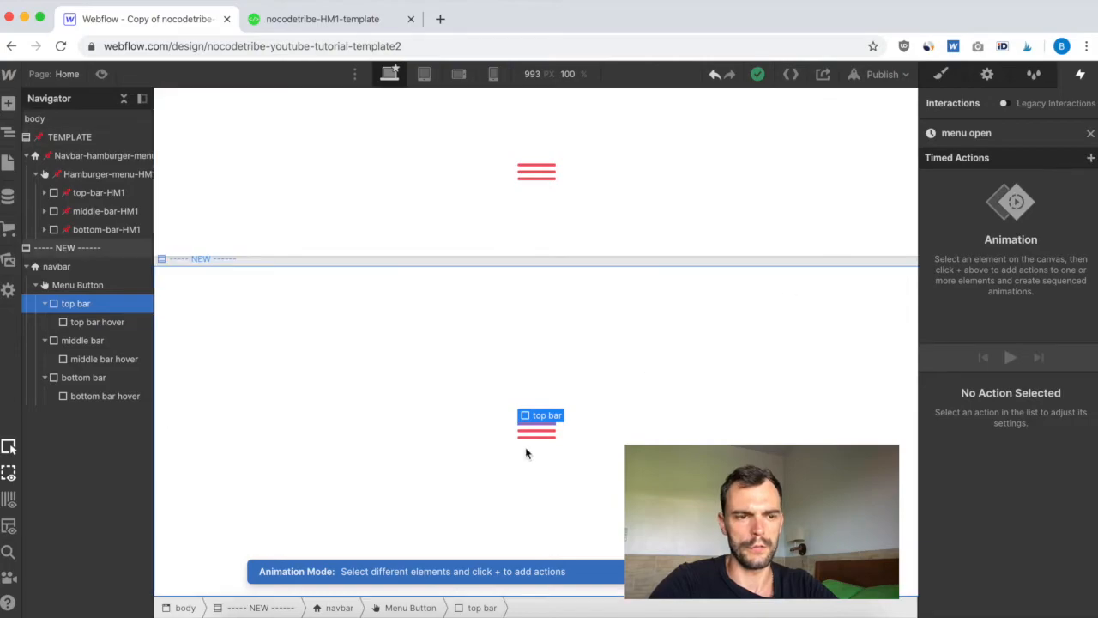
pyautogui.click(1091, 158)
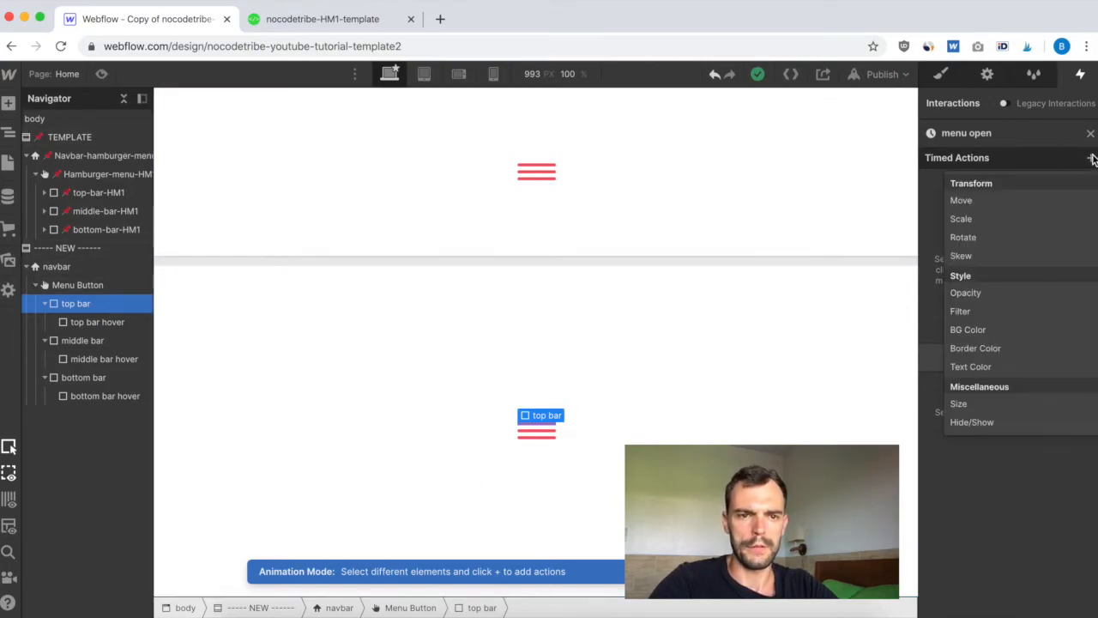
pyautogui.click(985, 237)
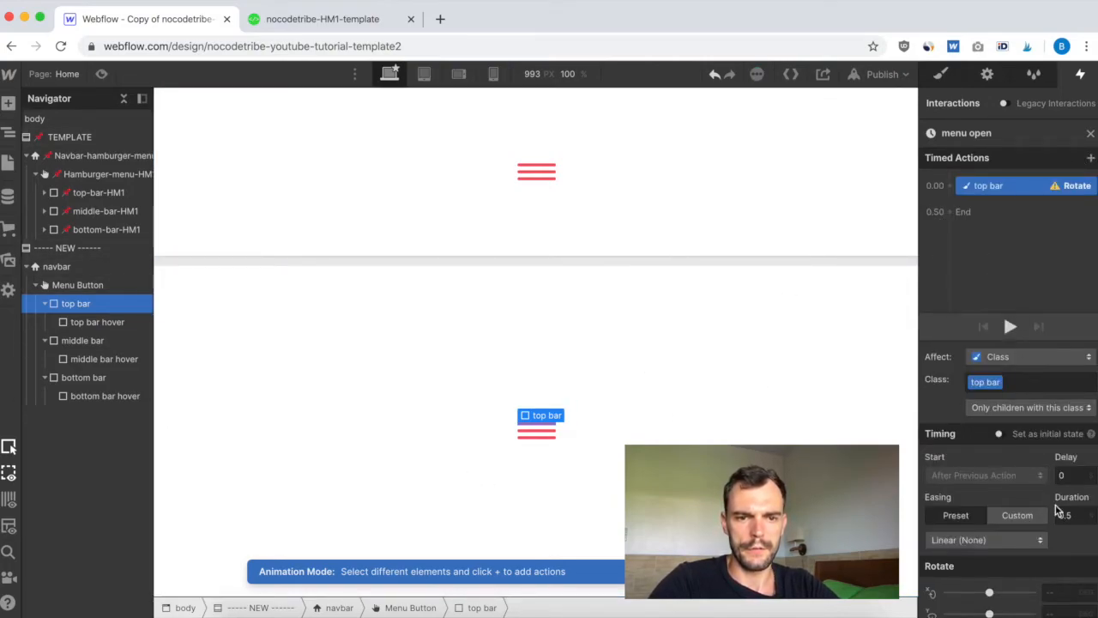
pyautogui.click(1081, 514)
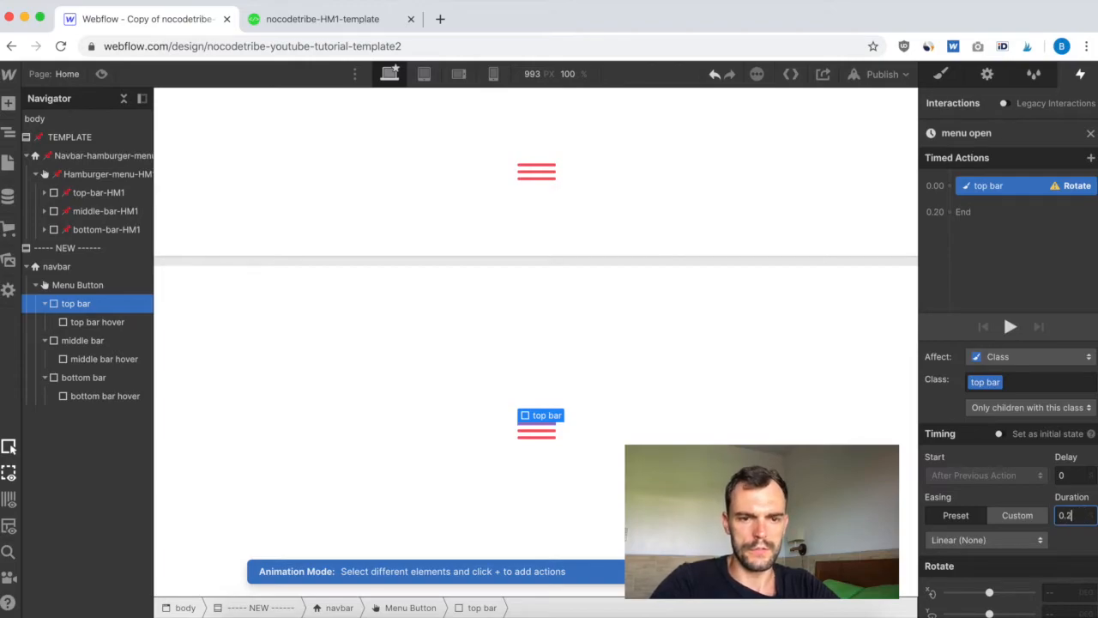
pyautogui.scroll(-2, 1046, 536)
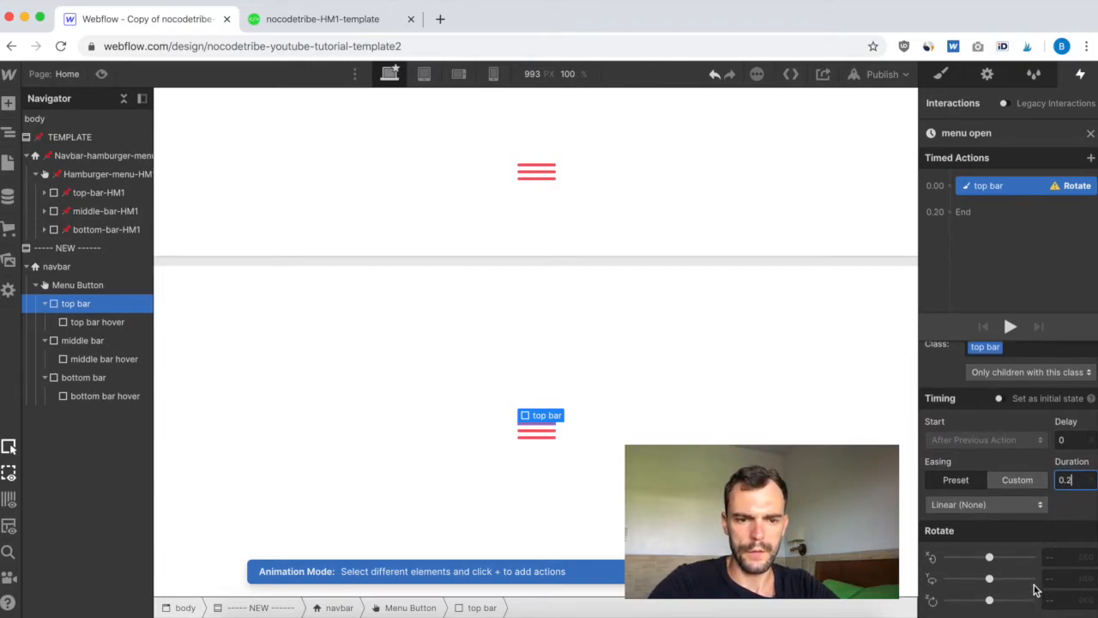
pyautogui.click(1055, 603)
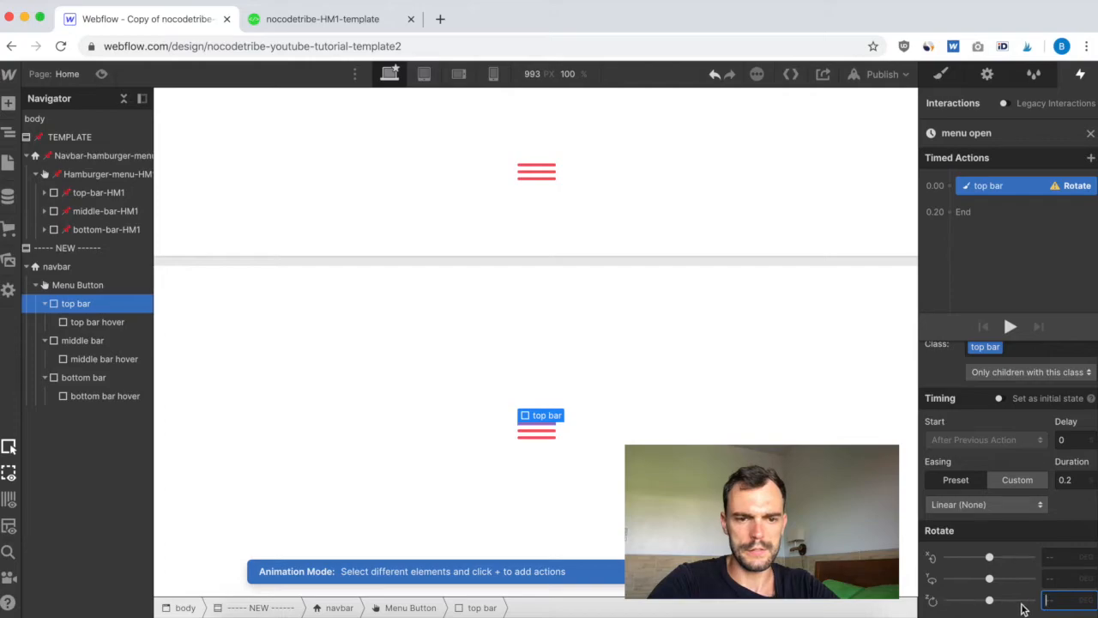
pyautogui.write('45')
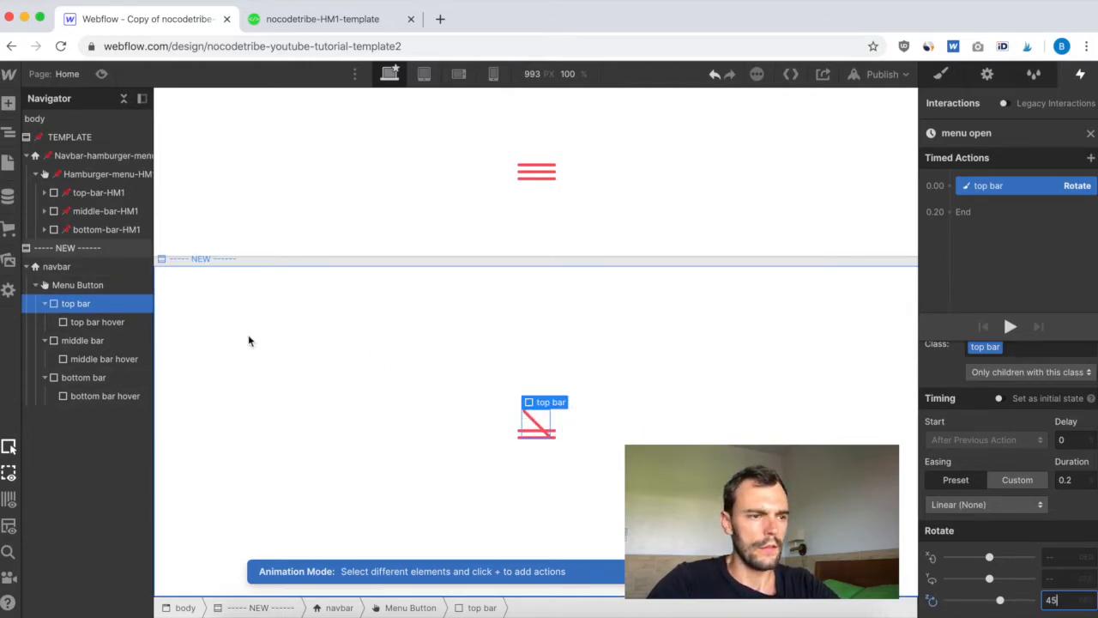
# Step: Add a Rotate action for the bottom bar starting with the previous action, with a 0.2 duration and -45 degrees on the Z axis
pyautogui.click(75, 377)
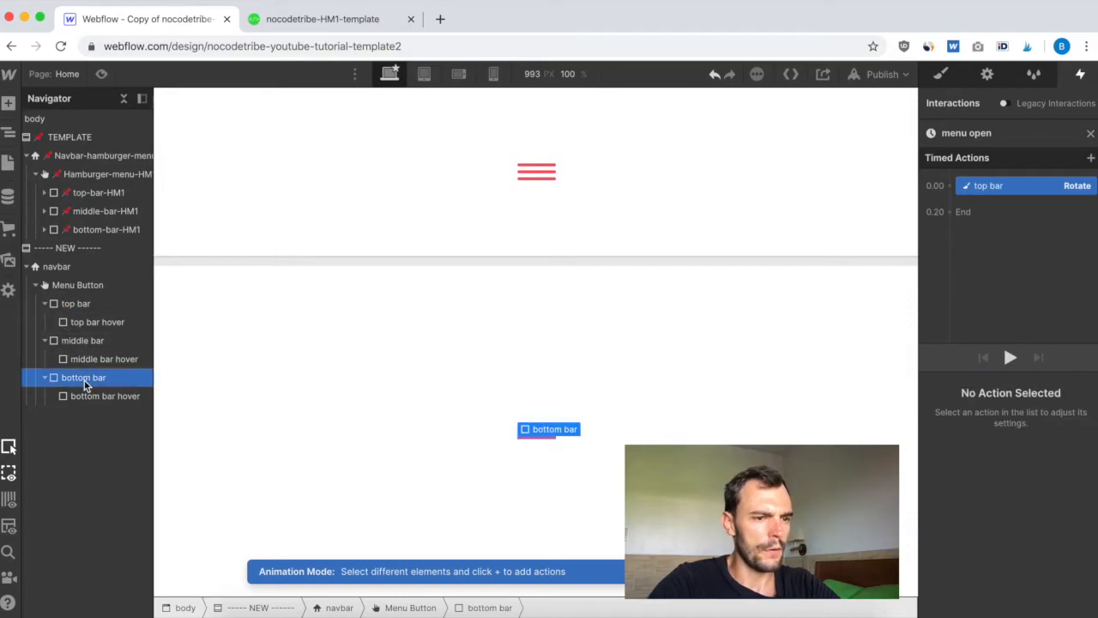
pyautogui.click(949, 185)
pyautogui.click(946, 270)
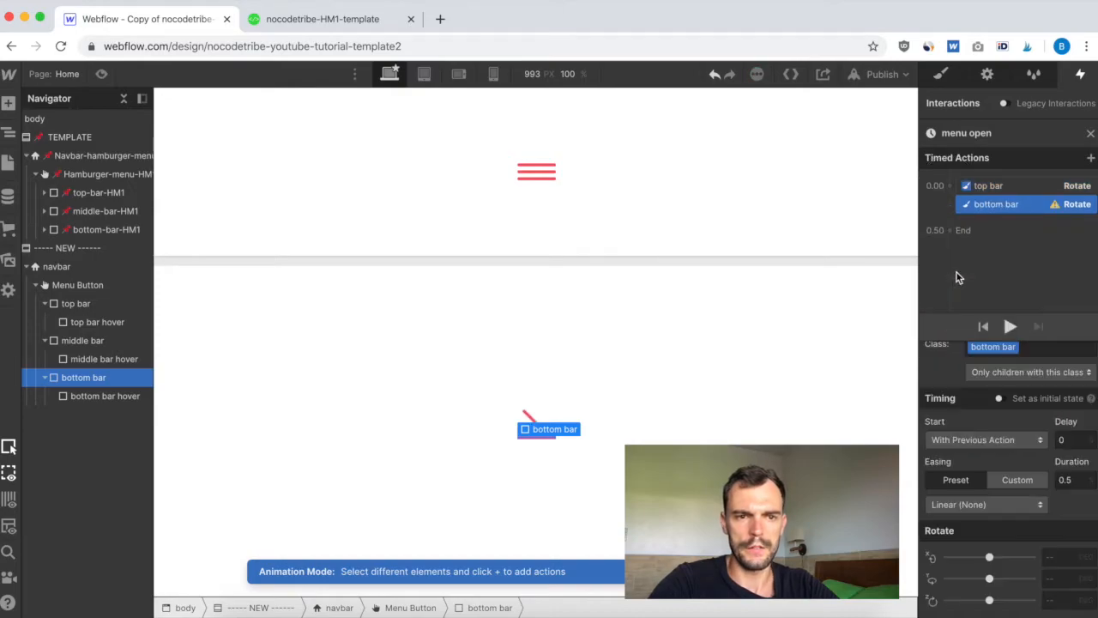
pyautogui.click(1079, 480)
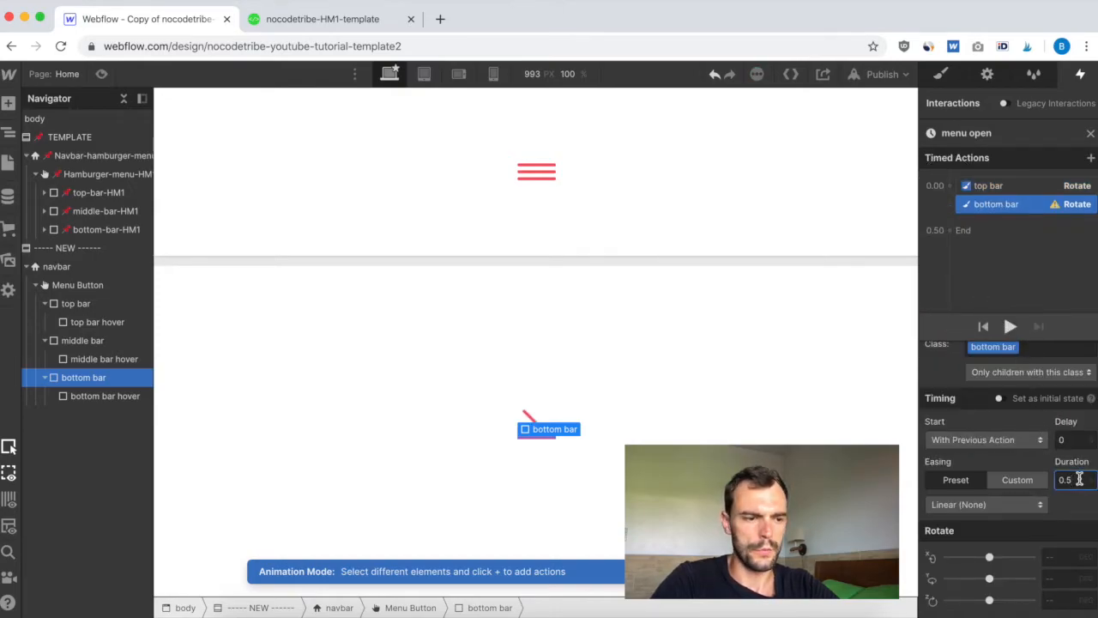
pyautogui.write('0.2')
pyautogui.click(1055, 598)
pyautogui.write('-45')
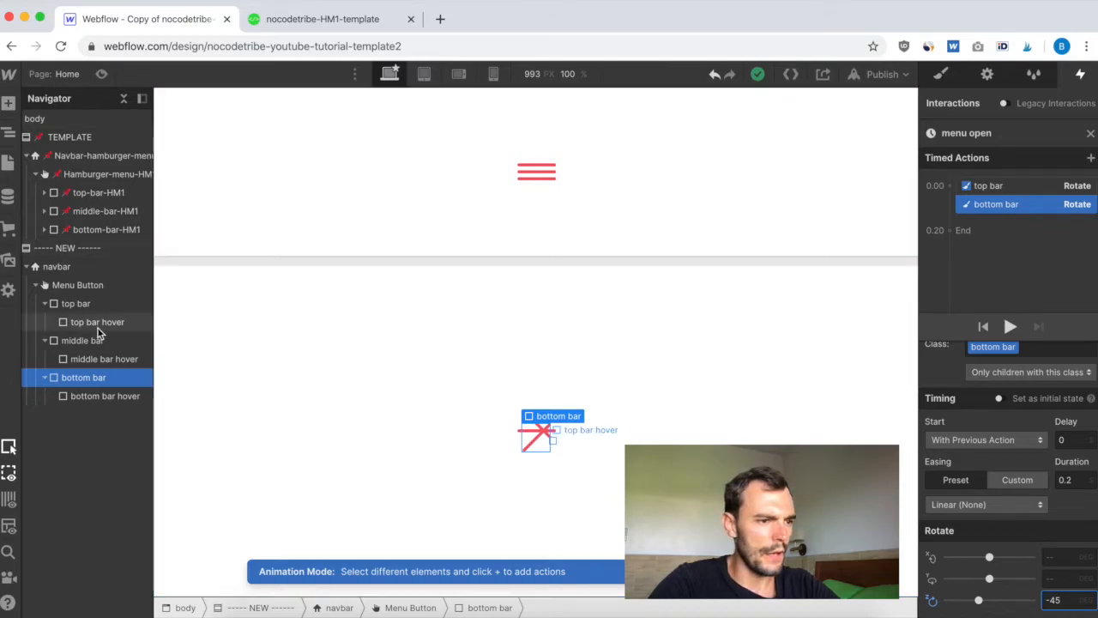
# Step: Play the "menu open" animation several times and check the top bar and bottom bar Rotate actions
pyautogui.click(1009, 327)
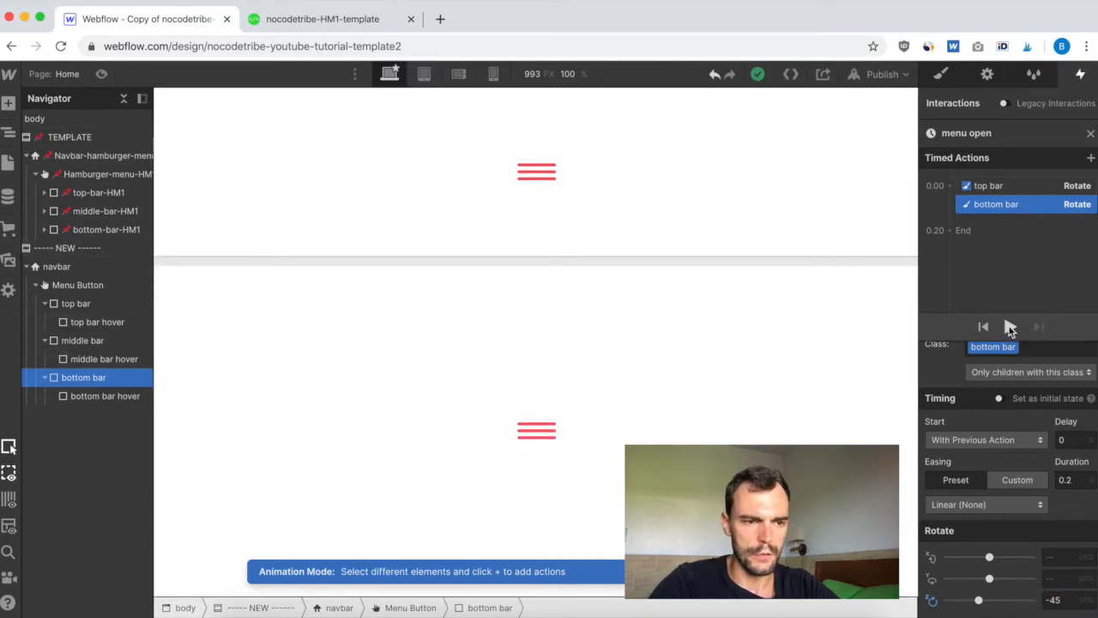
pyautogui.click(1011, 328)
pyautogui.click(1010, 327)
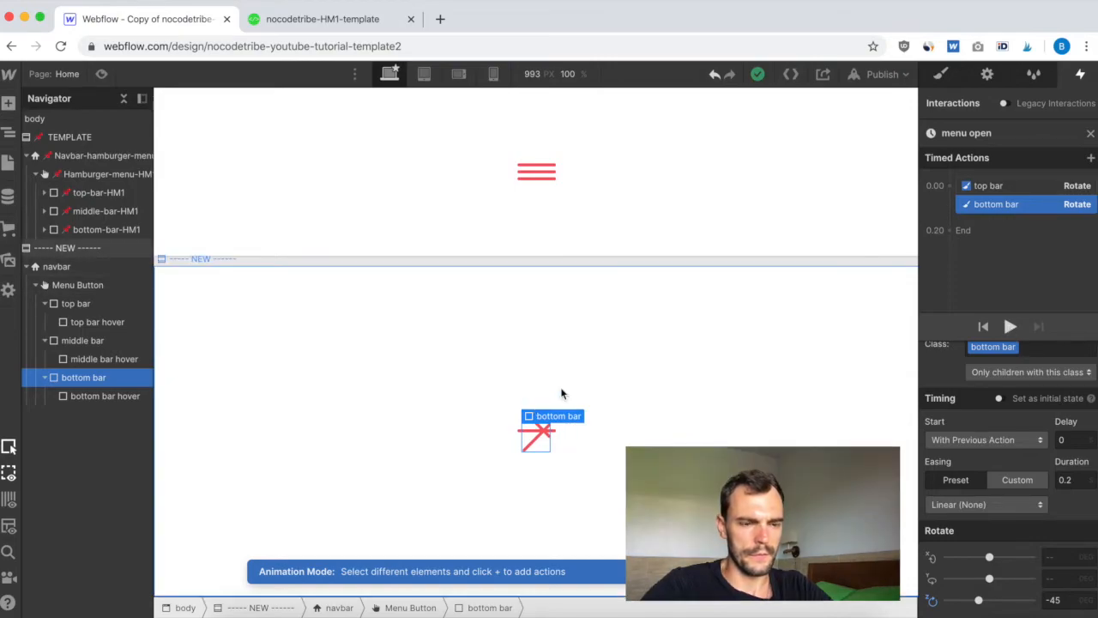
pyautogui.click(986, 185)
pyautogui.click(996, 204)
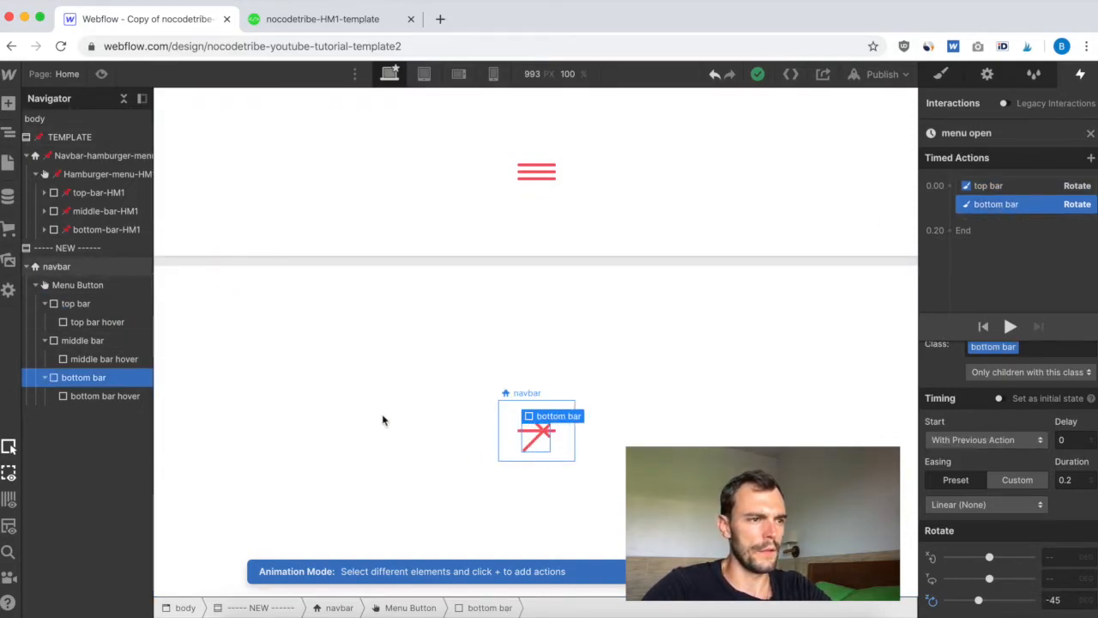
# Step: Compare the X and Y offsets of the top-bar-HM1 and bottom-bar-HM1 Move actions in the template's [HM1] Navbar opens animation
pyautogui.click(87, 156)
pyautogui.click(1090, 134)
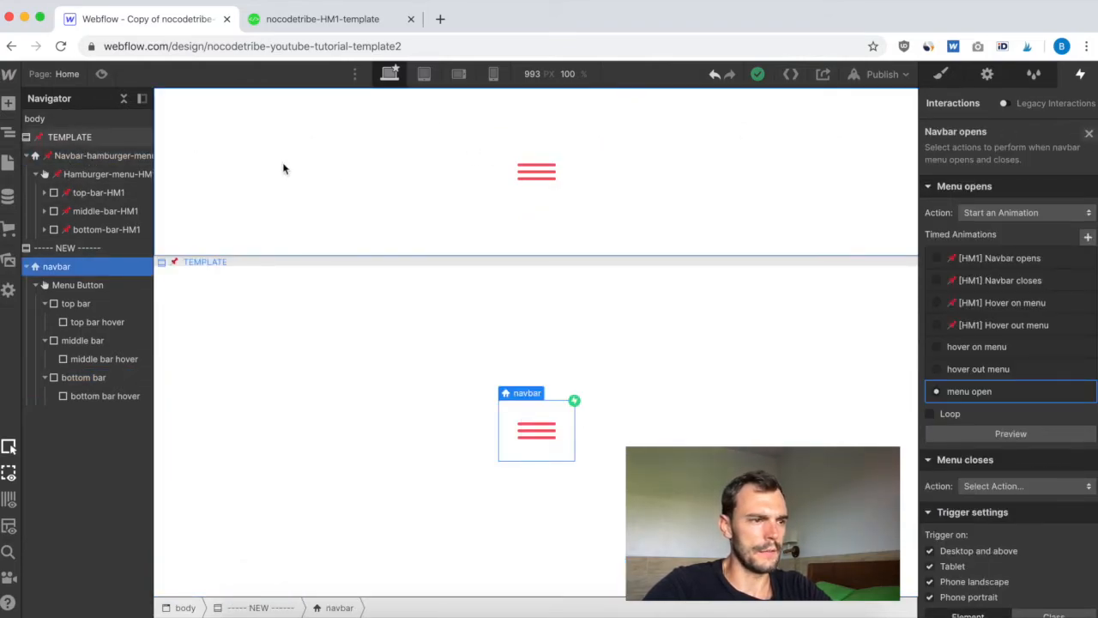
pyautogui.click(72, 154)
pyautogui.click(987, 167)
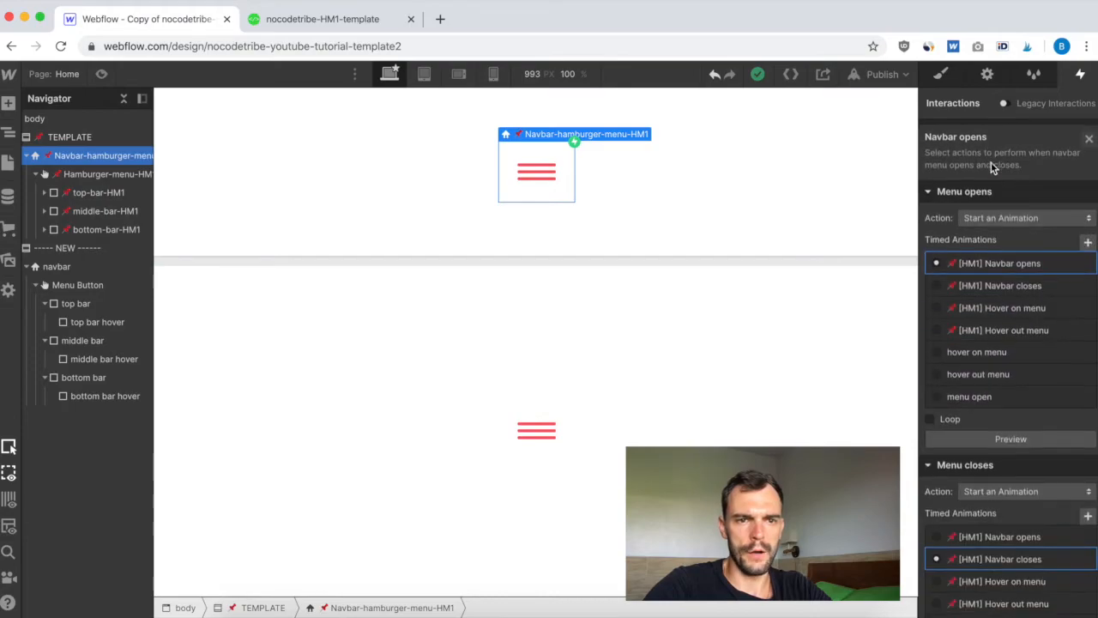
pyautogui.click(1005, 259)
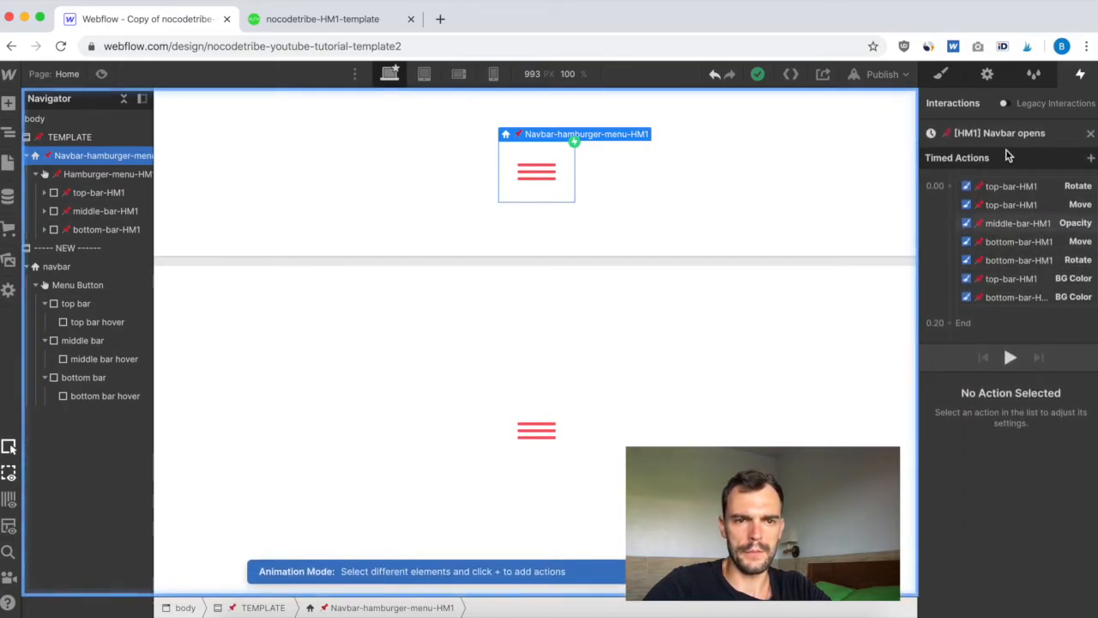
pyautogui.click(1009, 212)
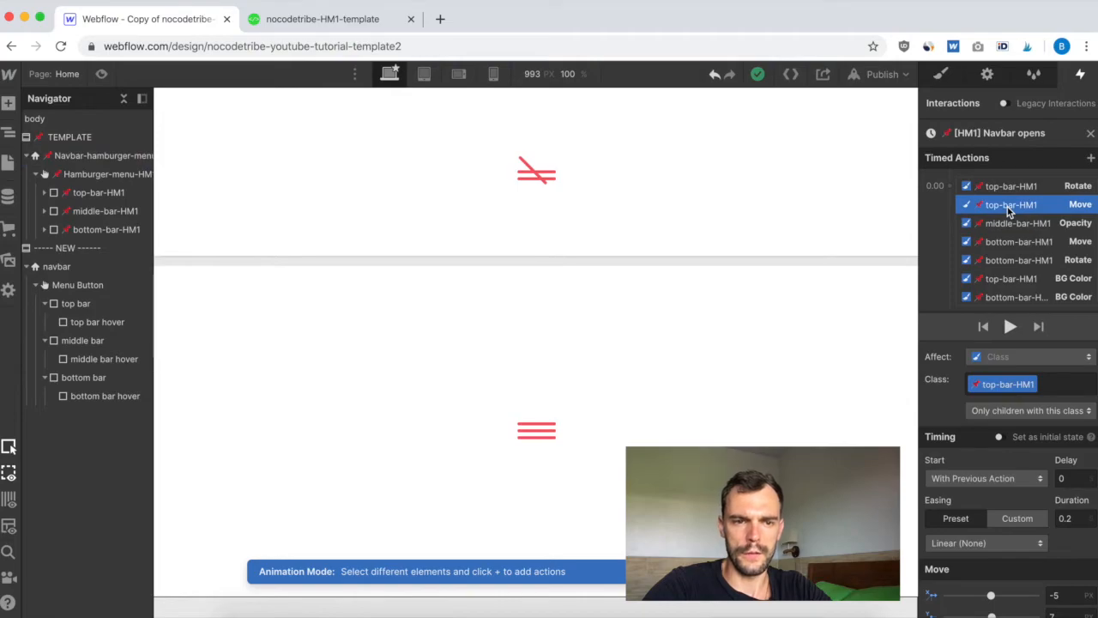
pyautogui.scroll(-1, 1015, 562)
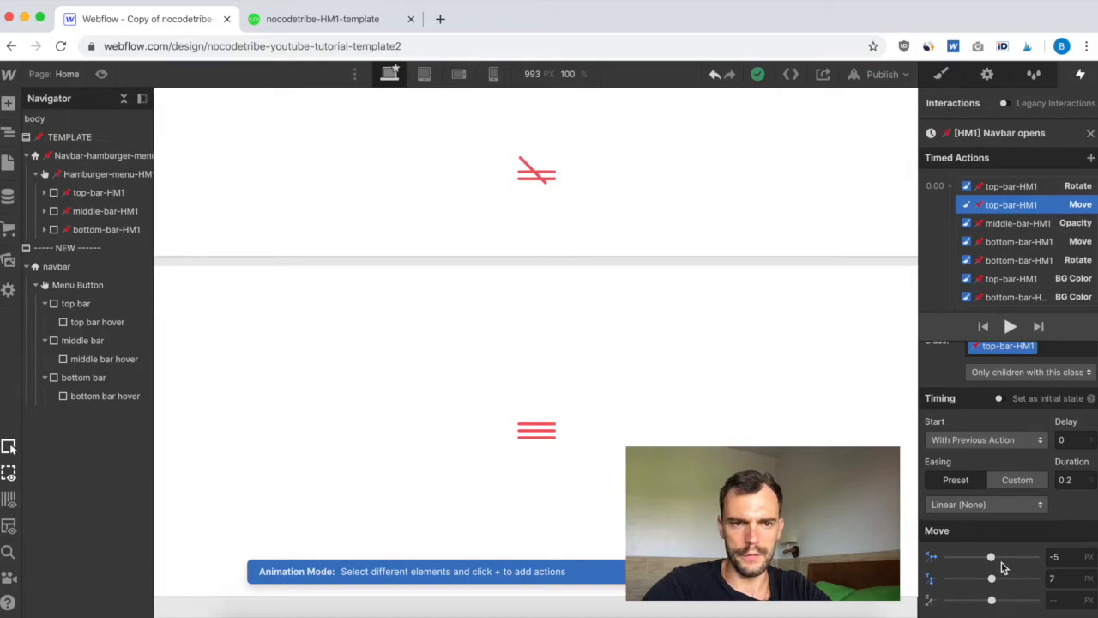
pyautogui.click(1014, 242)
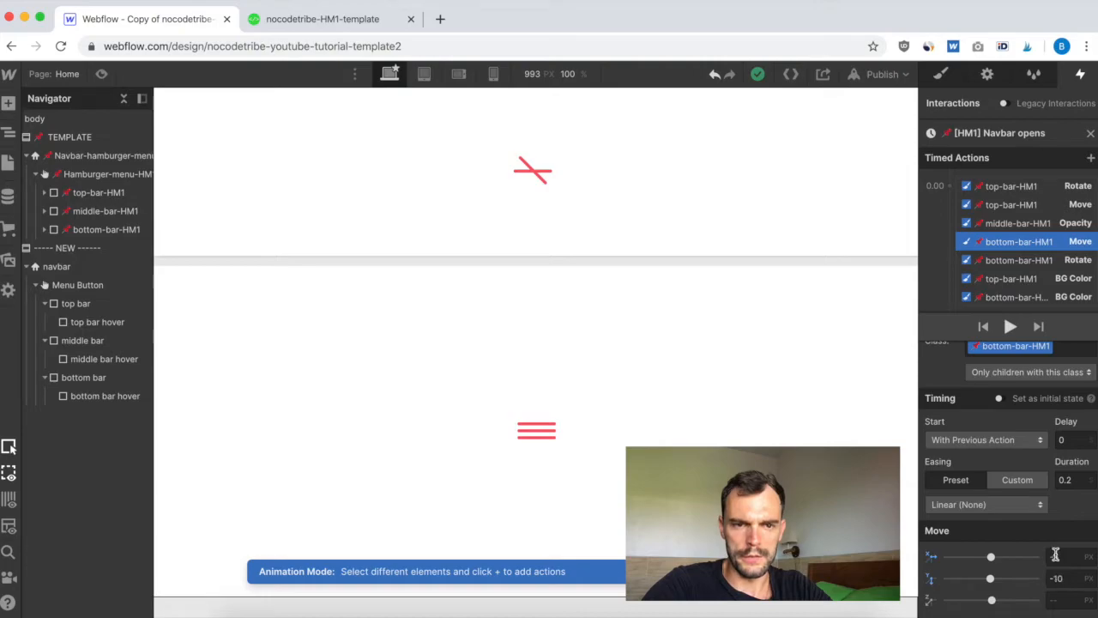
pyautogui.click(1017, 204)
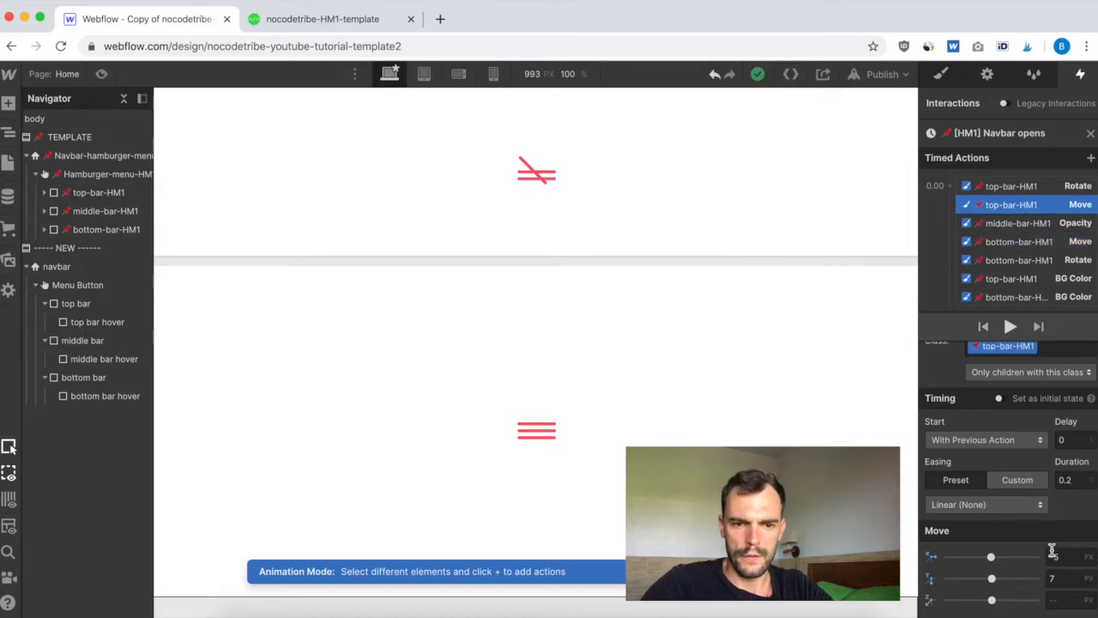
pyautogui.click(997, 242)
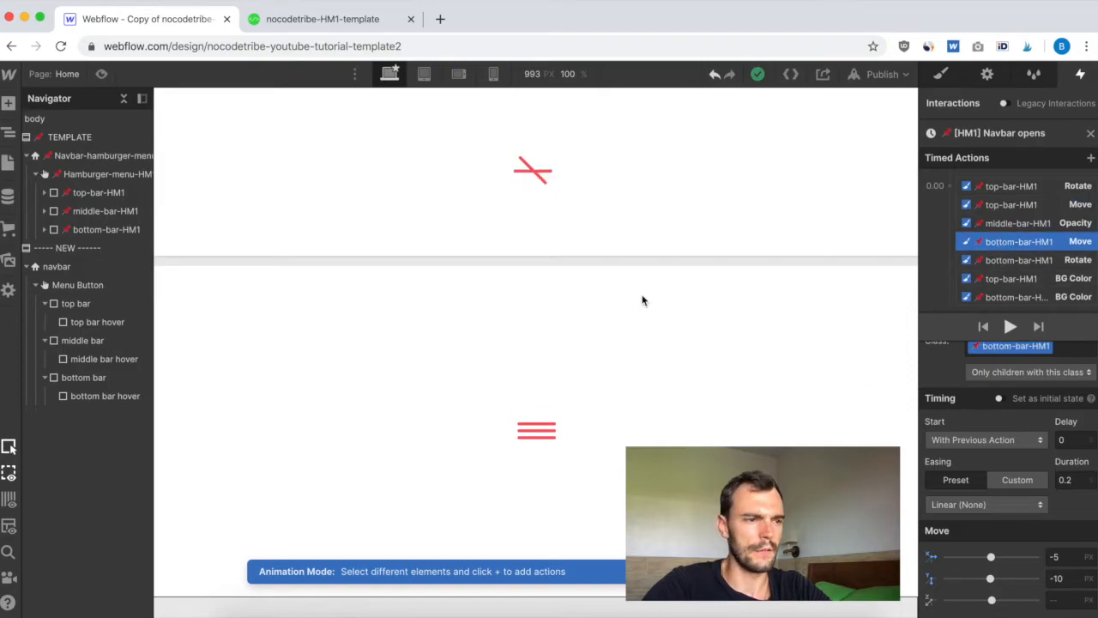
# Step: Add a Move action for the top bar to the new navbar's "menu open" animation, starting with the previous action
pyautogui.click(68, 266)
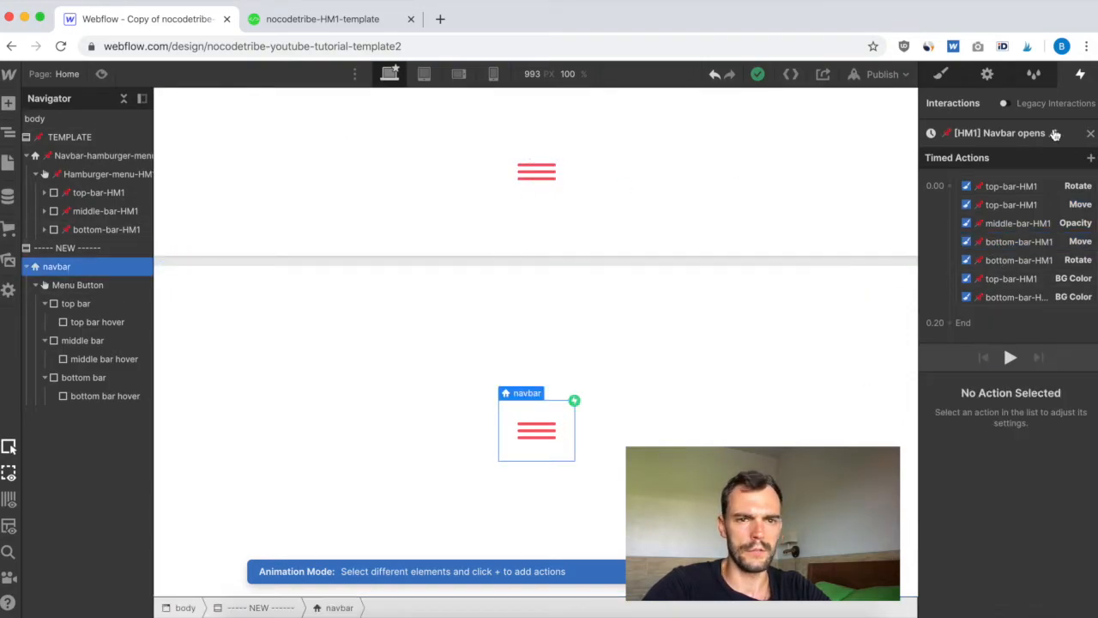
pyautogui.click(1089, 133)
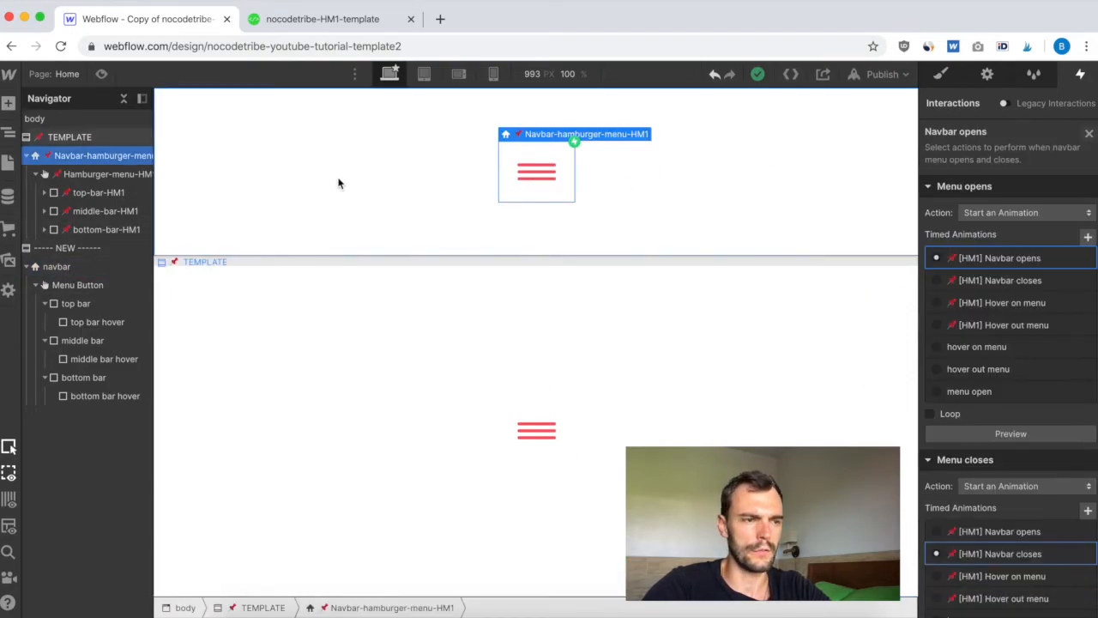
pyautogui.click(68, 266)
pyautogui.click(970, 173)
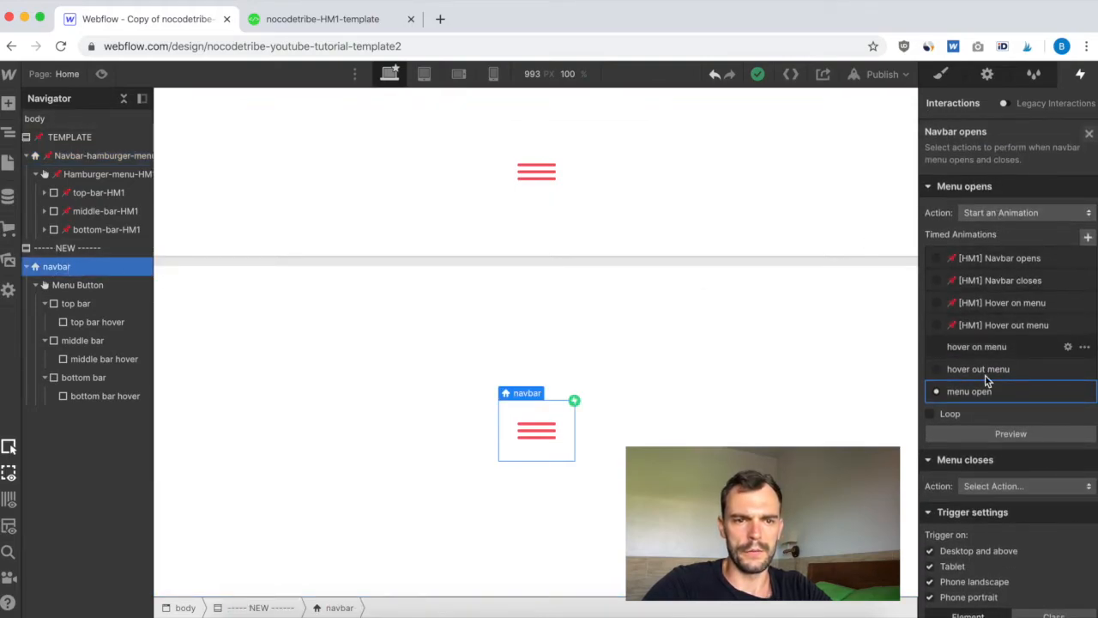
pyautogui.click(969, 393)
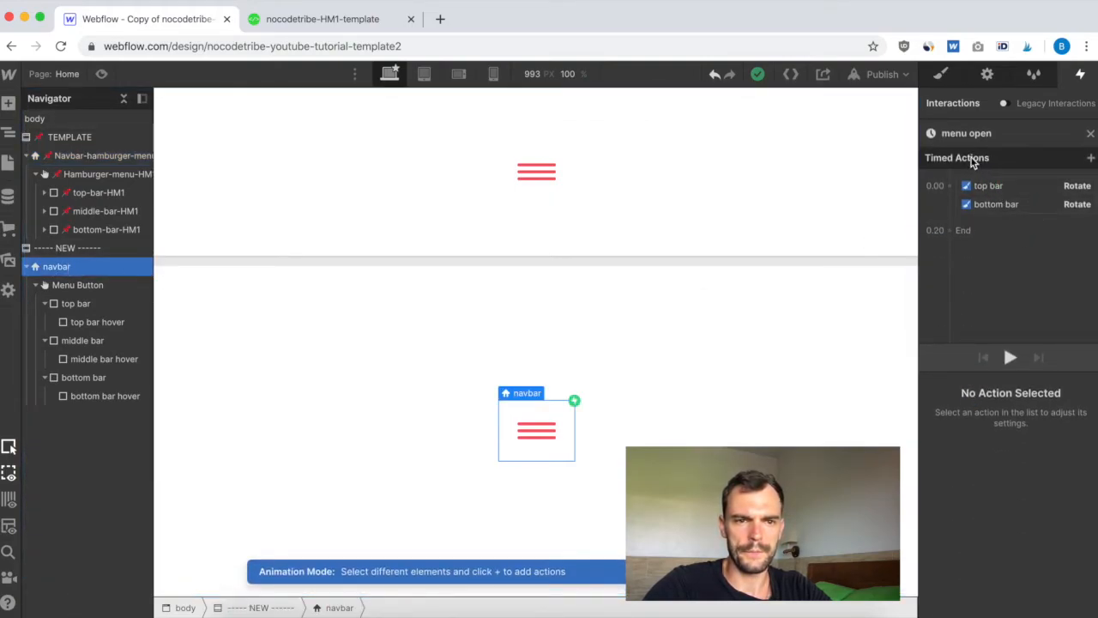
pyautogui.click(988, 187)
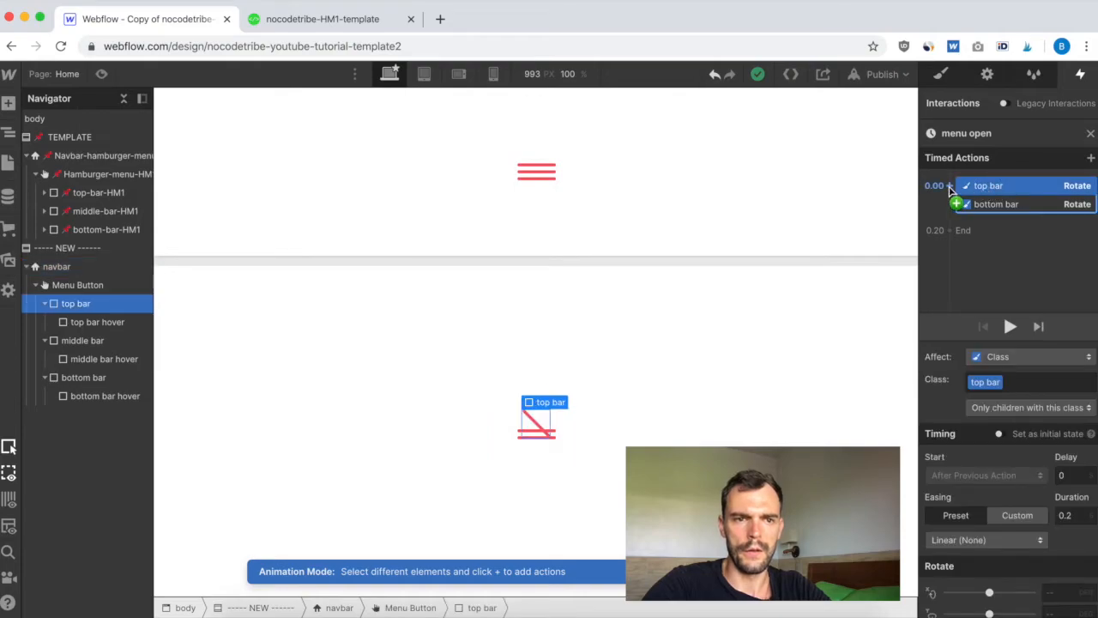
pyautogui.click(949, 185)
pyautogui.click(949, 231)
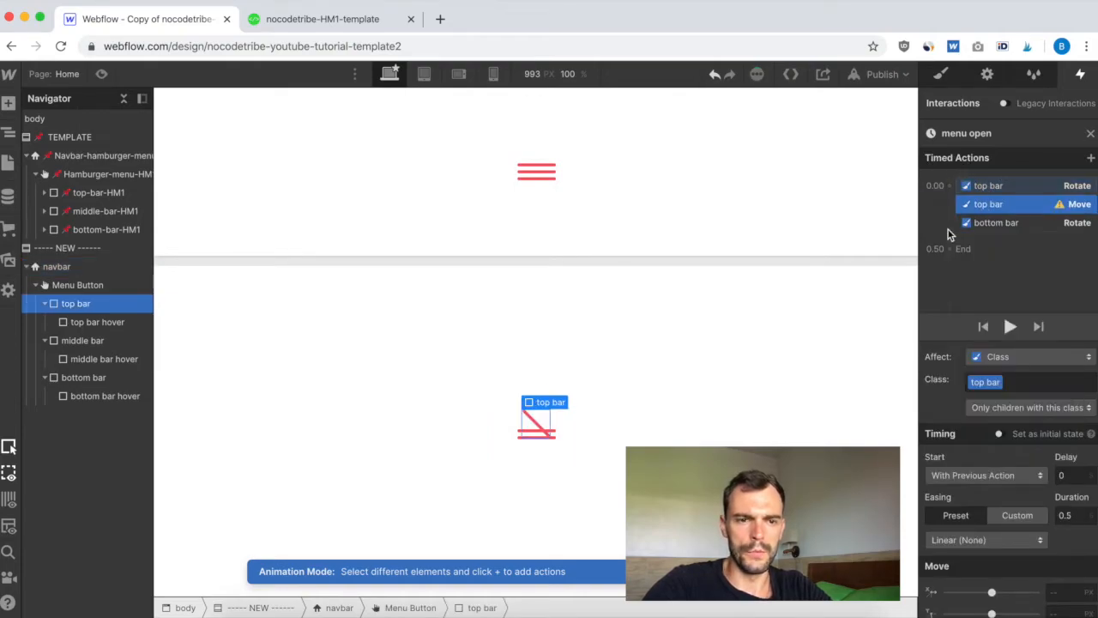
# Step: Give the top bar's Move action a 0.2 duration and offsets of -5 px on X and 7 px on Y
pyautogui.click(1071, 516)
pyautogui.press('BackSpace')
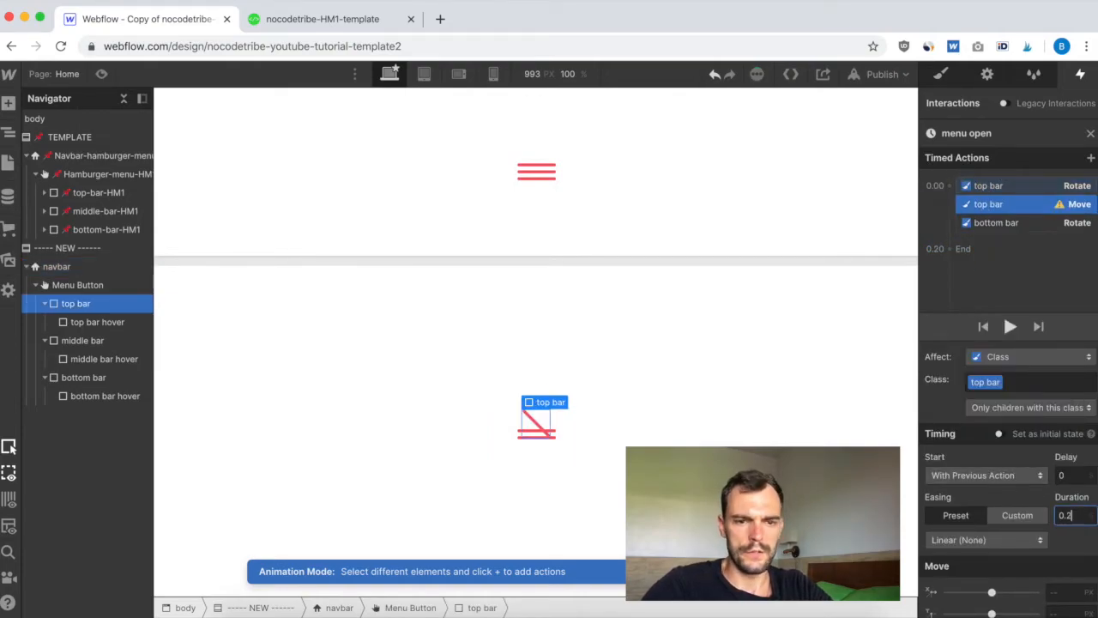
pyautogui.scroll(-1, 1067, 560)
pyautogui.click(1057, 558)
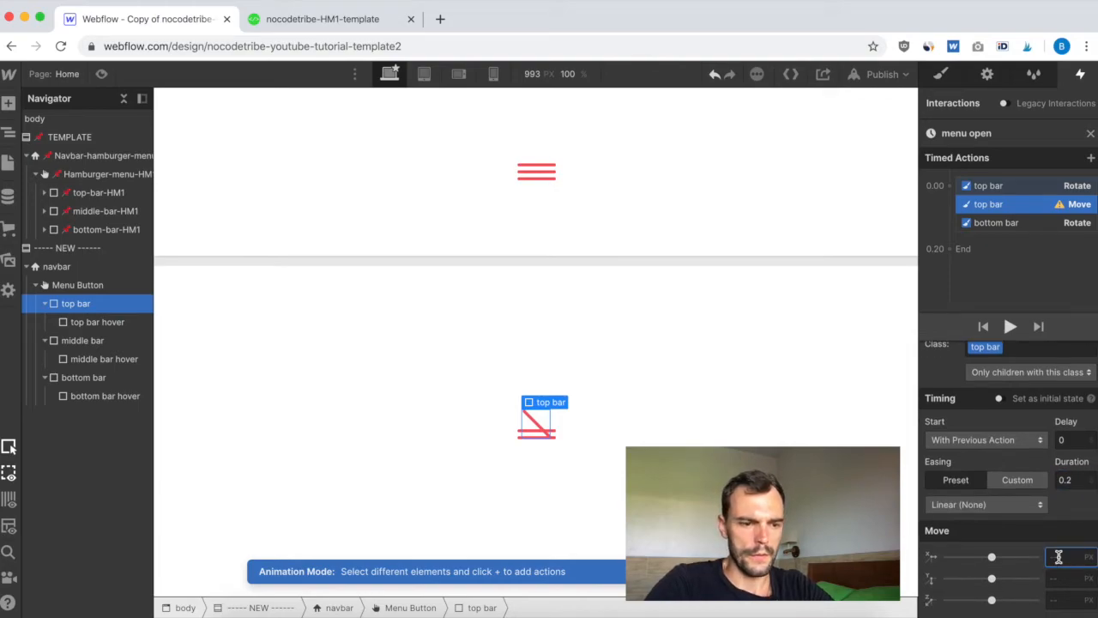
pyautogui.write('-5')
pyautogui.click(1062, 581)
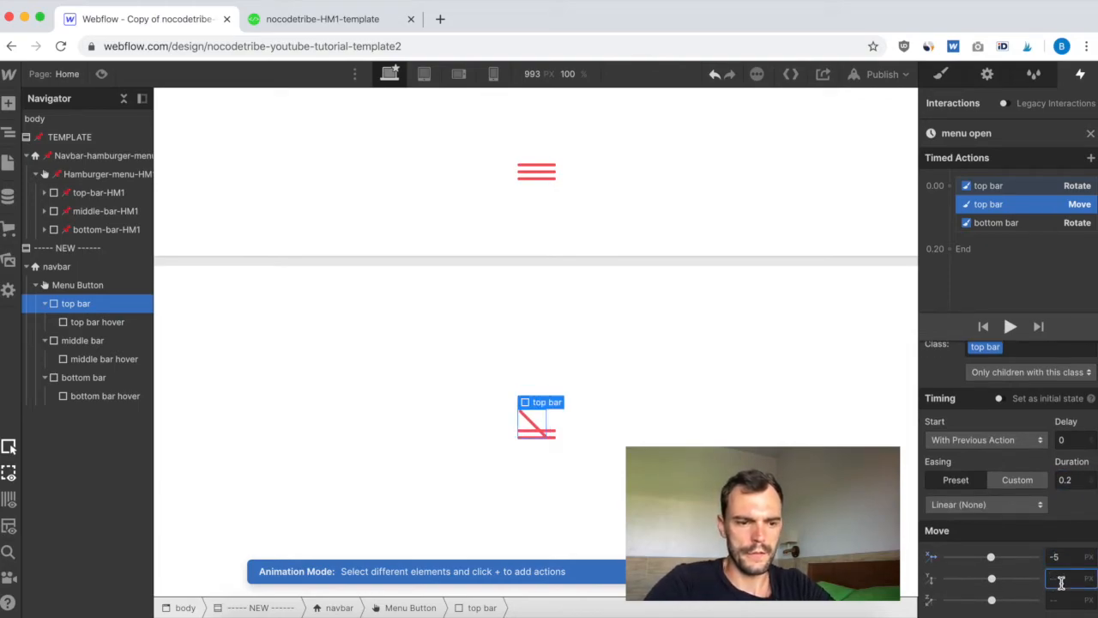
pyautogui.write('7')
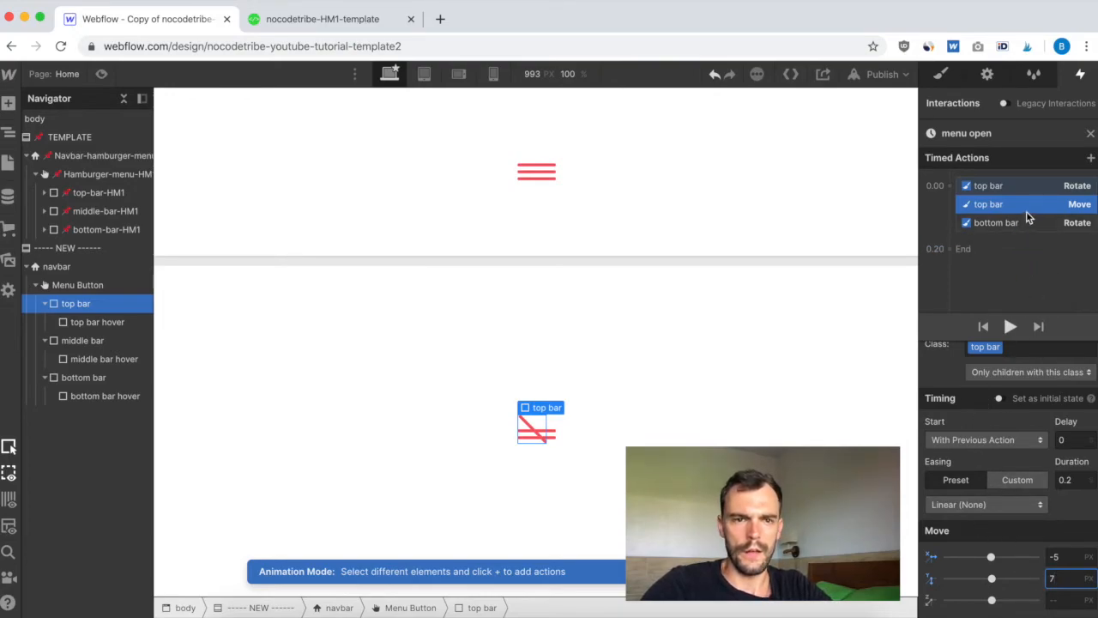
# Step: Add a Move action for the bottom bar at 0.00 with offsets of -5 px on X and -10 px on Y and a 0.2 duration
pyautogui.click(1004, 225)
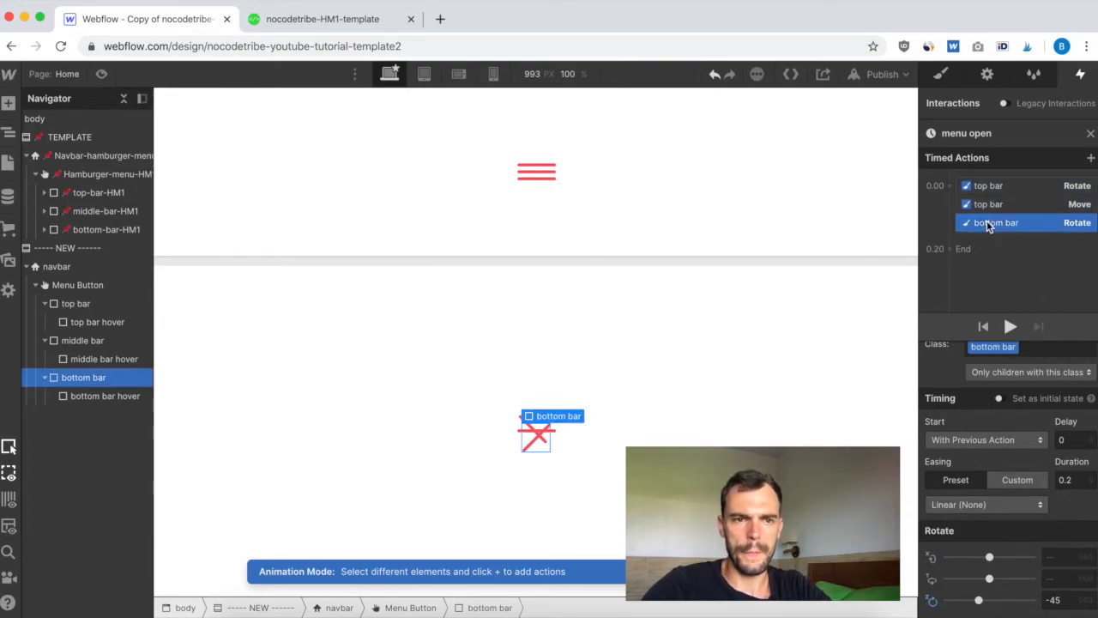
pyautogui.click(950, 185)
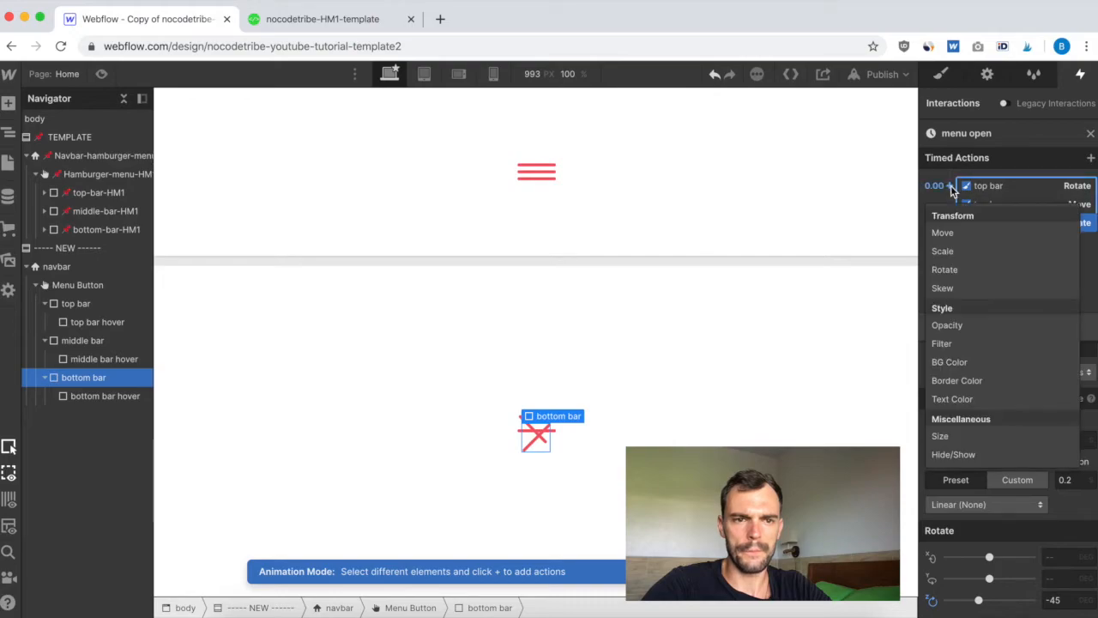
pyautogui.click(972, 230)
pyautogui.click(1057, 555)
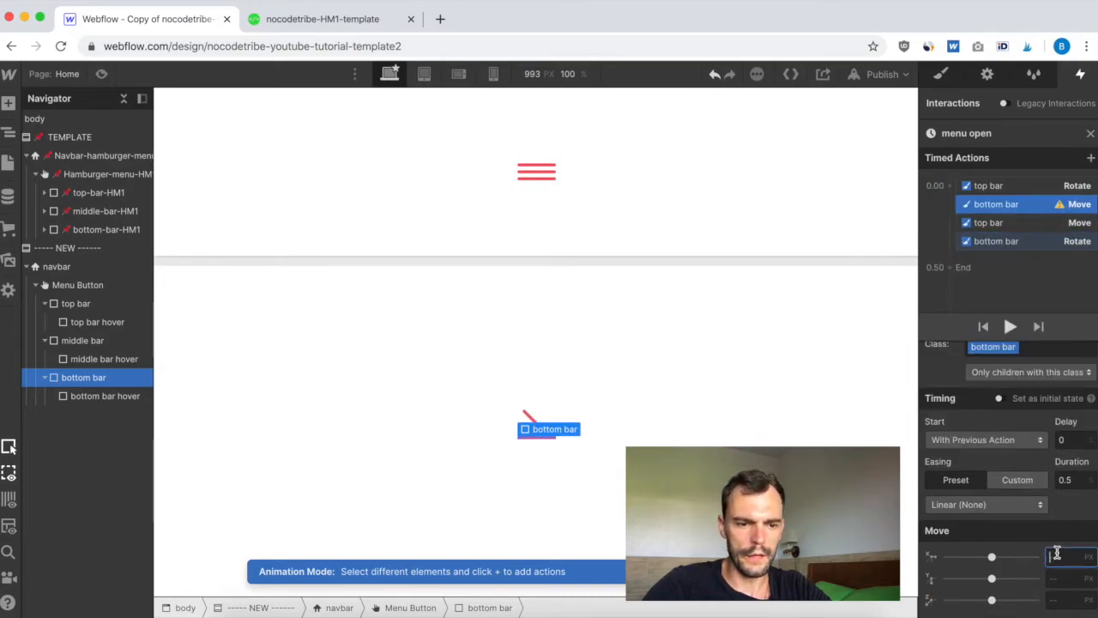
pyautogui.write('-5')
pyautogui.click(1062, 577)
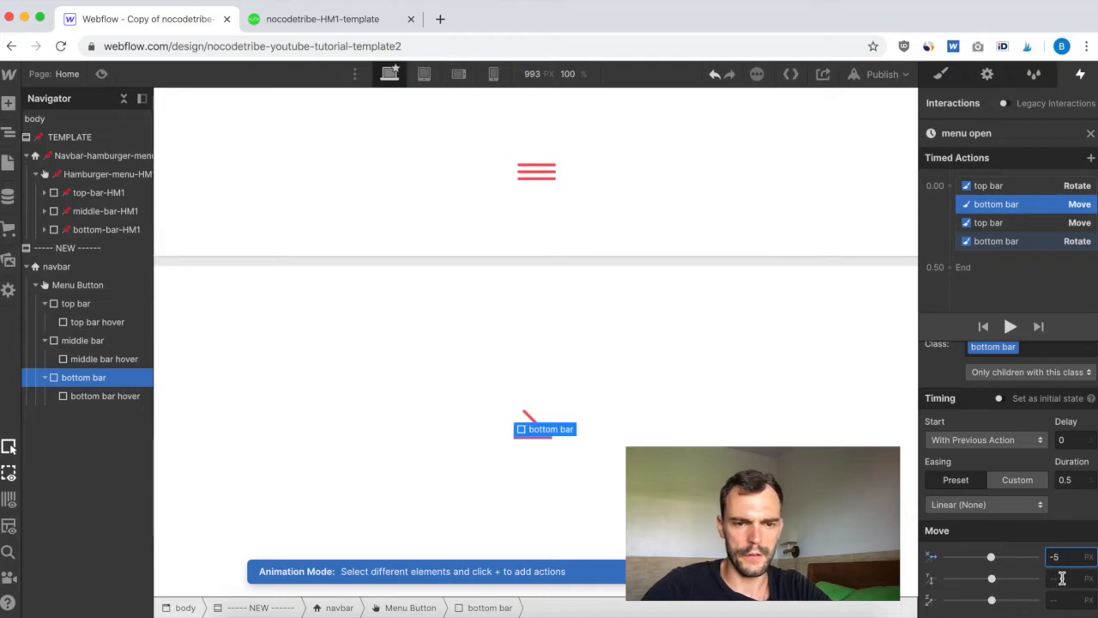
pyautogui.write('-10')
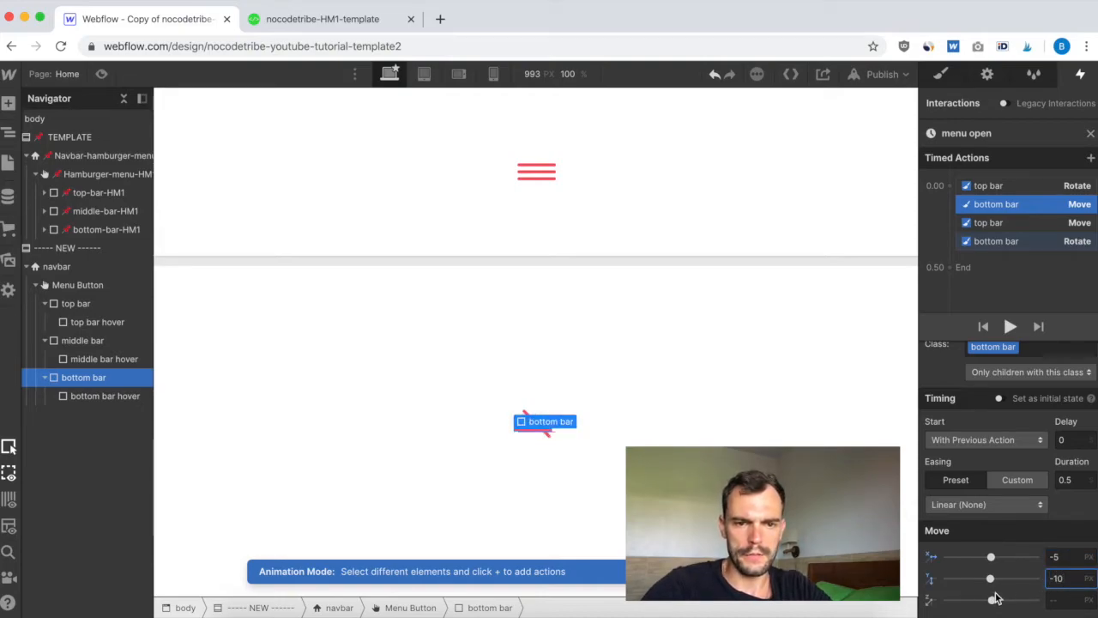
pyautogui.click(1080, 480)
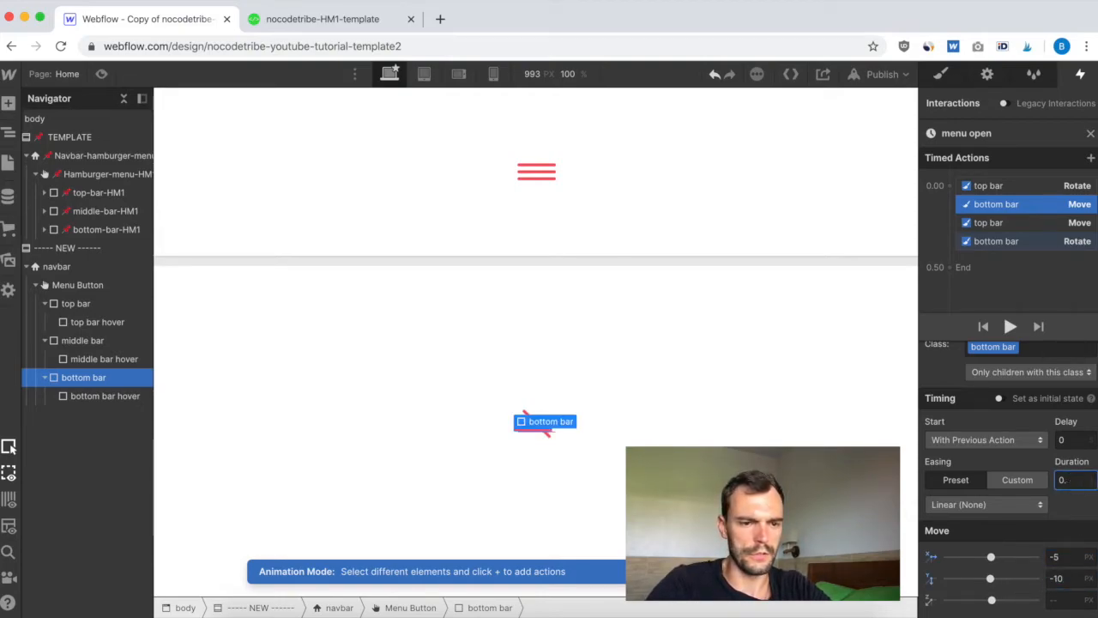
pyautogui.write('2')
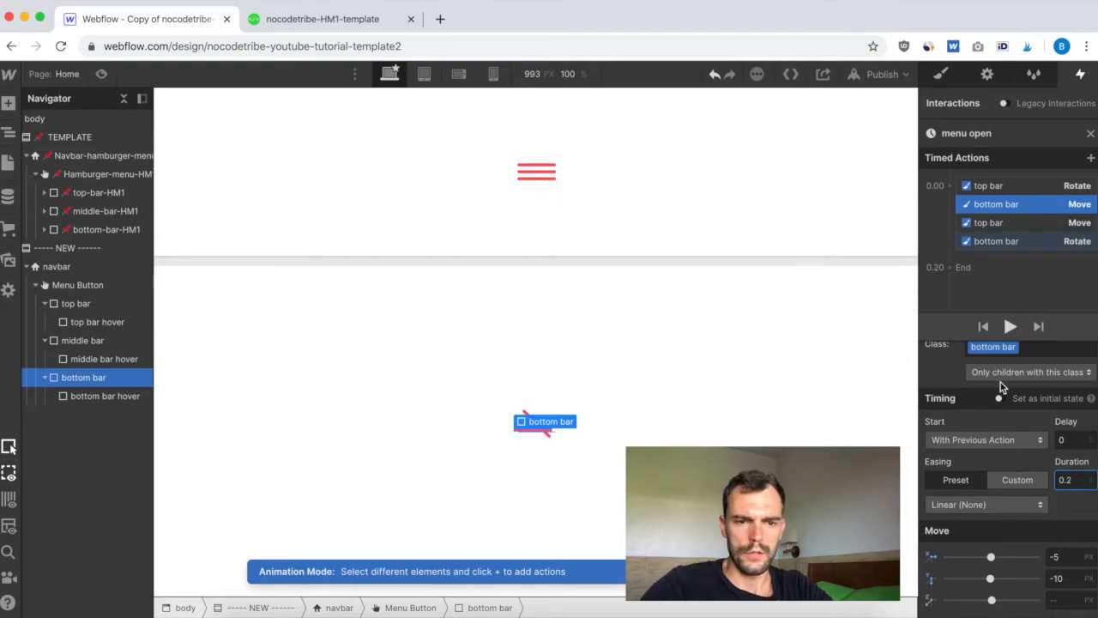
# Step: Play the "menu open" animation several times to check how the top and bottom bars form the cross
pyautogui.click(1010, 327)
pyautogui.click(1010, 327)
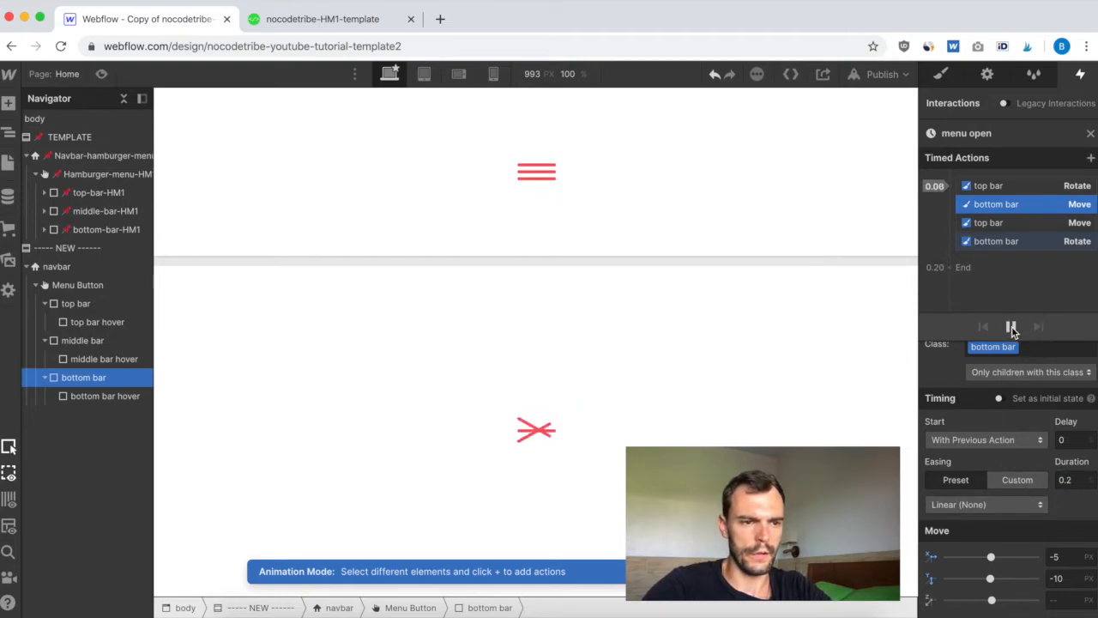
pyautogui.click(1011, 328)
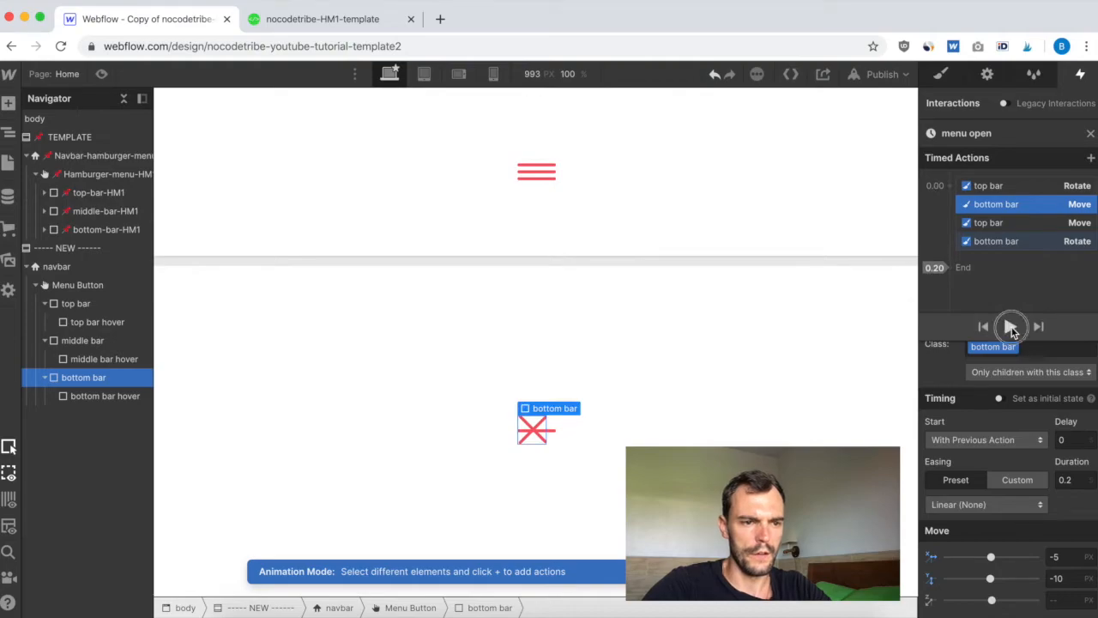
pyautogui.click(1011, 328)
pyautogui.click(1010, 328)
pyautogui.click(1011, 328)
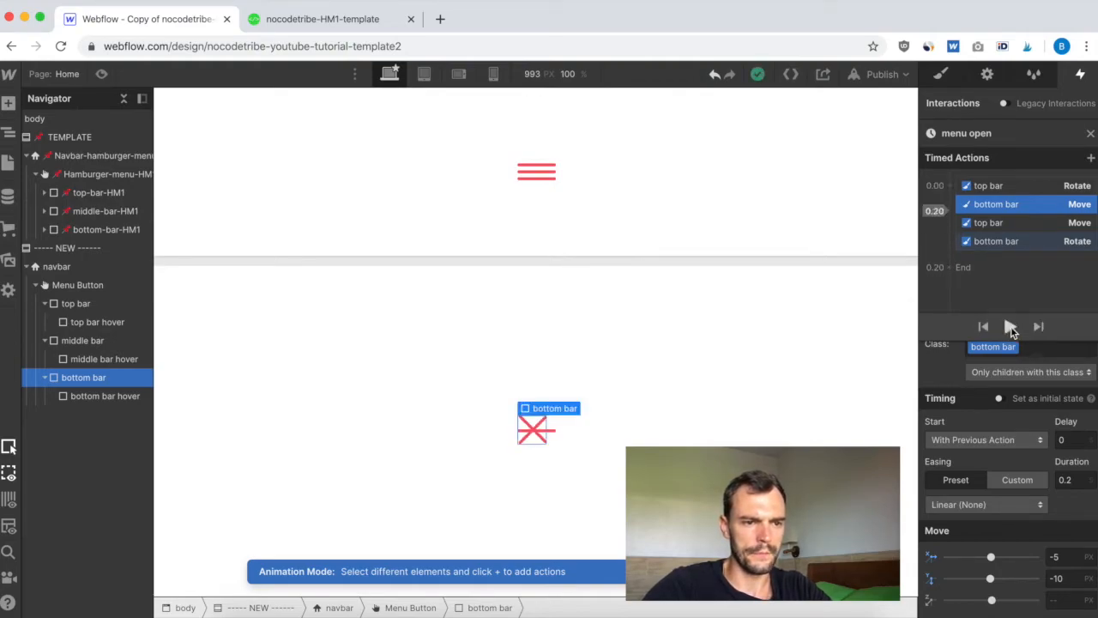
pyautogui.click(1010, 327)
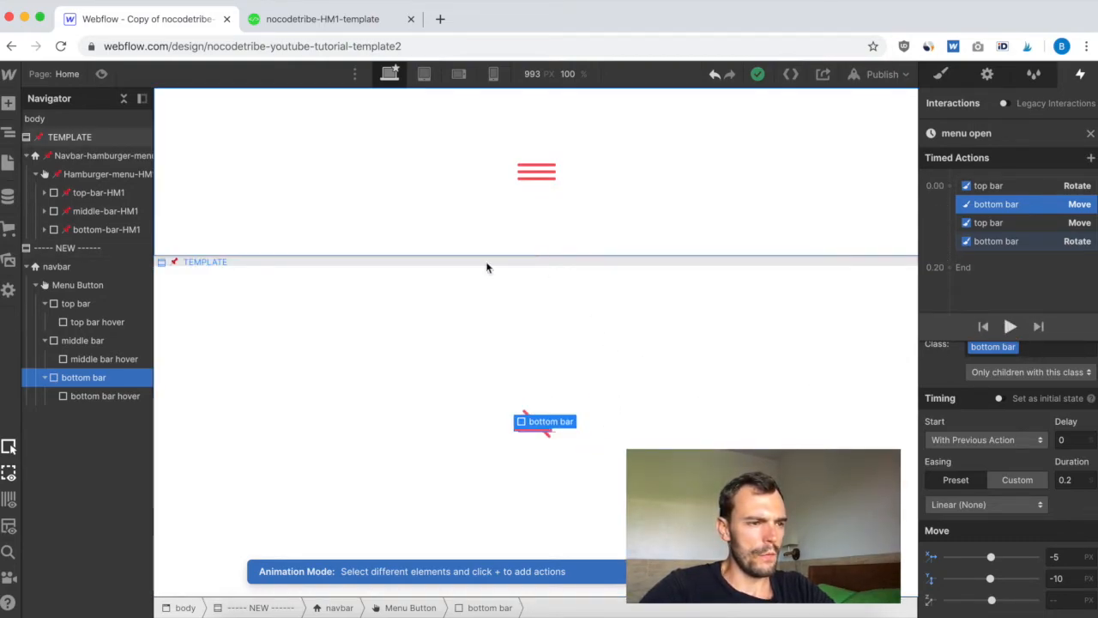
# Step: Examine the middle-bar-HM1 Opacity action in the template navbar's [HM1] Navbar opens animation, including its timing and opacity value
pyautogui.click(70, 158)
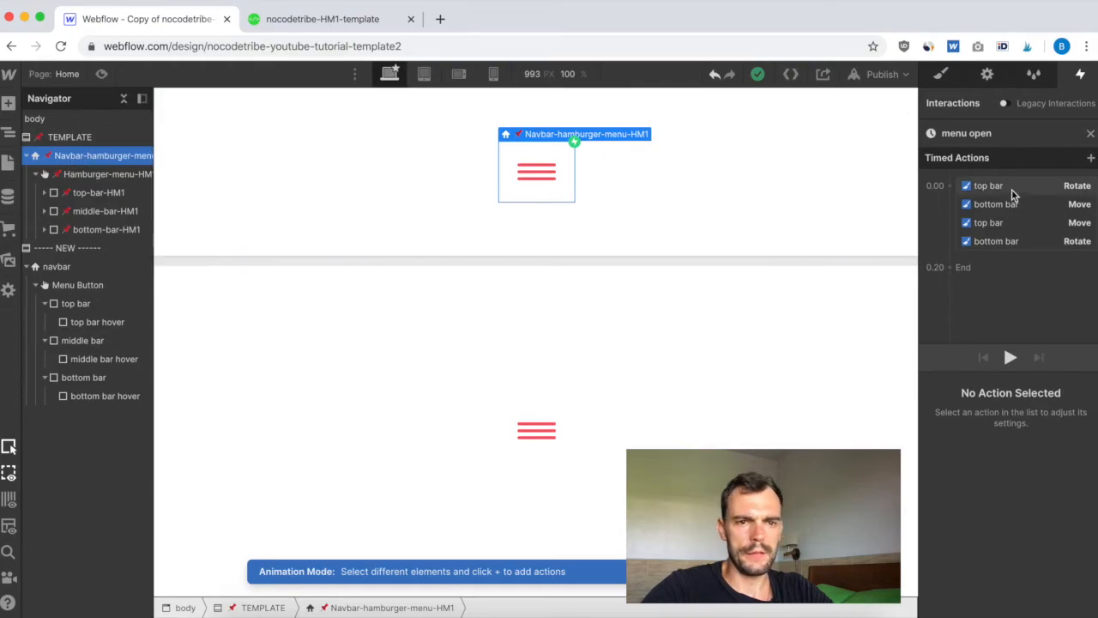
pyautogui.click(1089, 134)
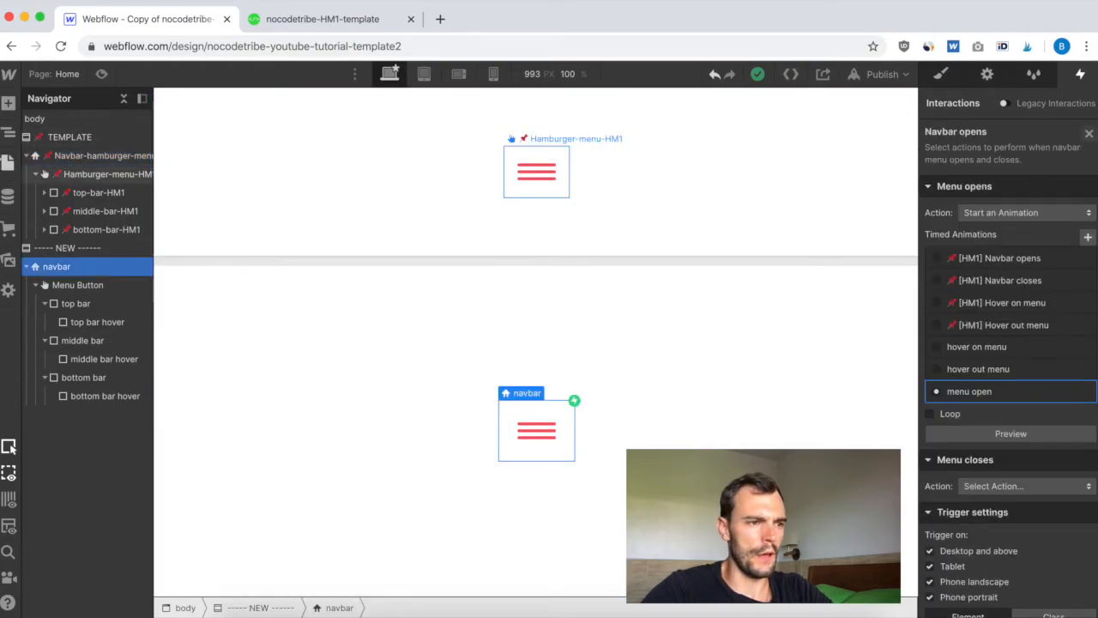
pyautogui.click(87, 158)
pyautogui.click(1008, 172)
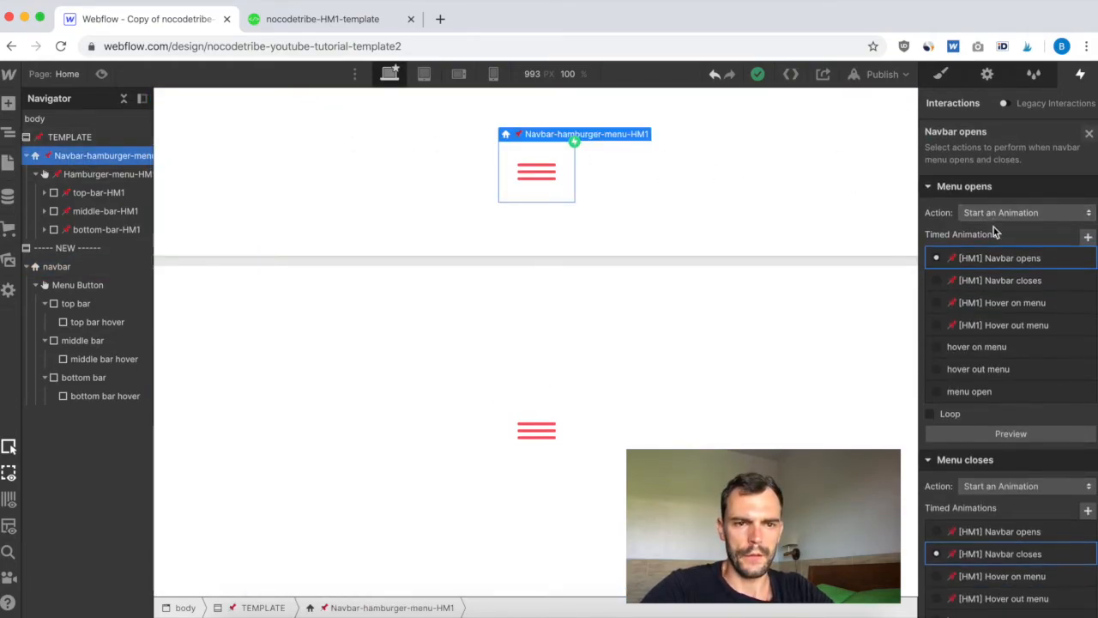
pyautogui.click(1005, 258)
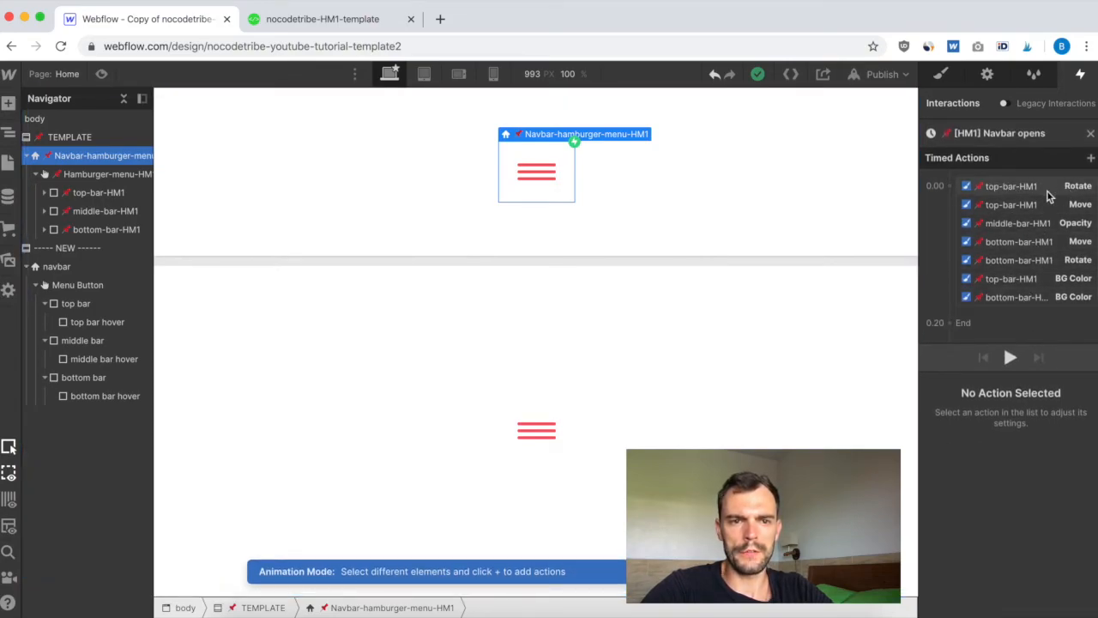
pyautogui.moveTo(996, 210); pyautogui.dragTo(1009, 212)
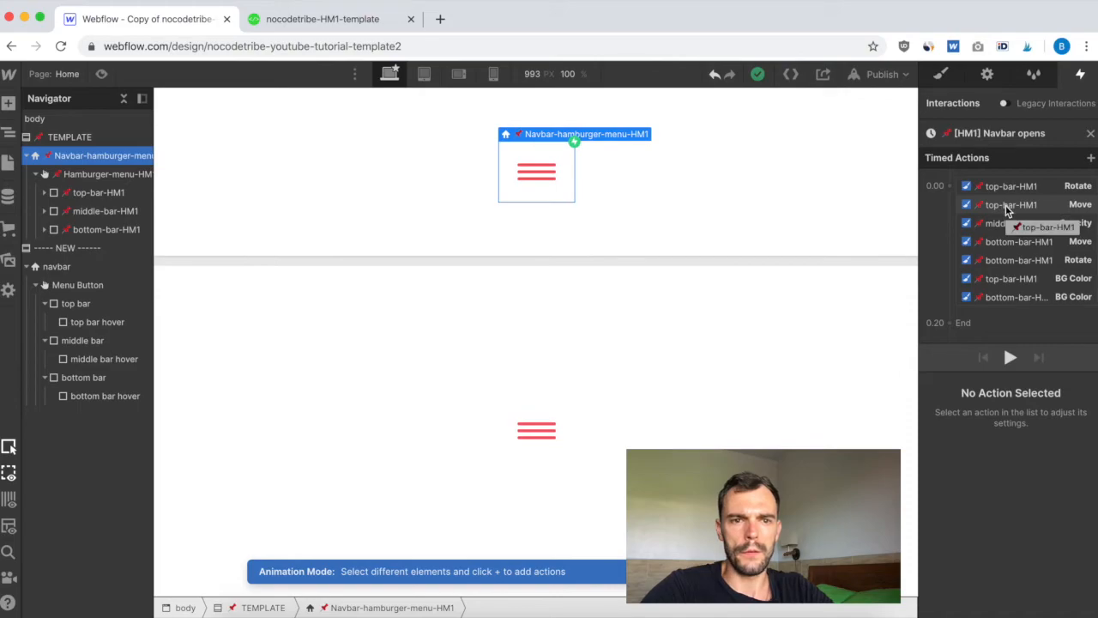
pyautogui.moveTo(1077, 207); pyautogui.dragTo(1013, 232)
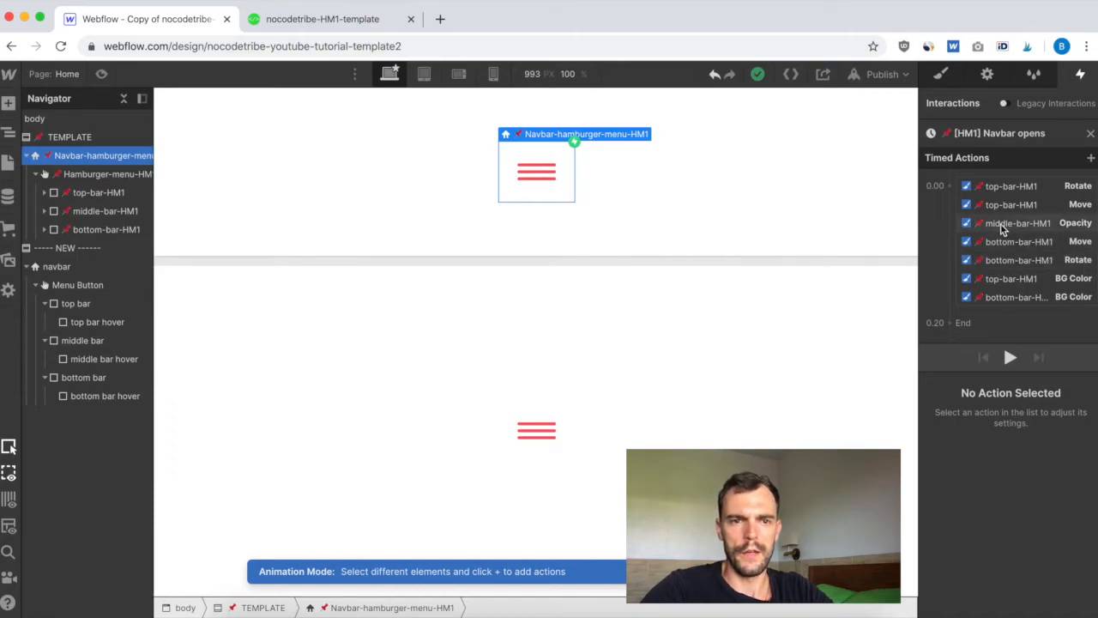
pyautogui.moveTo(1000, 223); pyautogui.dragTo(1030, 225)
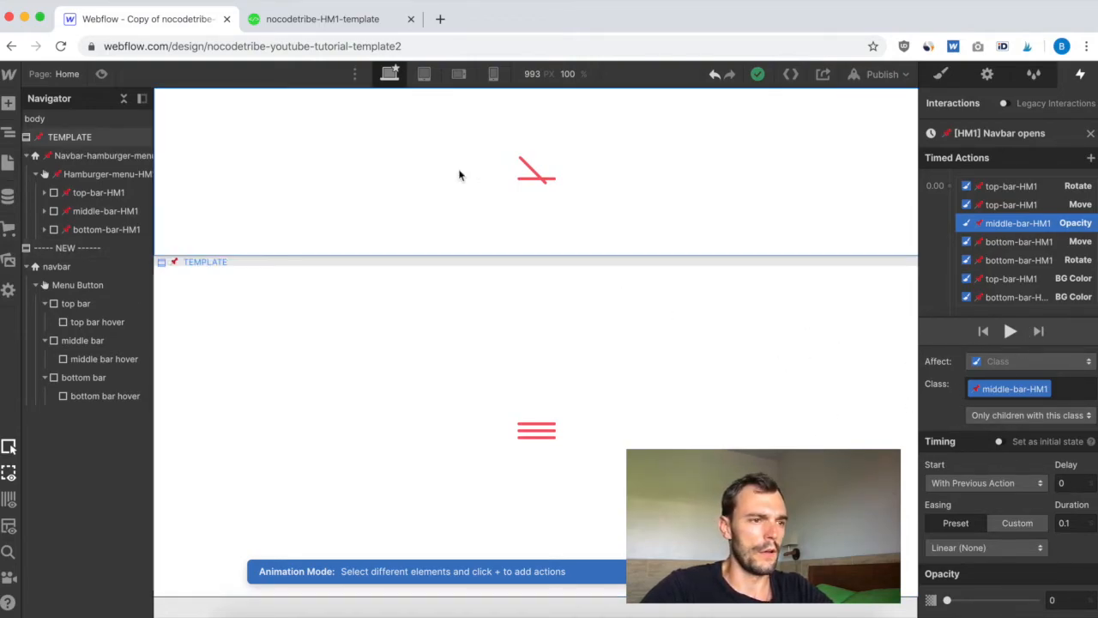
pyautogui.press('Escape')
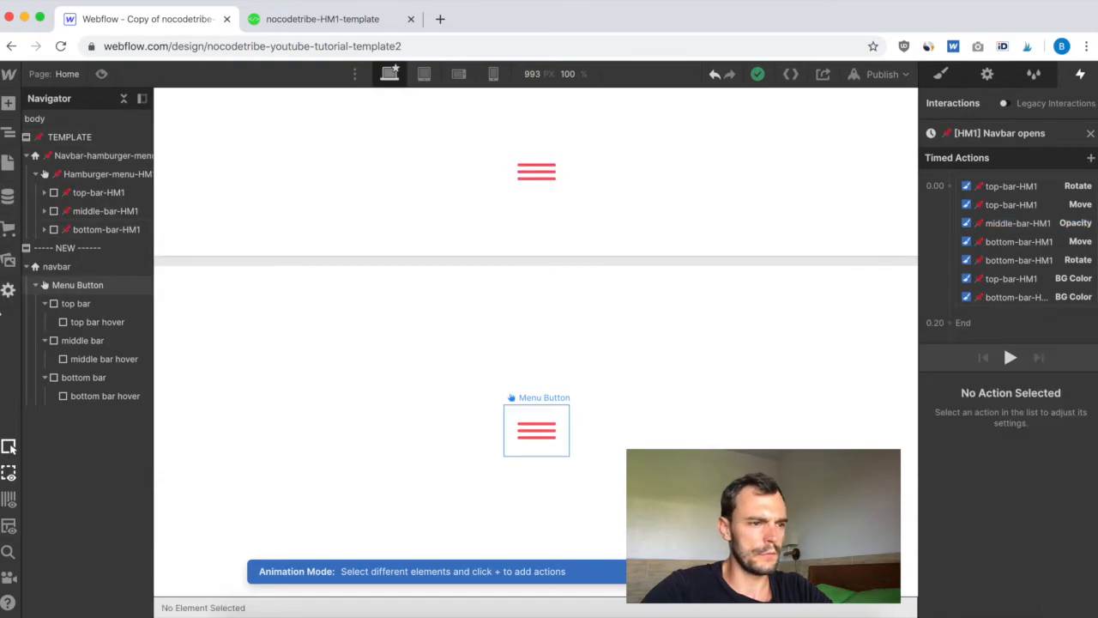
# Step: In the new navbar's "menu open" animation, add a middle bar Opacity action at 0.00 with a 0.1 duration and 0 opacity, and play it
pyautogui.click(58, 267)
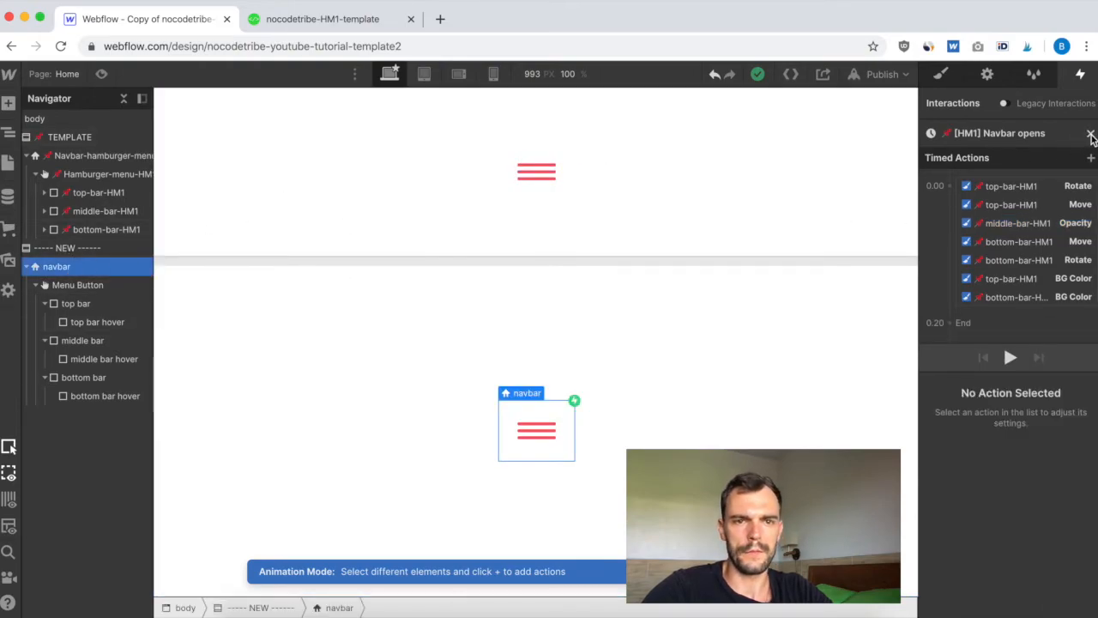
pyautogui.click(1092, 137)
pyautogui.click(56, 269)
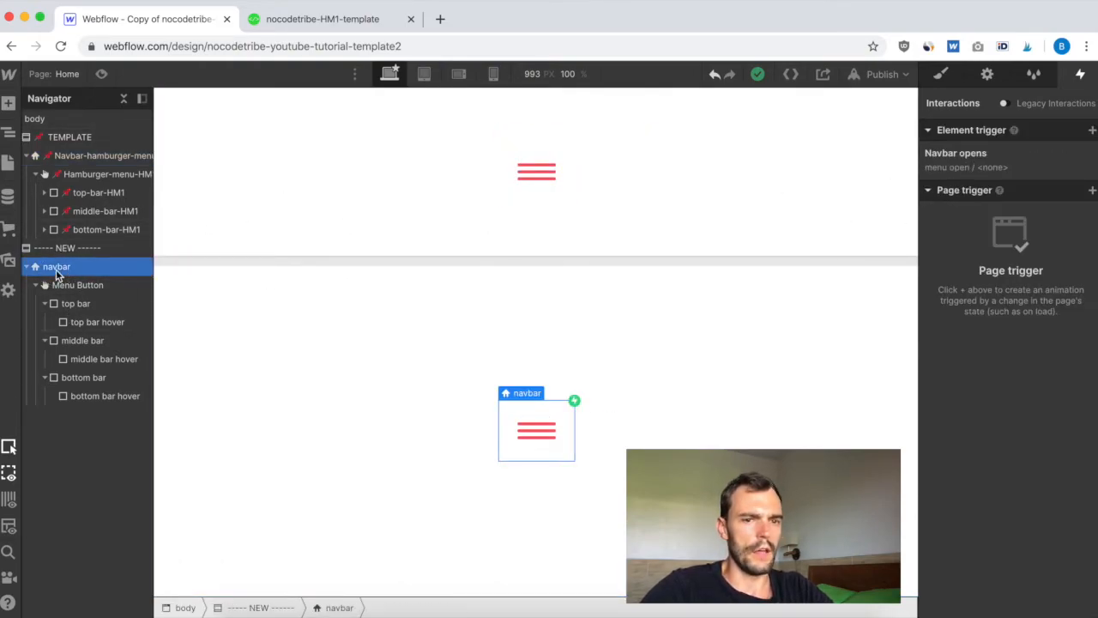
pyautogui.click(974, 148)
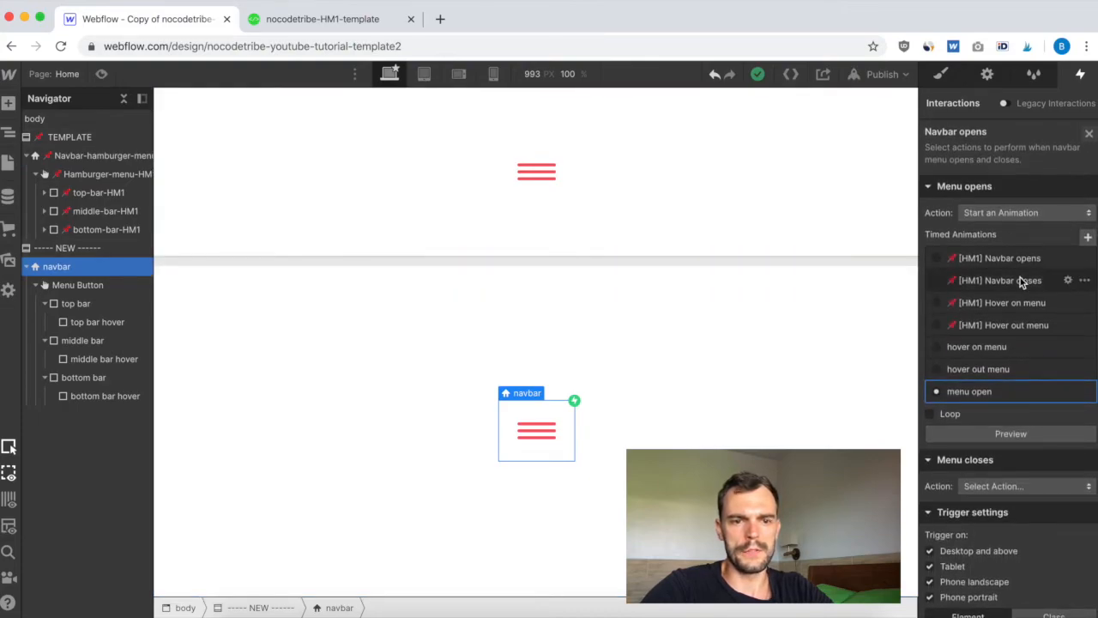
pyautogui.scroll(-1, 1046, 470)
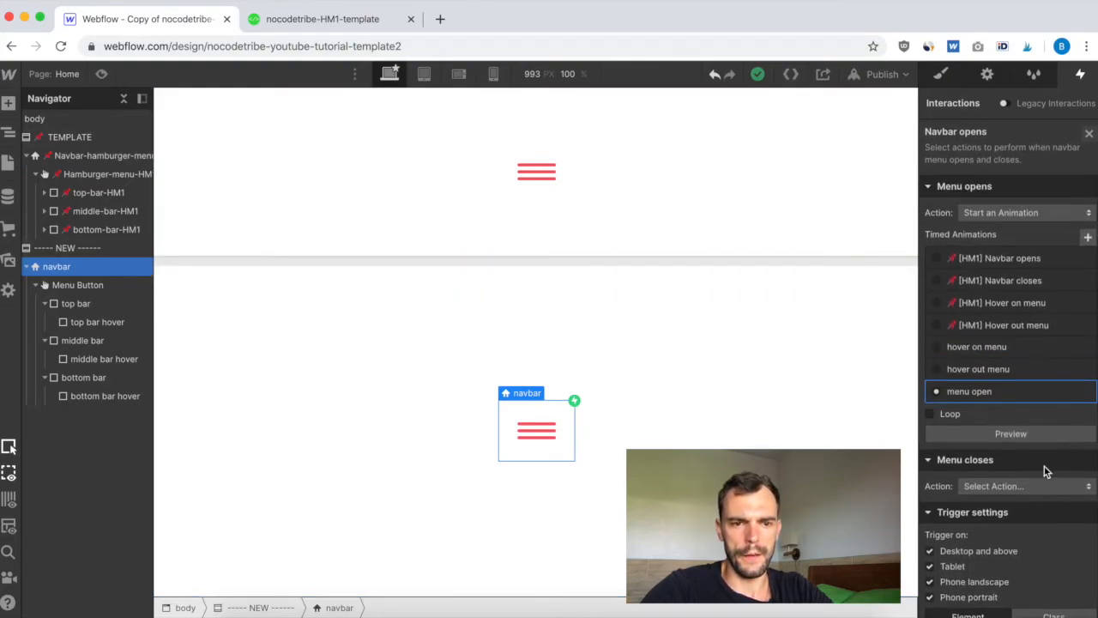
pyautogui.click(966, 397)
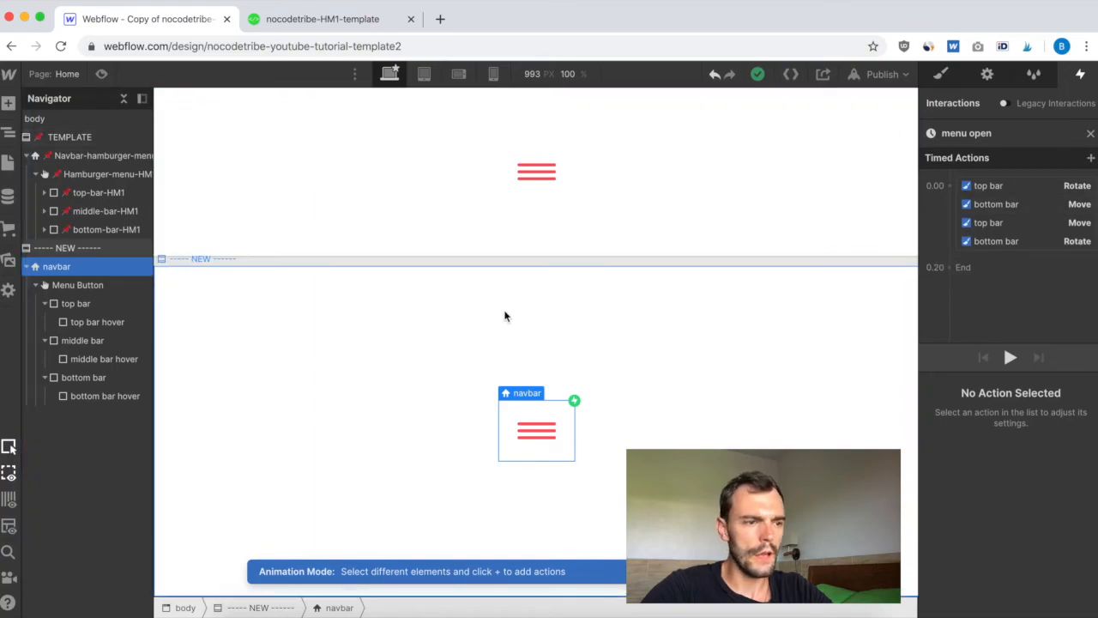
pyautogui.click(86, 342)
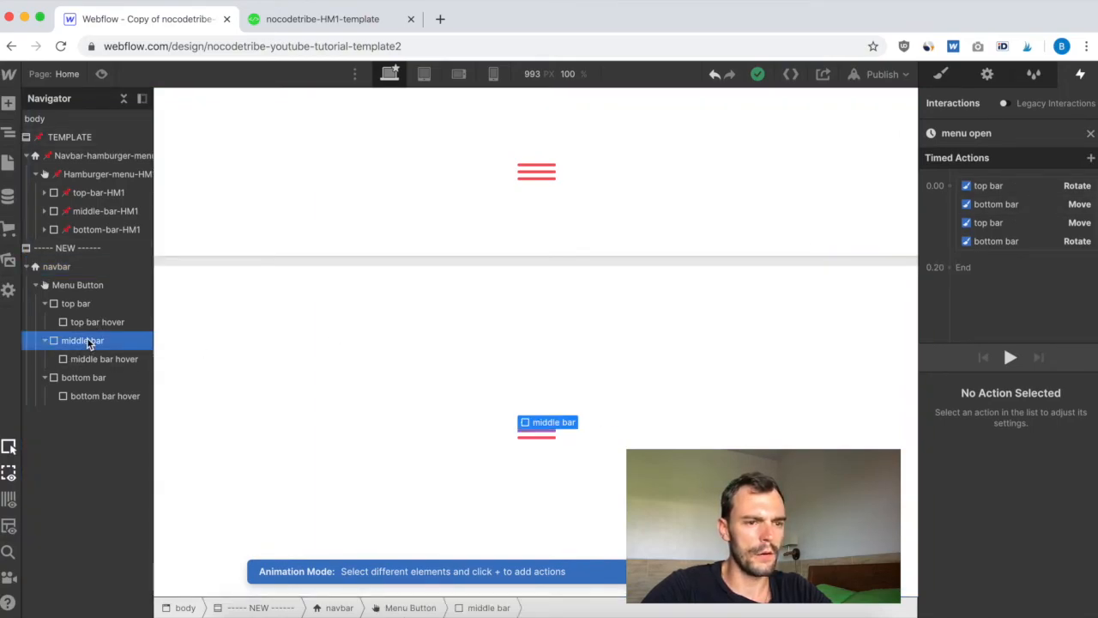
pyautogui.click(950, 186)
pyautogui.click(969, 326)
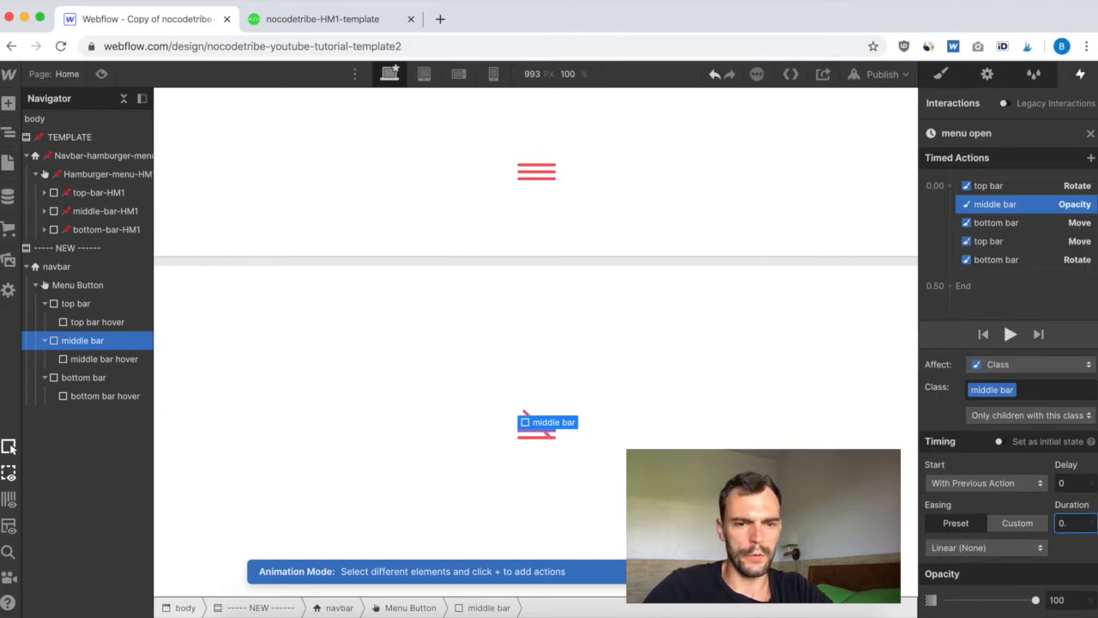
pyautogui.click(1060, 601)
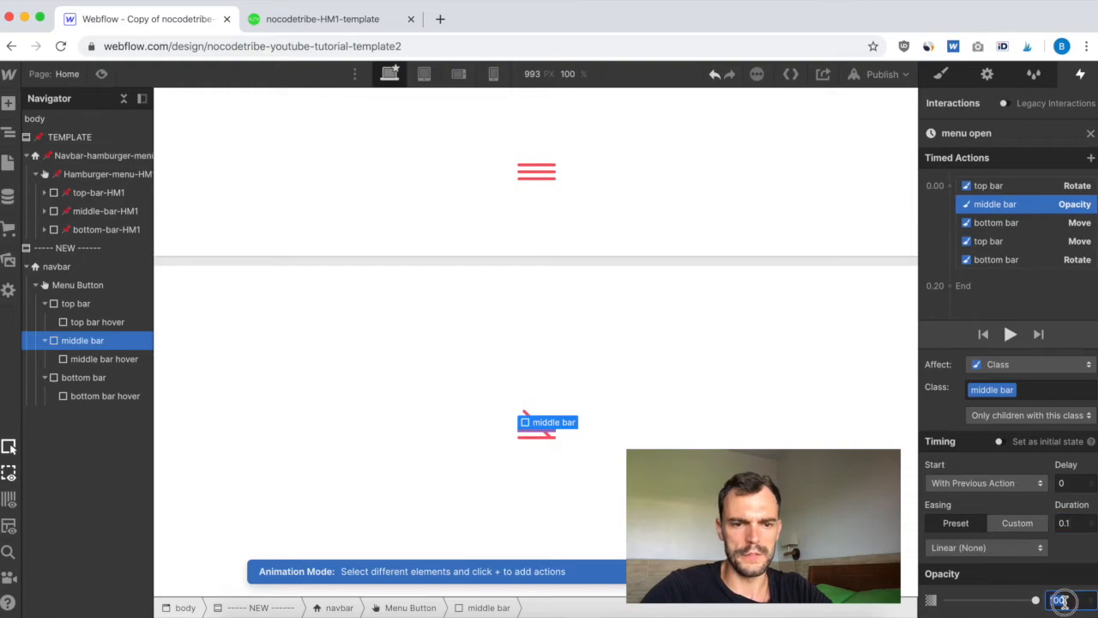
pyautogui.write('0')
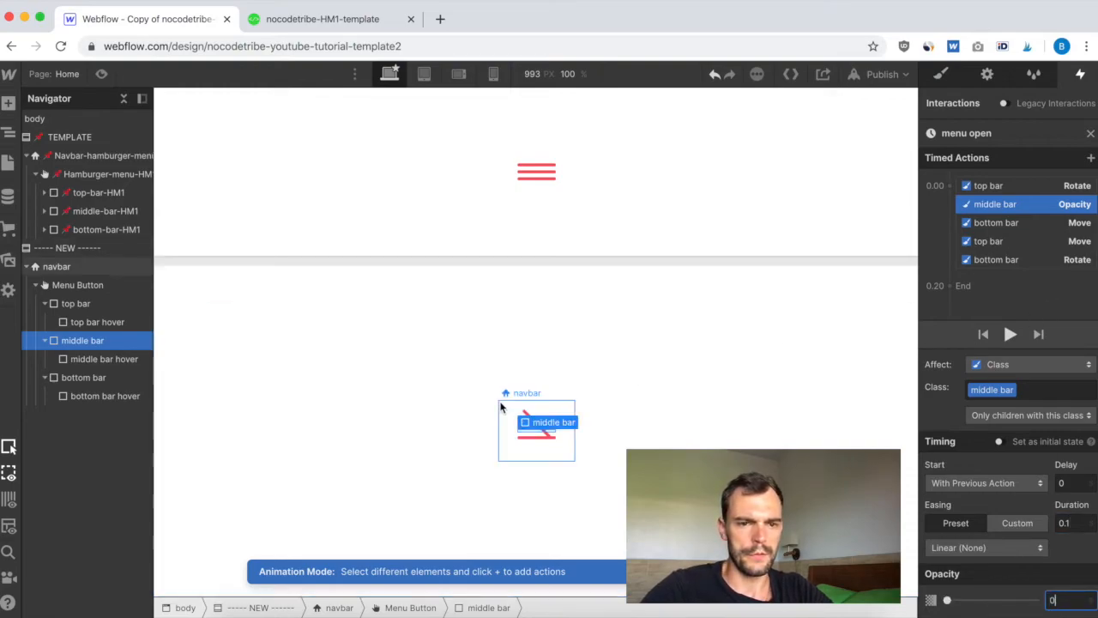
pyautogui.click(1011, 335)
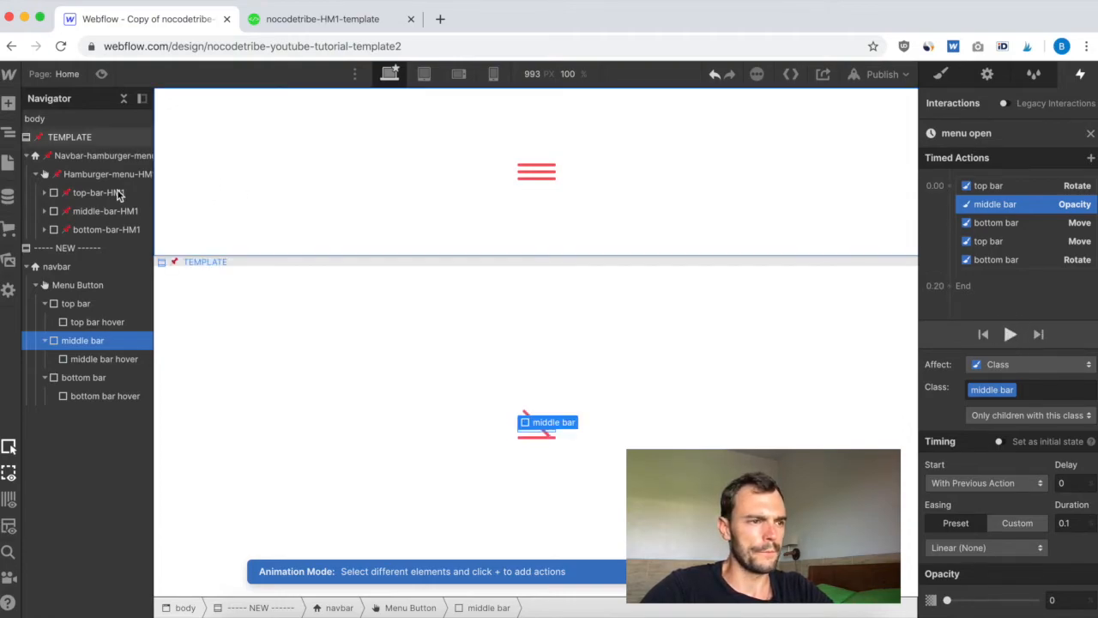
# Step: Examine the top and bottom bar BG Color actions in the template navbar's [HM1] Navbar opens animation, including their duration and colour
pyautogui.click(50, 156)
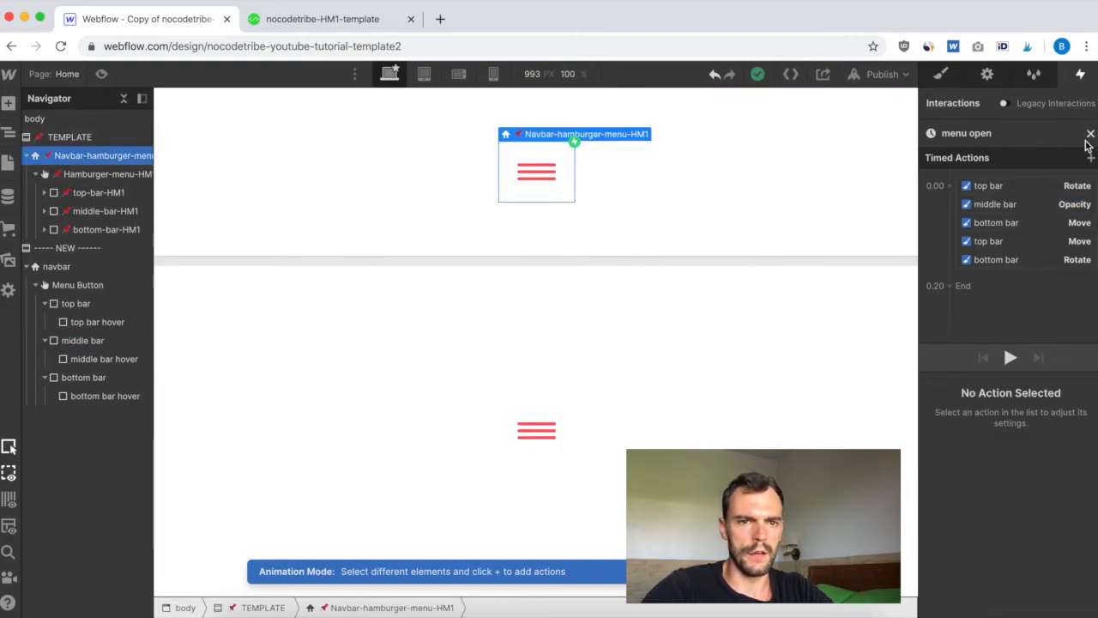
pyautogui.click(1090, 133)
pyautogui.click(73, 155)
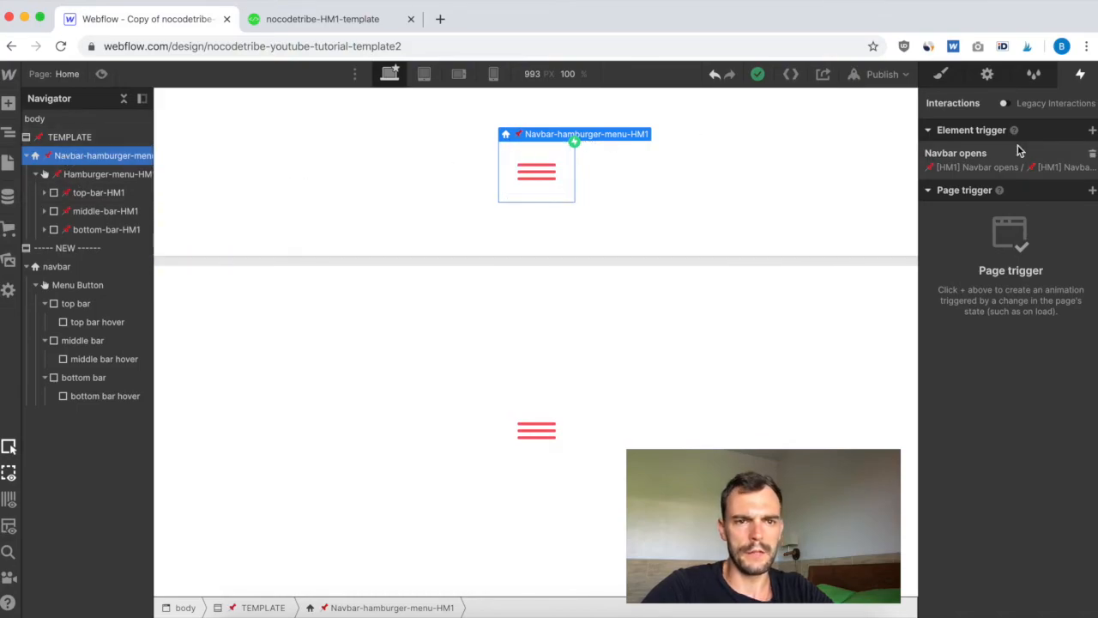
pyautogui.click(987, 165)
pyautogui.click(1016, 257)
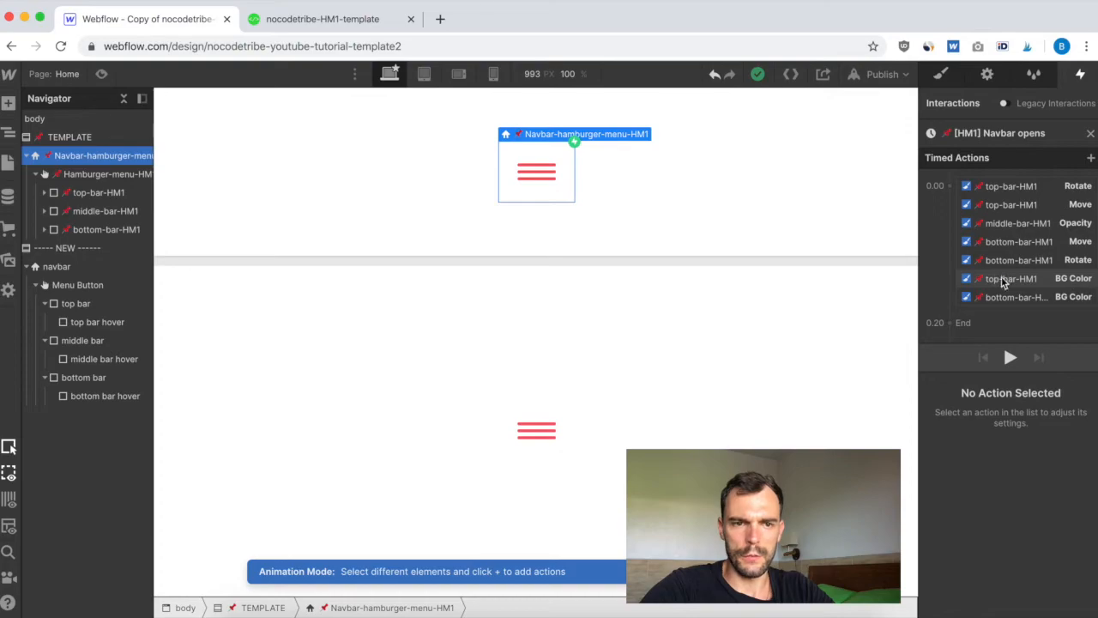
pyautogui.click(1010, 280)
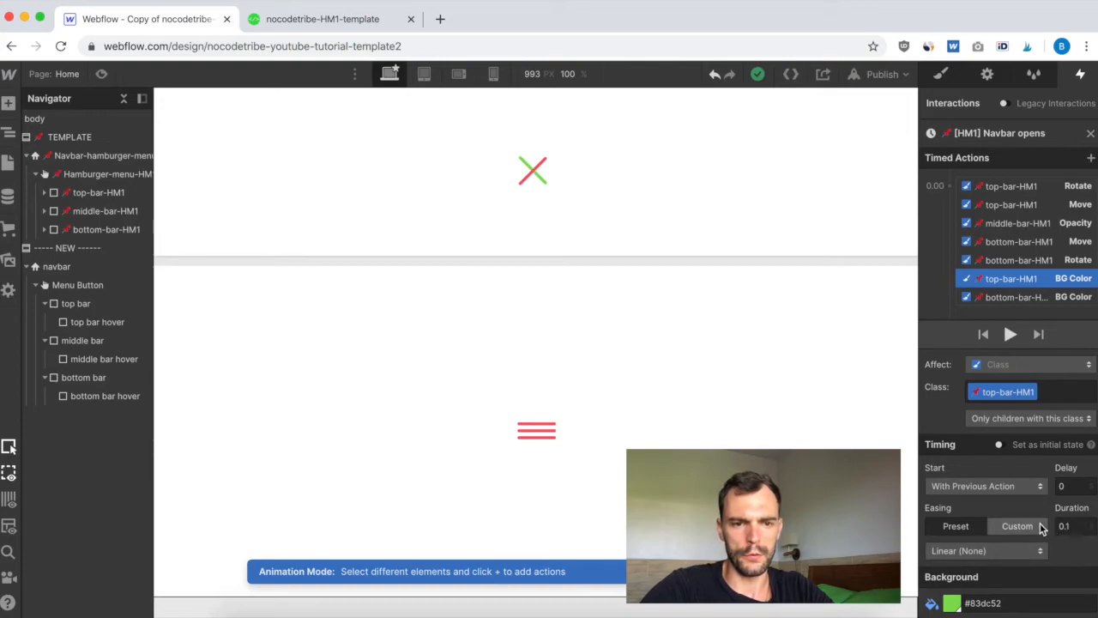
pyautogui.click(1007, 297)
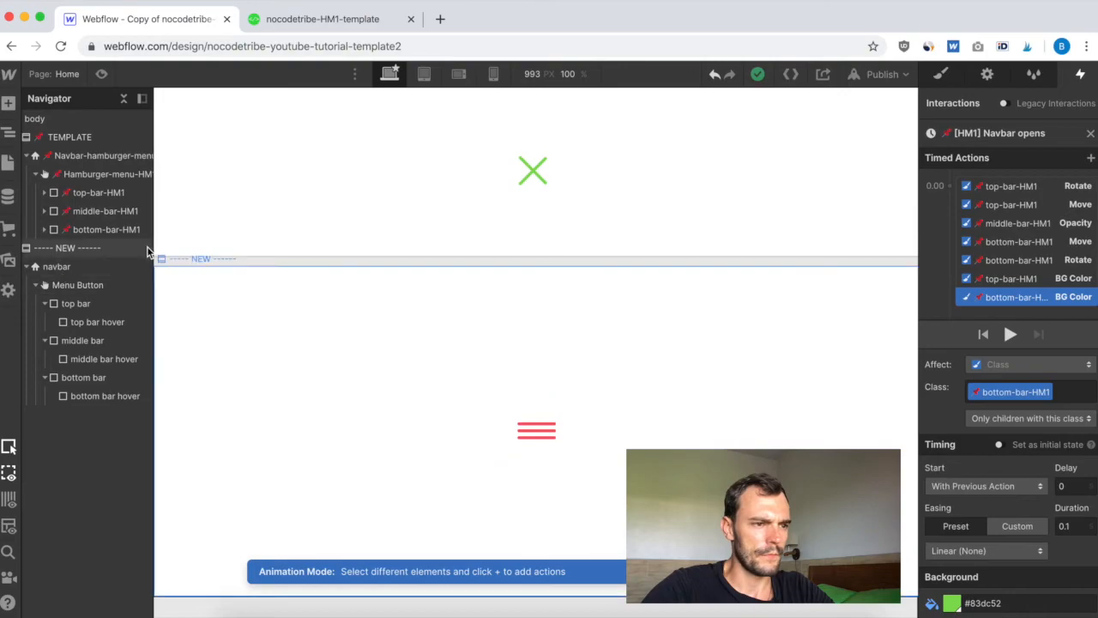
# Step: In the new navbar's "menu open" animation, add a top bar BG Color action at 0.00 using the green swatch and a 0.1 duration
pyautogui.click(119, 265)
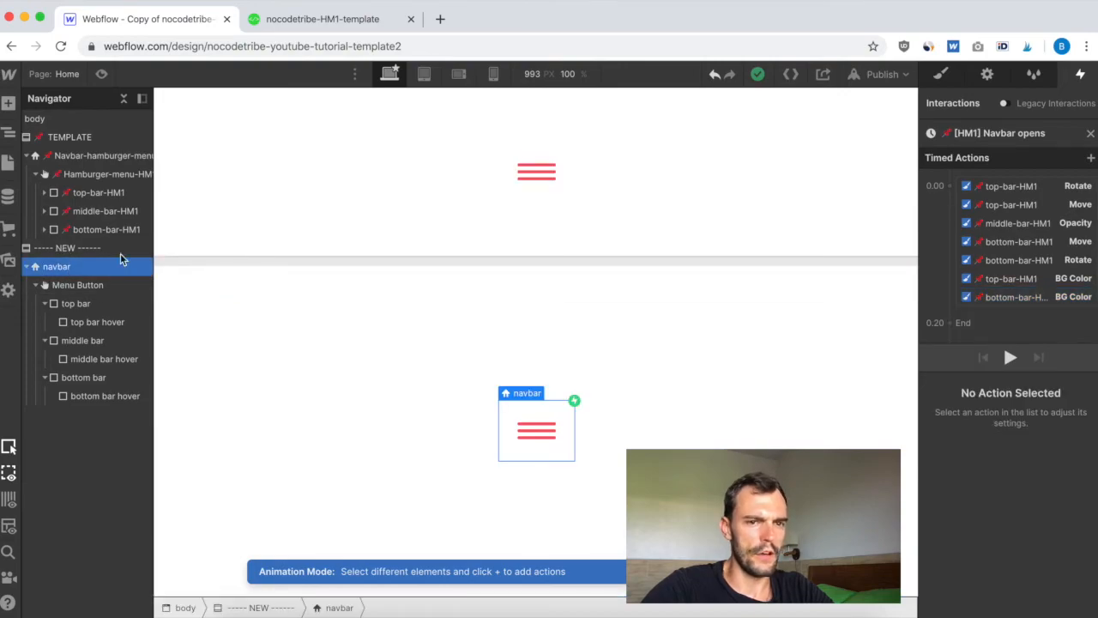
pyautogui.click(1091, 134)
pyautogui.click(56, 268)
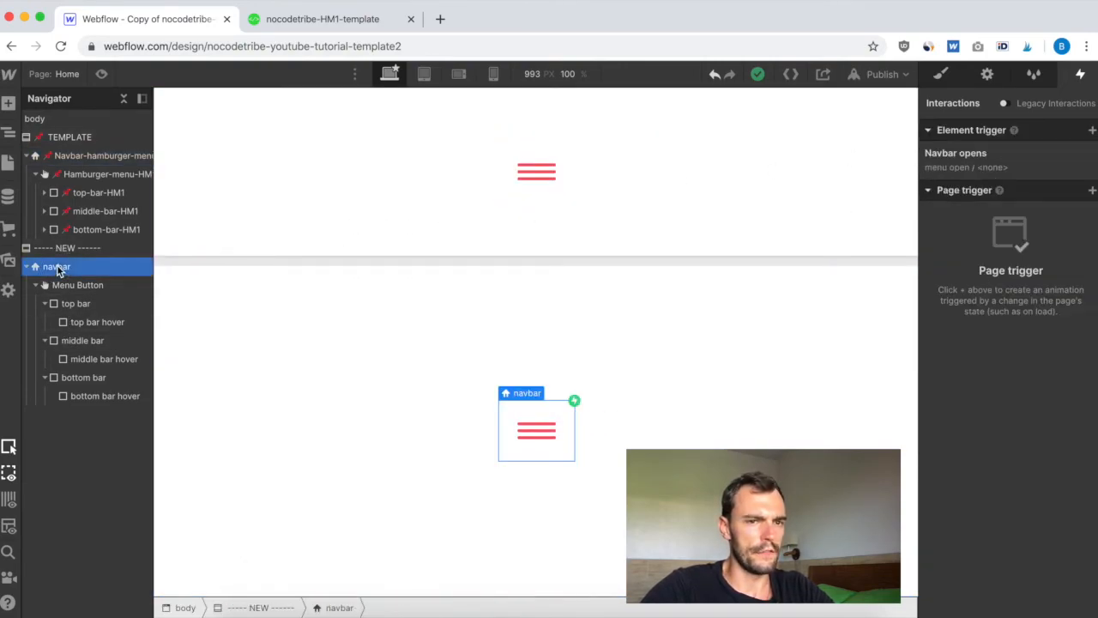
pyautogui.click(956, 153)
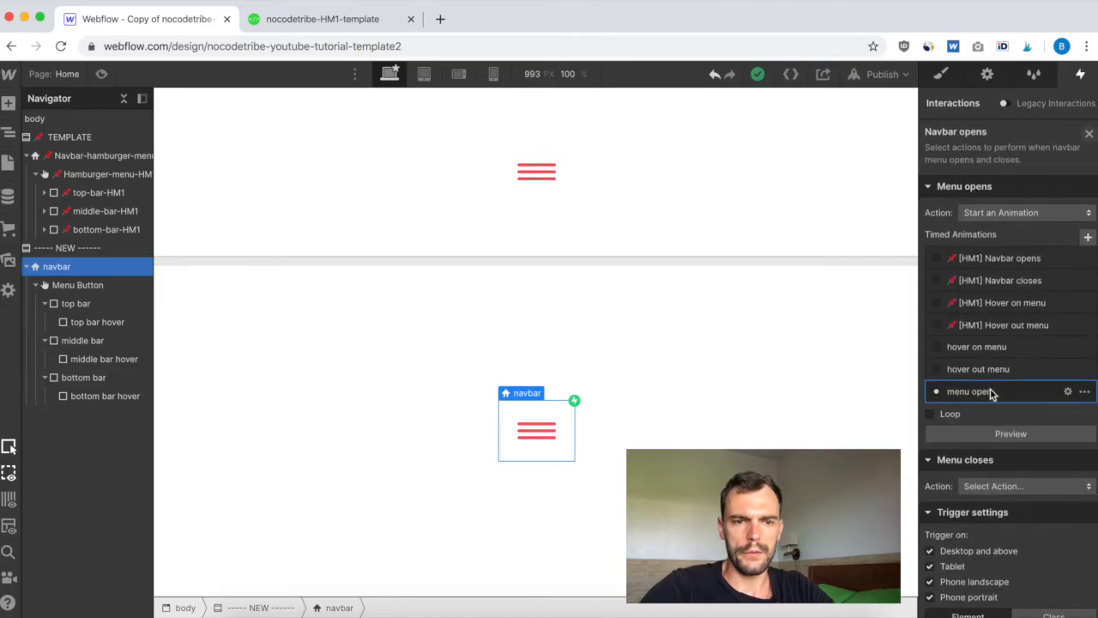
pyautogui.click(966, 392)
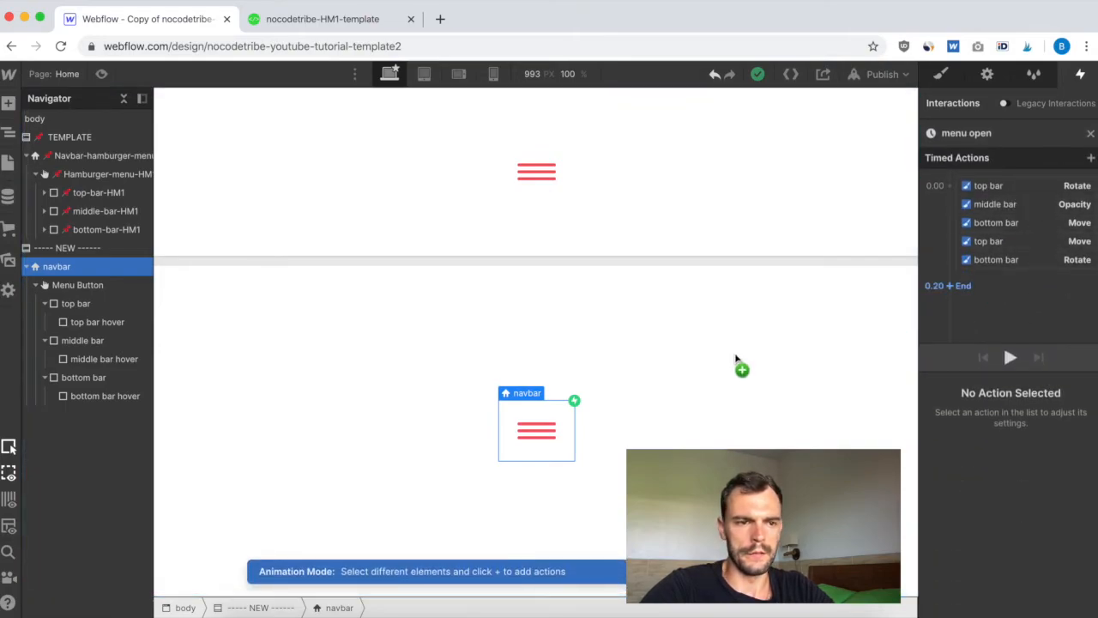
pyautogui.click(116, 305)
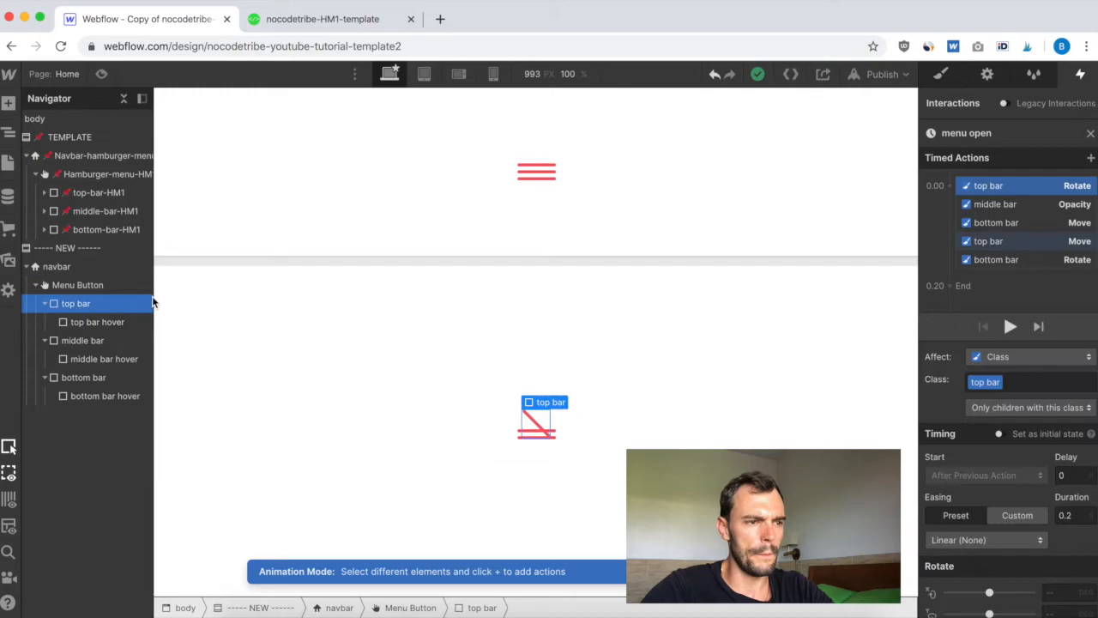
pyautogui.click(948, 186)
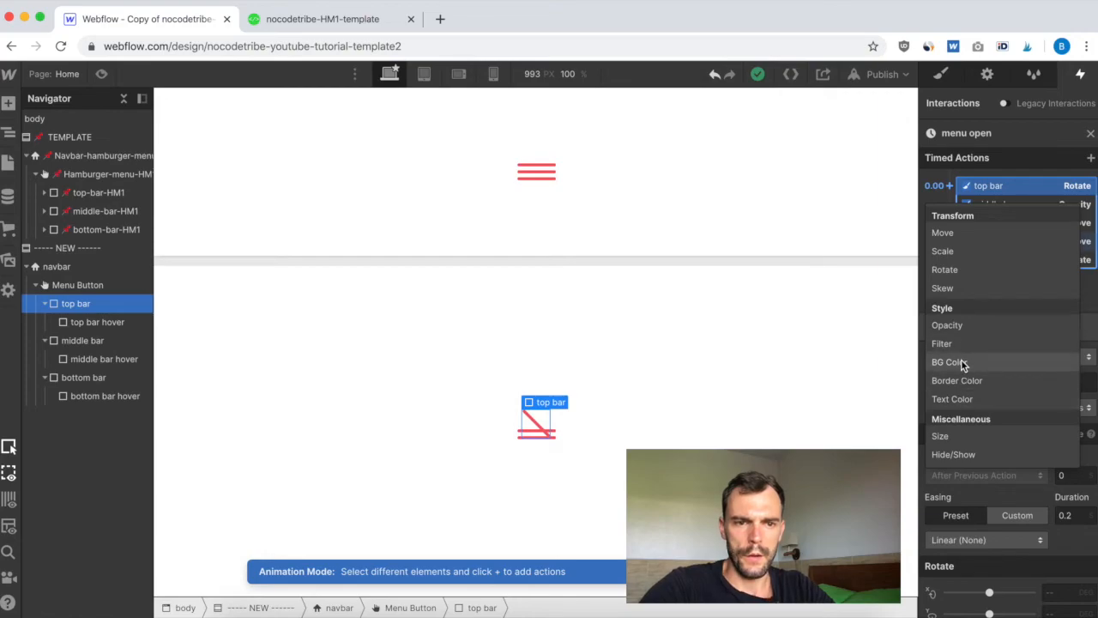
pyautogui.click(961, 363)
pyautogui.click(952, 604)
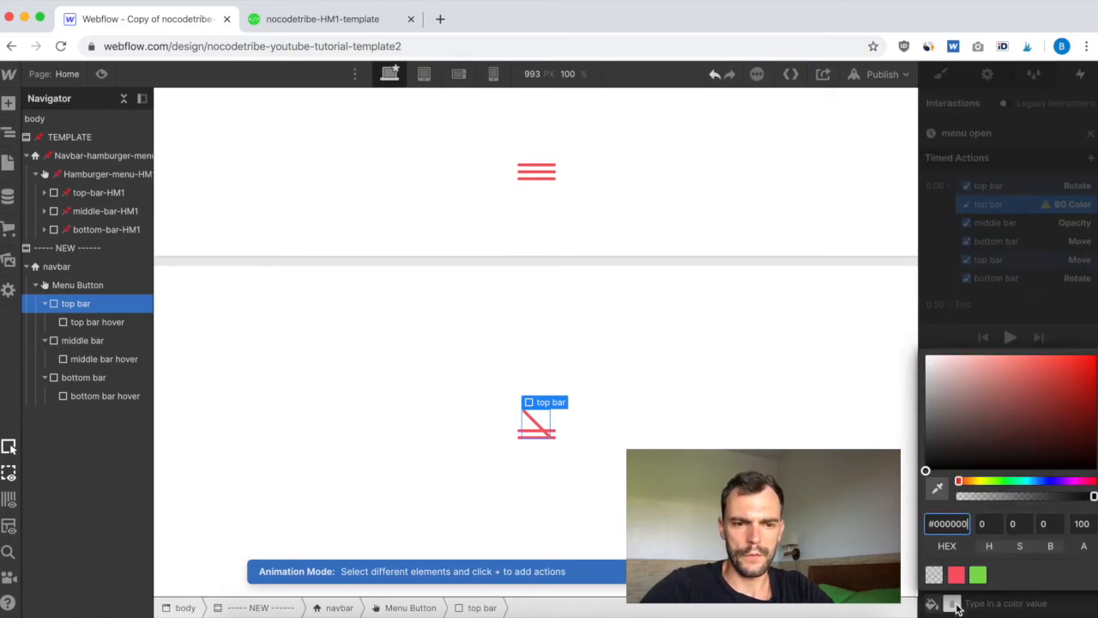
pyautogui.click(978, 576)
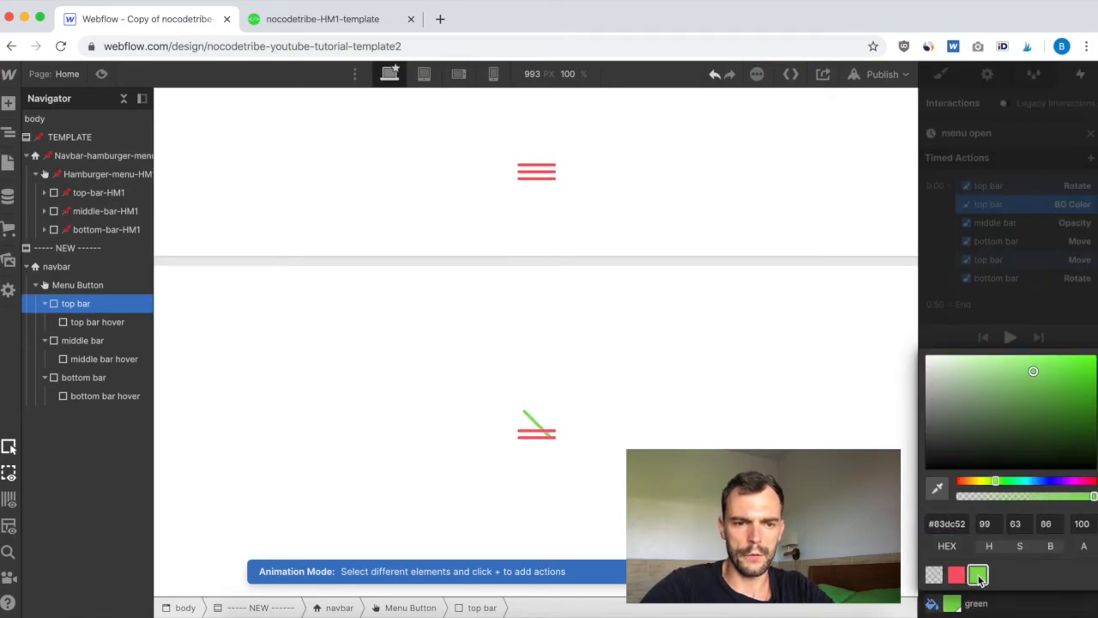
pyautogui.click(1044, 314)
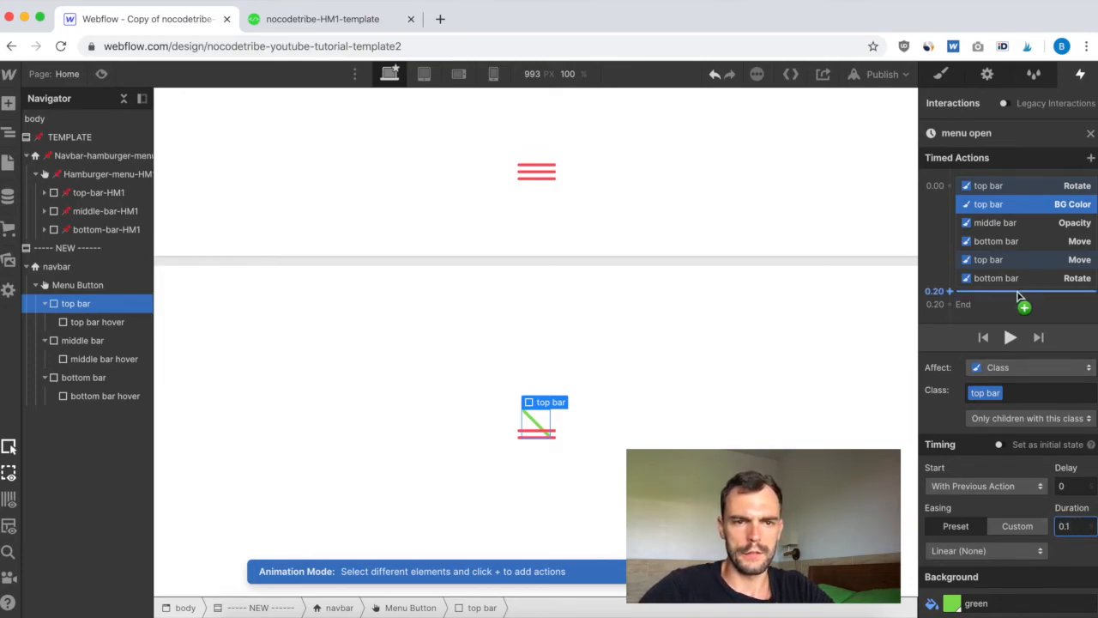
# Step: Add a BG Color action for the bottom bar at 0.00 with the green swatch and a 0.1 duration
pyautogui.click(76, 378)
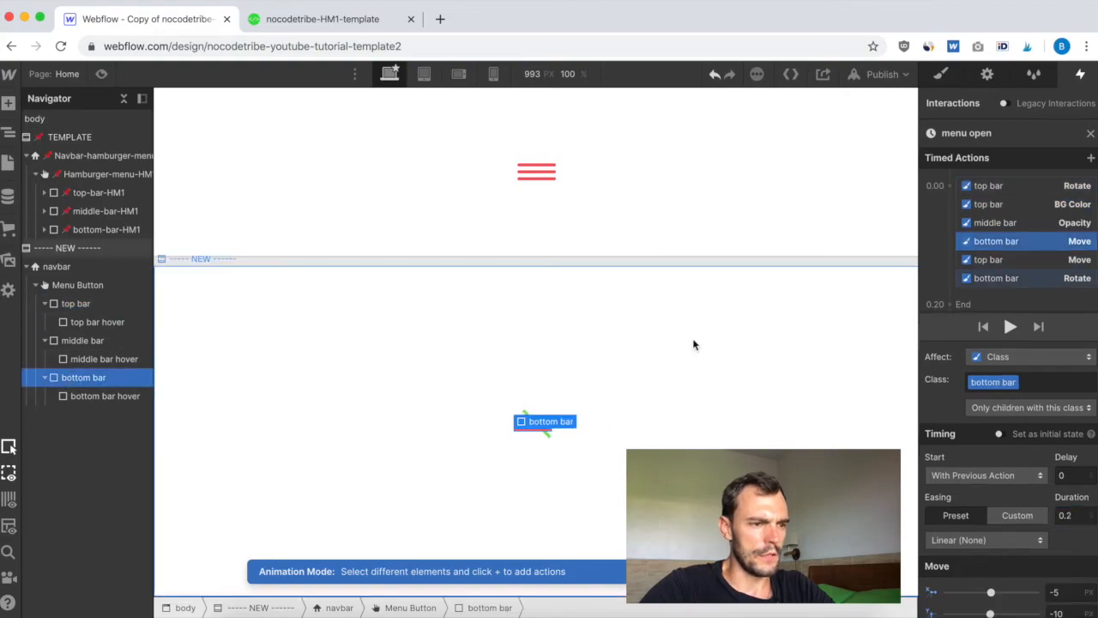
pyautogui.moveTo(995, 242); pyautogui.dragTo(950, 187)
pyautogui.click(950, 186)
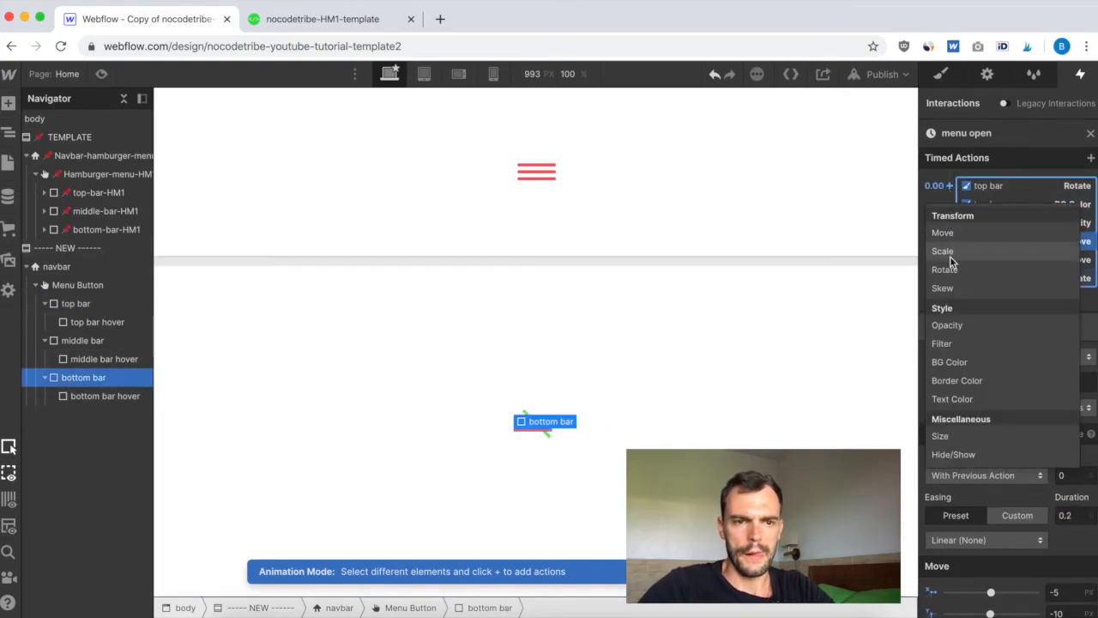
pyautogui.click(971, 361)
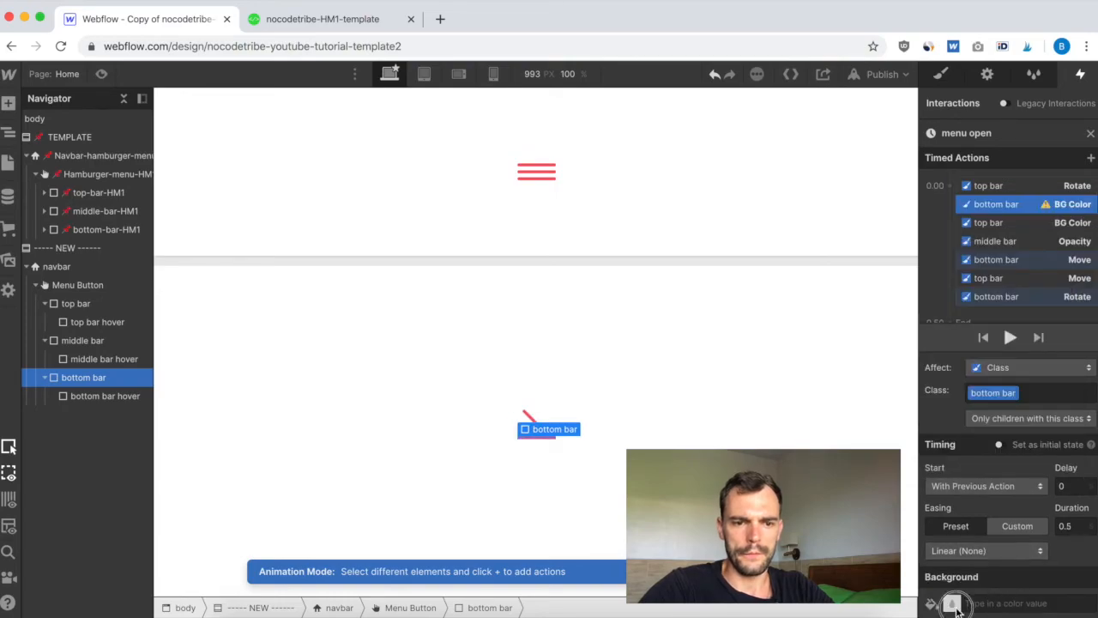
pyautogui.click(961, 605)
pyautogui.click(978, 575)
pyautogui.click(1053, 327)
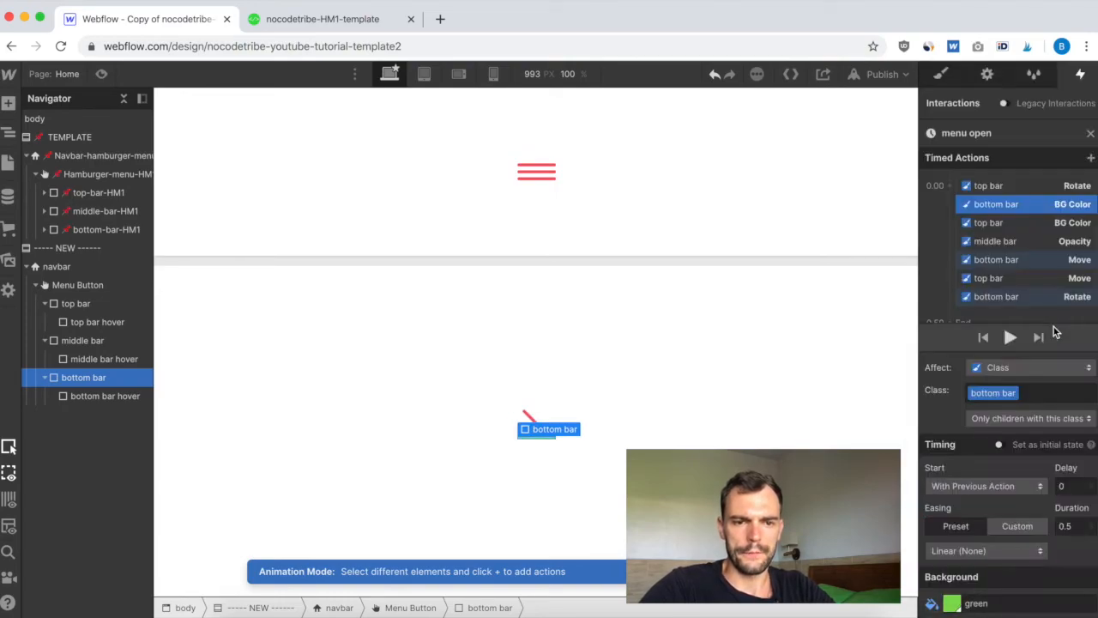
pyautogui.press('BackSpace')
pyautogui.write('1')
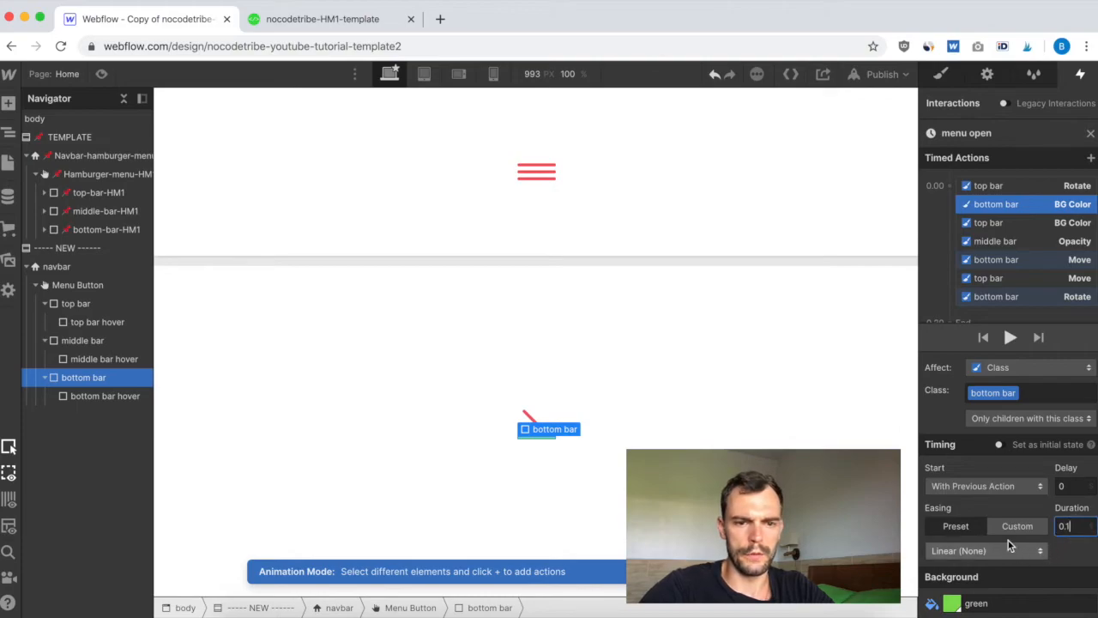
# Step: Play the "menu open" animation repeatedly to check the bars' colour change and the middle bar's fade
pyautogui.click(1010, 338)
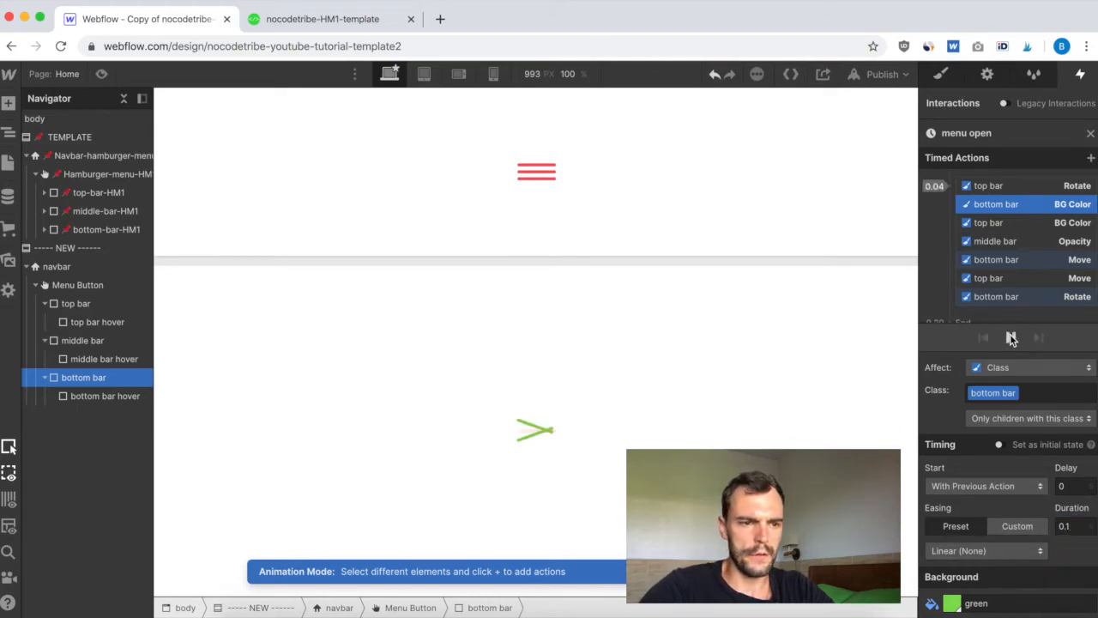
pyautogui.click(1010, 337)
pyautogui.click(1010, 337)
pyautogui.click(1010, 338)
pyautogui.click(1010, 337)
pyautogui.click(1010, 338)
pyautogui.click(1010, 338)
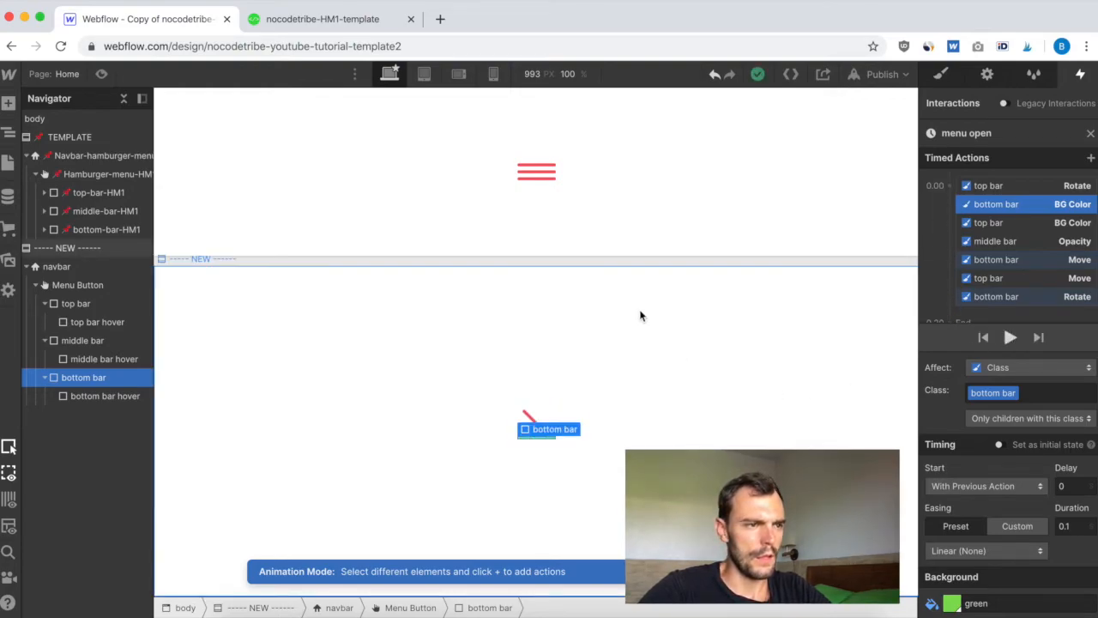
# Step: Preview the page and toggle the new menu button, then open the template's button to compare their behaviour
pyautogui.click(101, 74)
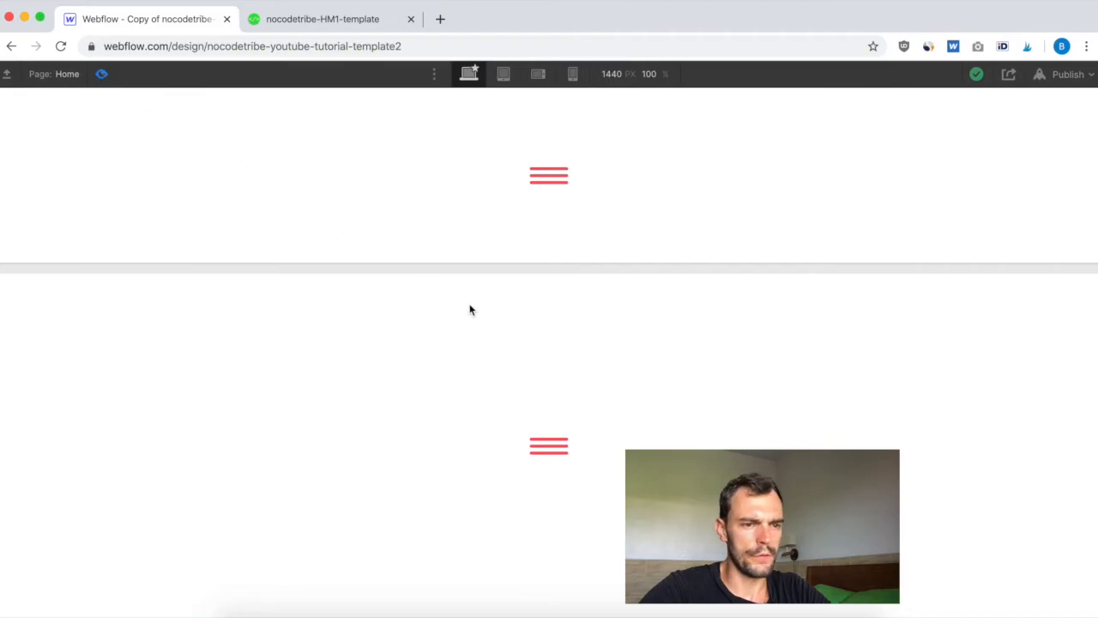
pyautogui.click(541, 437)
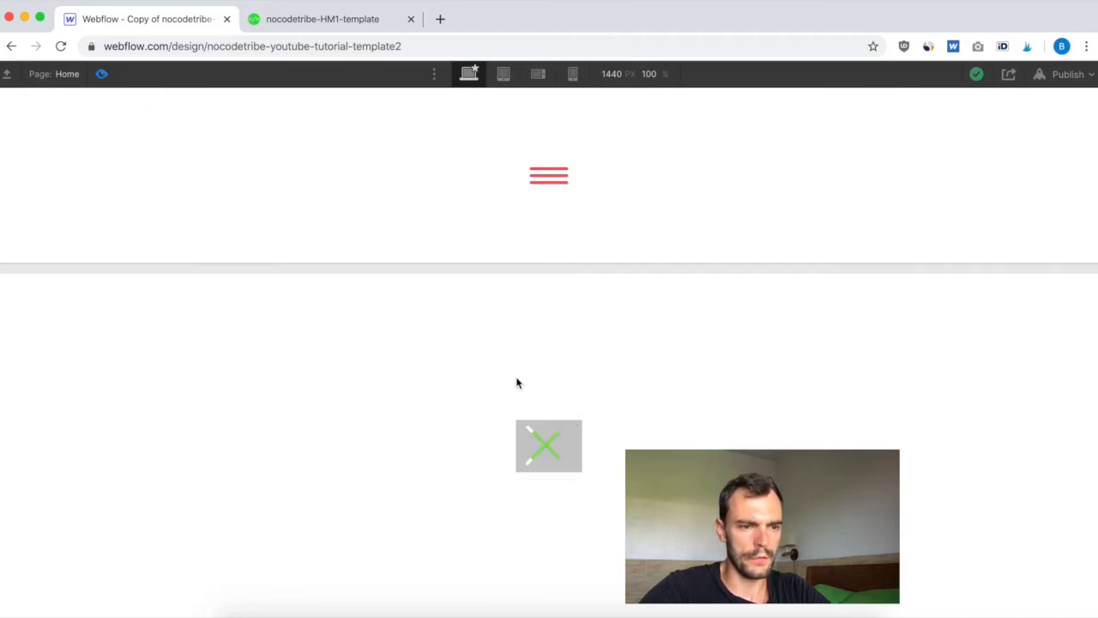
pyautogui.click(573, 379)
pyautogui.click(550, 459)
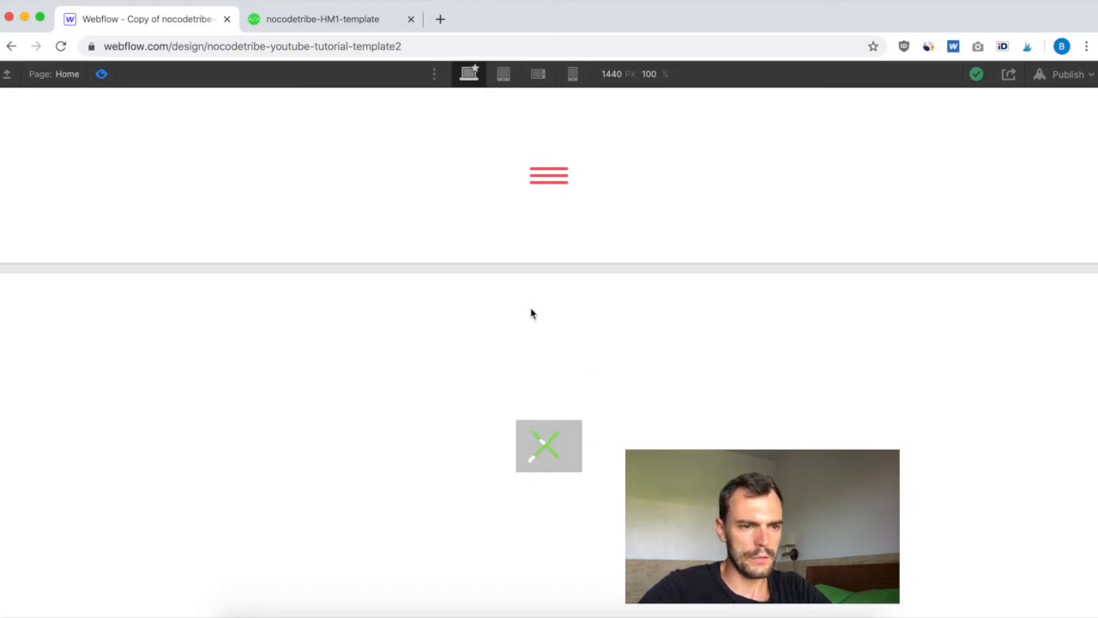
pyautogui.click(532, 168)
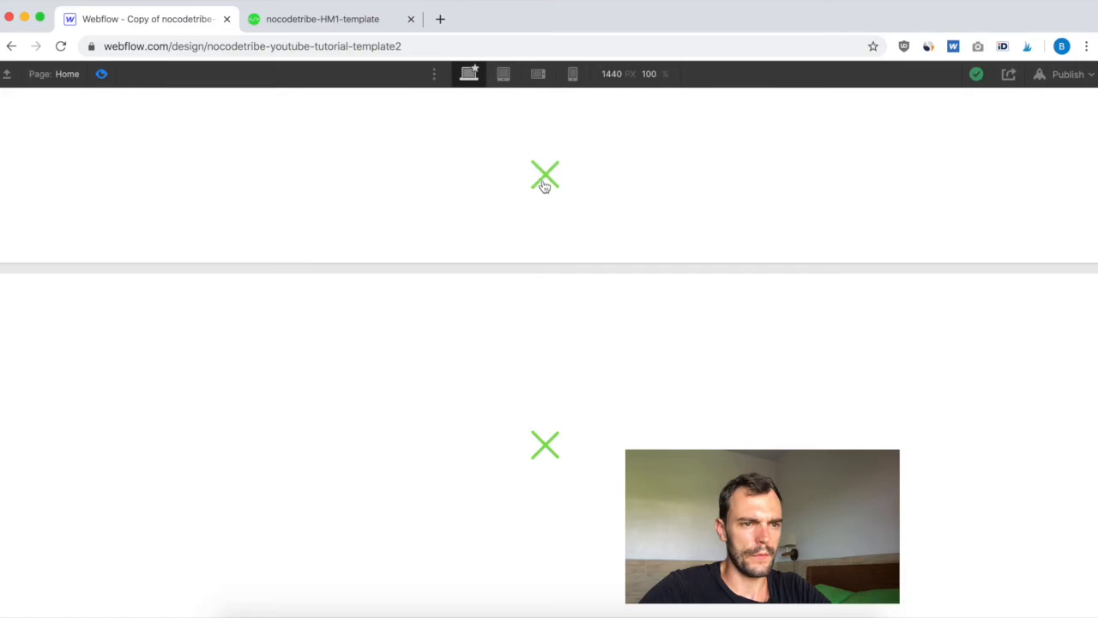
# Step: Exit the preview, close the "menu open" animation, and set the new navbar's Menu closes action to Start an Animation
pyautogui.click(100, 74)
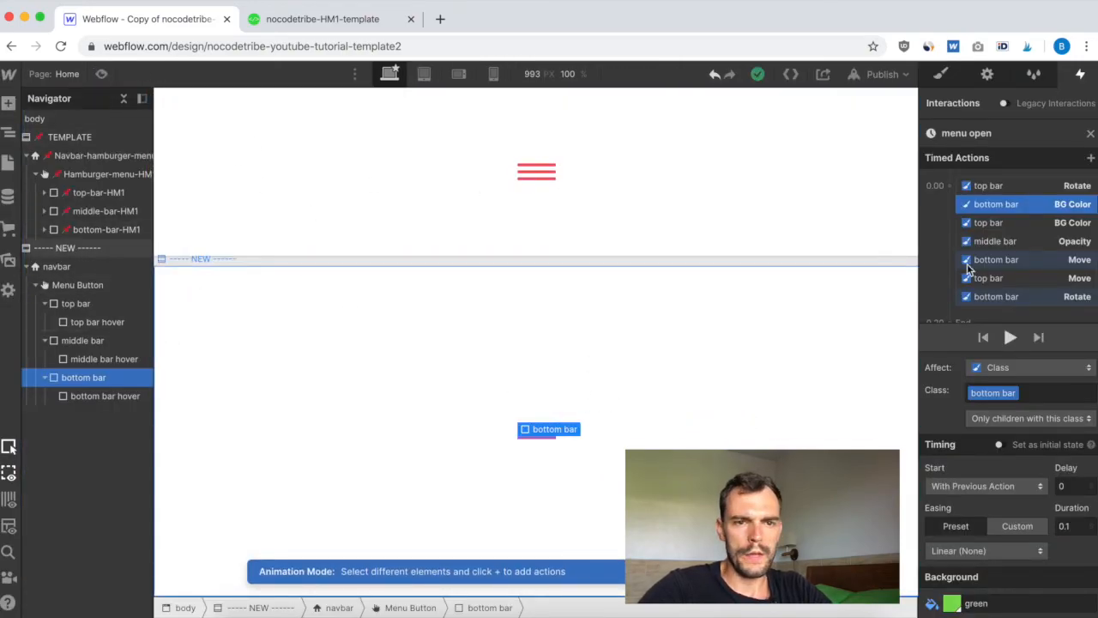
pyautogui.click(1092, 136)
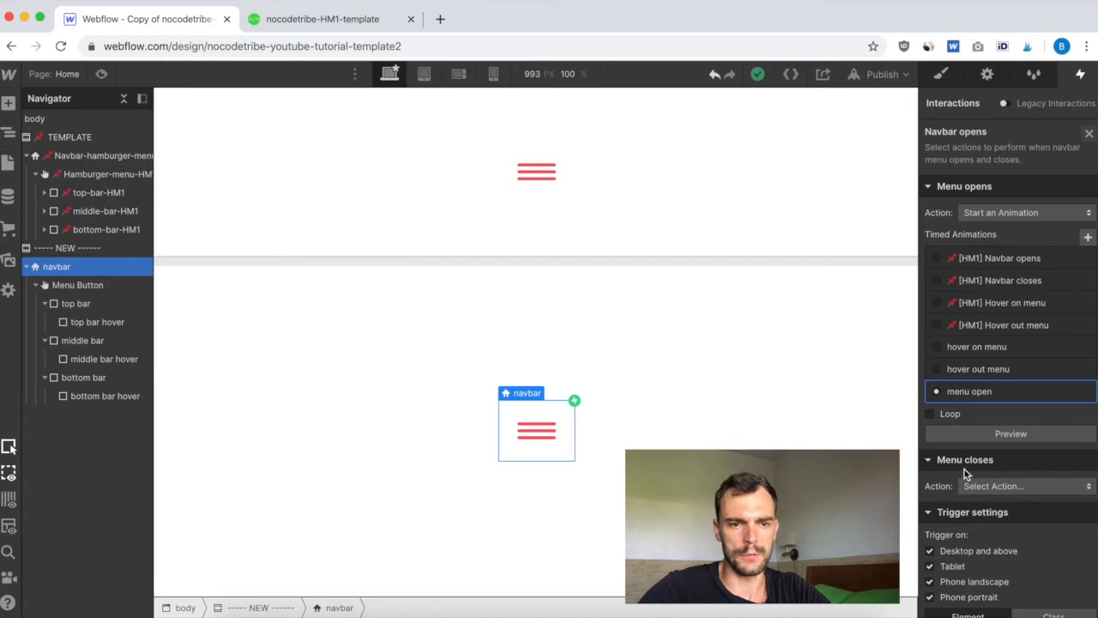
pyautogui.click(1019, 487)
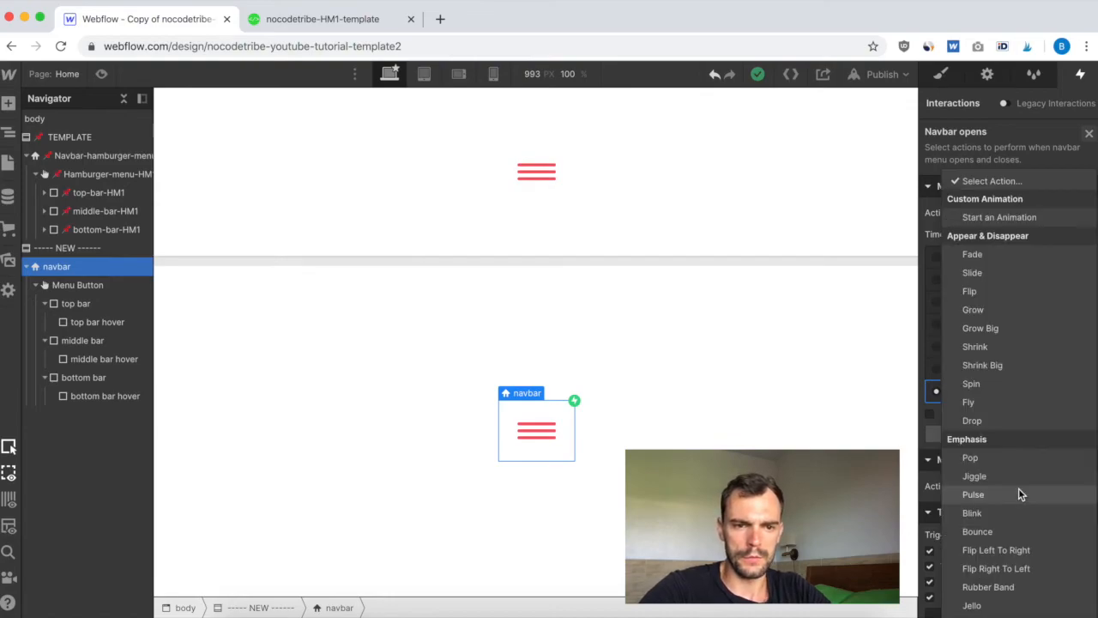
pyautogui.click(1003, 217)
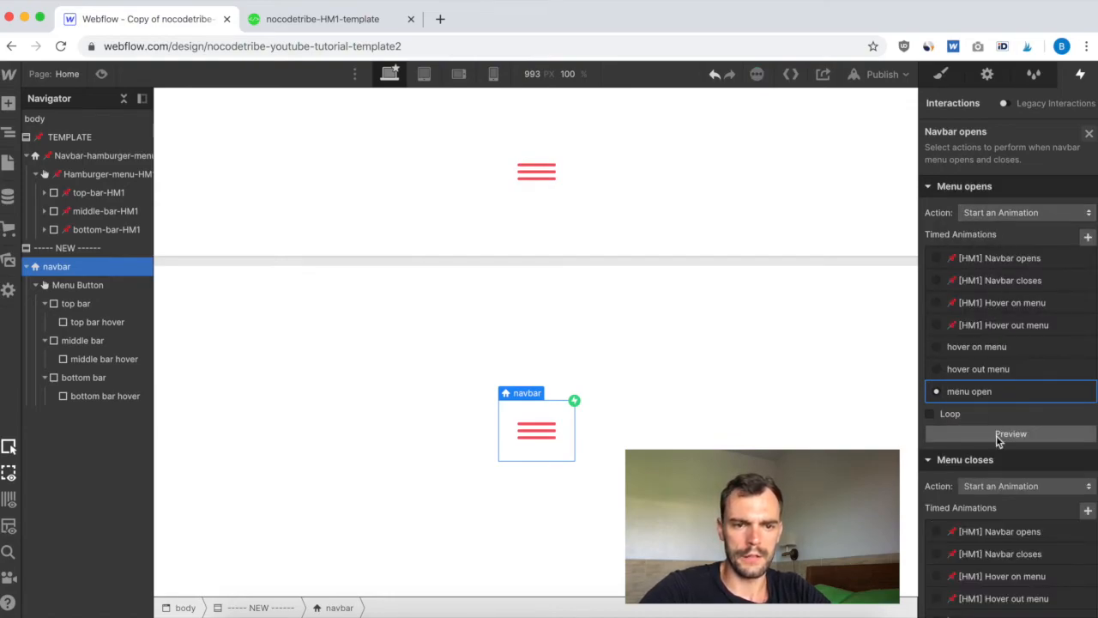
# Step: Create a timed animation named "menu closes" for the navbar's Menu closes trigger and reopen it for editing
pyautogui.scroll(-3, 1026, 515)
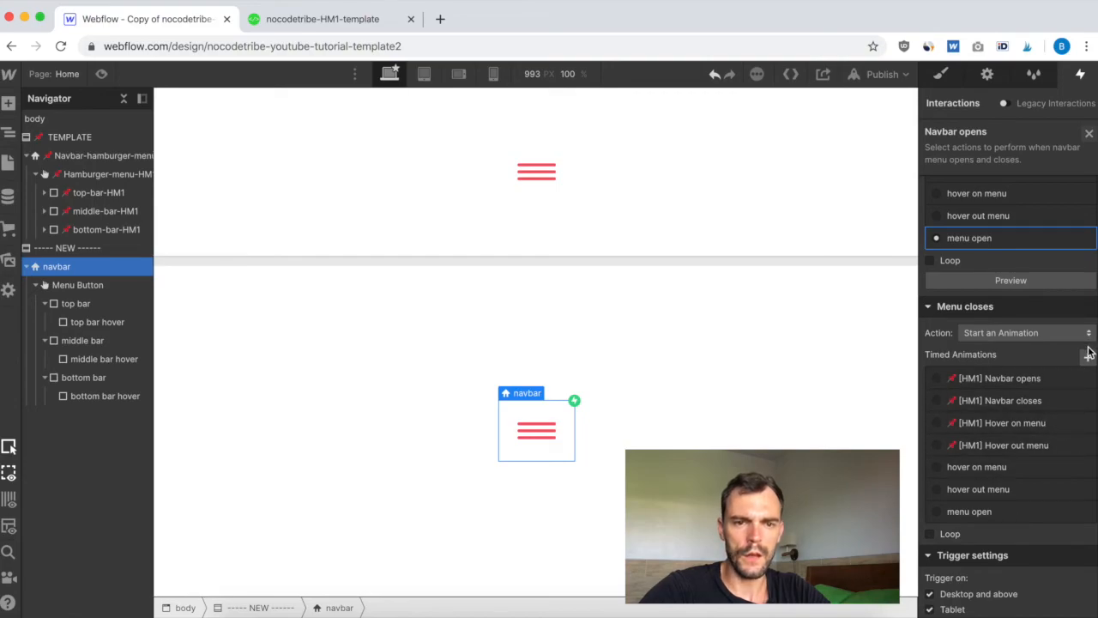
pyautogui.click(1087, 357)
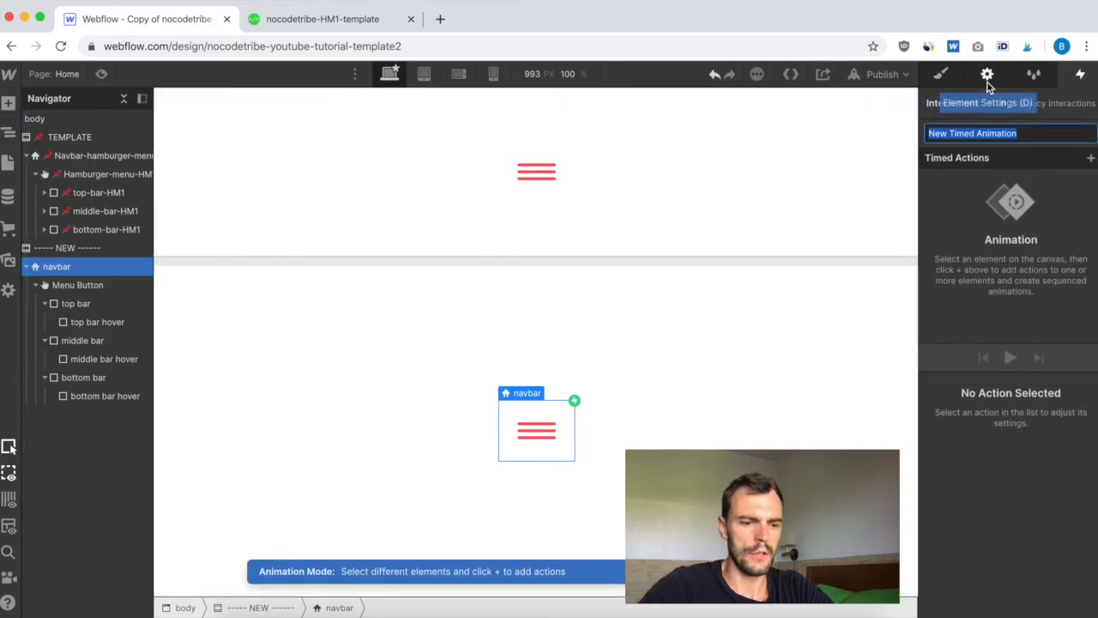
pyautogui.write('menu closes')
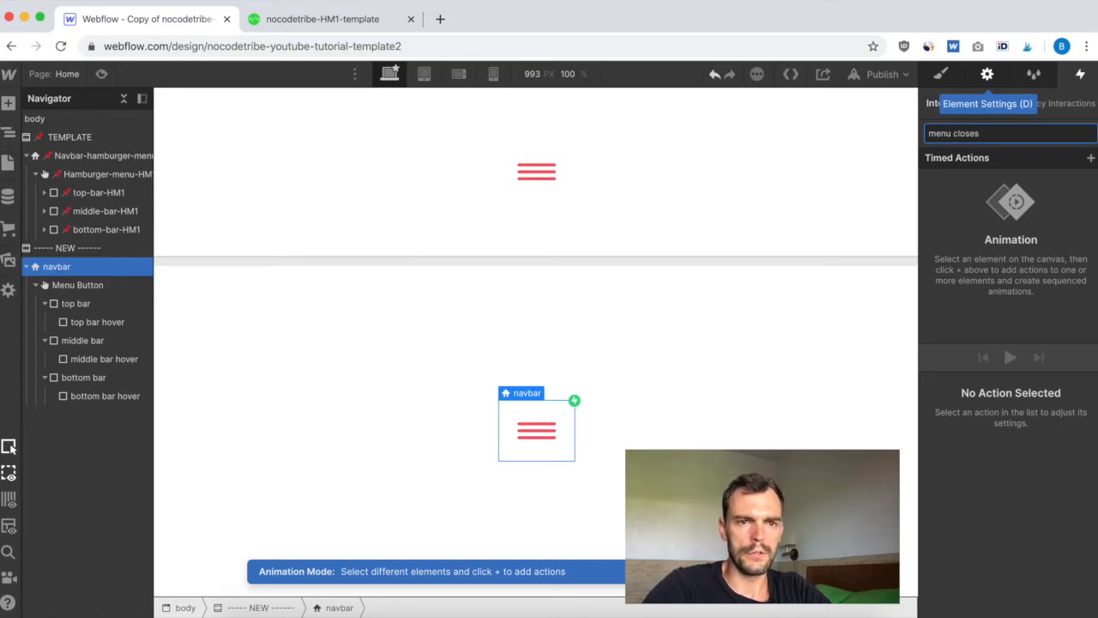
pyautogui.press('Return')
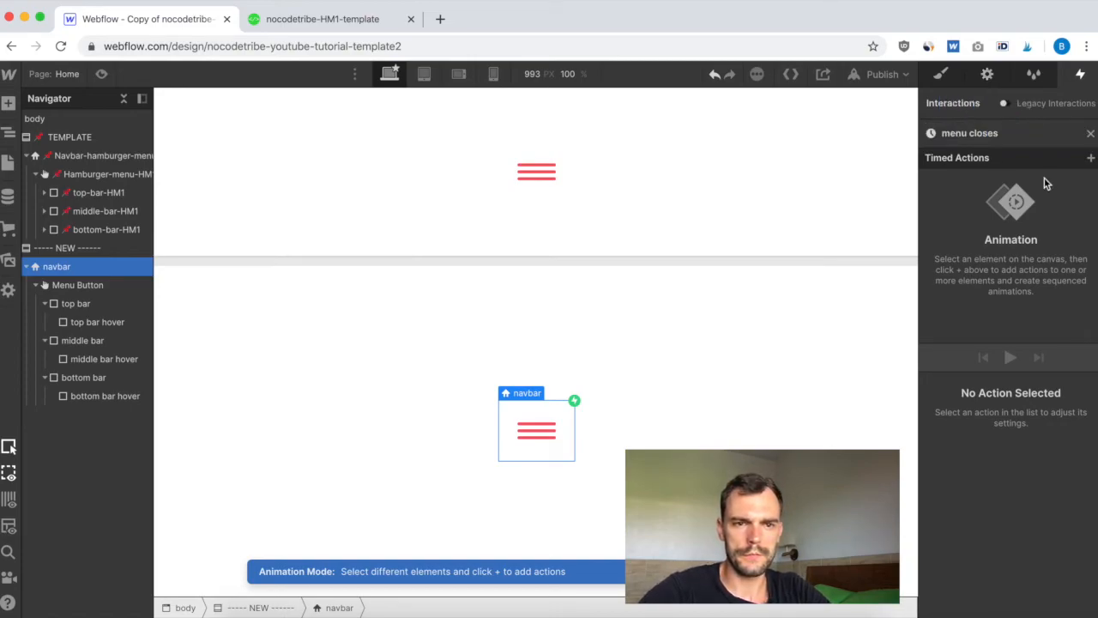
pyautogui.click(1091, 133)
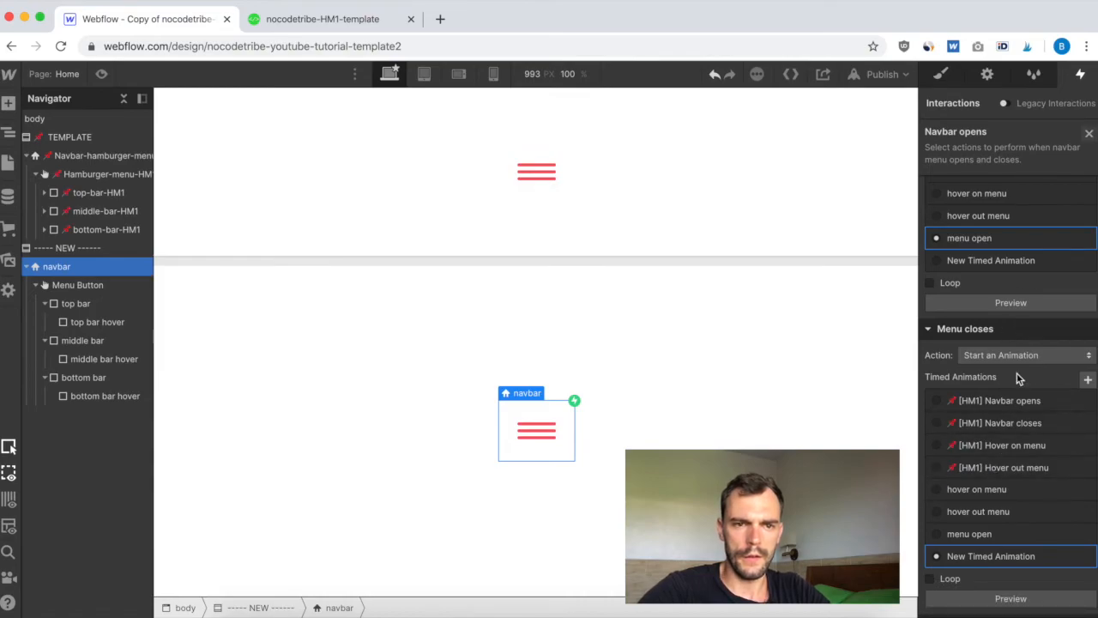
pyautogui.click(993, 556)
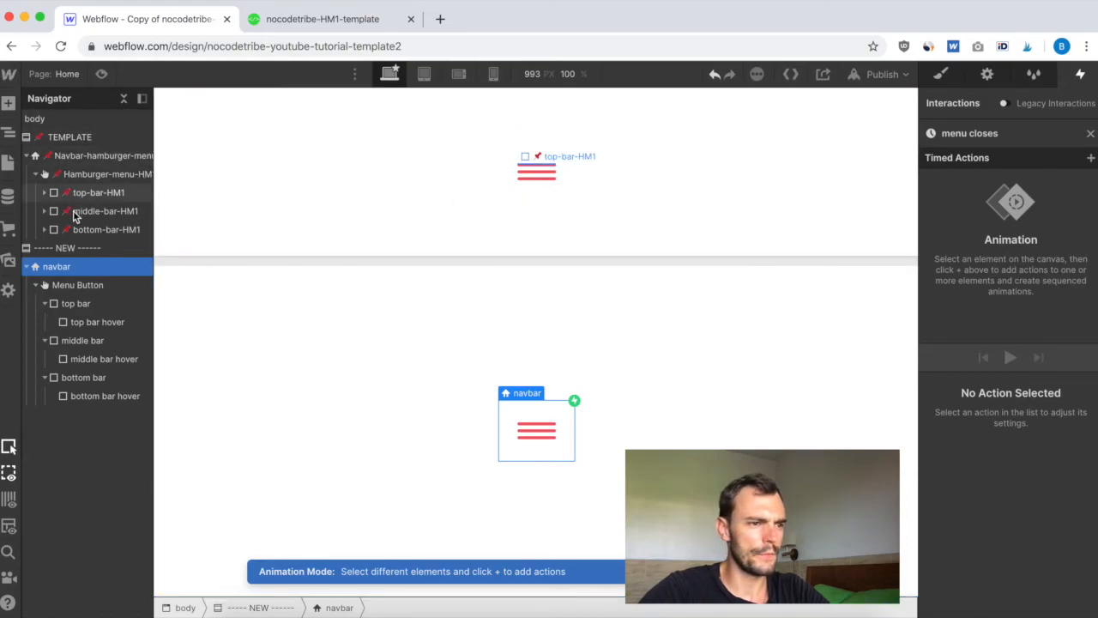
# Step: Examine the template navbar's "[HM1] Navbar closes" animation, including its list of timed actions and the top bar's Move settings
pyautogui.click(75, 155)
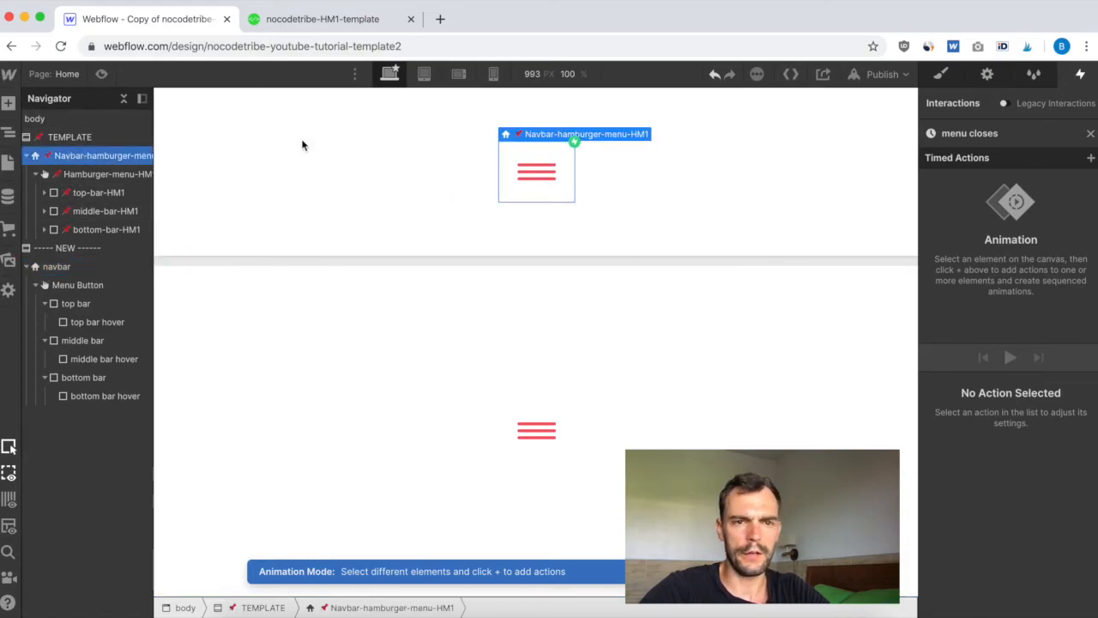
pyautogui.click(1090, 135)
pyautogui.click(73, 157)
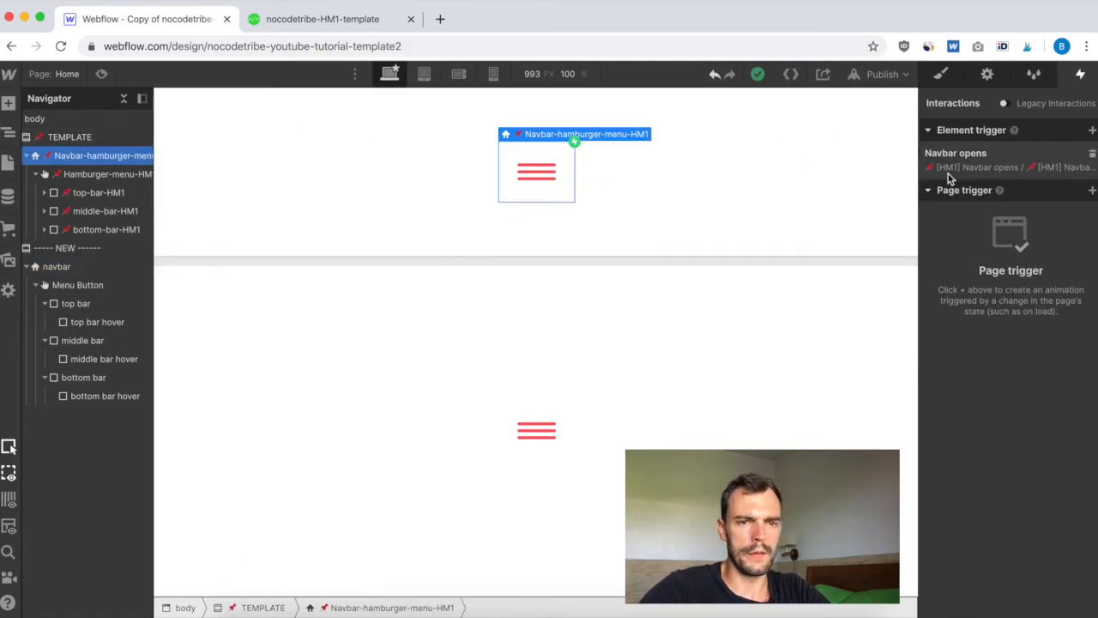
pyautogui.click(980, 166)
pyautogui.scroll(-2, 996, 485)
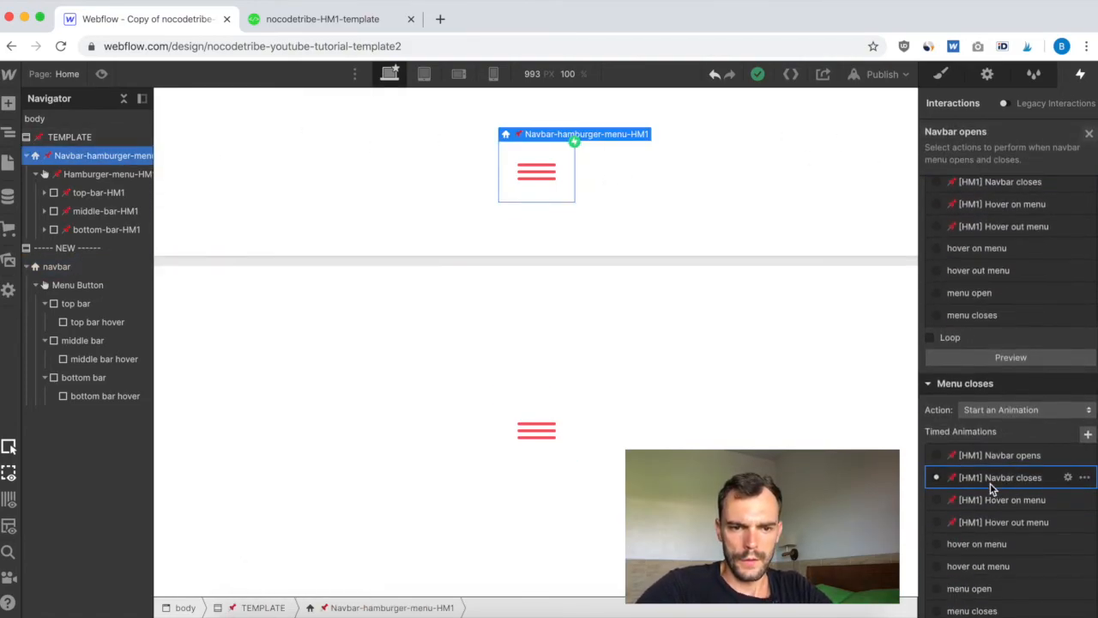
pyautogui.click(1000, 478)
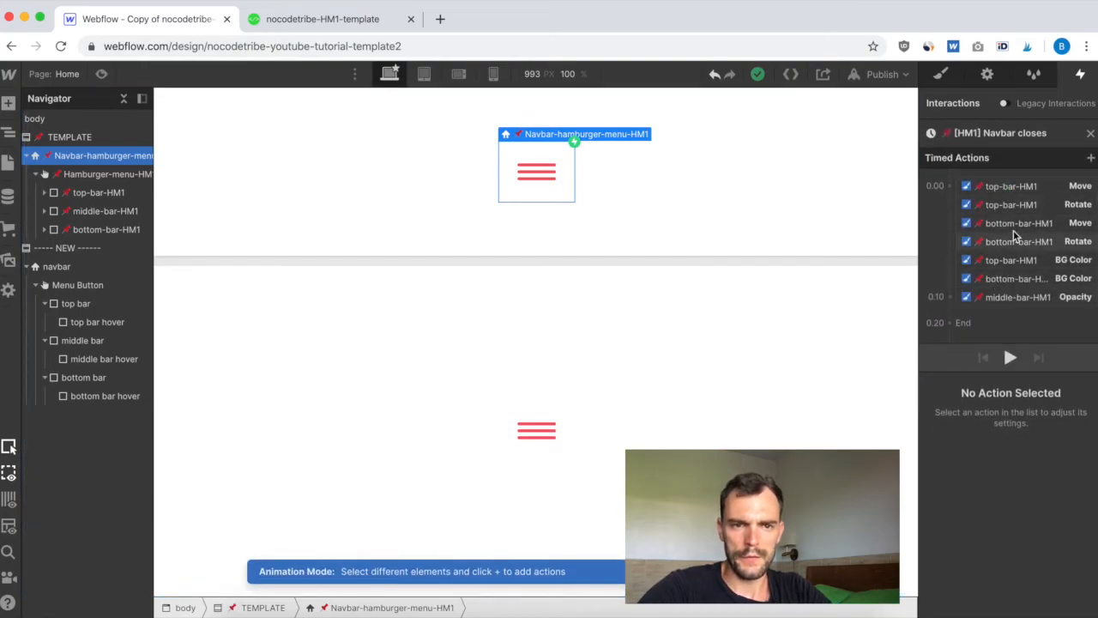
pyautogui.moveTo(1000, 191); pyautogui.dragTo(1027, 192)
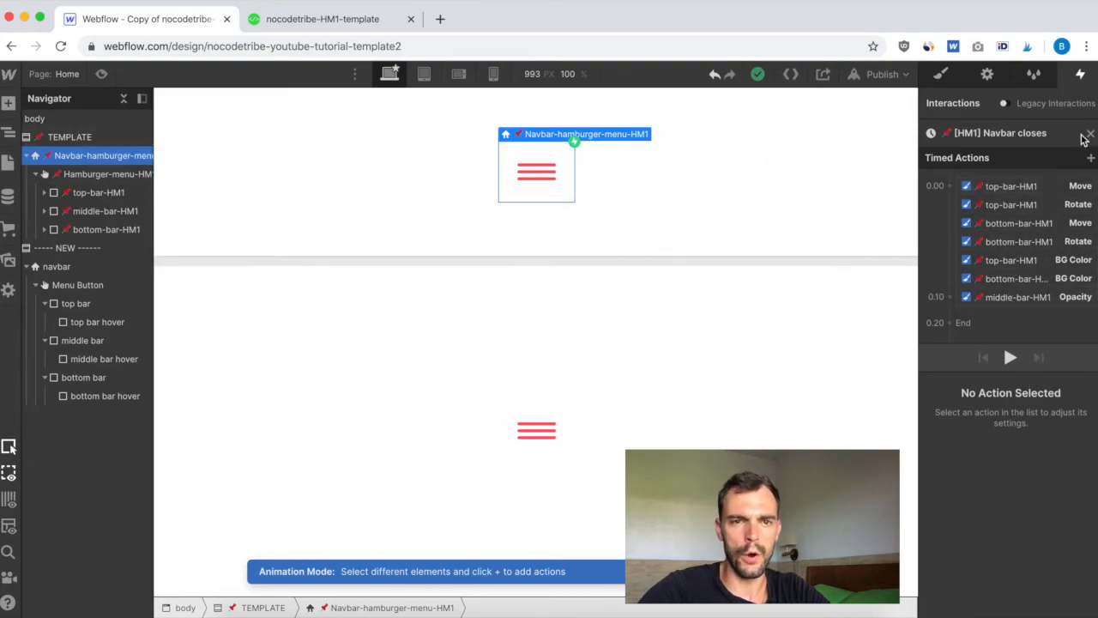
pyautogui.click(1016, 186)
pyautogui.scroll(-1, 1069, 536)
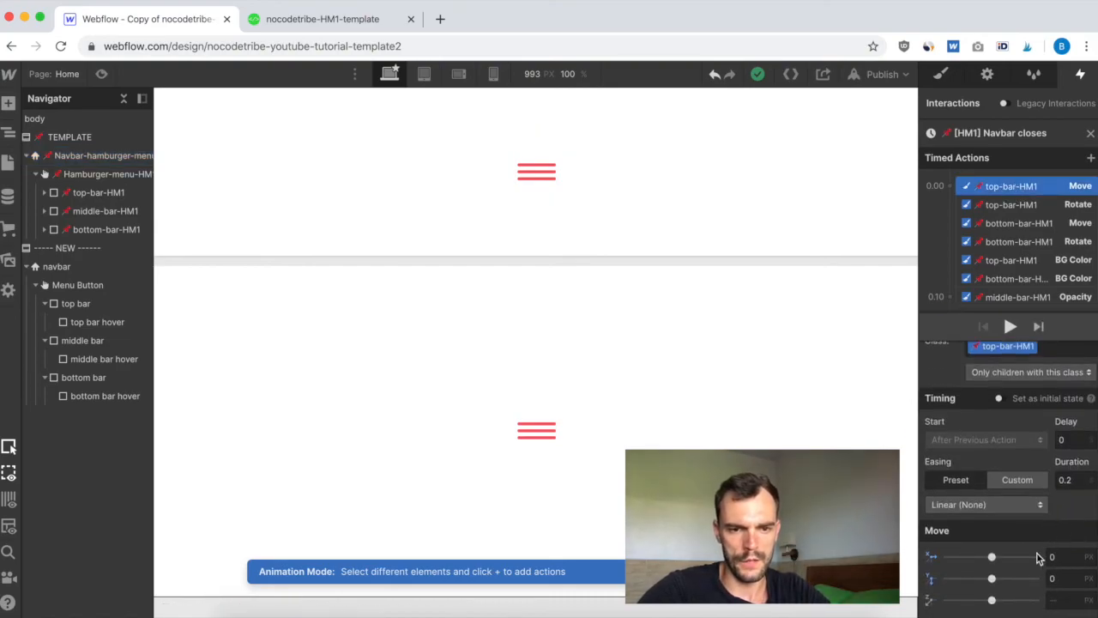
pyautogui.click(1092, 134)
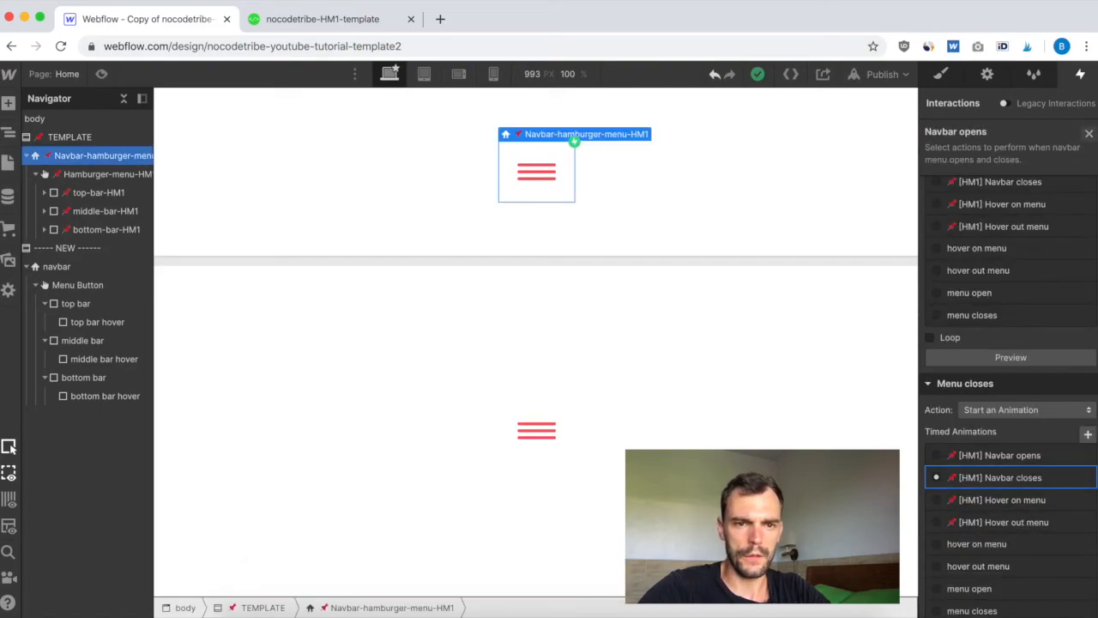
# Step: In the new navbar's Navbar opens trigger, delete the empty "menu closes" animation
pyautogui.click(59, 267)
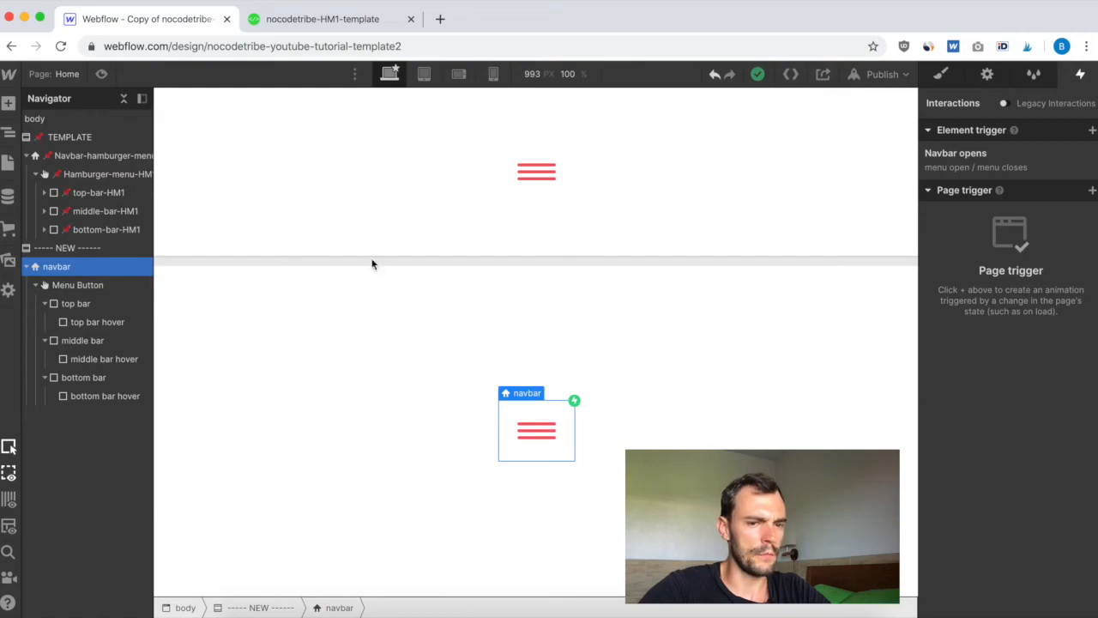
pyautogui.click(991, 153)
pyautogui.scroll(-5, 965, 429)
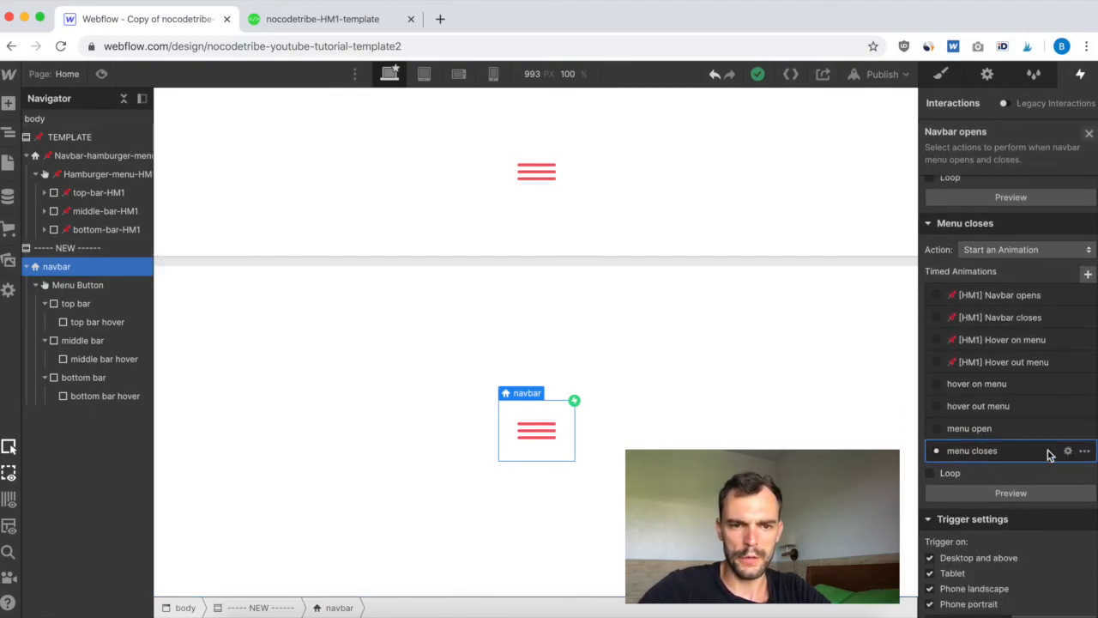
pyautogui.click(1084, 450)
pyautogui.click(1054, 531)
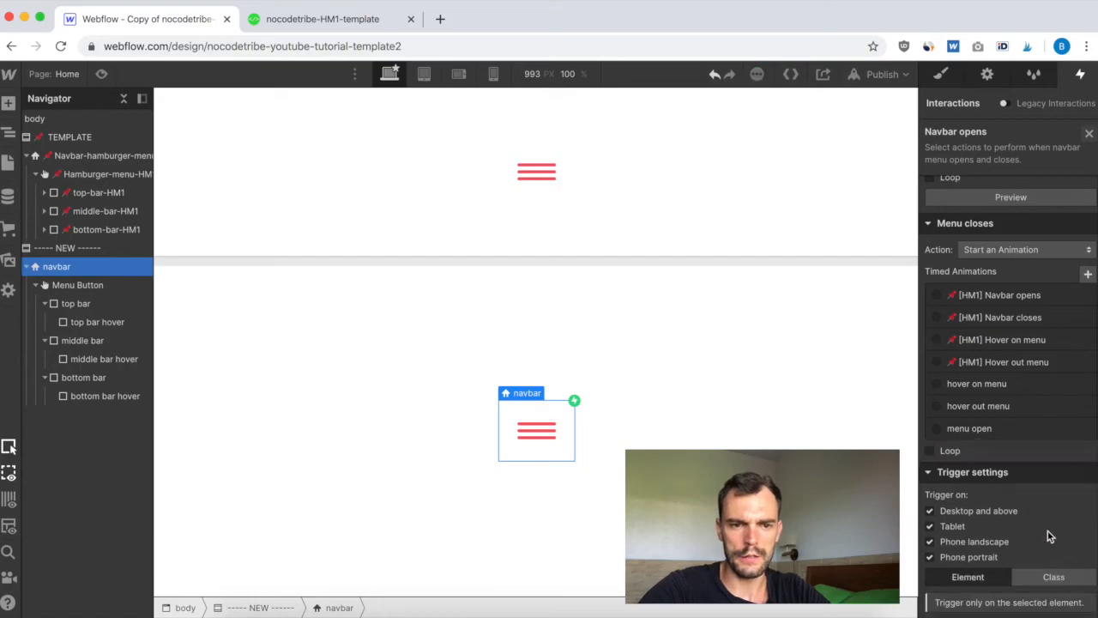
# Step: Duplicate the "menu open" animation under the Menu closes trigger and rename the copy "menu closes"
pyautogui.click(1004, 429)
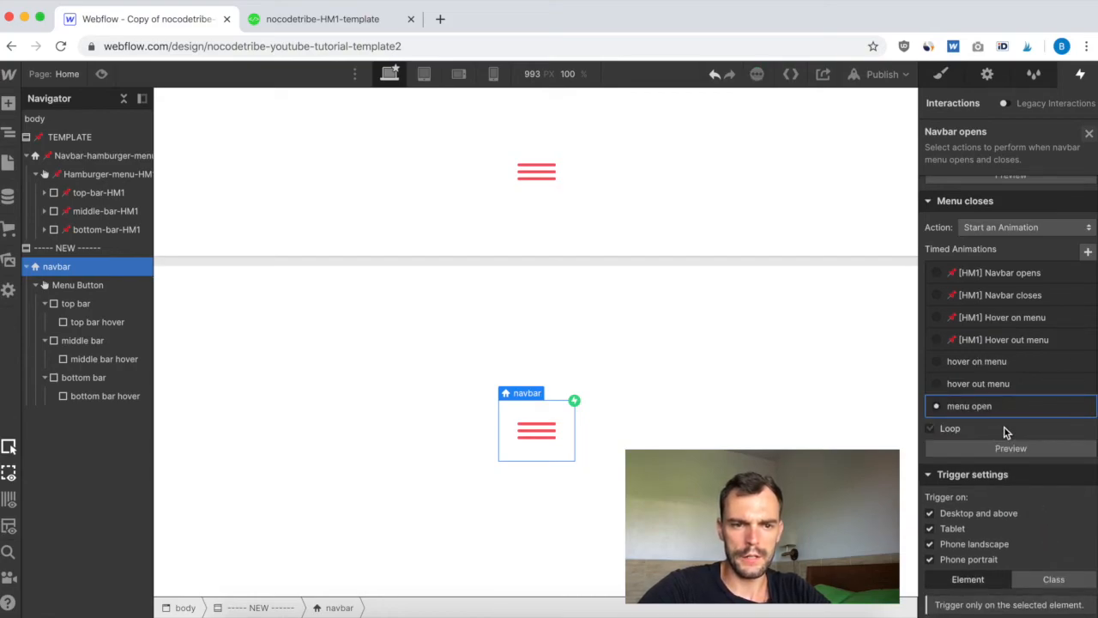
pyautogui.click(1084, 407)
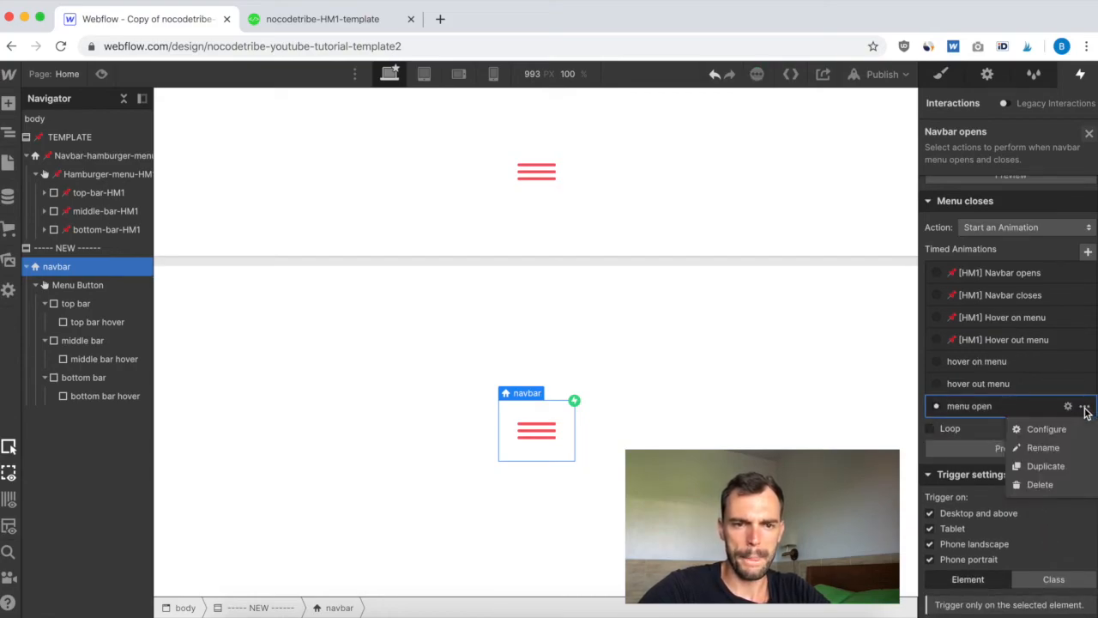
pyautogui.click(1043, 465)
pyautogui.click(974, 450)
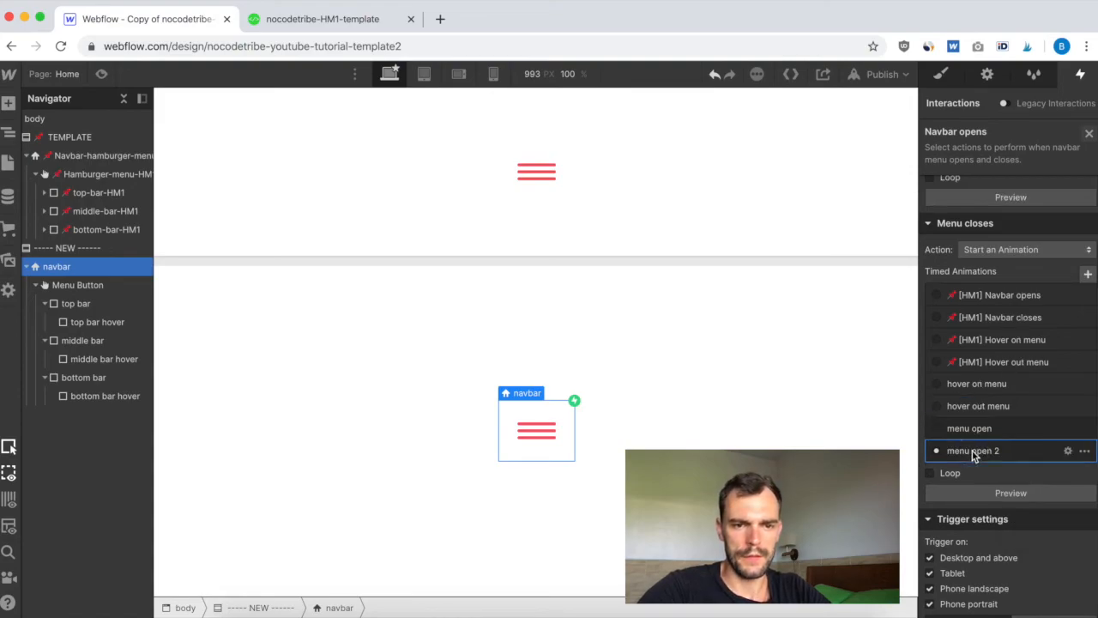
pyautogui.click(987, 451)
pyautogui.click(972, 133)
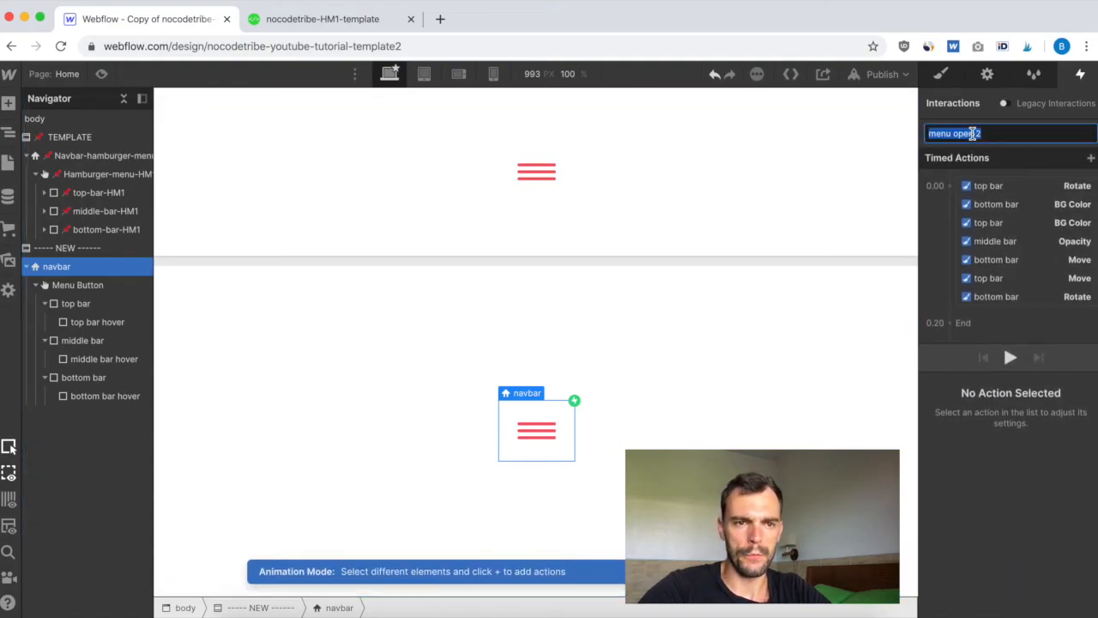
pyautogui.write('menu')
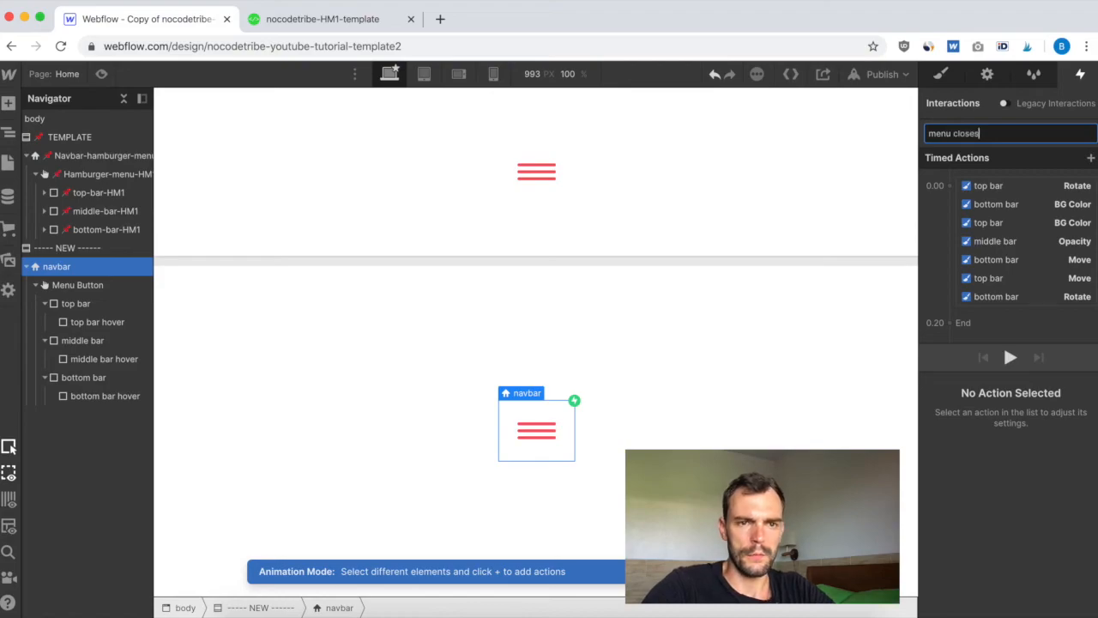
pyautogui.press('Return')
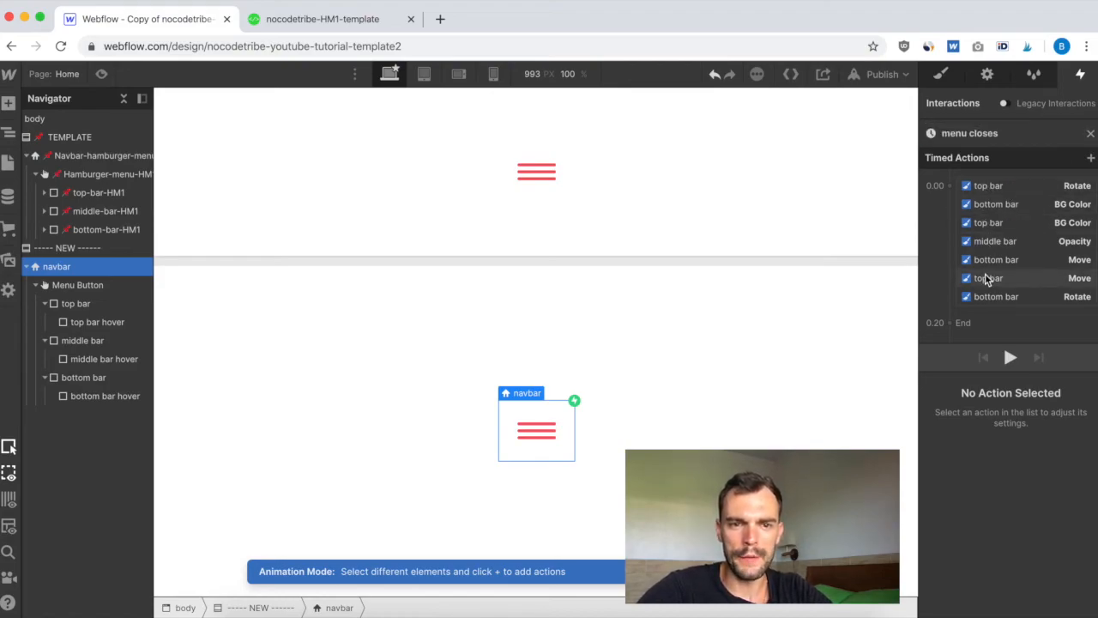
# Step: In the "menu closes" animation, set the top bar's Rotate action to 0 degrees on the Z axis
pyautogui.click(991, 187)
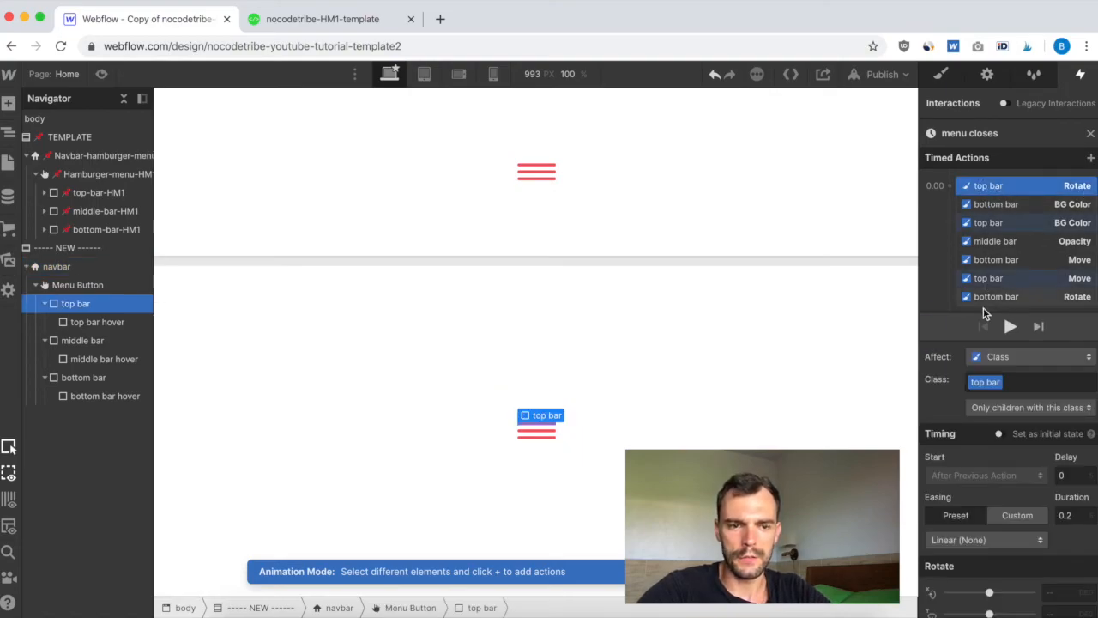
pyautogui.scroll(-2, 1021, 487)
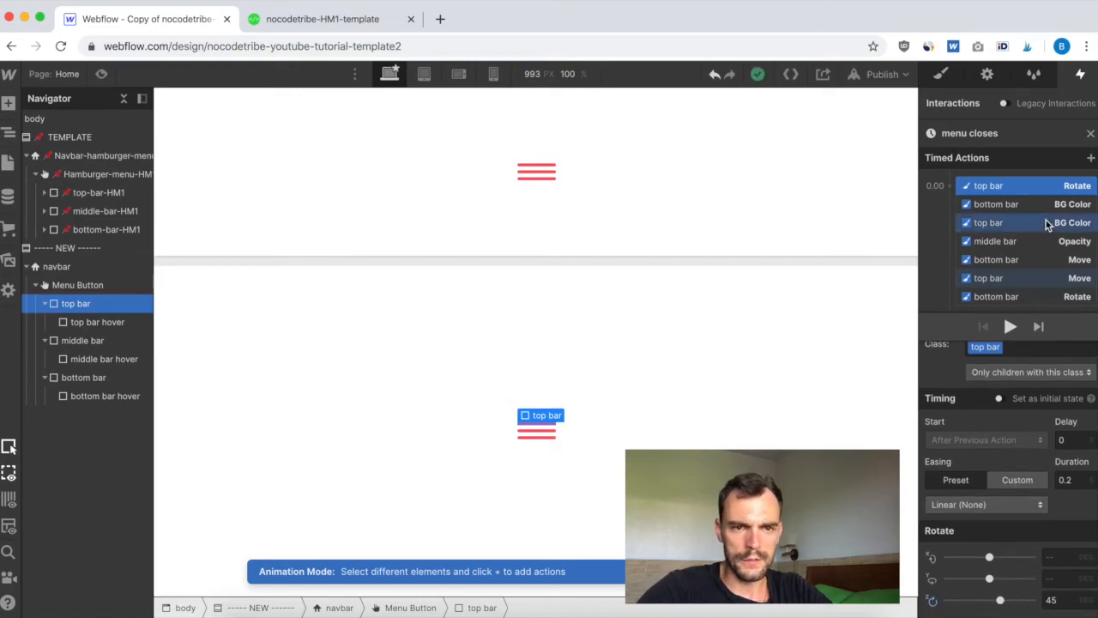
pyautogui.click(1061, 602)
pyautogui.write('0')
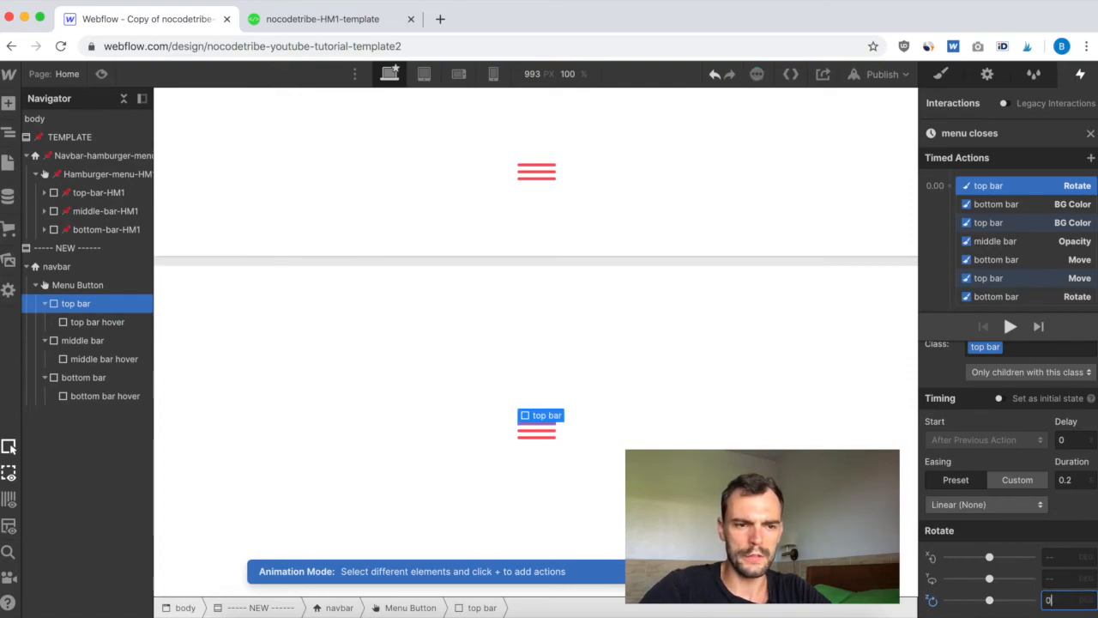
# Step: Change the bottom bar's and top bar's BG Color actions in "menu closes" to the Light Coral swatch
pyautogui.click(1009, 206)
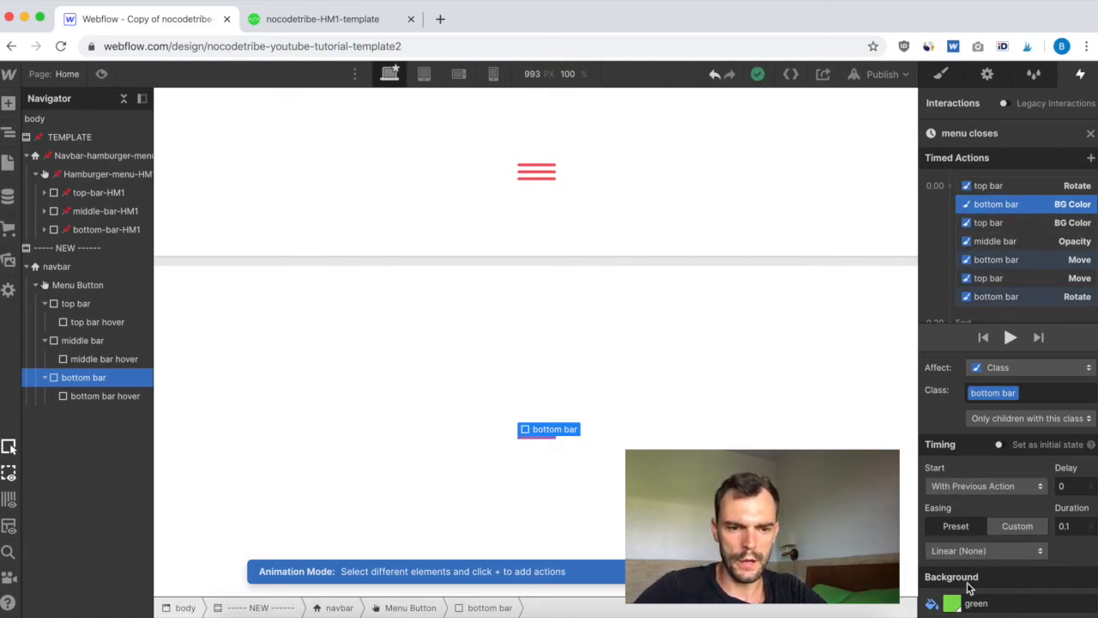
pyautogui.click(952, 604)
pyautogui.click(957, 574)
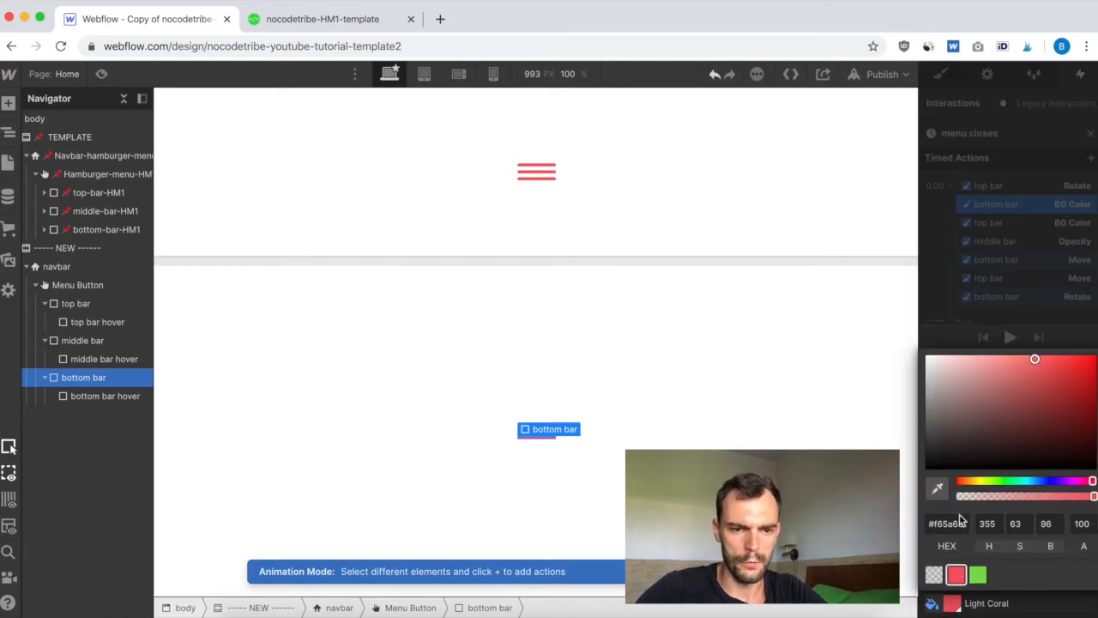
pyautogui.click(1015, 332)
pyautogui.click(1032, 221)
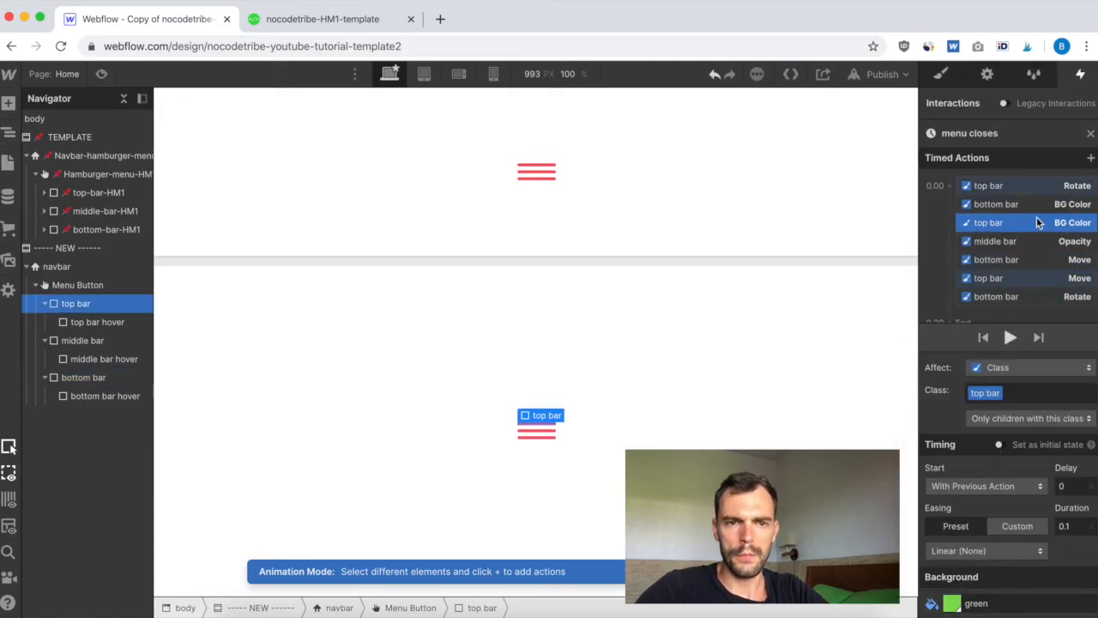
pyautogui.click(952, 604)
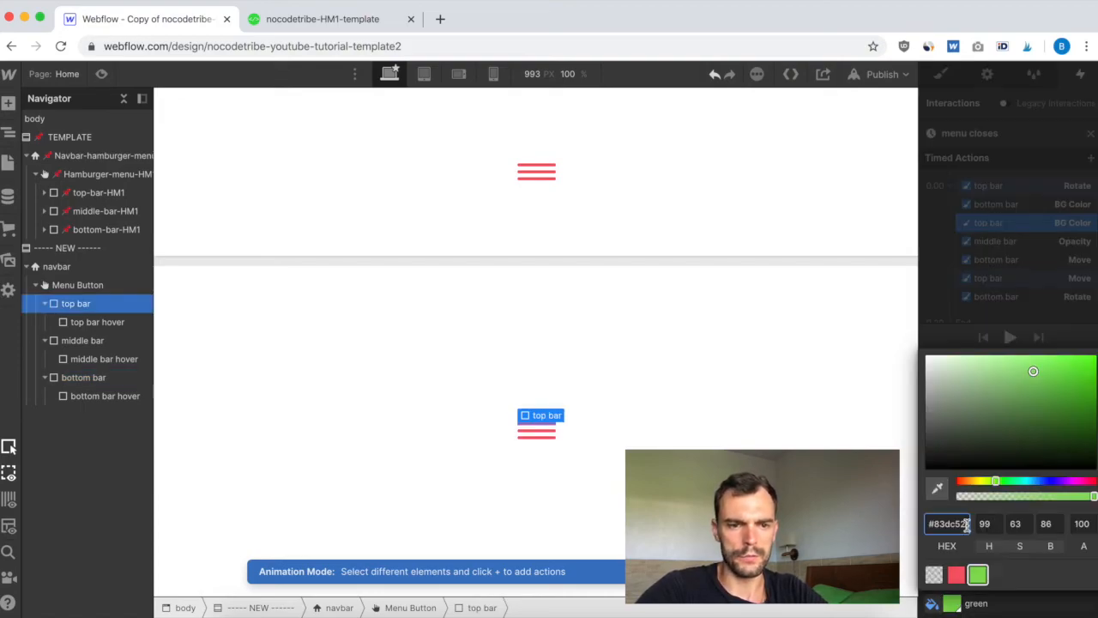
pyautogui.click(954, 576)
pyautogui.click(1014, 332)
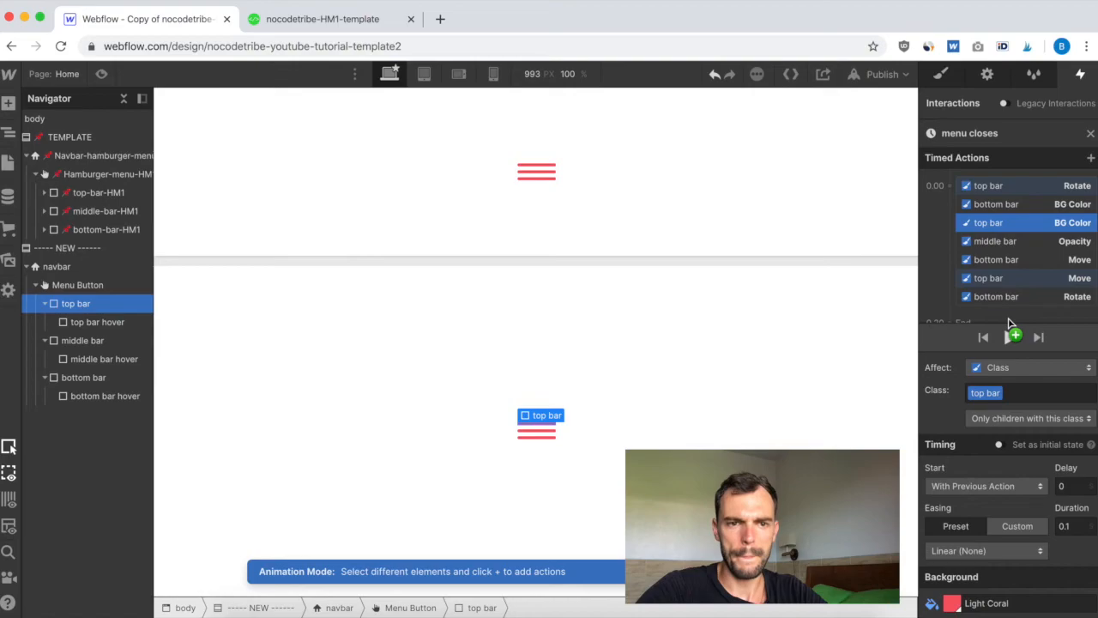
# Step: Set the middle bar's Opacity action in "menu closes" to 100
pyautogui.click(997, 244)
pyautogui.click(1069, 601)
pyautogui.write('100')
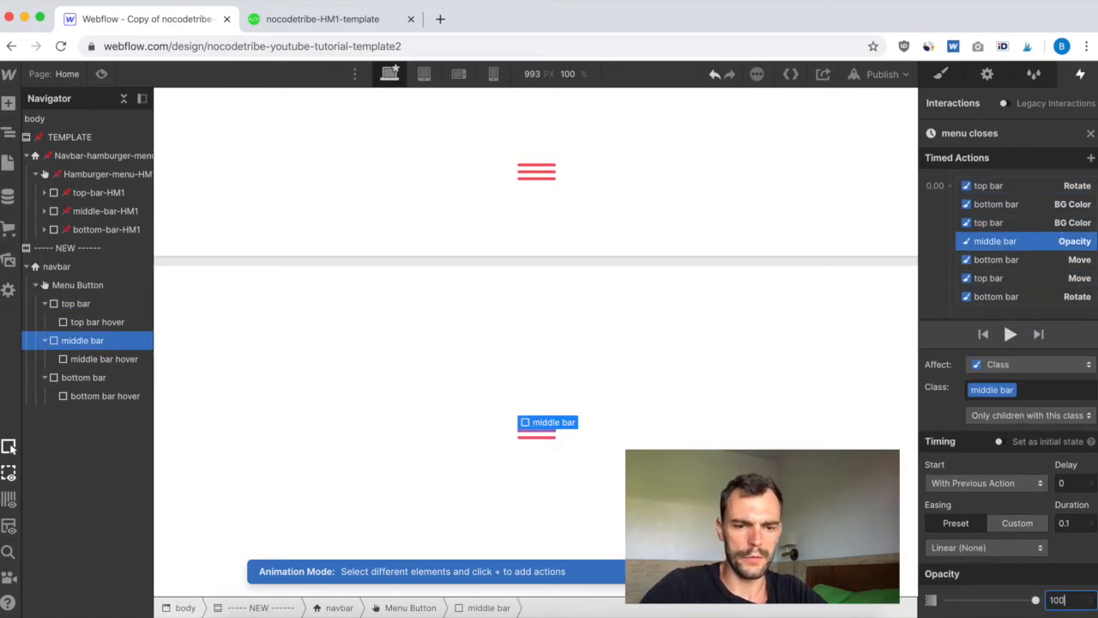
# Step: Set the bottom bar's Move action in "menu closes" to 0 px on both the X and Y axes
pyautogui.click(1002, 261)
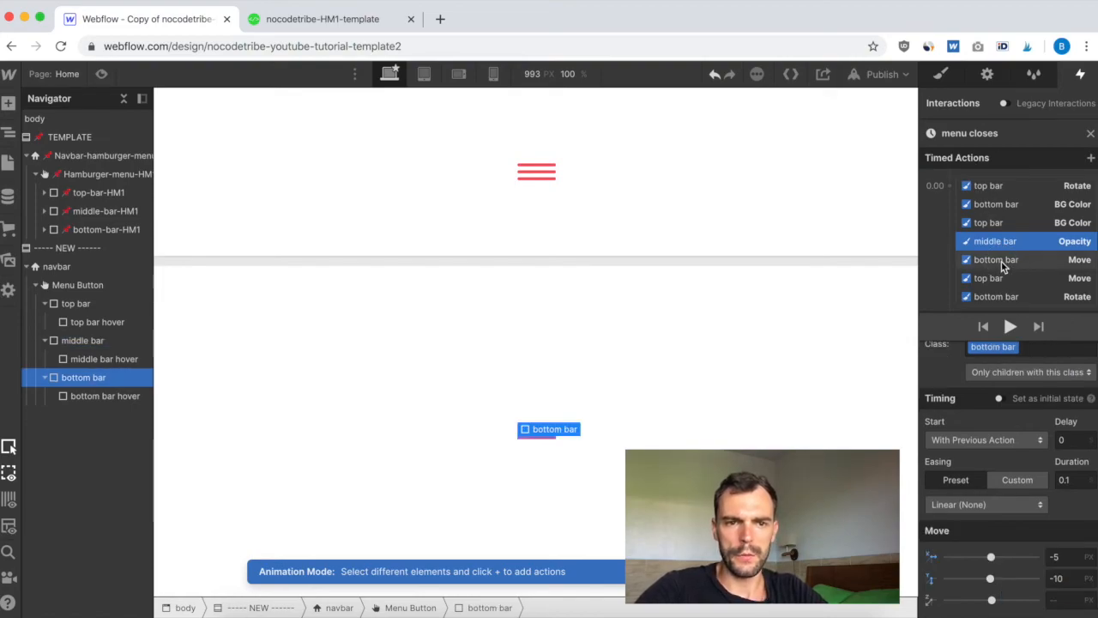
pyautogui.click(1001, 259)
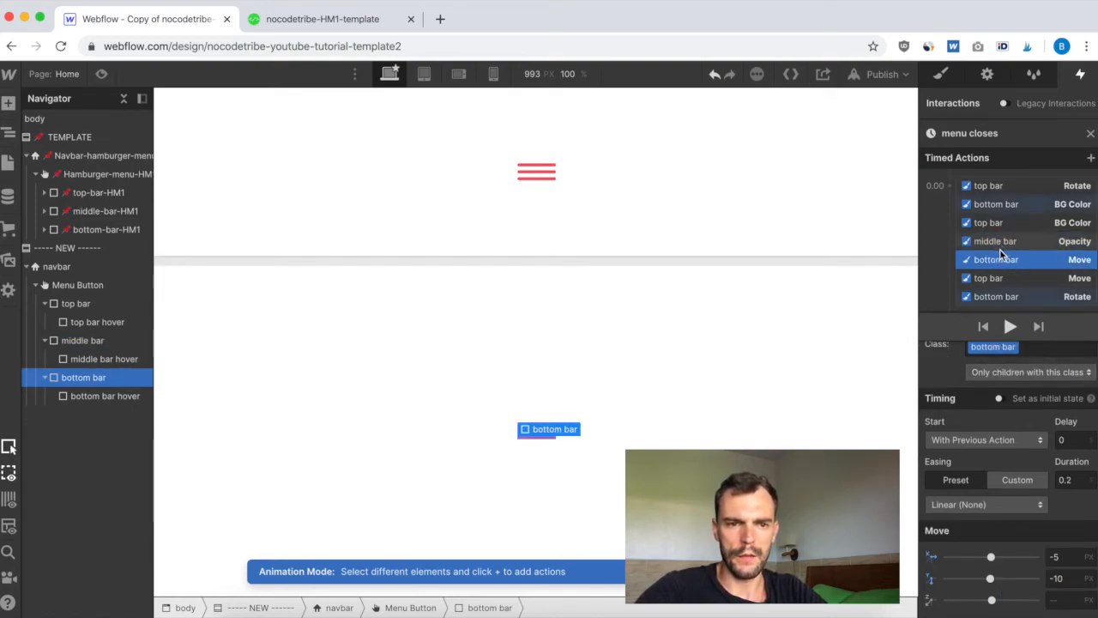
pyautogui.click(1064, 556)
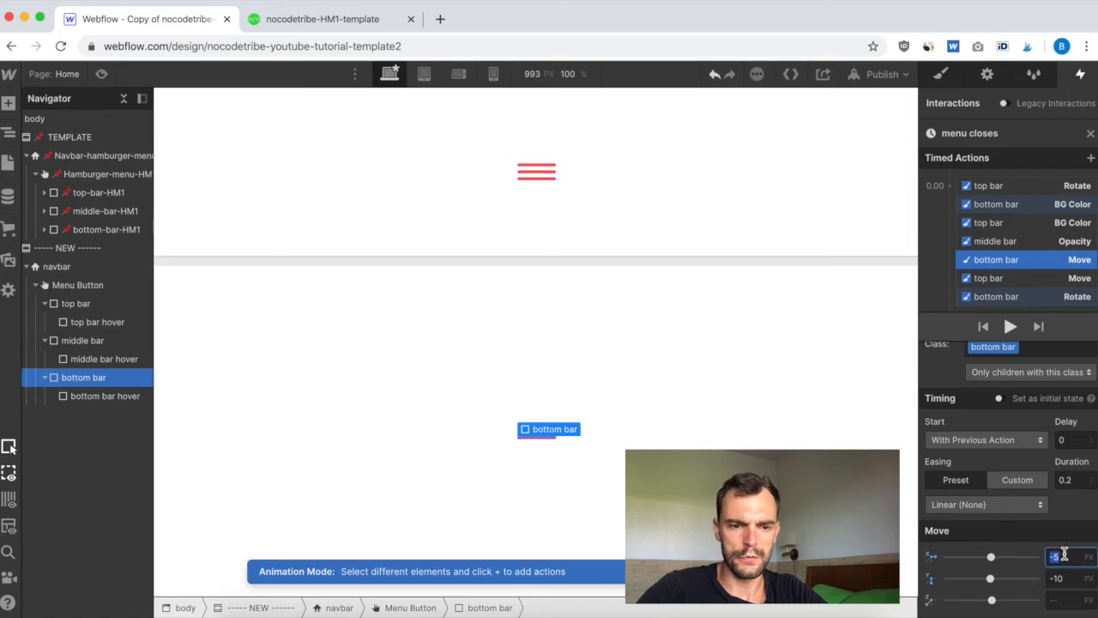
pyautogui.write('0')
pyautogui.click(1063, 577)
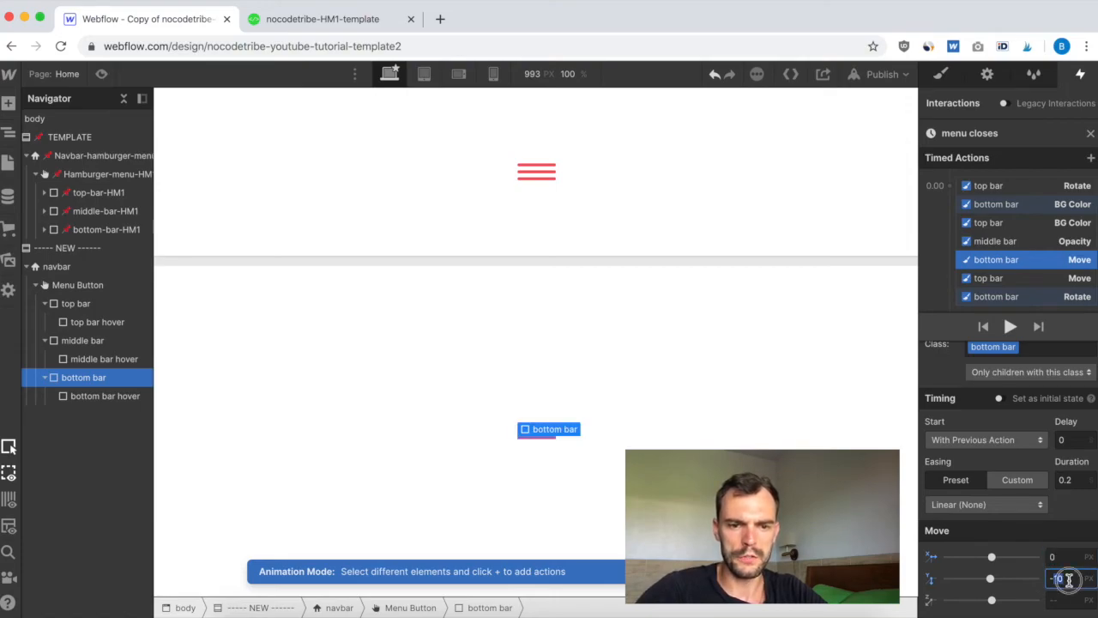
pyautogui.write('0')
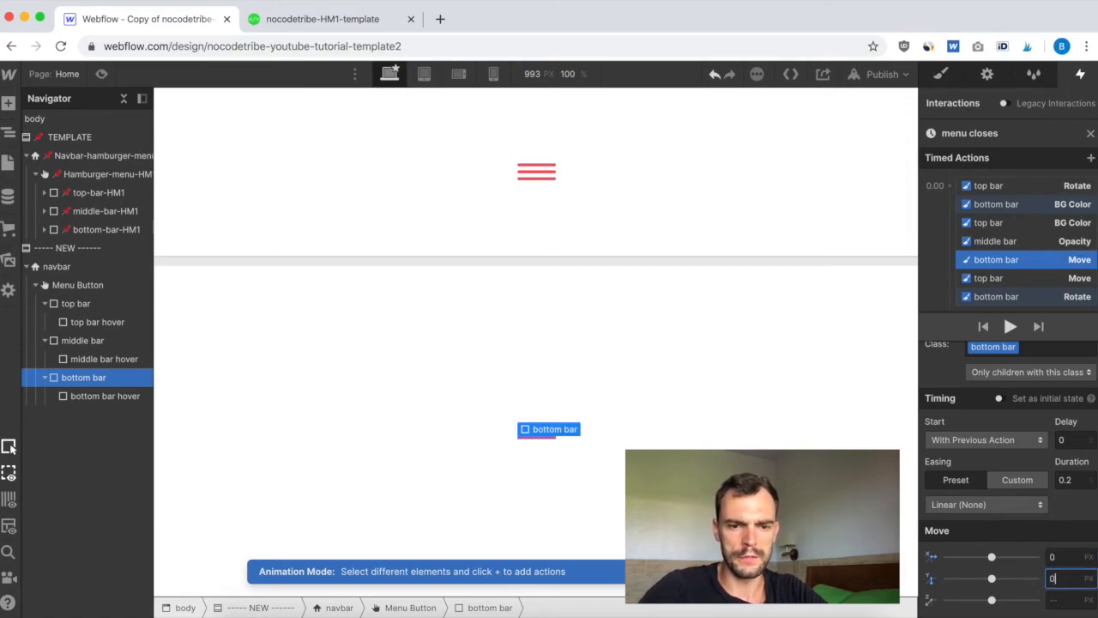
# Step: Set the top bar's Move action in "menu closes" to 0 px on the X and Y axes
pyautogui.click(993, 278)
pyautogui.click(1064, 554)
pyautogui.write('0')
pyautogui.click(1067, 576)
pyautogui.write('0')
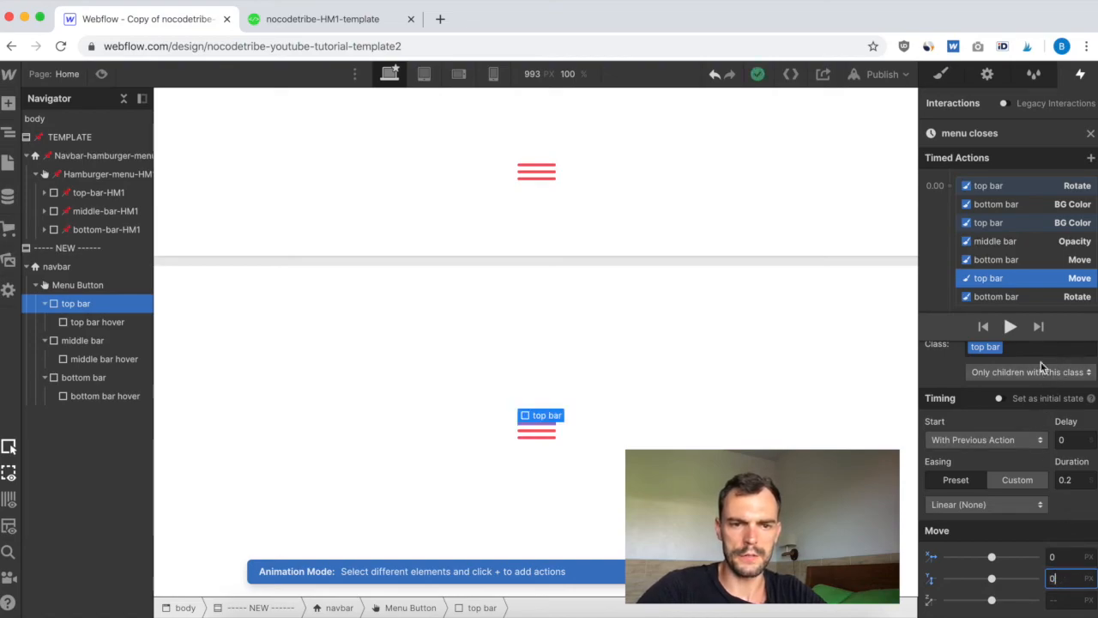
# Step: Set the bottom bar's Rotate action in "menu closes" to 0 degrees on the Z axis
pyautogui.click(996, 296)
pyautogui.scroll(-1, 1009, 259)
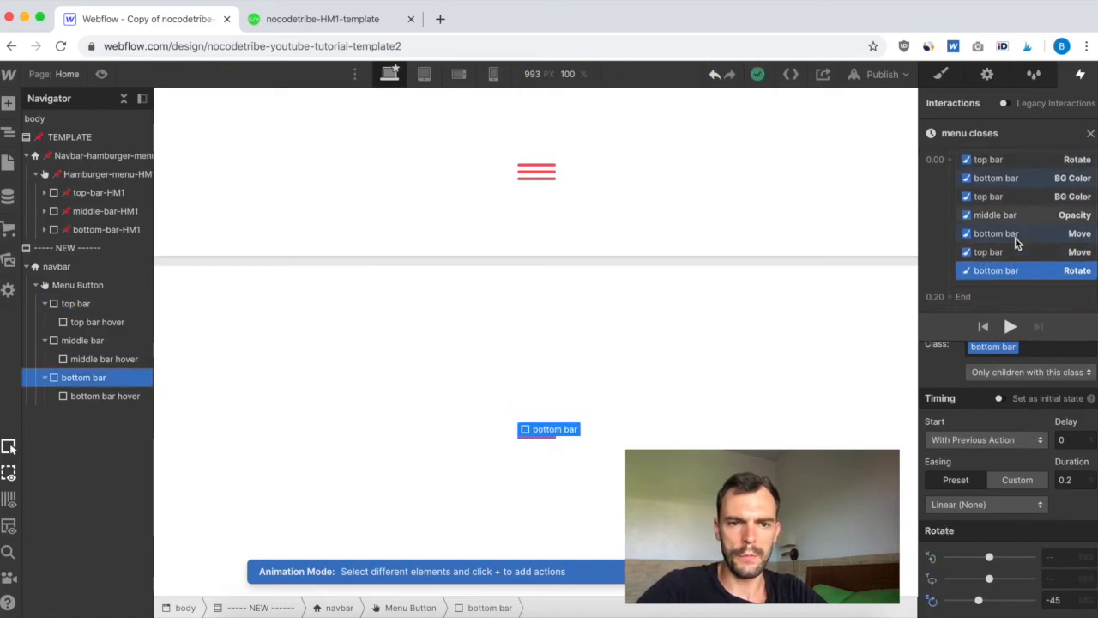
pyautogui.click(1064, 601)
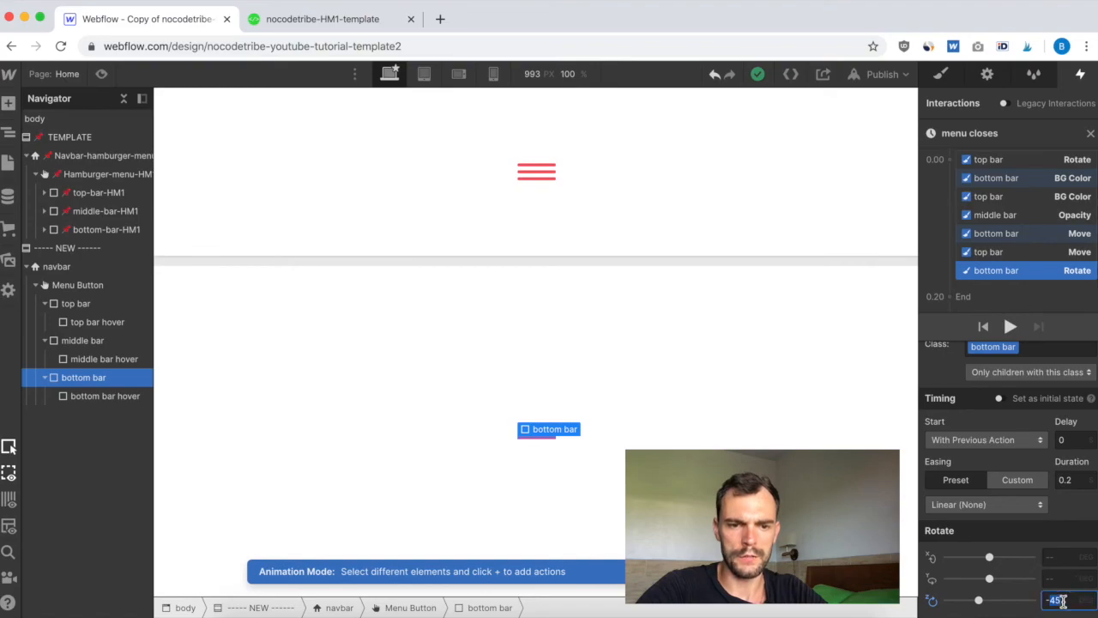
pyautogui.write('0')
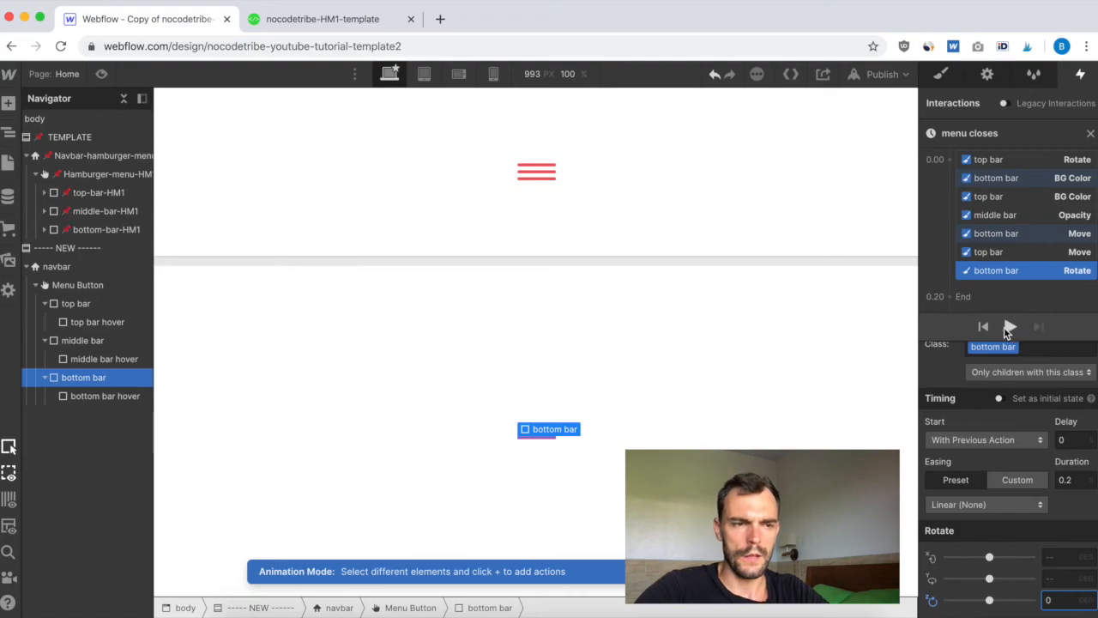
# Step: Preview the page and test opening and closing the new menu button against the template's button, then return to editing
pyautogui.click(101, 74)
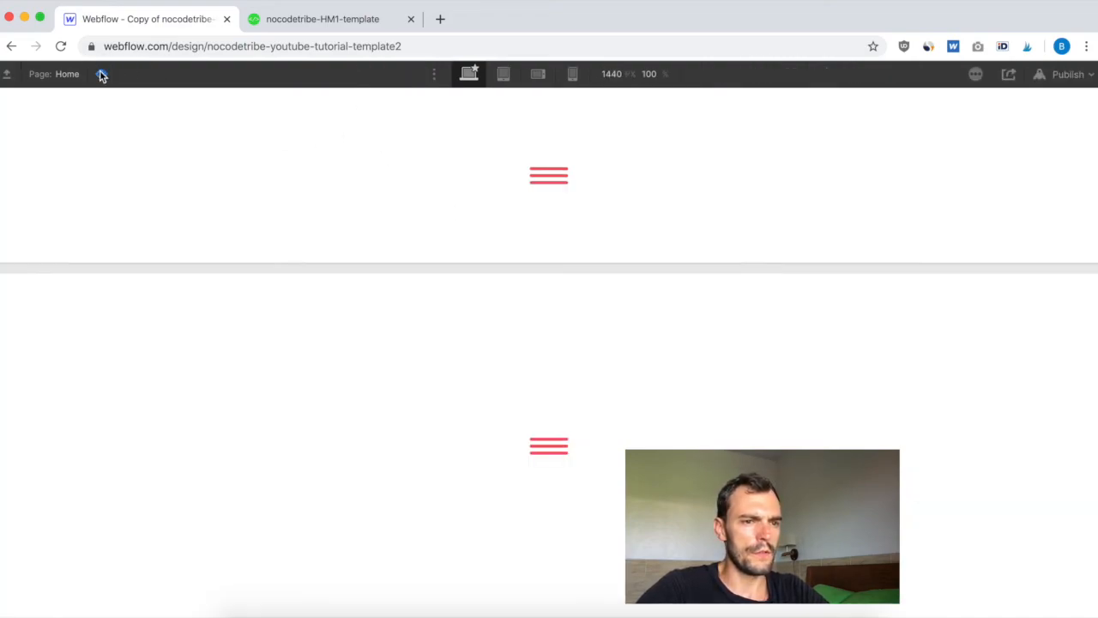
pyautogui.click(552, 452)
pyautogui.click(552, 454)
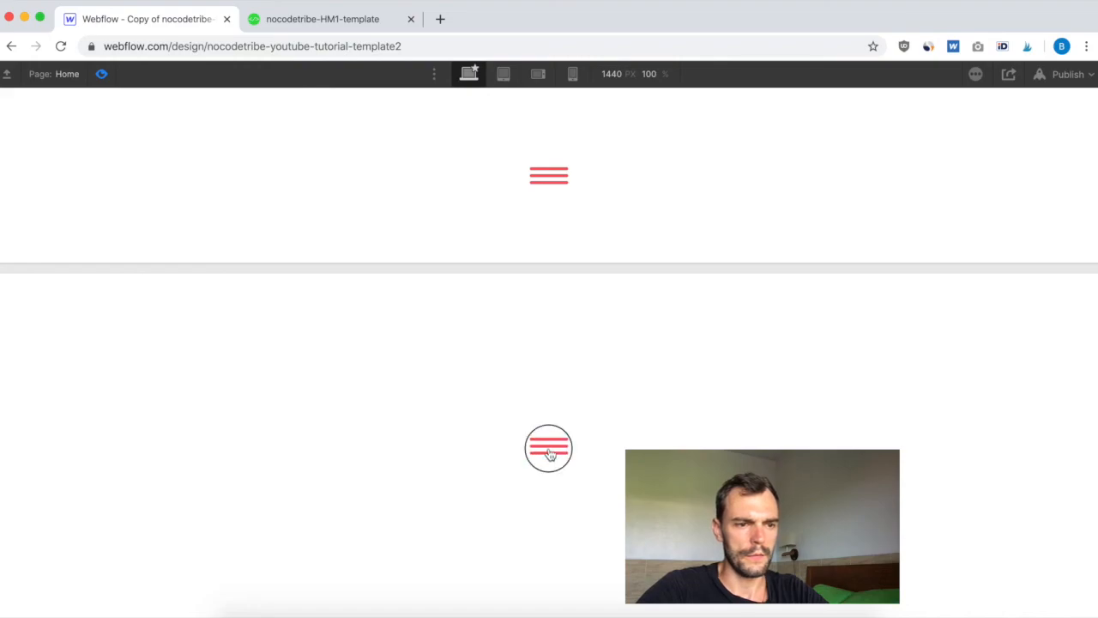
pyautogui.click(549, 459)
pyautogui.click(545, 459)
pyautogui.click(549, 447)
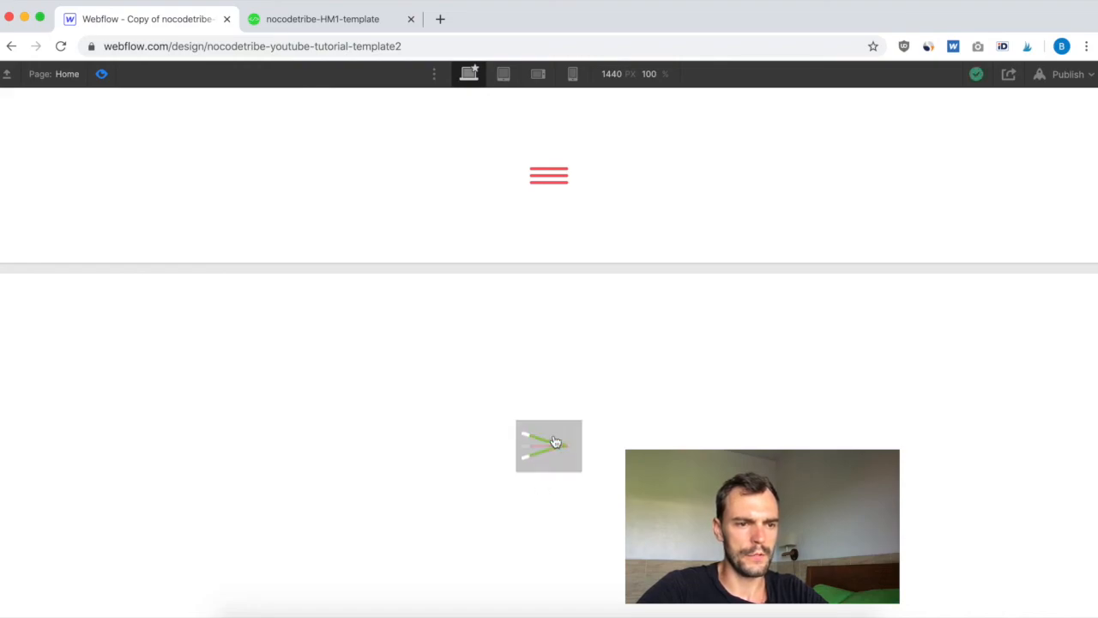
pyautogui.click(544, 438)
pyautogui.click(548, 177)
pyautogui.click(549, 178)
pyautogui.click(549, 180)
pyautogui.click(549, 181)
pyautogui.click(551, 452)
pyautogui.click(548, 459)
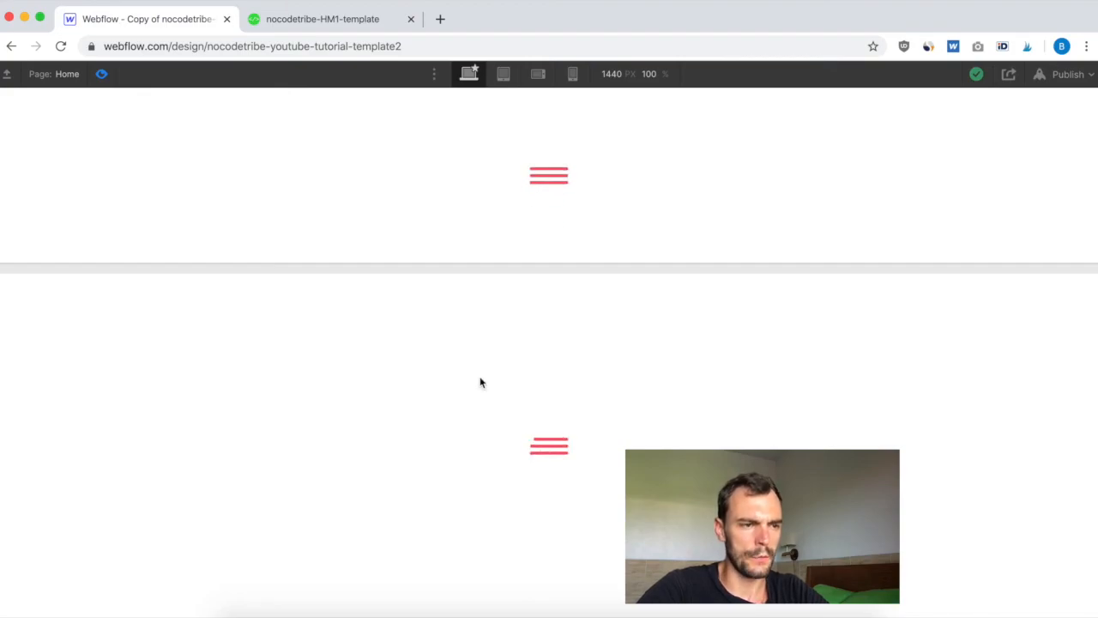
pyautogui.click(101, 75)
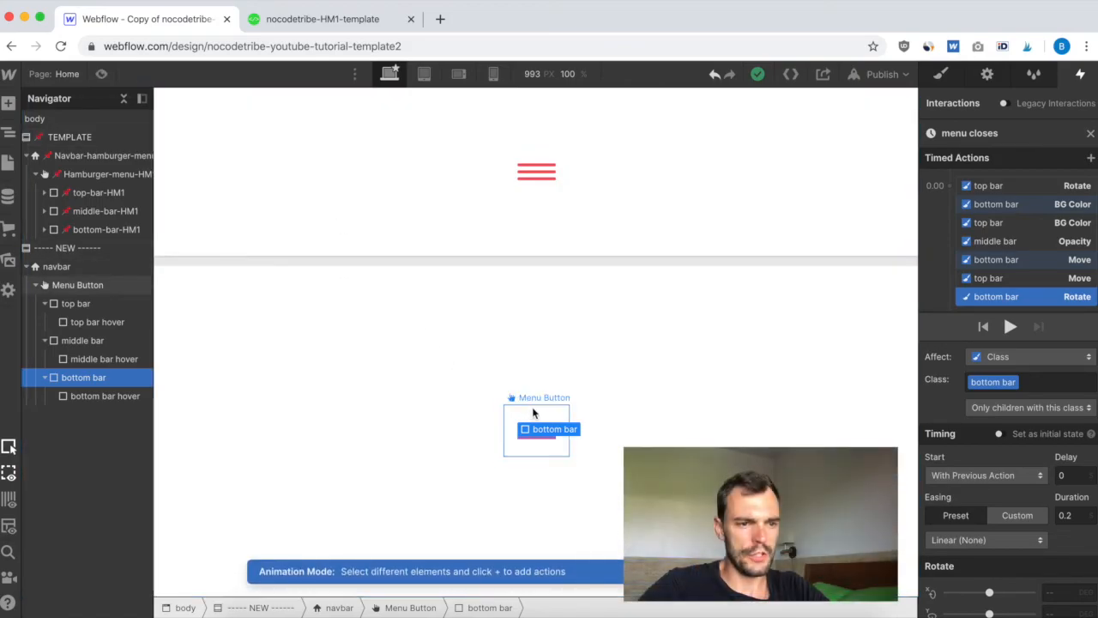
# Step: Show the Menu Button in its open state and set that state's background color to transparent
pyautogui.click(541, 417)
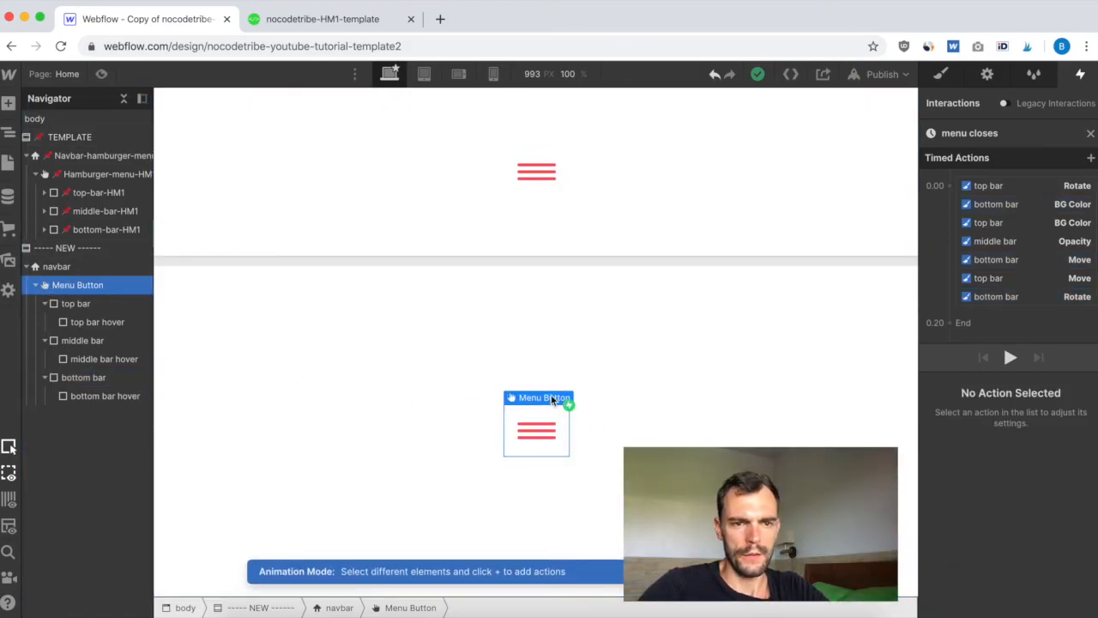
pyautogui.click(941, 76)
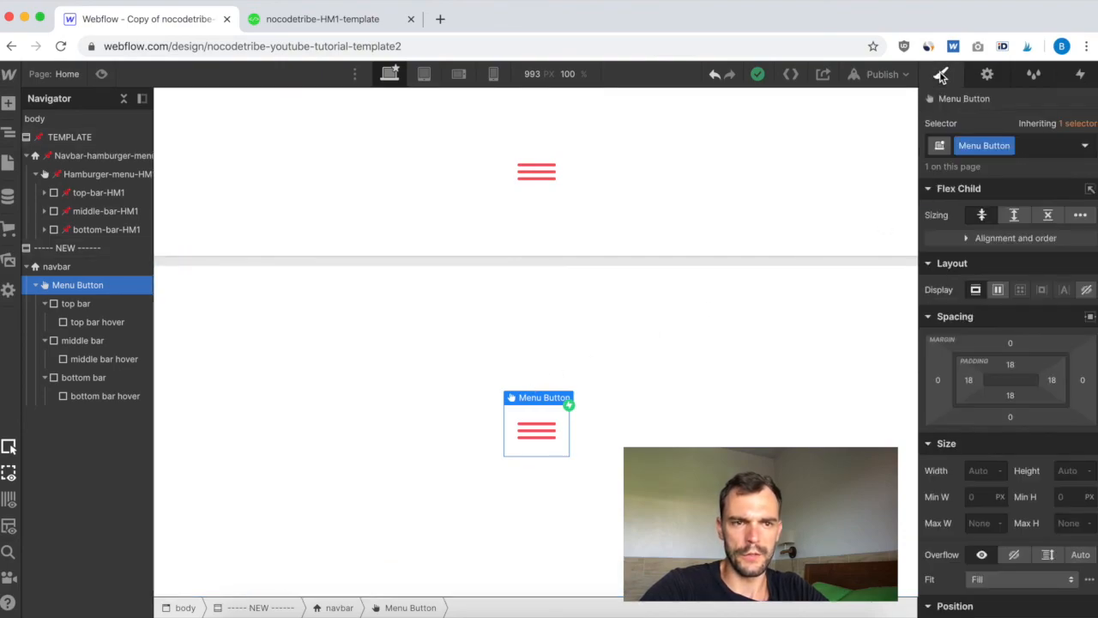
pyautogui.click(986, 76)
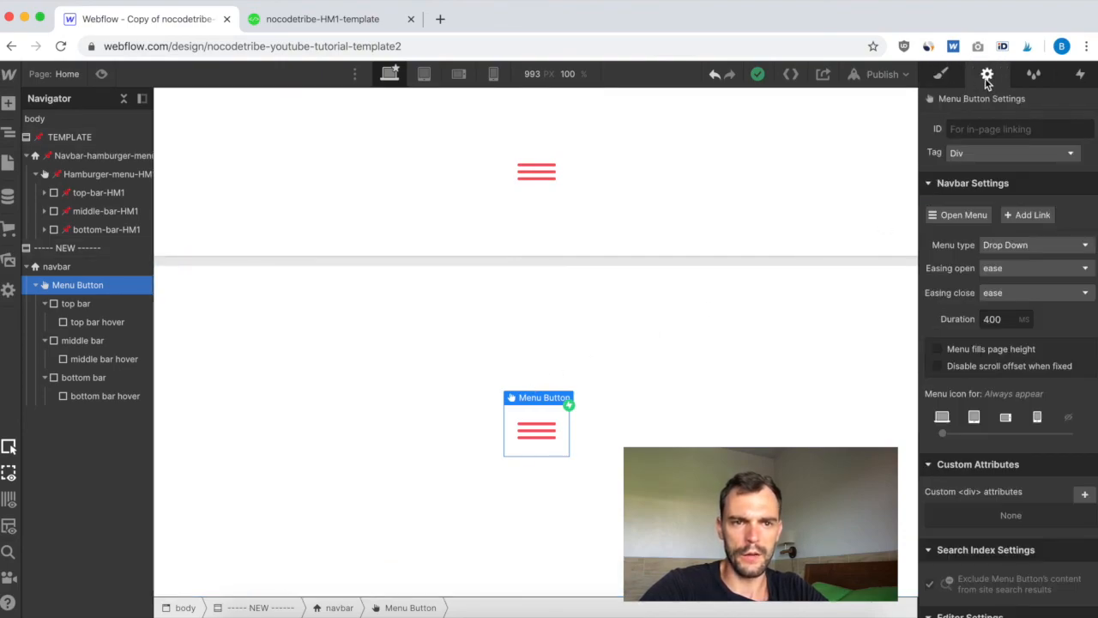
pyautogui.click(957, 215)
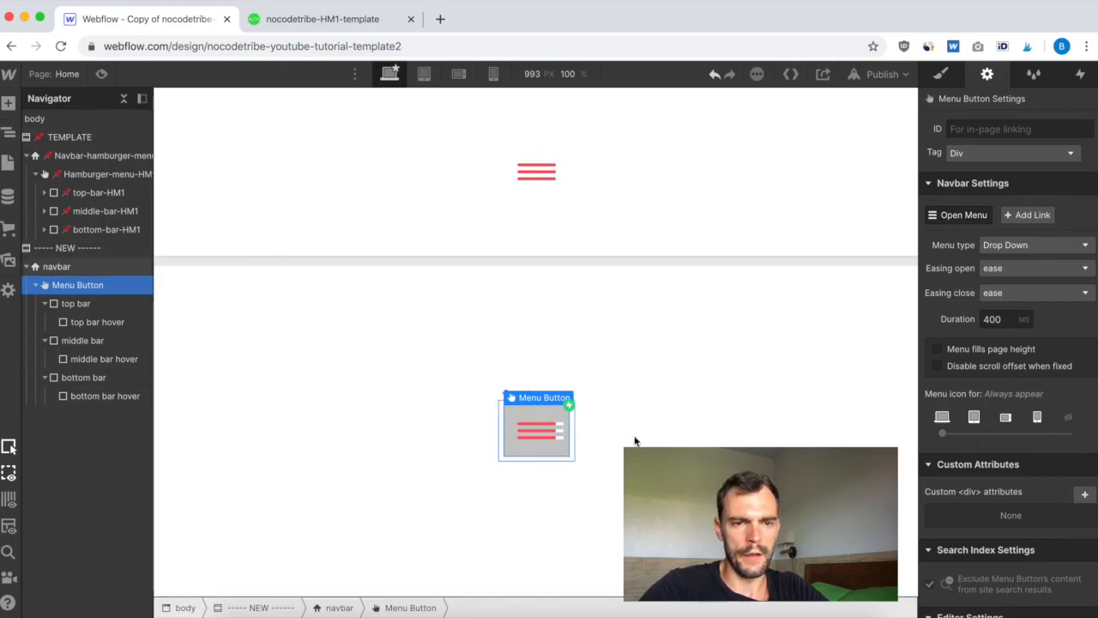
pyautogui.click(942, 75)
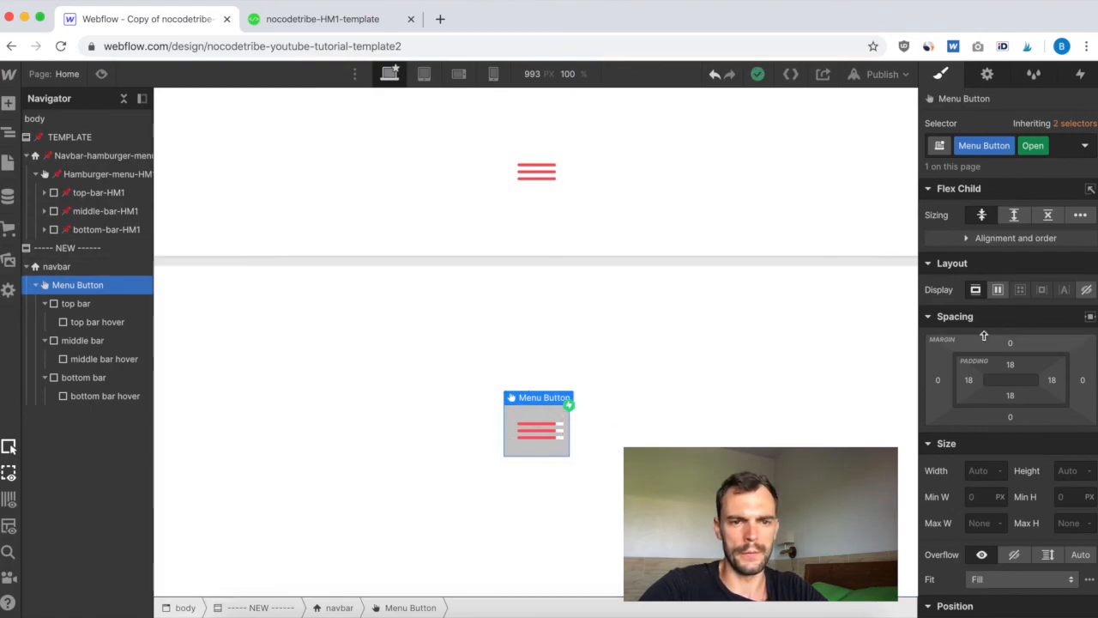
pyautogui.scroll(-10, 1006, 384)
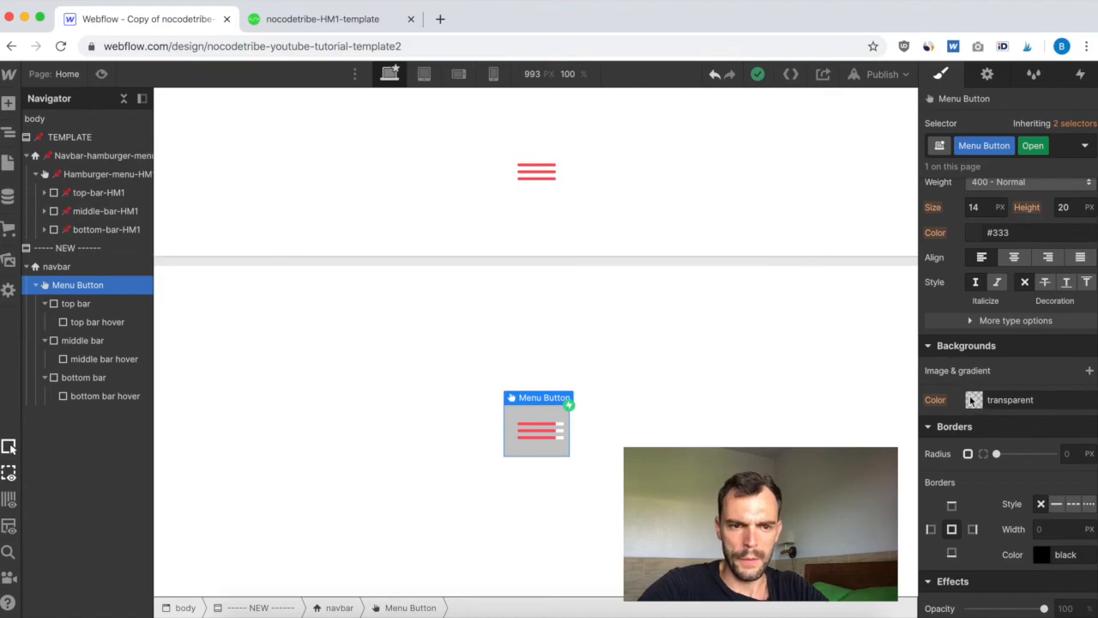
pyautogui.click(974, 401)
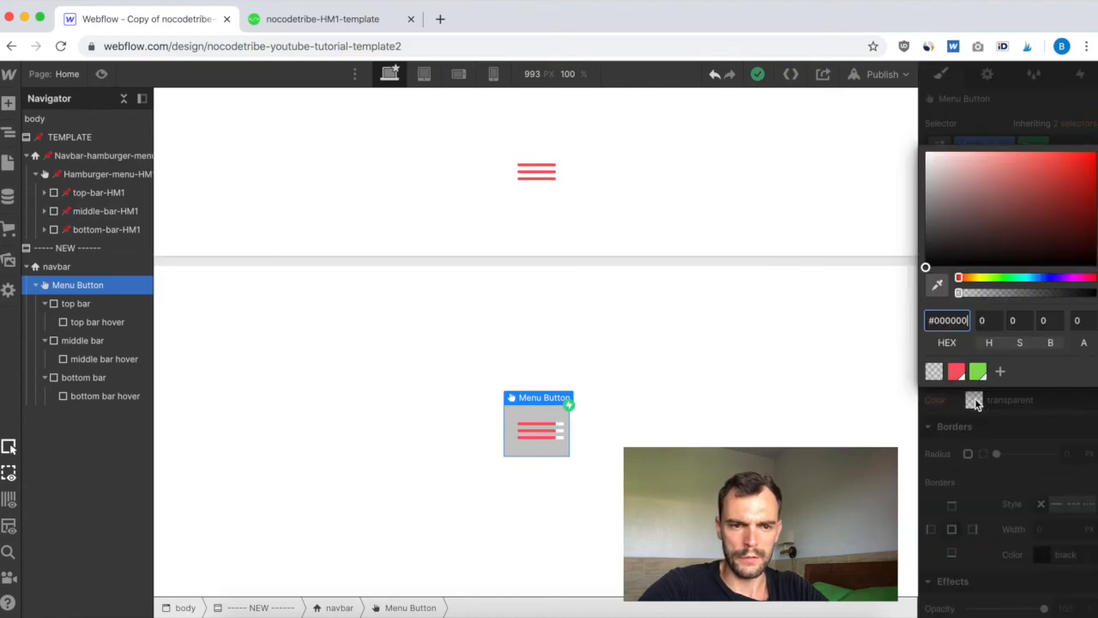
pyautogui.click(934, 372)
pyautogui.click(1000, 417)
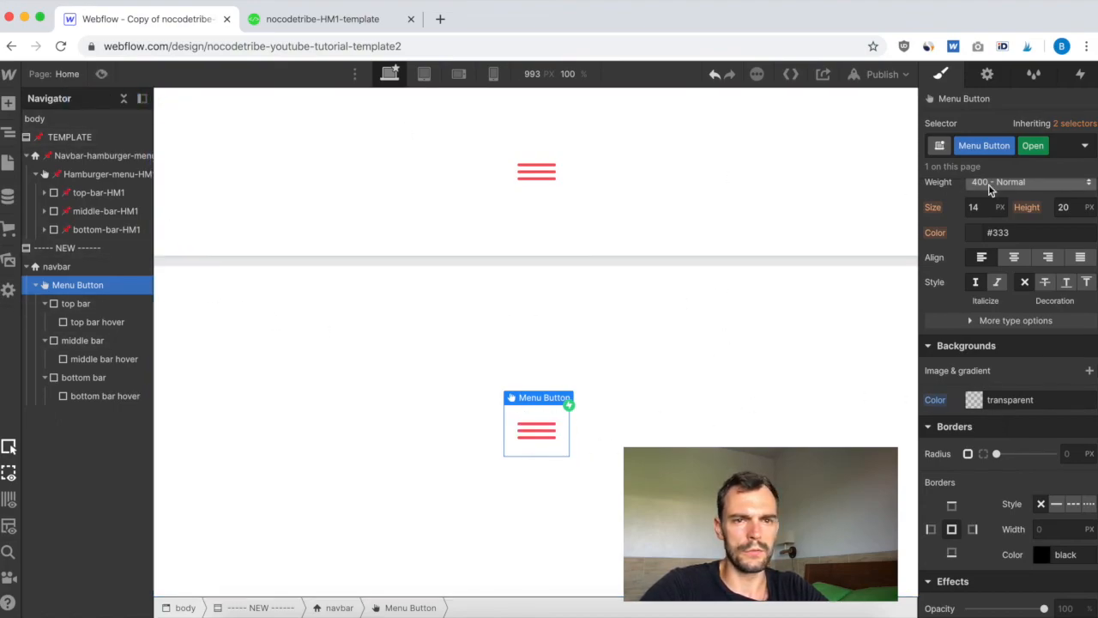
pyautogui.click(987, 74)
pyautogui.click(941, 73)
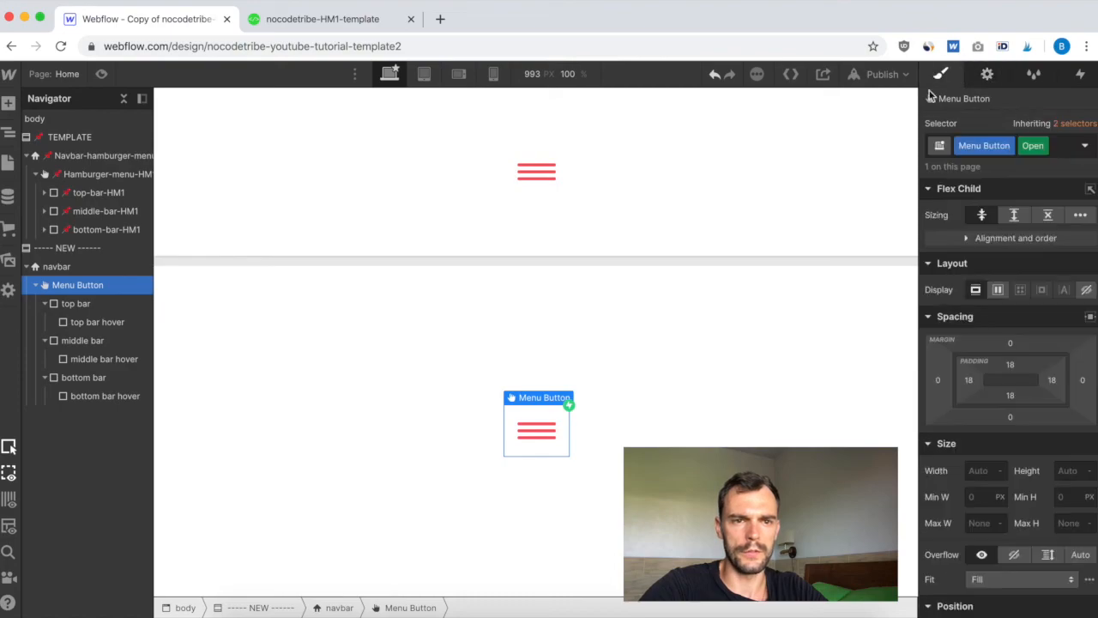
pyautogui.click(749, 224)
# Step: Preview the page again to compare the open and close animations of both hamburger buttons without the open-state background
pyautogui.click(102, 74)
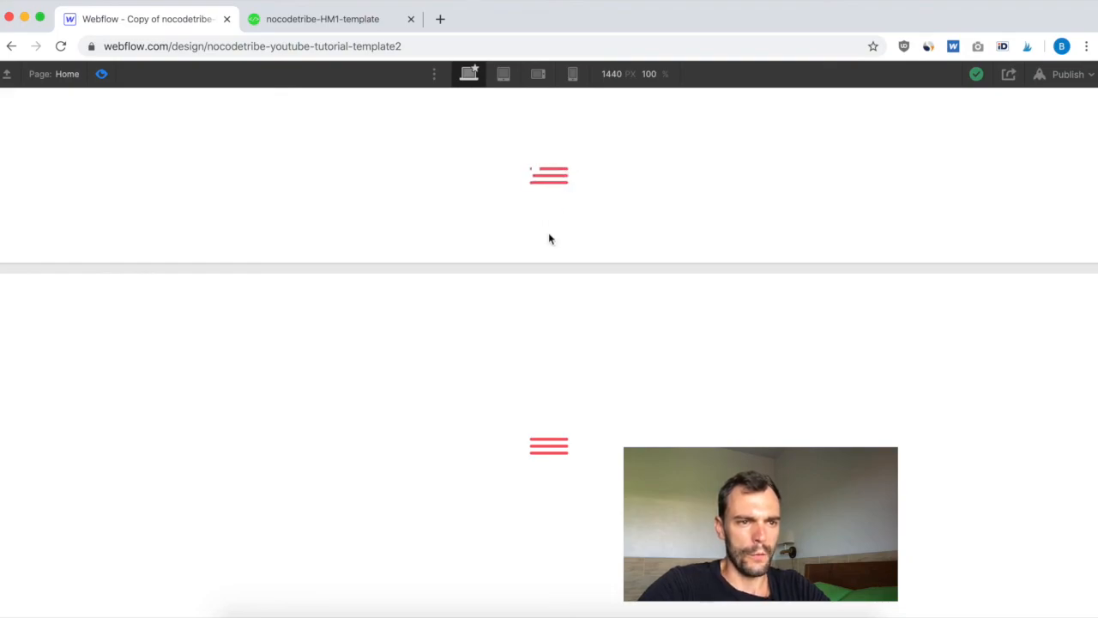
pyautogui.click(553, 184)
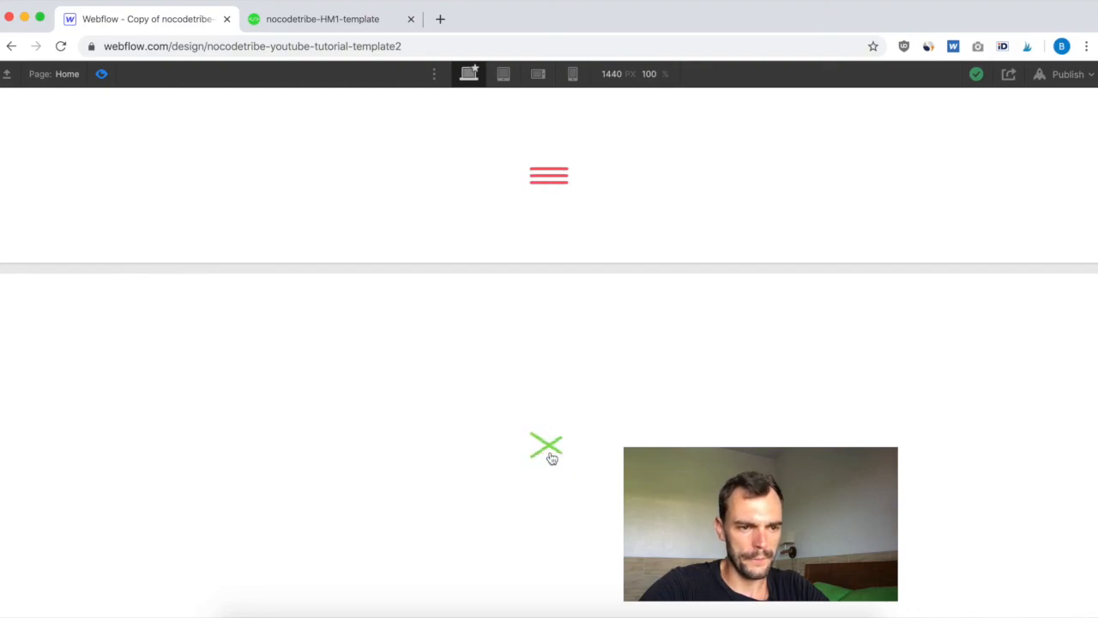
pyautogui.click(549, 448)
pyautogui.click(549, 450)
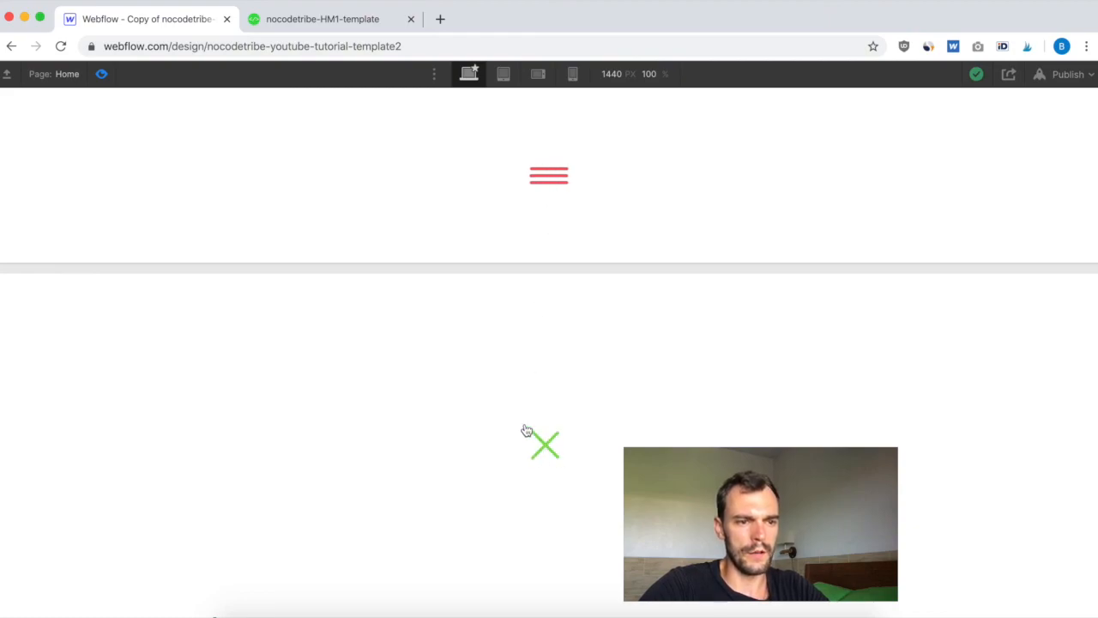
pyautogui.click(552, 182)
pyautogui.click(552, 182)
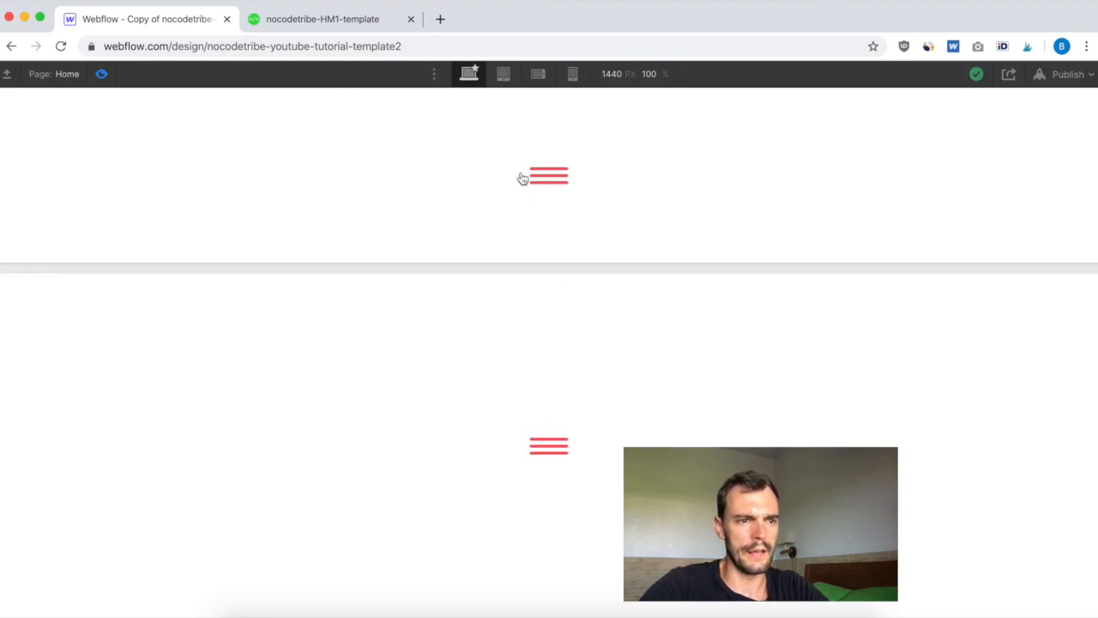
pyautogui.click(101, 76)
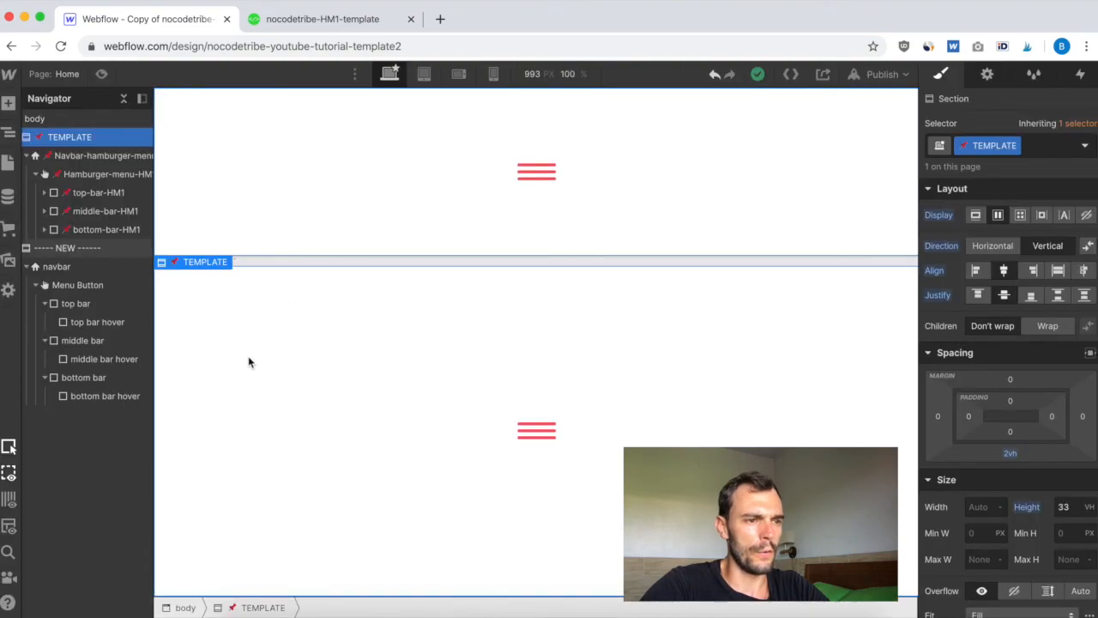
# Step: Reopen the navbar's "menu closes" animation and set the middle bar's Opacity action delay to 0.1 s
pyautogui.click(57, 266)
pyautogui.click(1080, 75)
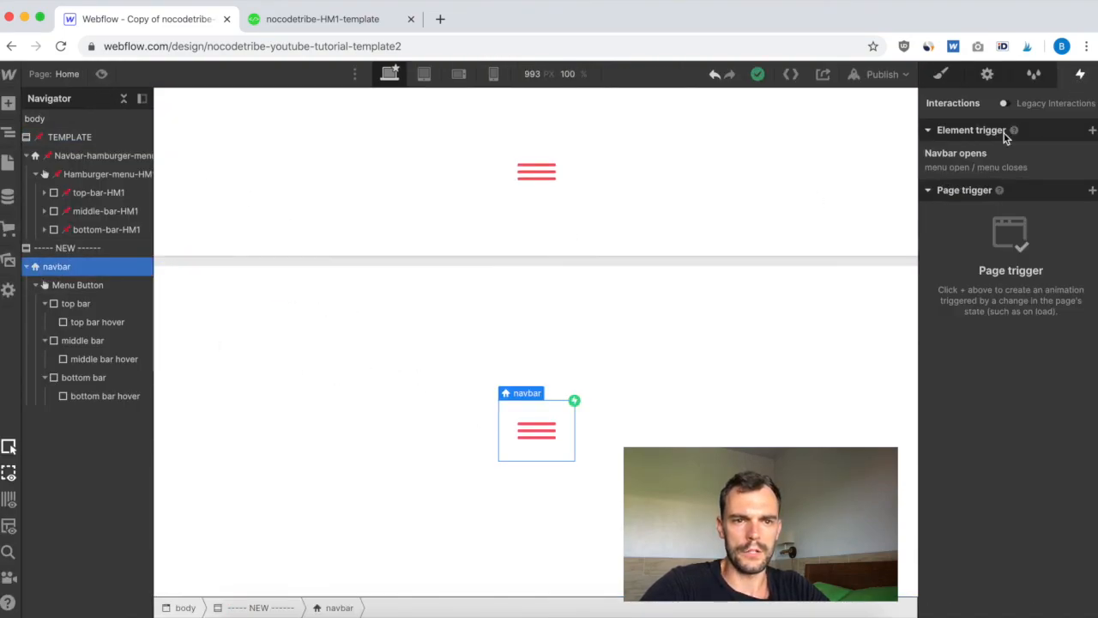
pyautogui.click(951, 162)
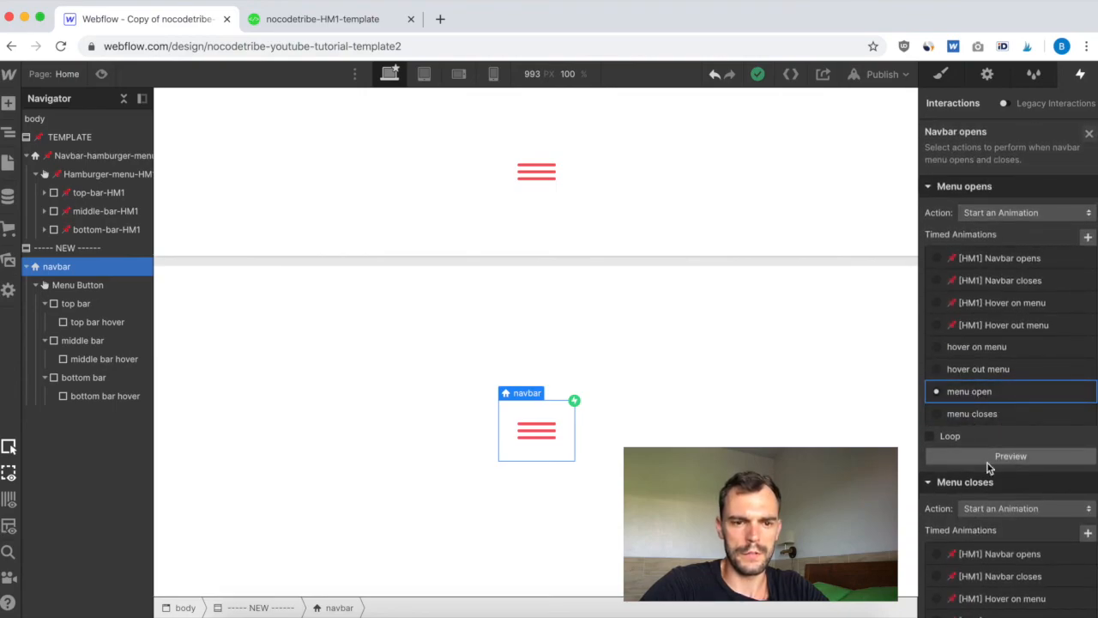
pyautogui.scroll(-5, 989, 467)
pyautogui.click(983, 410)
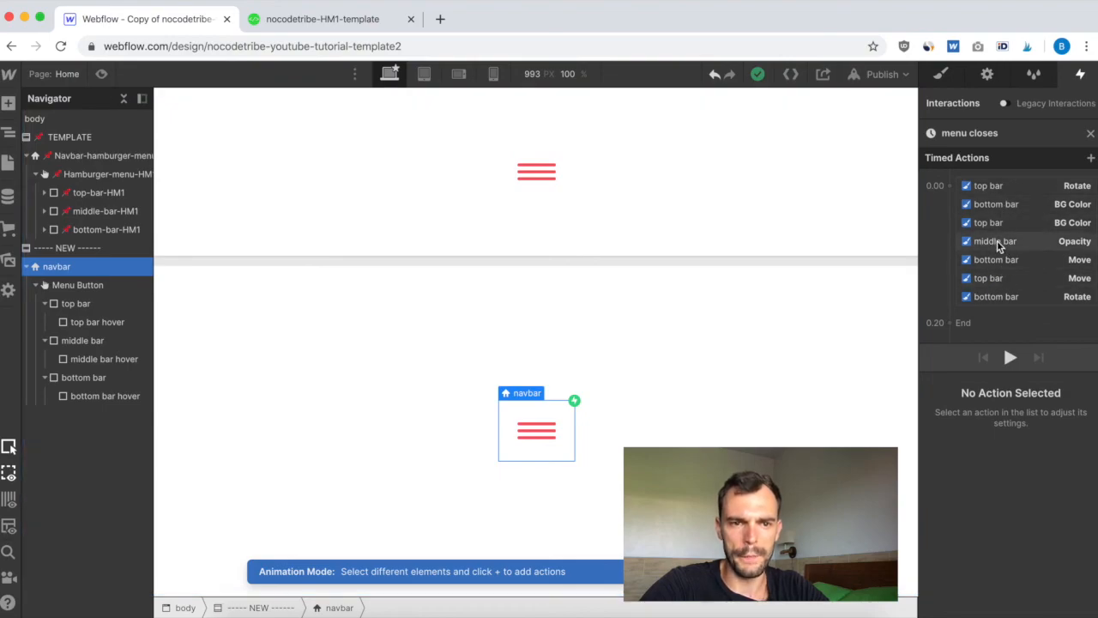
pyautogui.click(997, 241)
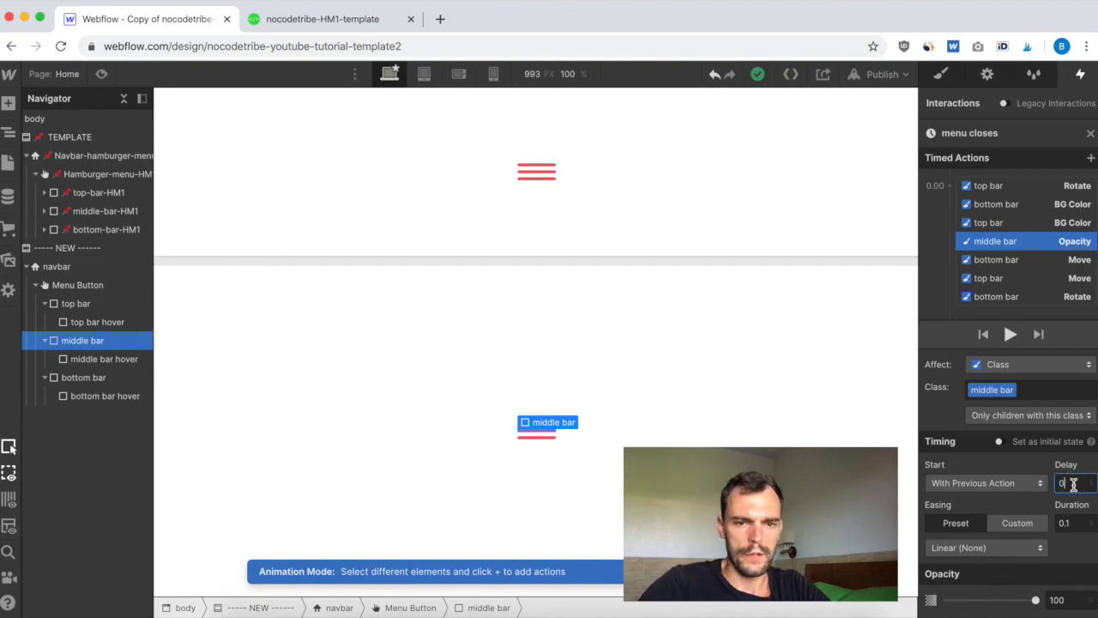
pyautogui.write('1')
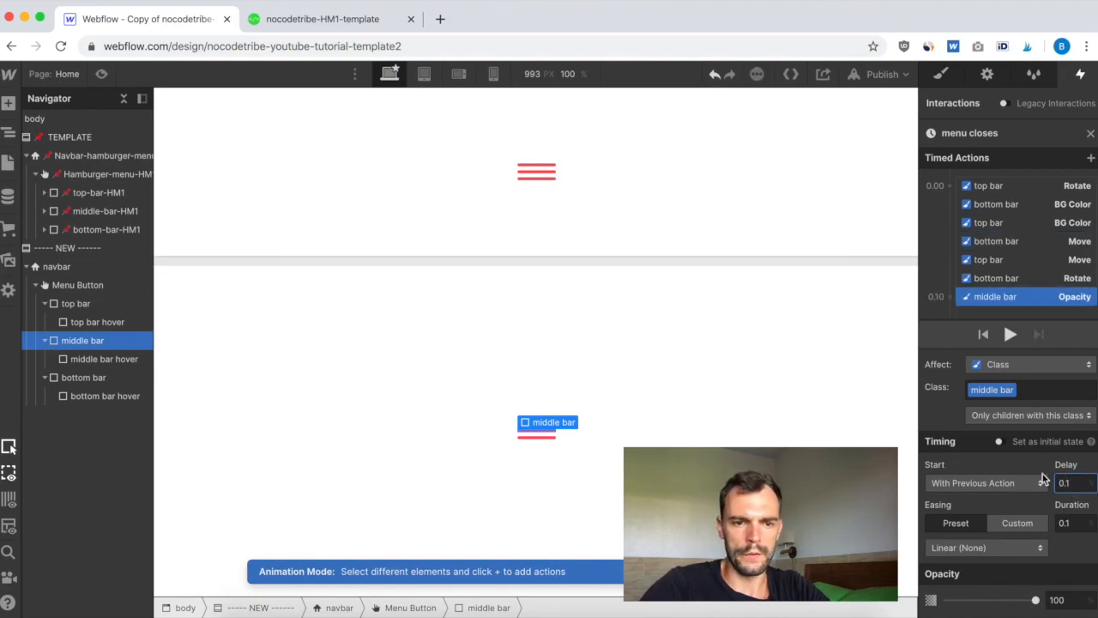
# Step: Play the revised "menu closes" animation and preview the page, toggling both hamburger buttons repeatedly to compare their timing
pyautogui.click(1011, 335)
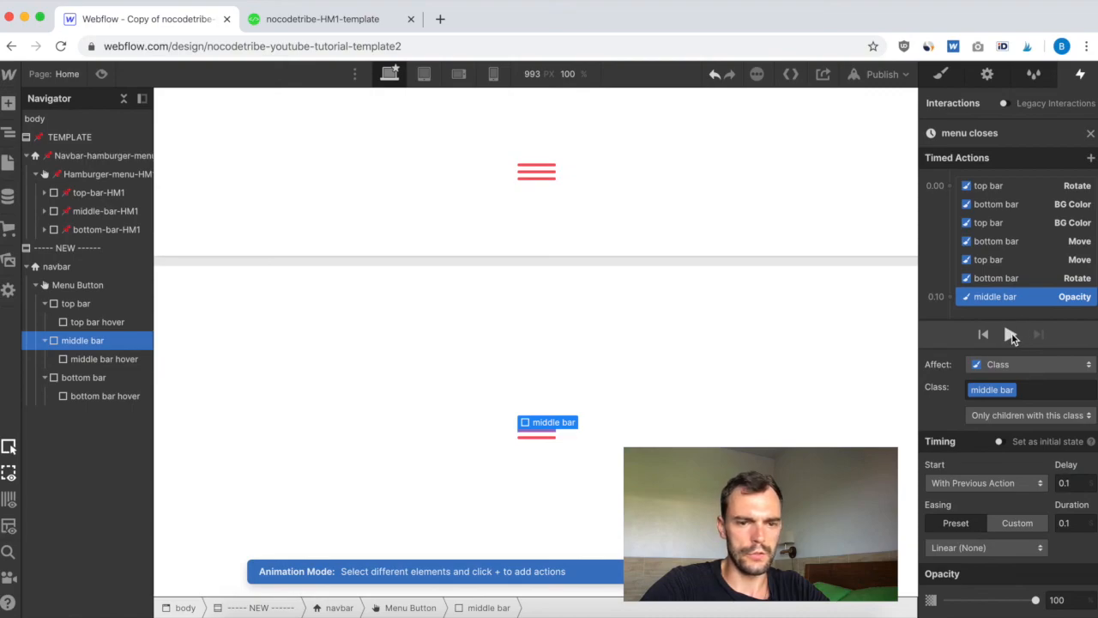
pyautogui.click(101, 76)
pyautogui.click(545, 442)
pyautogui.click(554, 456)
pyautogui.click(555, 456)
pyautogui.click(555, 457)
pyautogui.click(555, 455)
pyautogui.click(555, 453)
pyautogui.click(544, 436)
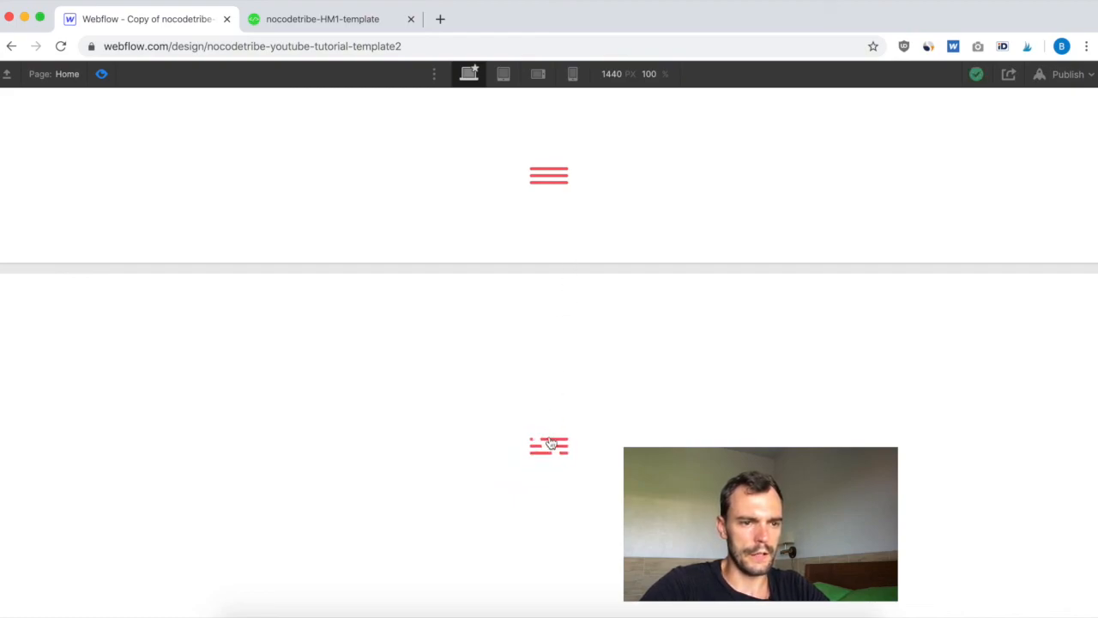
pyautogui.click(550, 453)
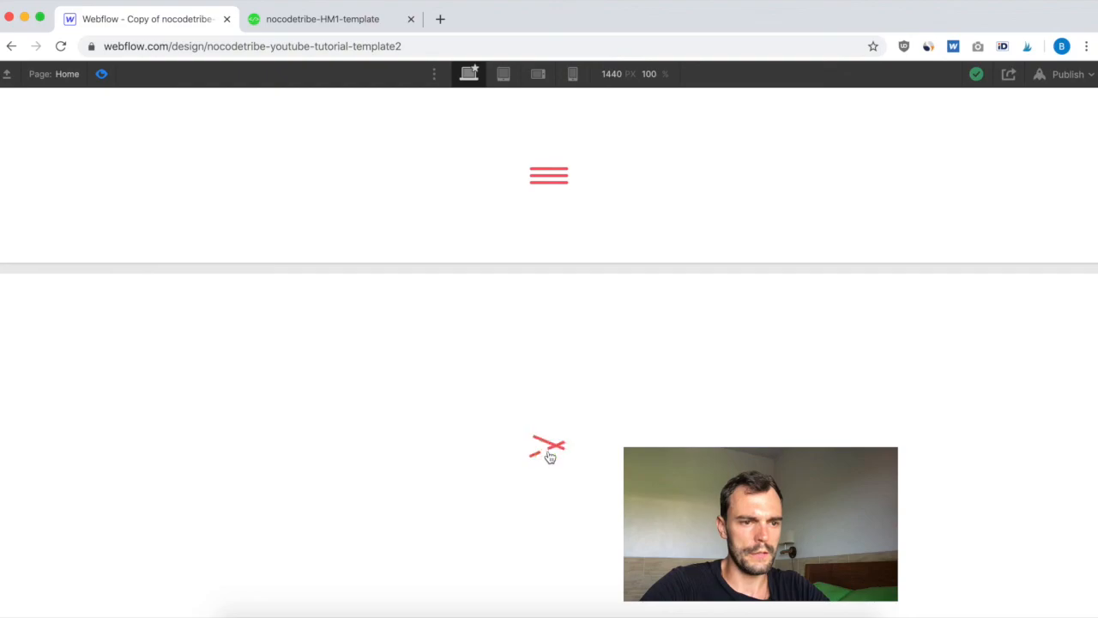
pyautogui.click(552, 183)
pyautogui.click(549, 175)
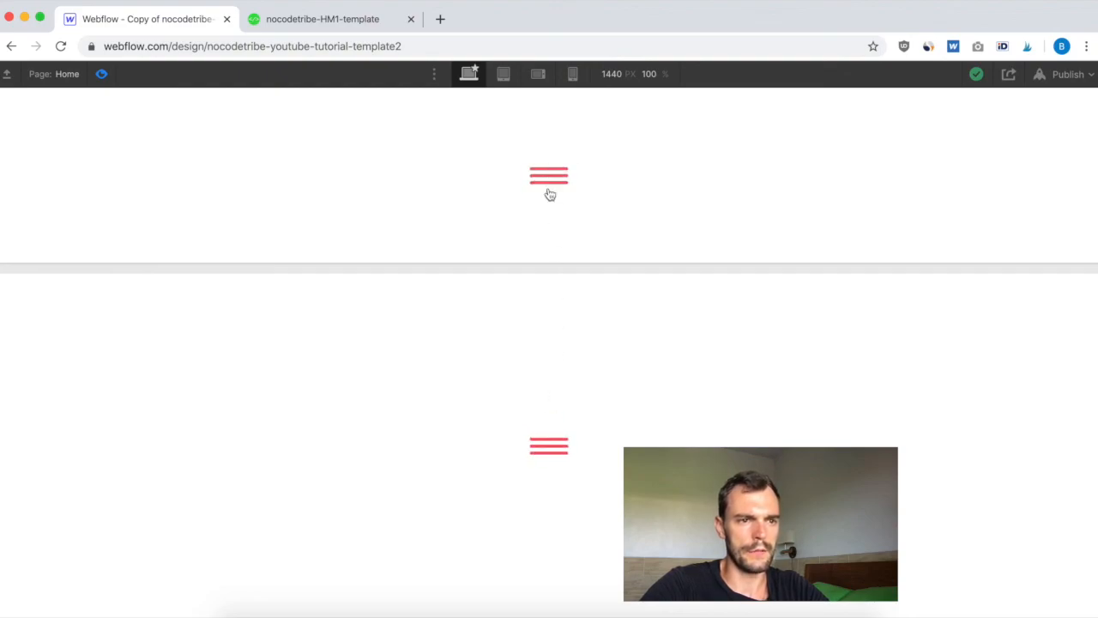
pyautogui.click(545, 458)
pyautogui.click(547, 453)
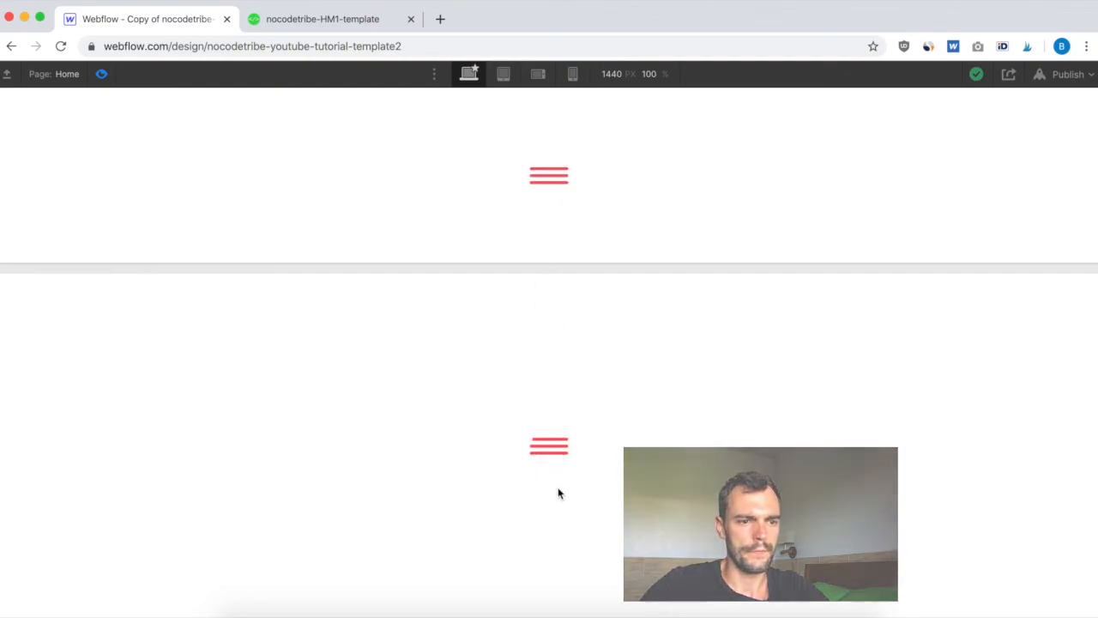